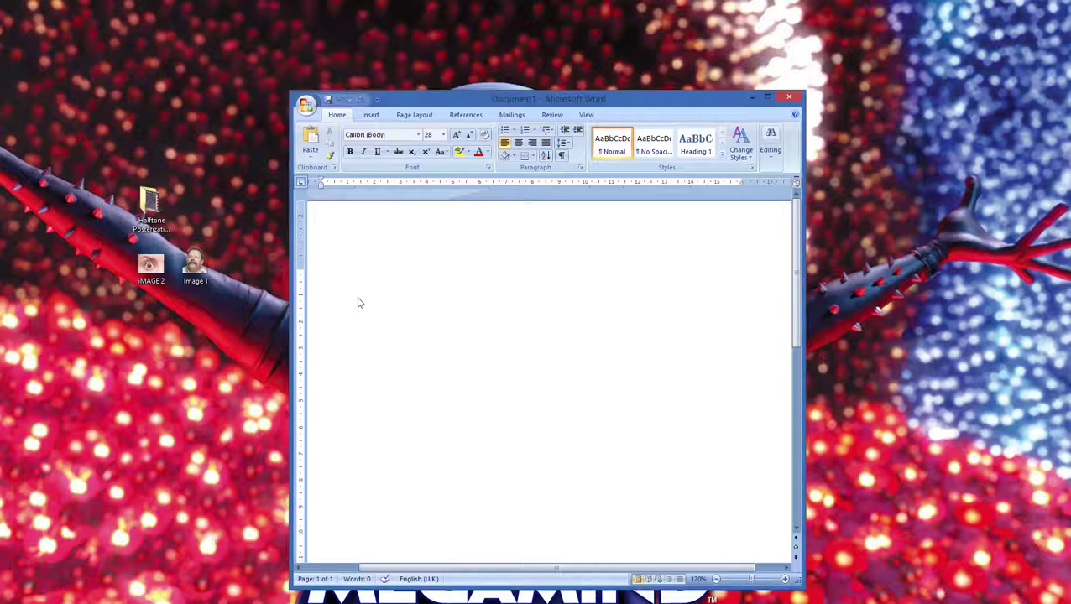
# Type the greeting 'Greetings, I will show you how to achieve this effect inside Photoshop.' in Word
pyautogui.write('Greetings, I')
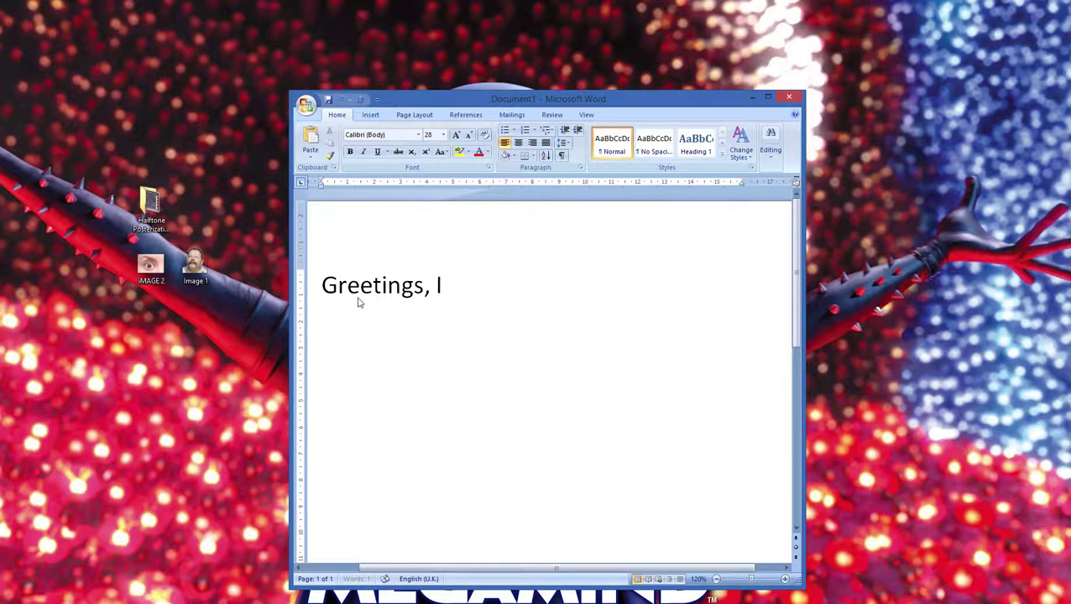
pyautogui.write(' will show you how to ac')
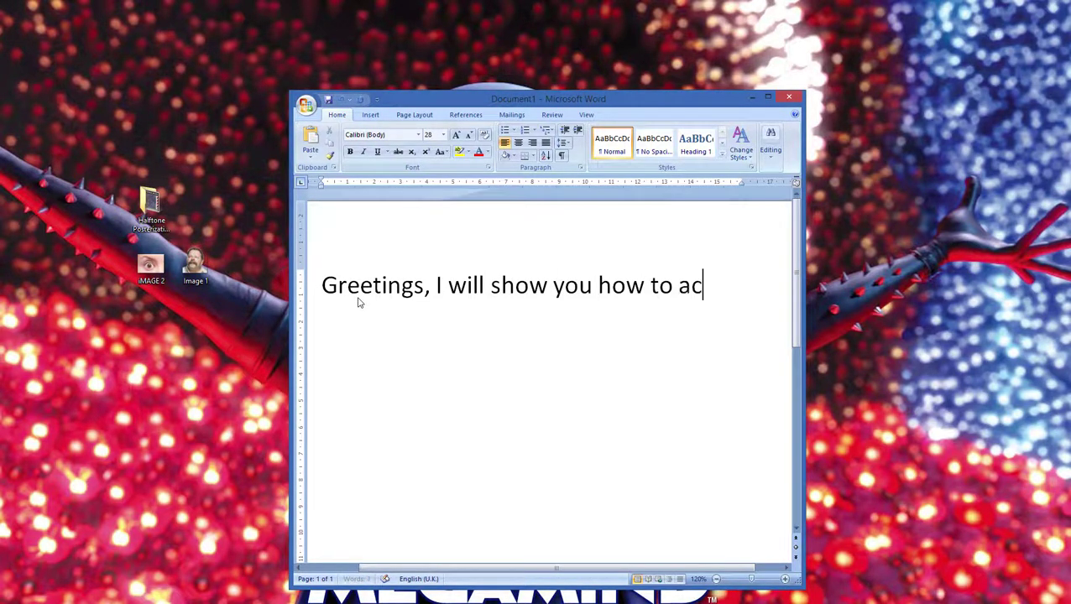
pyautogui.write('hieve this effect i')
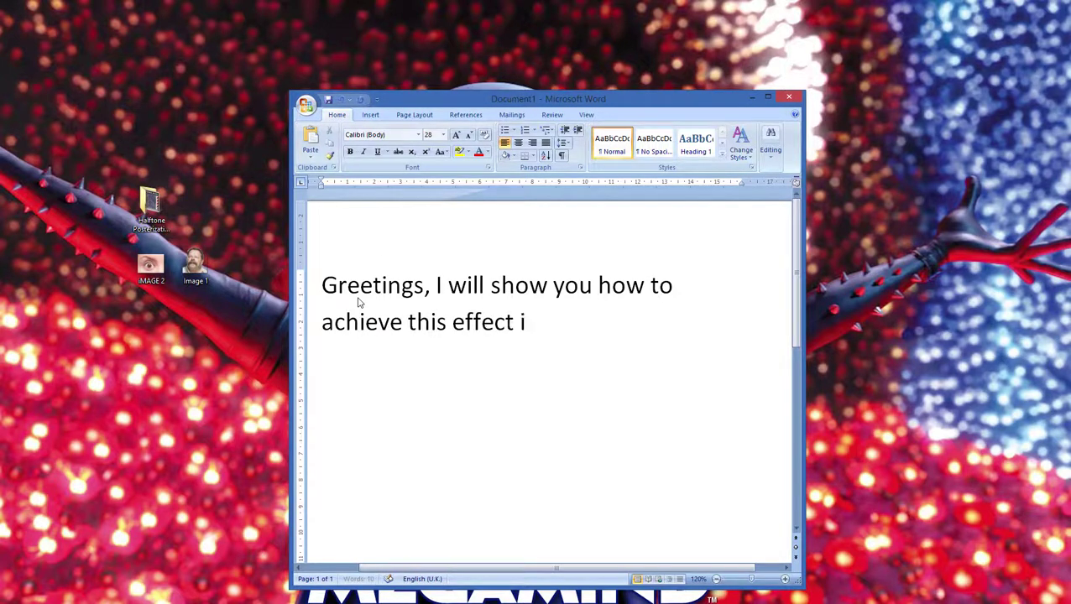
pyautogui.write('nside Photoshop.')
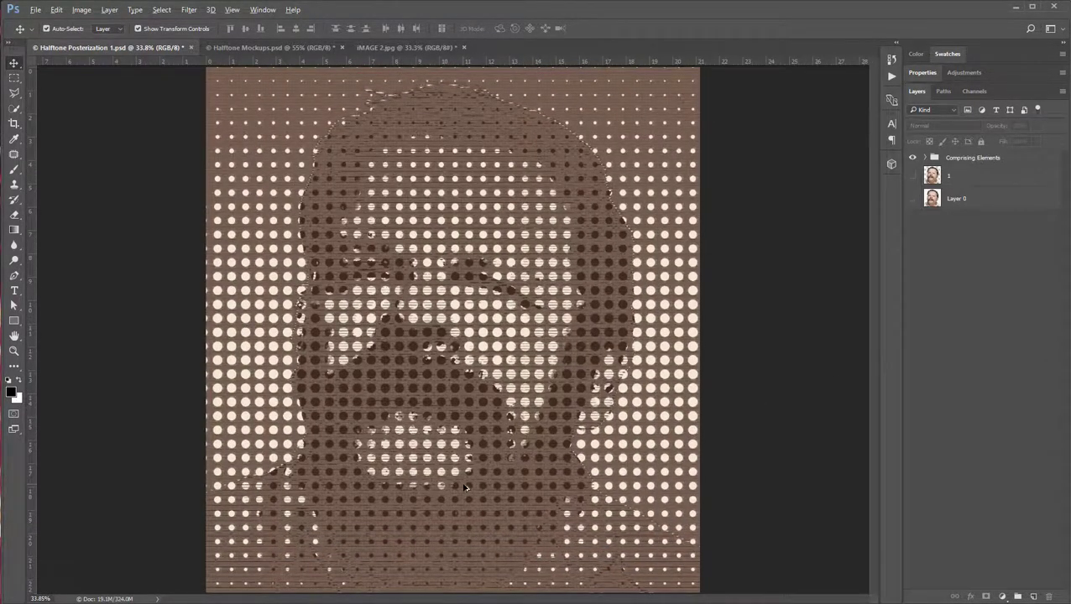
# Expand Comprising Elements and Finalized (Vector), then hide the Vector Color 1 layer
pyautogui.scroll(2, 464, 487)
pyautogui.scroll(2, 464, 487)
pyautogui.scroll(-5, 598, 452)
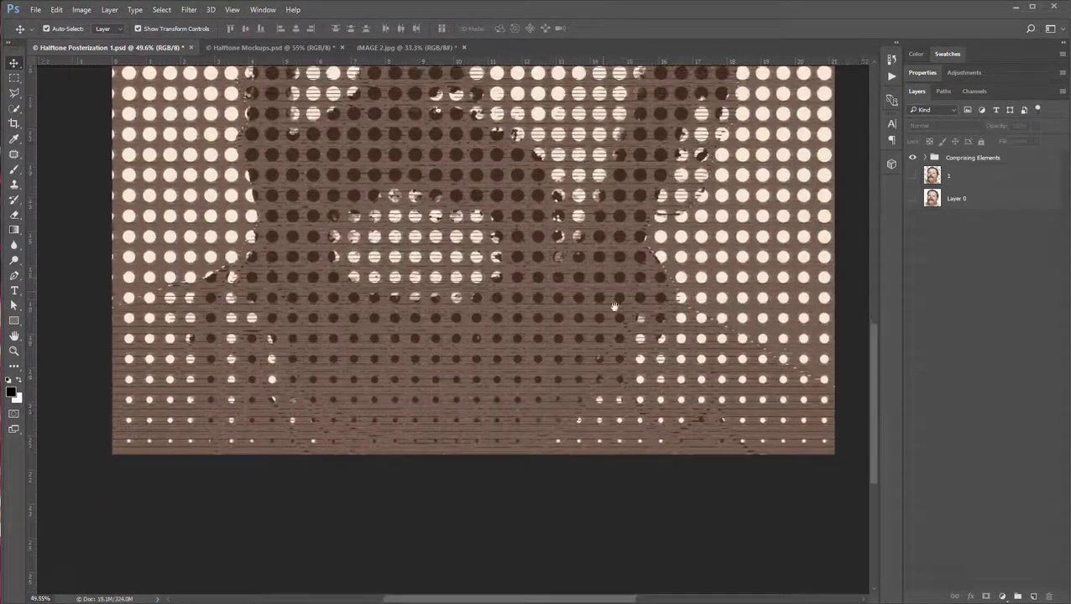
pyautogui.scroll(8, 602, 360)
pyautogui.scroll(-2, 603, 361)
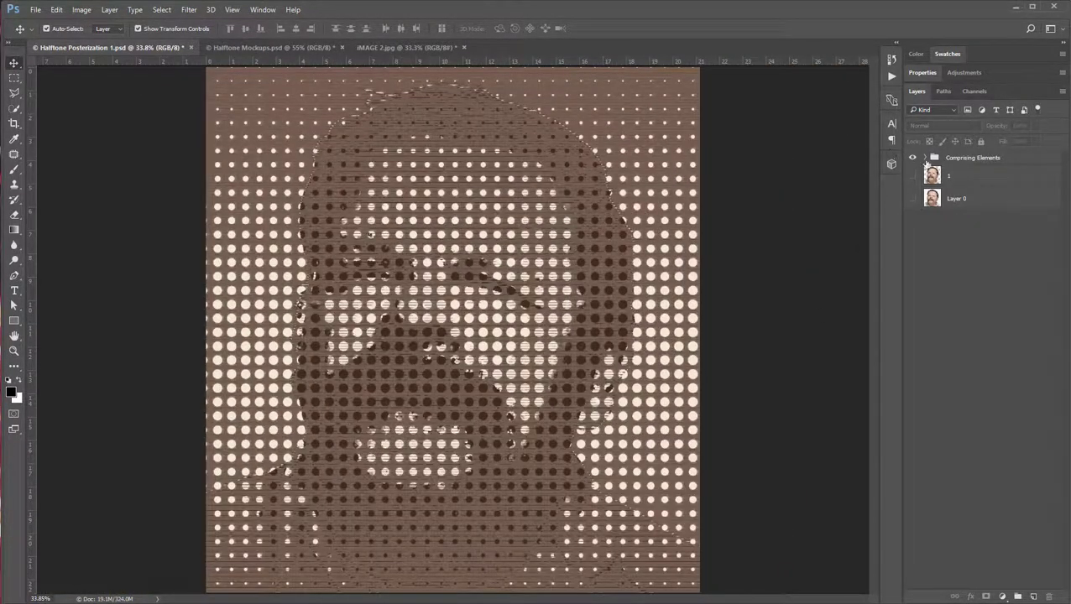
pyautogui.click(926, 159)
pyautogui.click(935, 172)
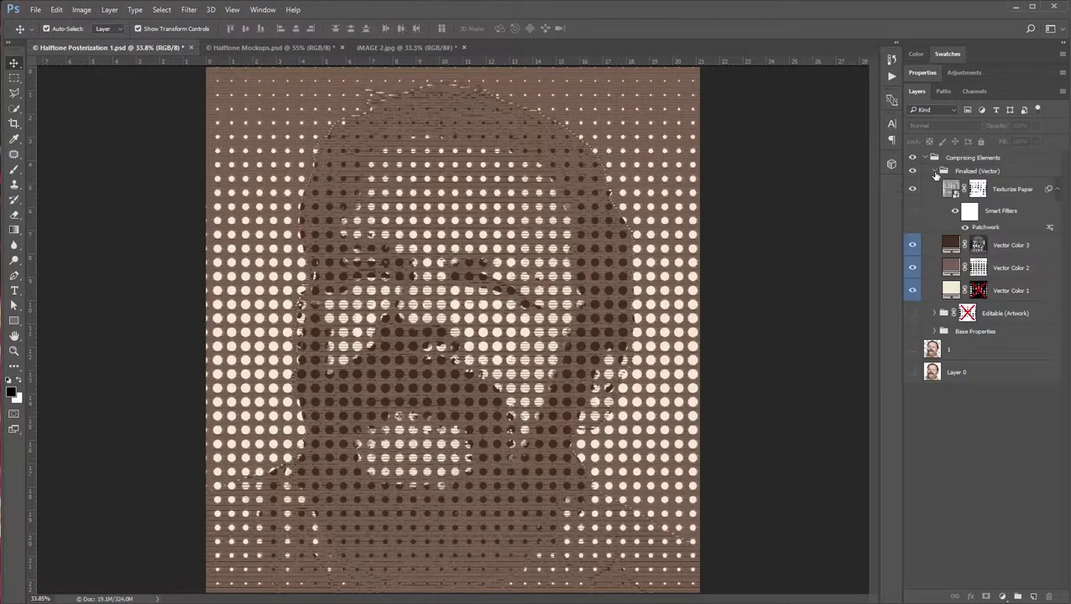
pyautogui.click(912, 289)
# Switch to the pink IMAGE 2.jpg halftone document
pyautogui.scroll(-5, 629, 358)
pyautogui.scroll(4, 629, 359)
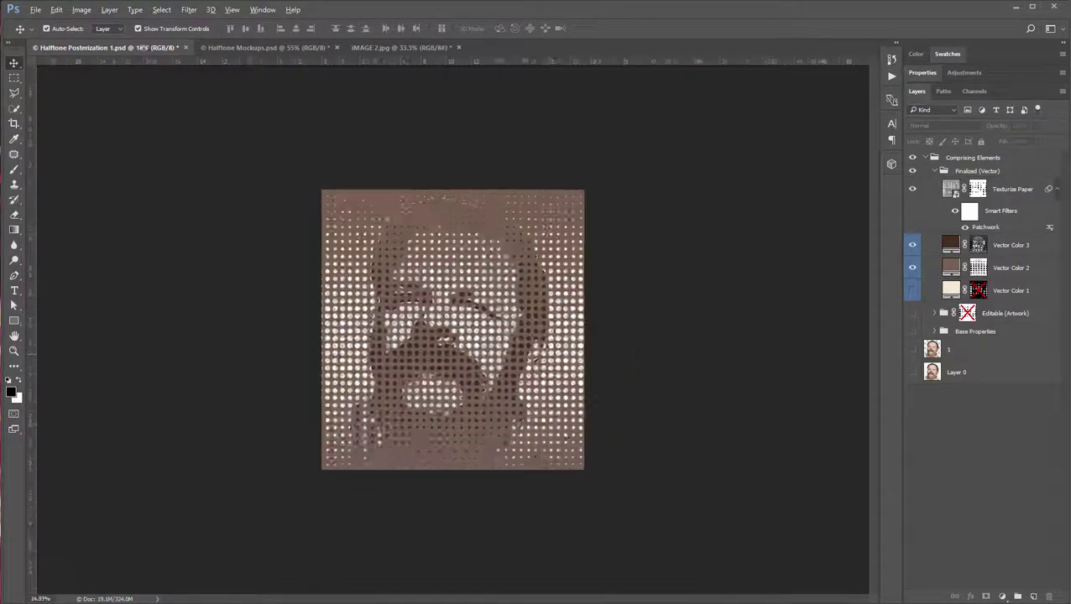
pyautogui.scroll(1, 630, 358)
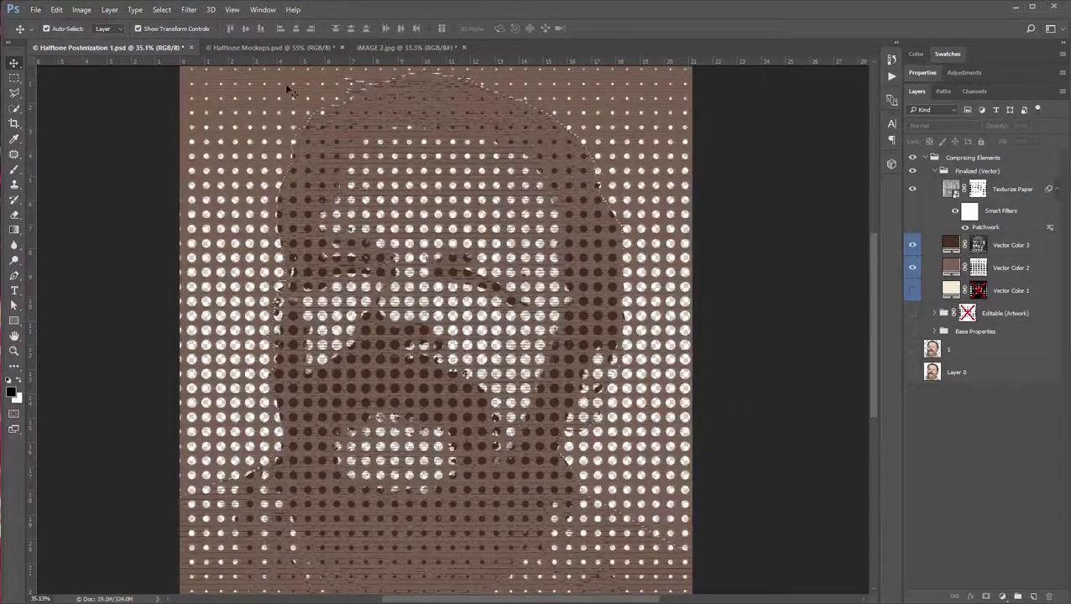
pyautogui.click(379, 46)
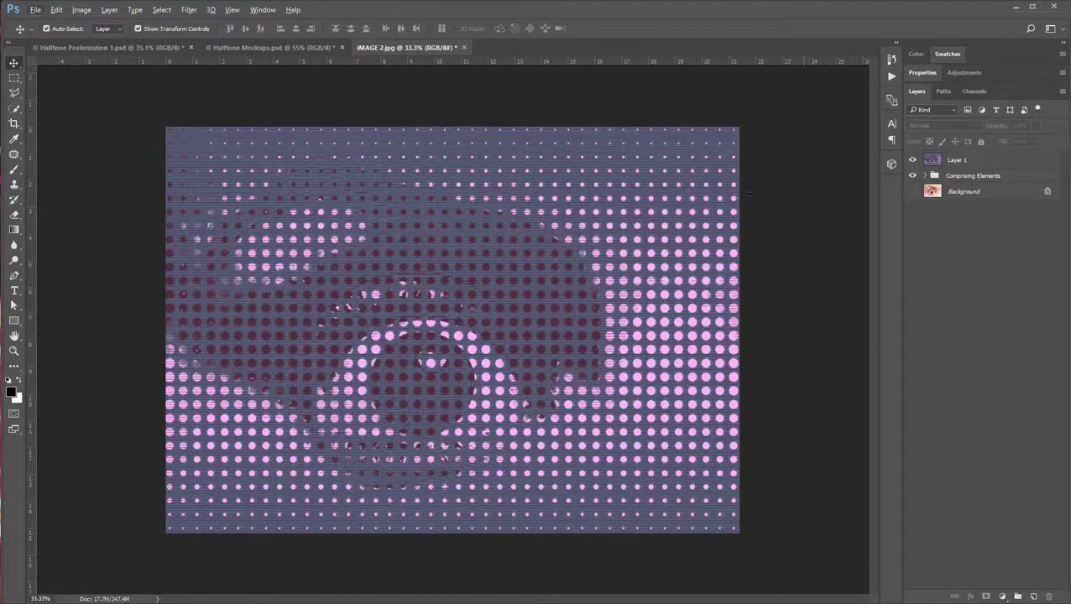
# Replace the greeting with the Extended Version note on the action file and mockups, then view Halftone Mockups.psd
pyautogui.hotkey('ctrl', 'a')
pyautogui.press('Delete')
pyautogui.write('This')
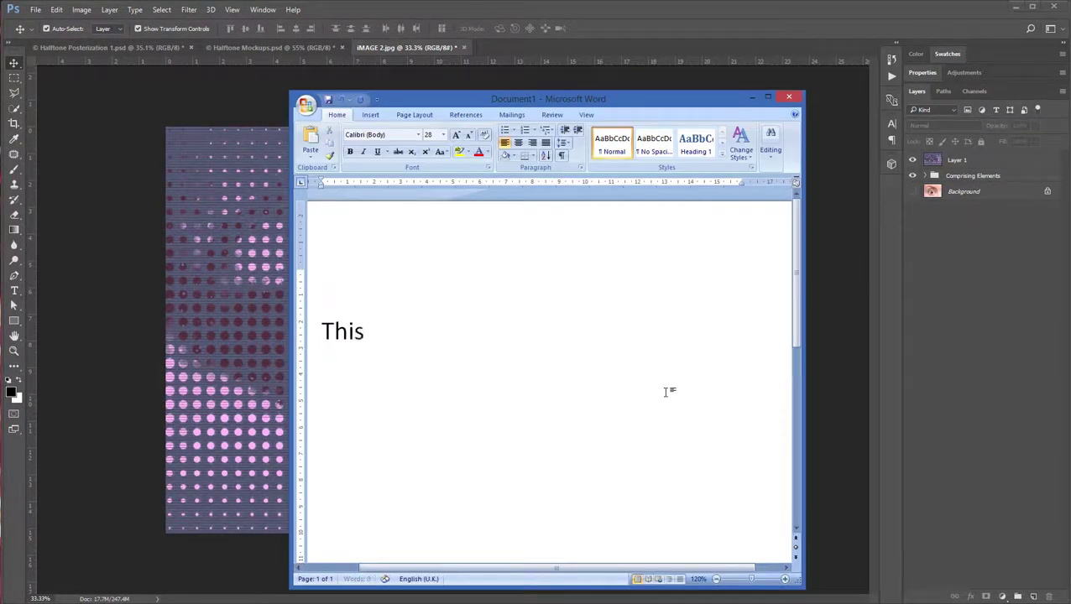
pyautogui.write(' tutorial is for the Ex')
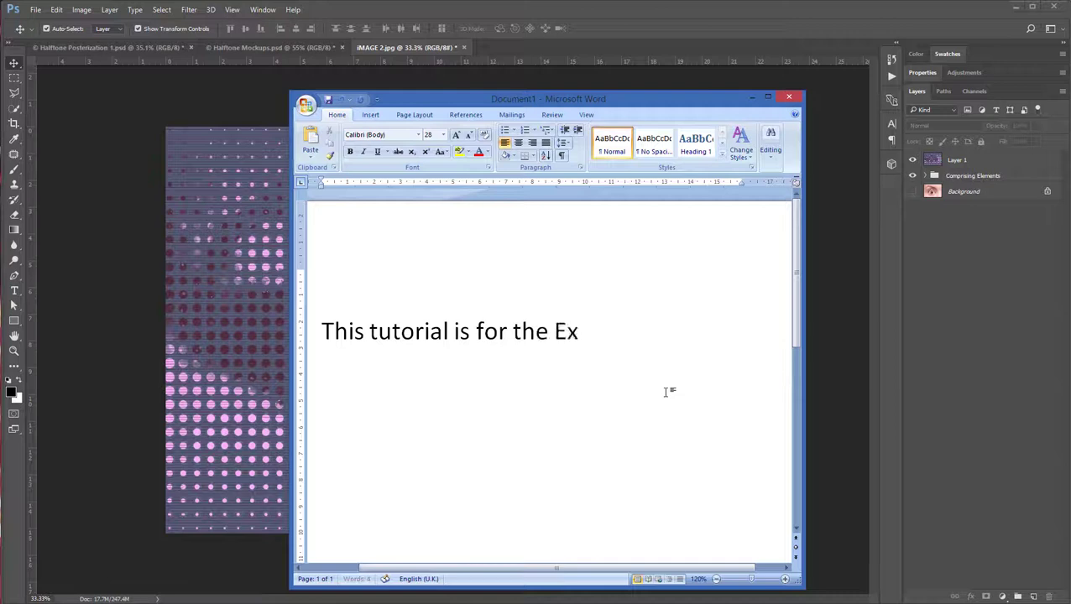
pyautogui.write('tended')
pyautogui.write(' Version.')
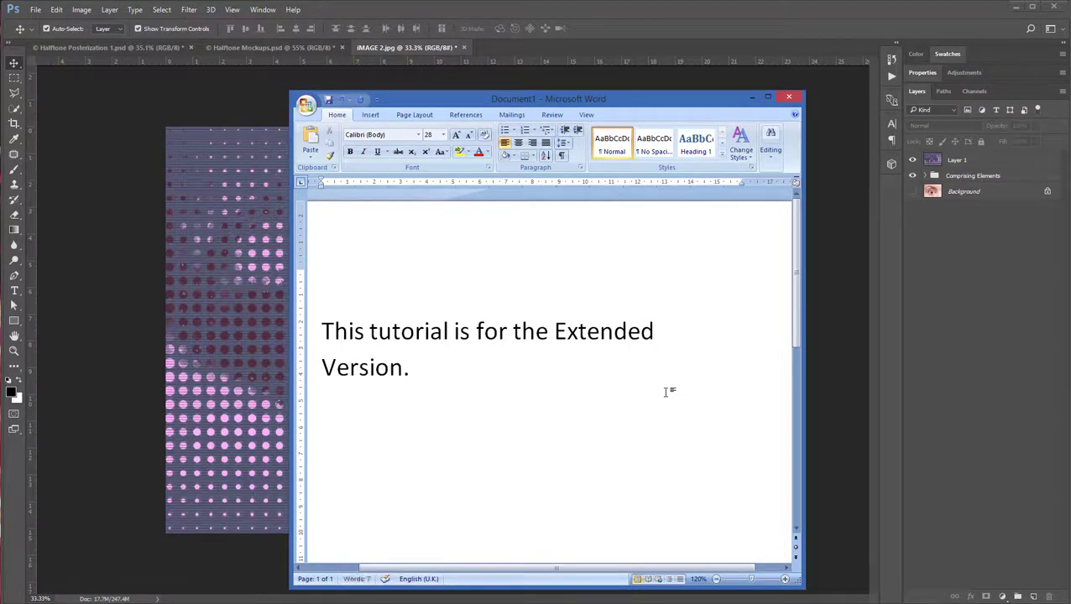
pyautogui.write(' The Extended Ver')
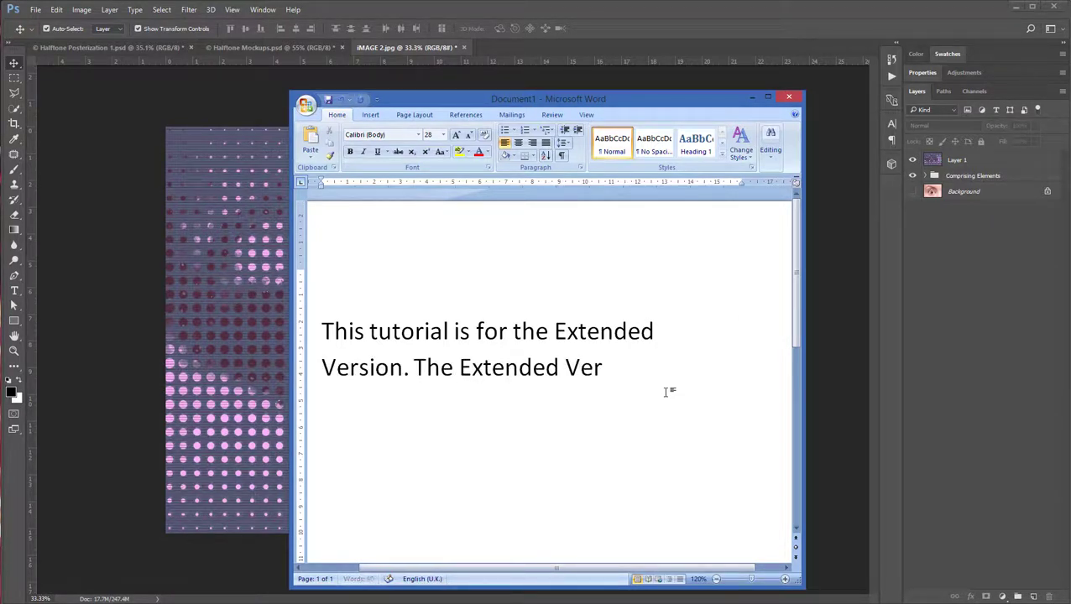
pyautogui.write('sion contains ')
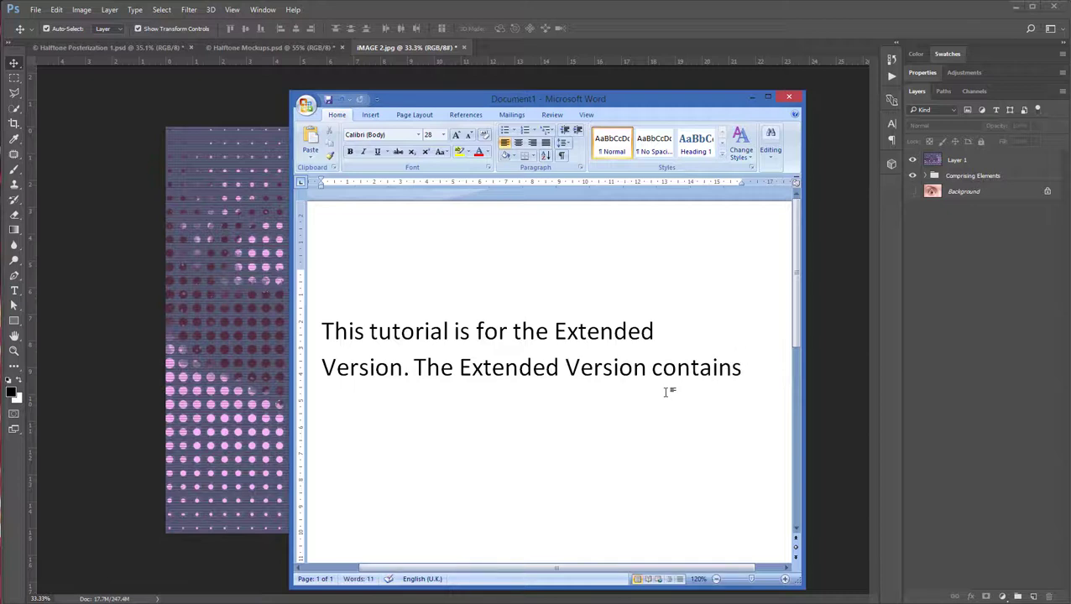
pyautogui.write('an action')
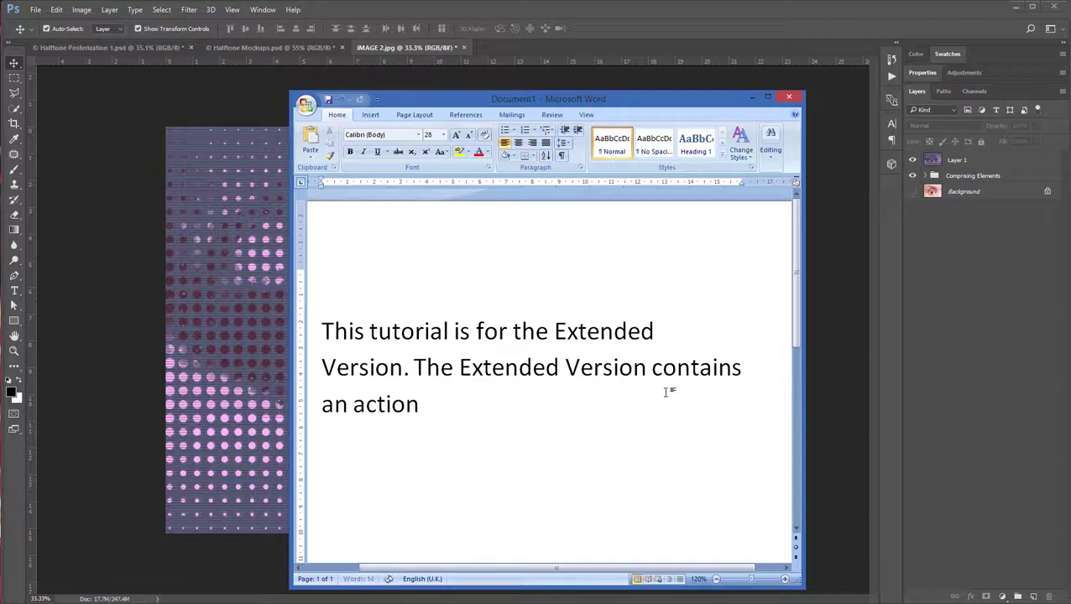
pyautogui.write(' file and ')
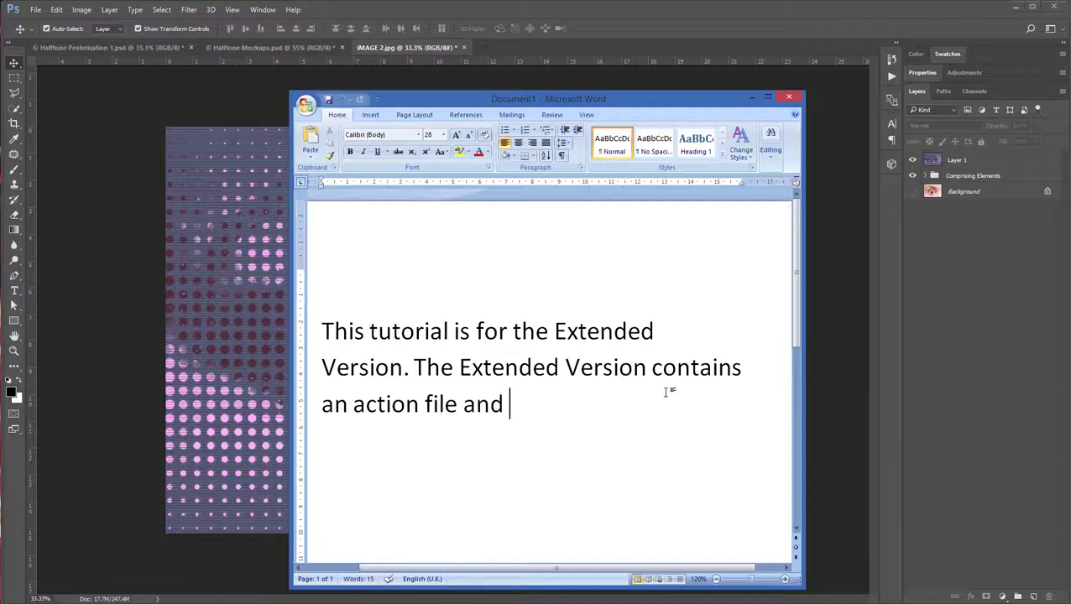
pyautogui.write('one ')
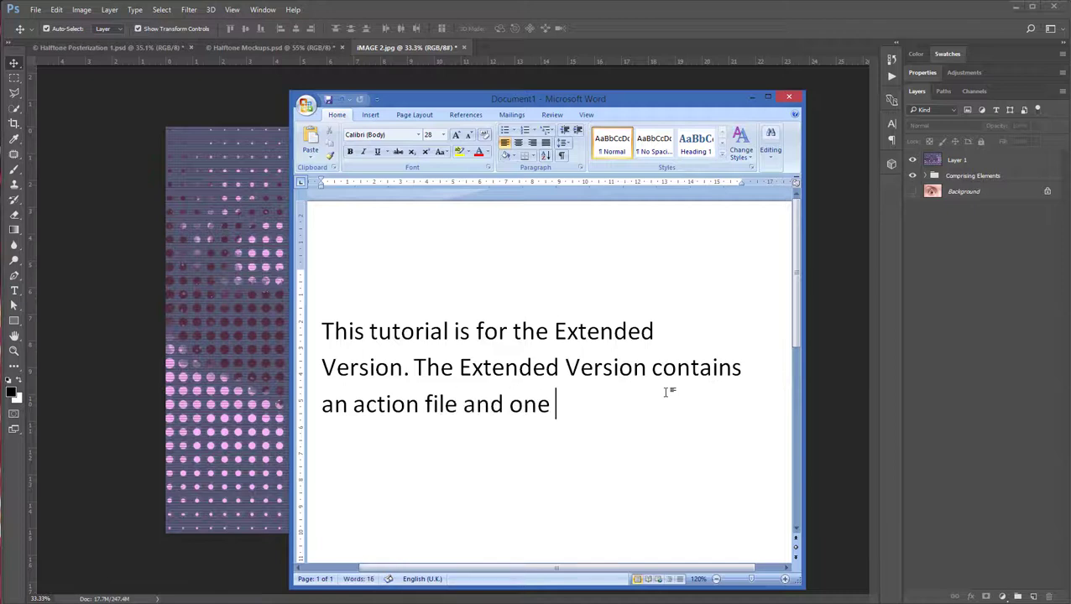
pyautogui.write('4-in-i')
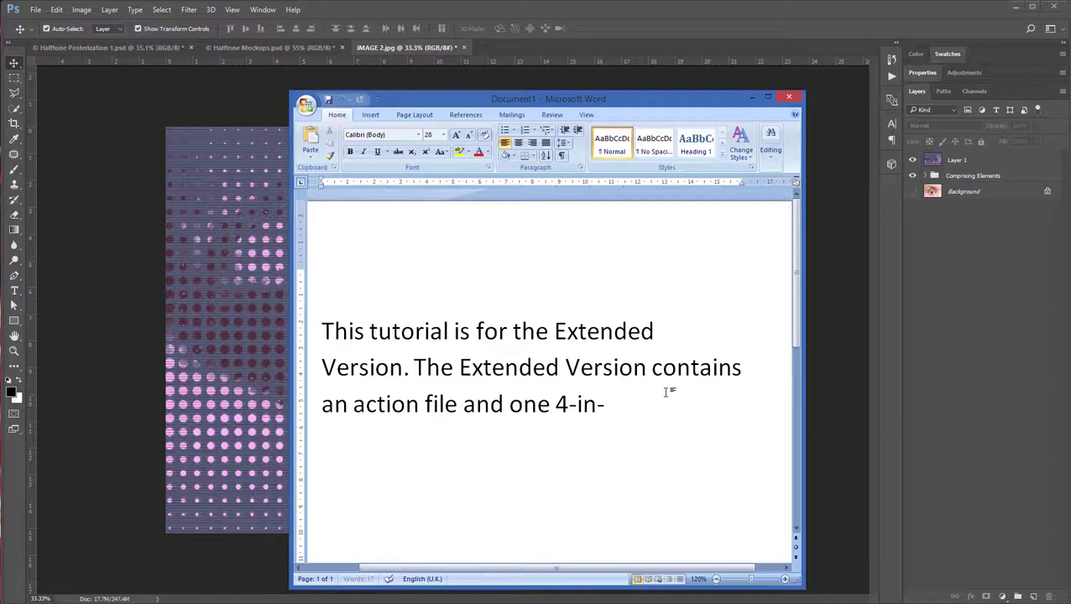
pyautogui.write('1')
pyautogui.write(' prese')
pyautogui.write('ntation mov')
pyautogui.press('BackSpace')
pyautogui.write('ck')
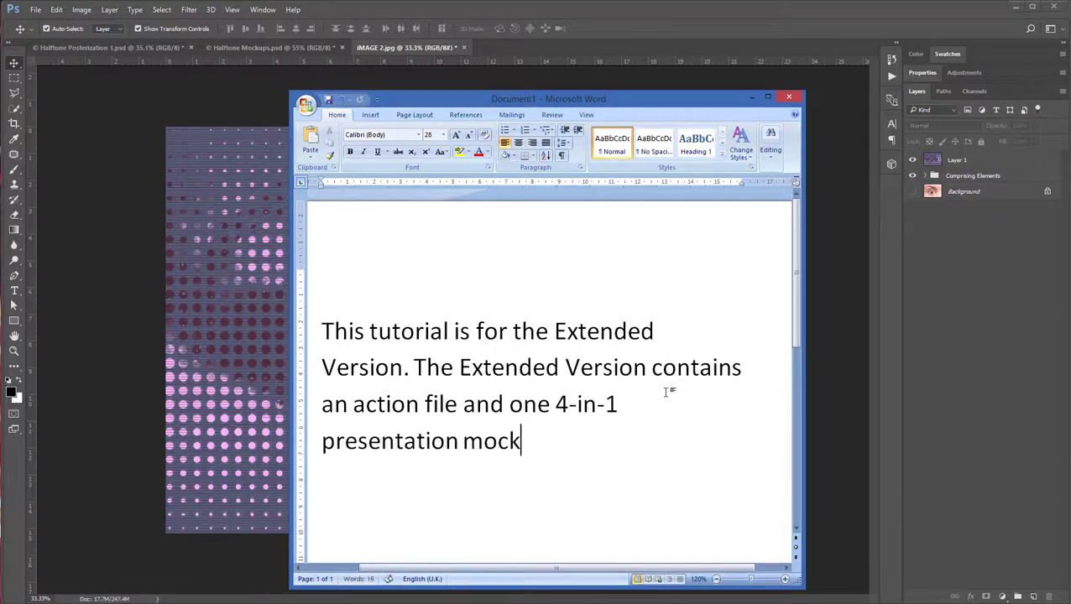
pyautogui.write('ups. Here')
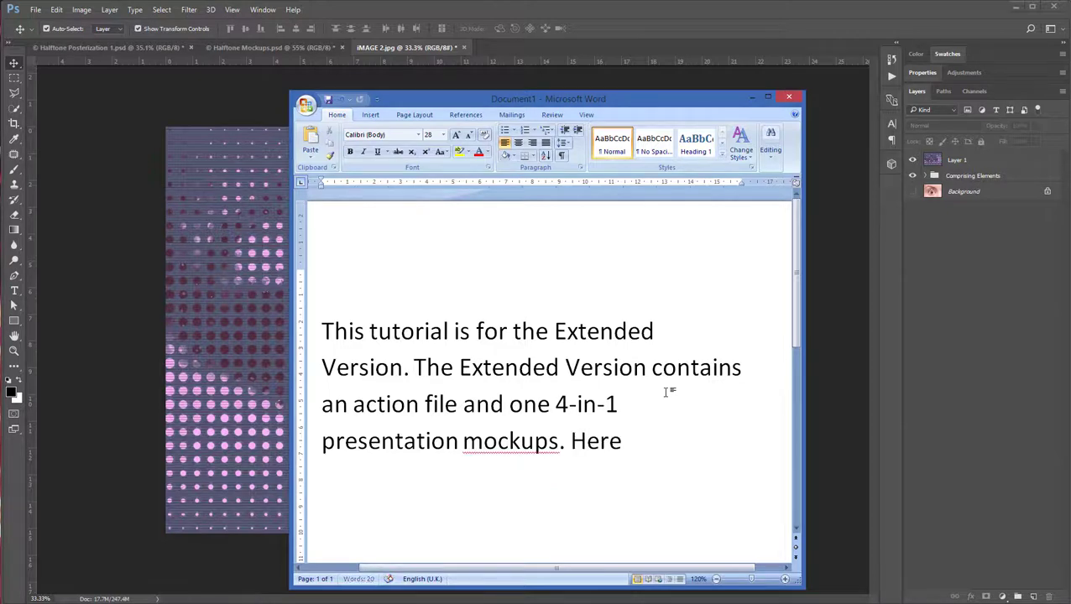
pyautogui.write(' are the mockups.')
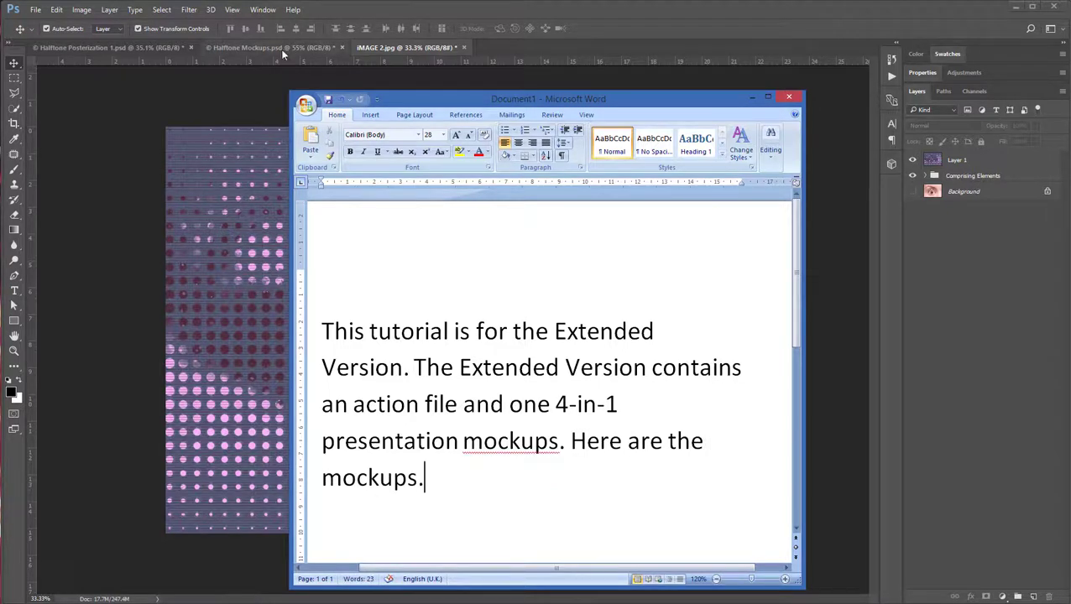
pyautogui.click(281, 47)
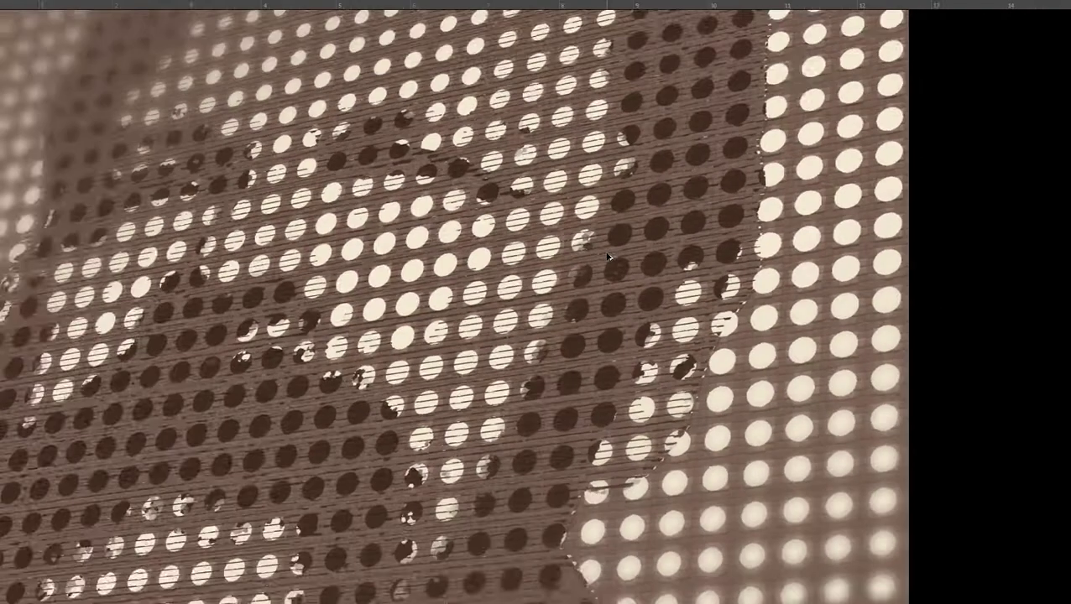
# Cycle through the Mock 2, 3 and 4 designs, ending on Mock 2
pyautogui.scroll(-2, 607, 256)
pyautogui.scroll(-1, 608, 256)
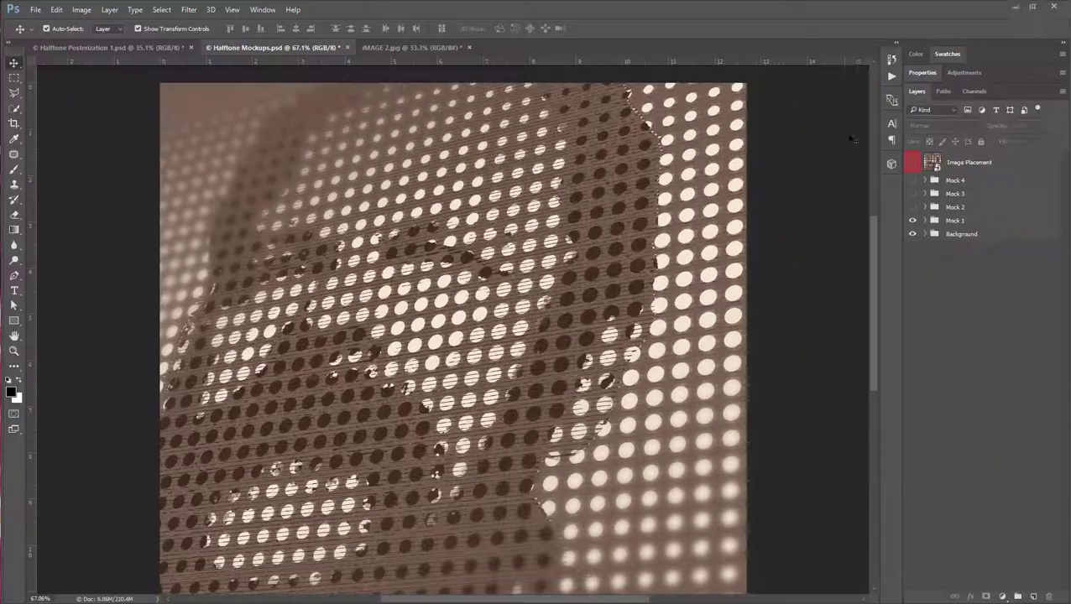
pyautogui.scroll(-1, 696, 247)
pyautogui.click(912, 220)
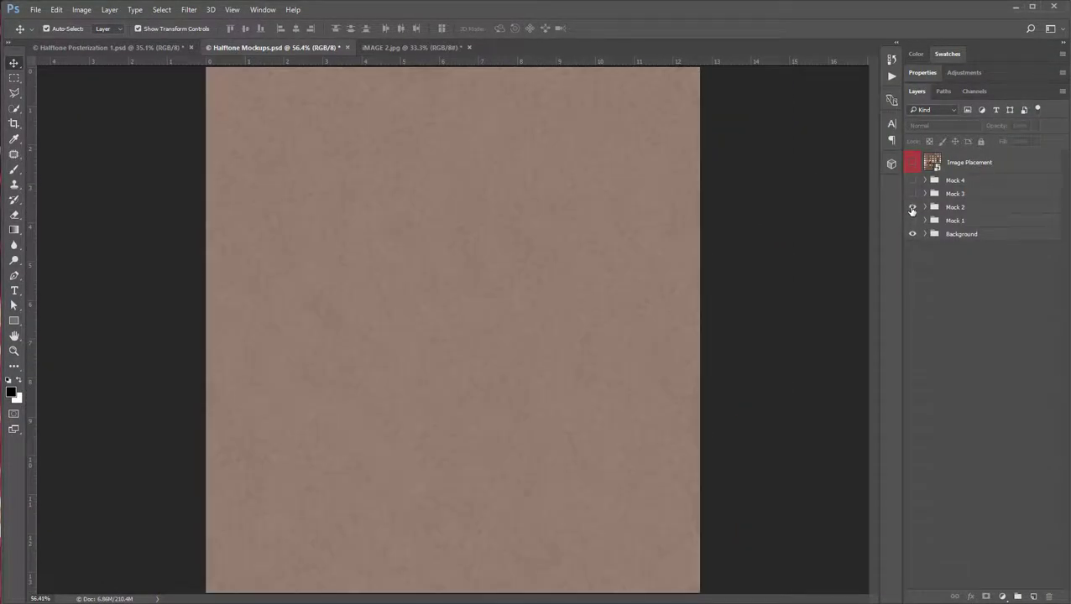
pyautogui.click(912, 208)
pyautogui.click(912, 194)
pyautogui.click(912, 181)
pyautogui.click(912, 207)
# Preview a grey background Color fill, cancel to keep brown, and return to Word
pyautogui.click(924, 234)
pyautogui.click(940, 253)
pyautogui.doubleClick(939, 253)
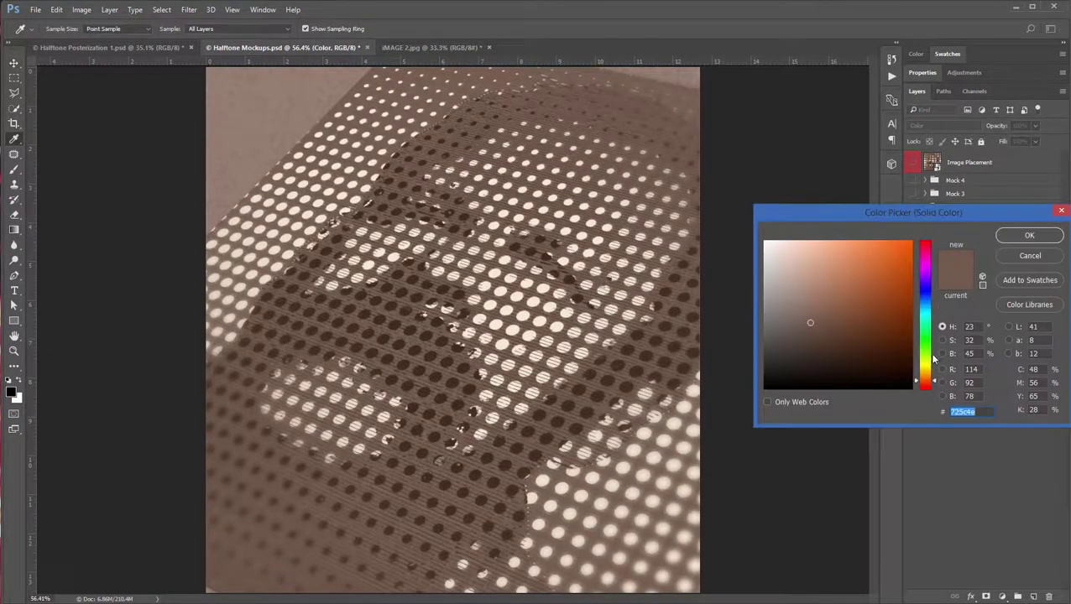
pyautogui.moveTo(934, 377)
pyautogui.mouseDown()
pyautogui.moveTo(934, 389)
pyautogui.moveTo(935, 312)
pyautogui.mouseUp()
pyautogui.moveTo(769, 253); pyautogui.dragTo(765, 256)
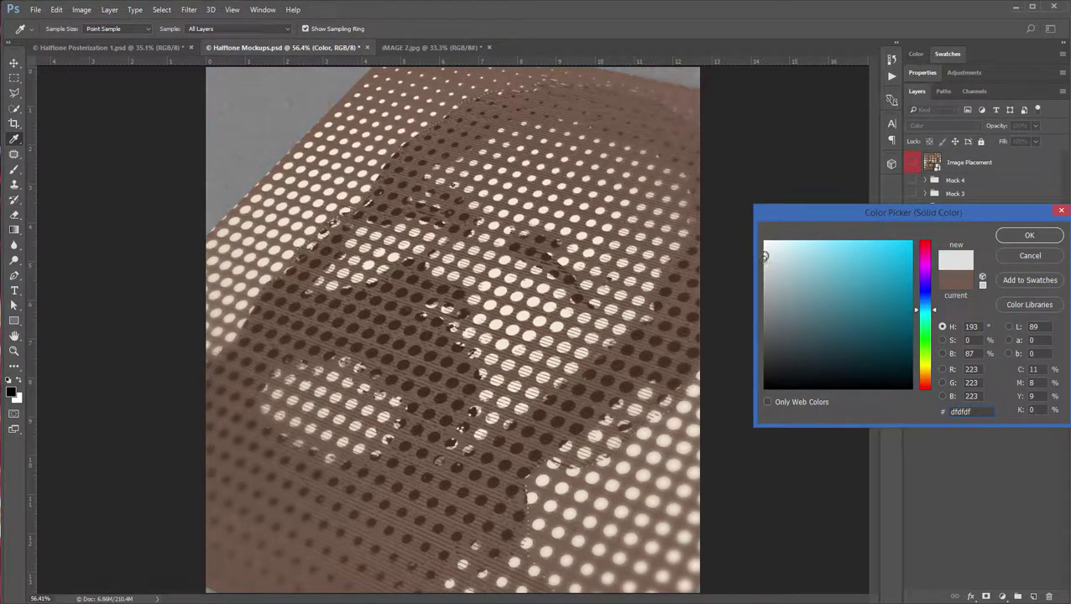
pyautogui.click(1014, 262)
pyautogui.press('v')
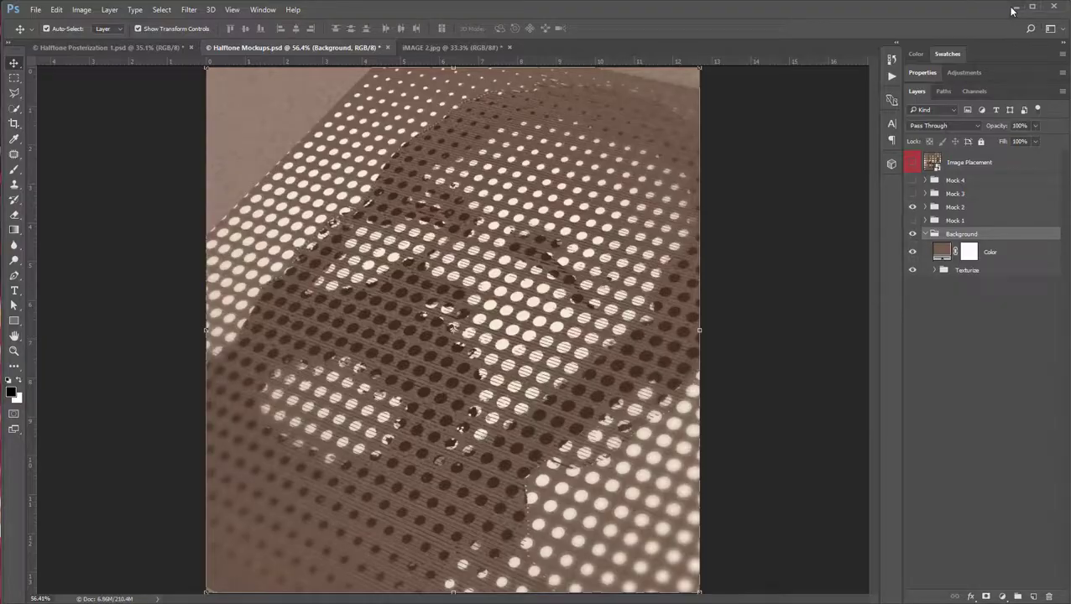
pyautogui.click(1013, 8)
pyautogui.hotkey('ctrl', 'a')
# Note 'This is the Extended Version.', browse its folder, then type 'STEP 1. Load the action file.'
pyautogui.press('Delete')
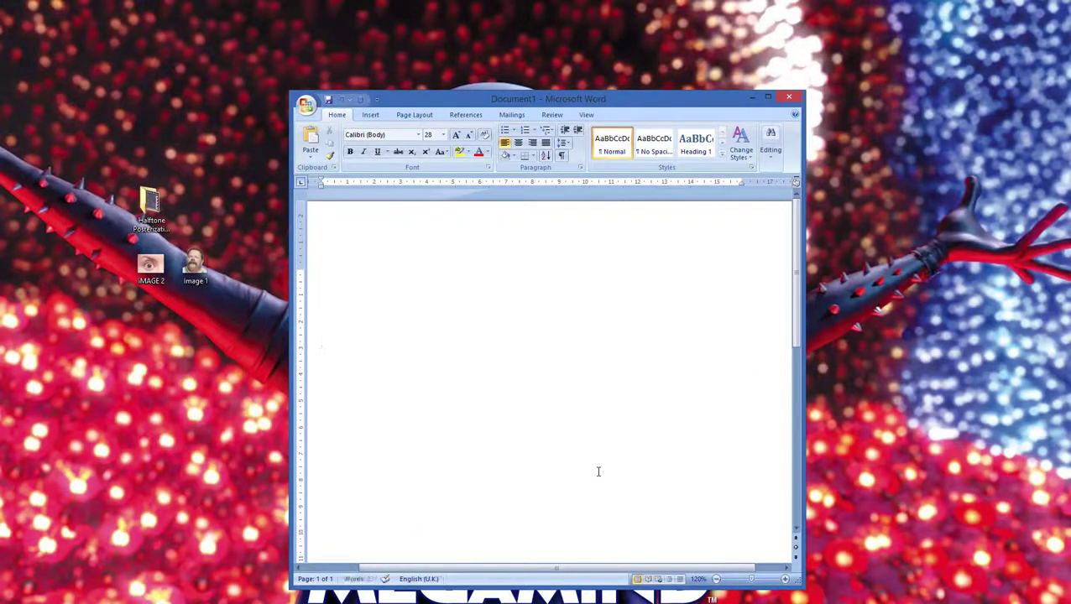
pyautogui.write('This is the Extende')
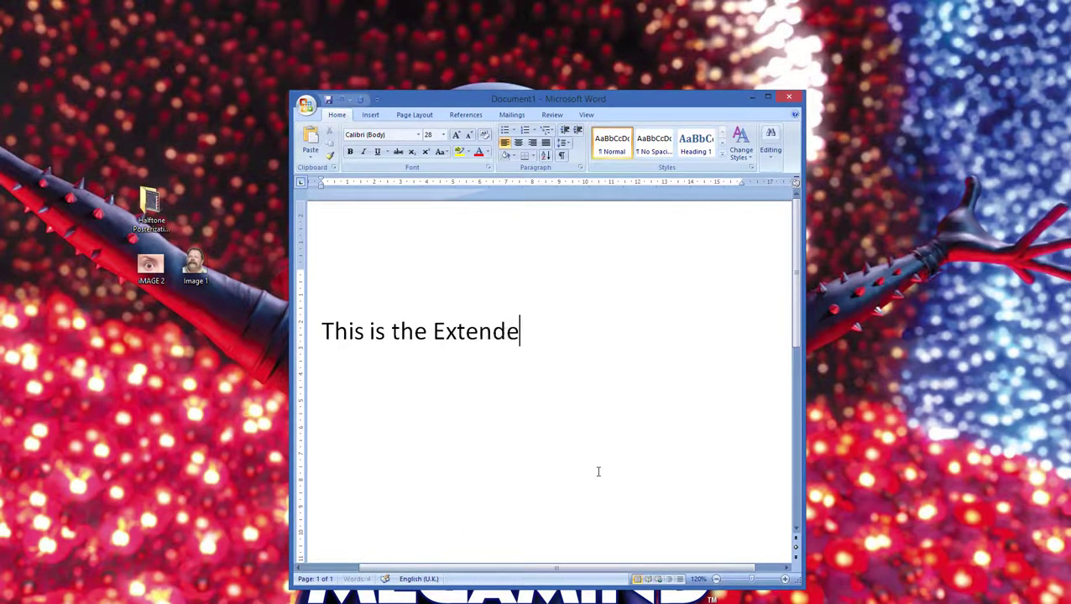
pyautogui.write('d Version.')
pyautogui.hotkey('alt', 'Tab')
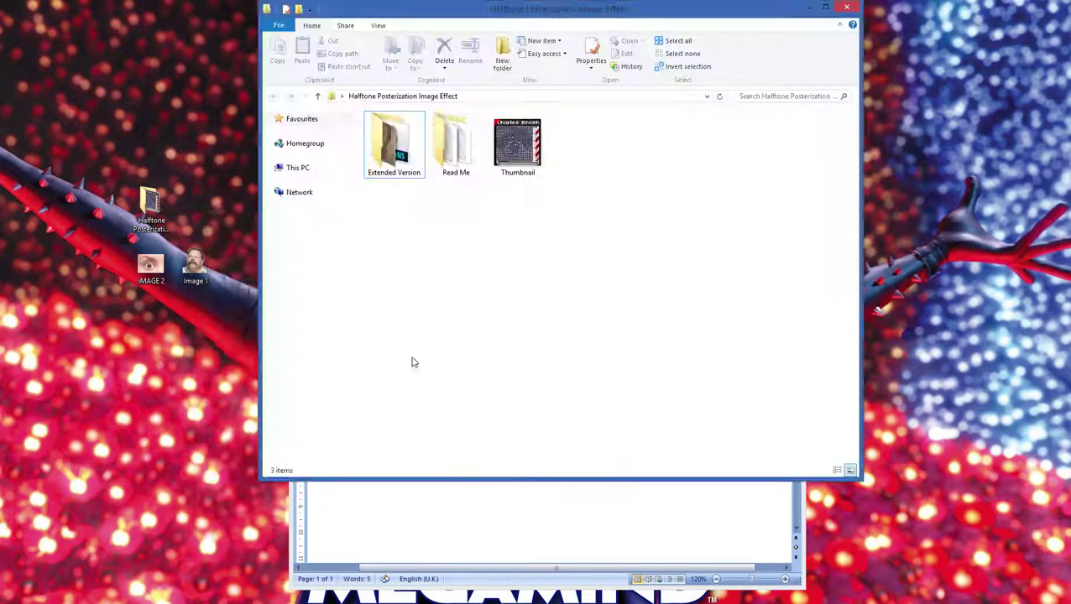
pyautogui.doubleClick(404, 178)
pyautogui.moveTo(551, 31); pyautogui.dragTo(534, 163)
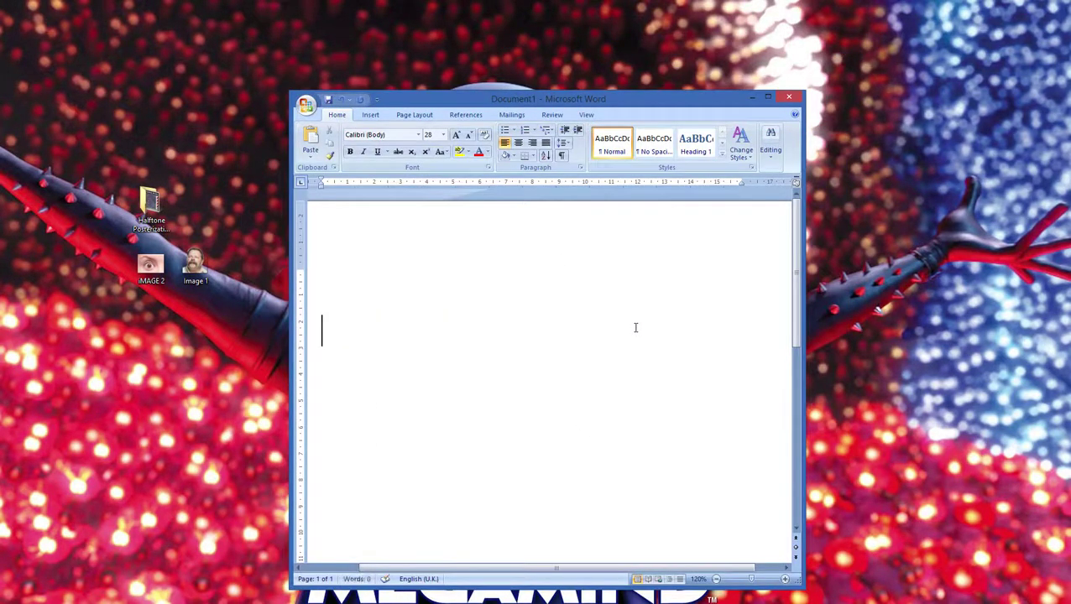
pyautogui.write('Load the action file.')
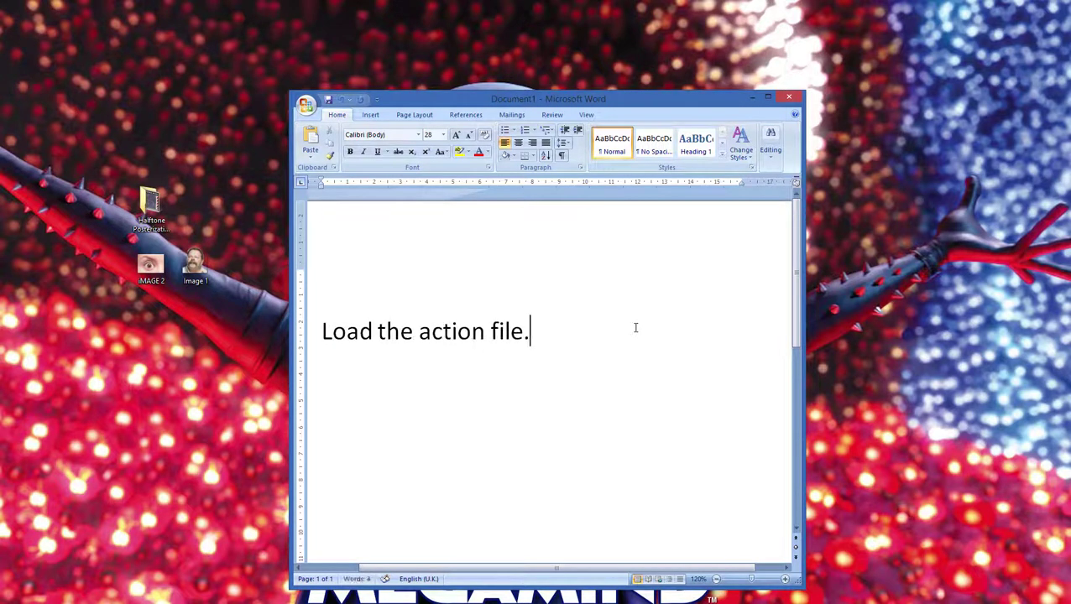
pyautogui.write('STEP ')
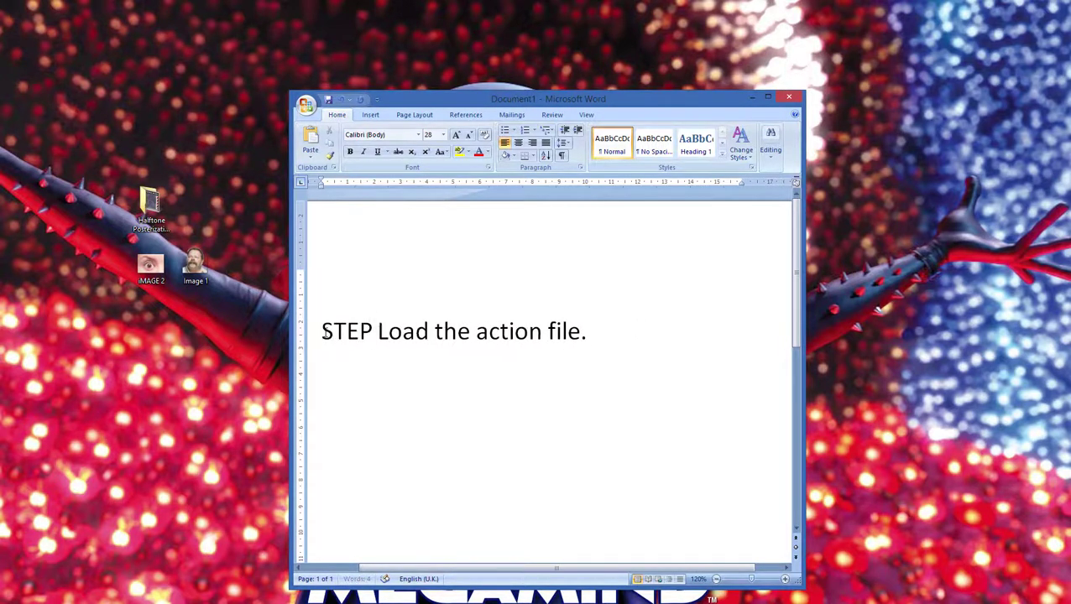
pyautogui.write('1.')
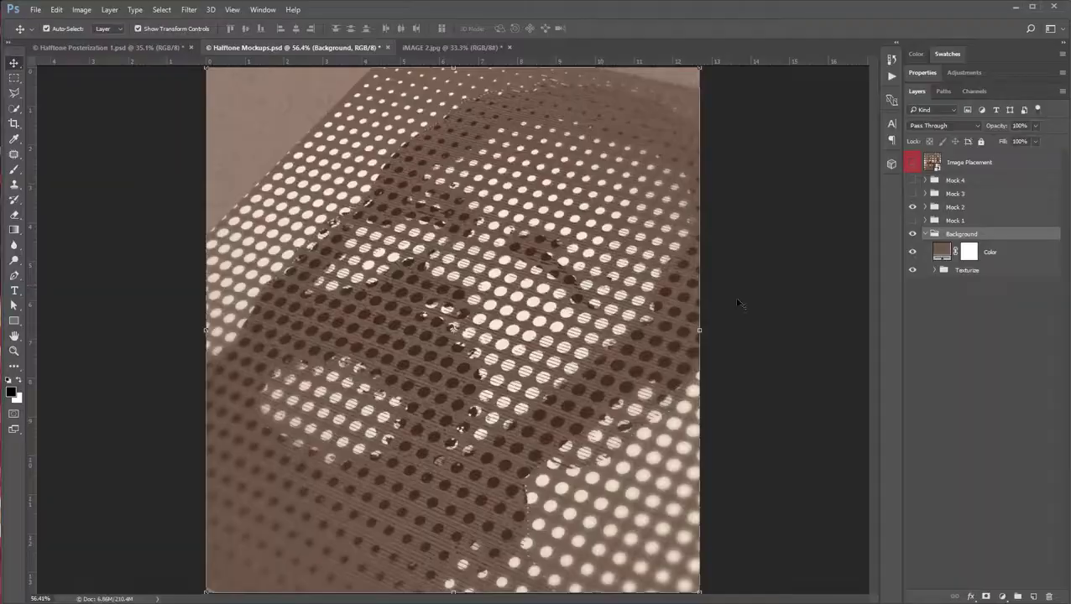
# Close all open documents without saving
pyautogui.rightClick(284, 52)
pyautogui.click(302, 85)
pyautogui.click(552, 200)
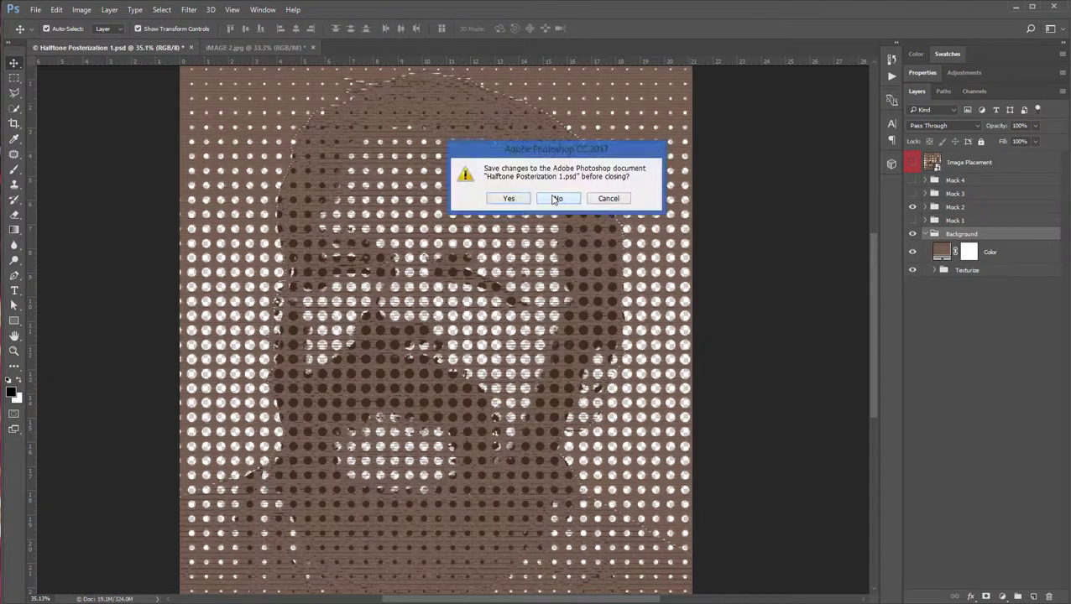
# Load the Halftone Posterization action set in the Actions panel and expand its actions
pyautogui.click(263, 10)
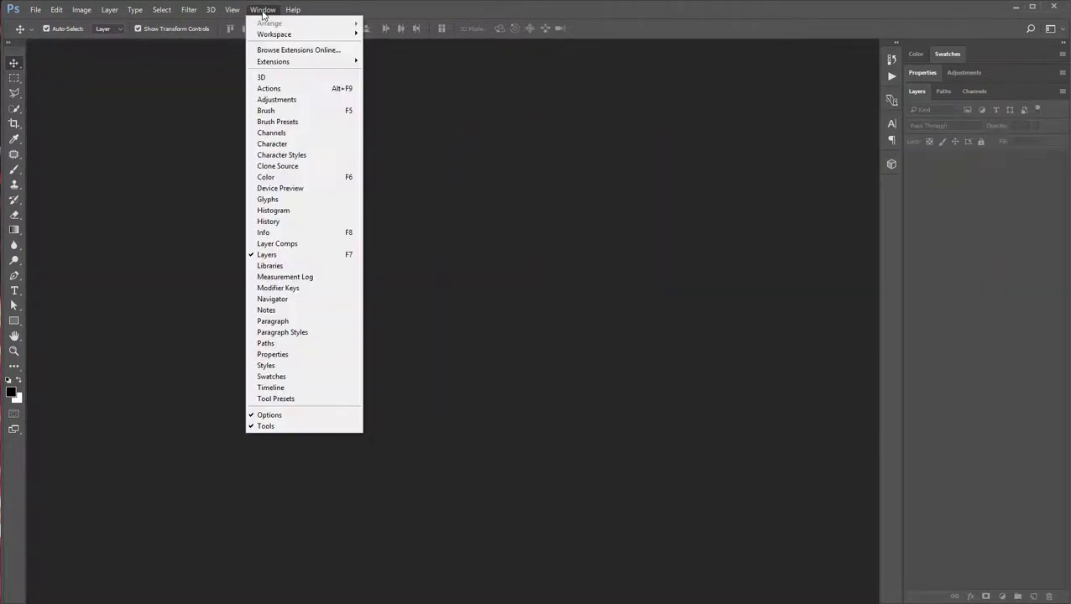
pyautogui.click(283, 88)
pyautogui.click(871, 55)
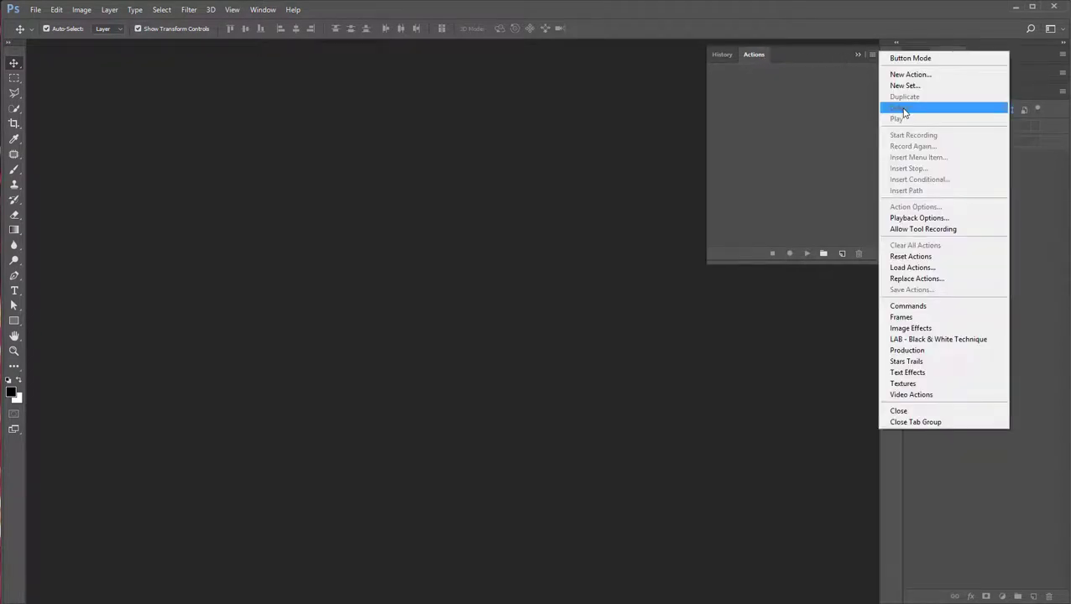
pyautogui.click(912, 267)
pyautogui.doubleClick(172, 87)
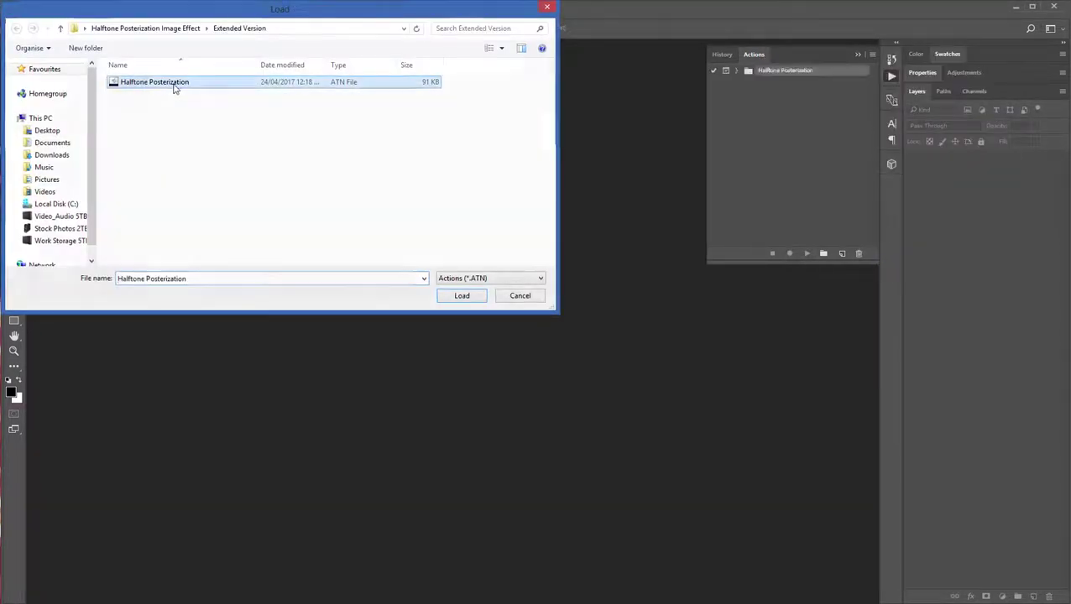
pyautogui.click(736, 71)
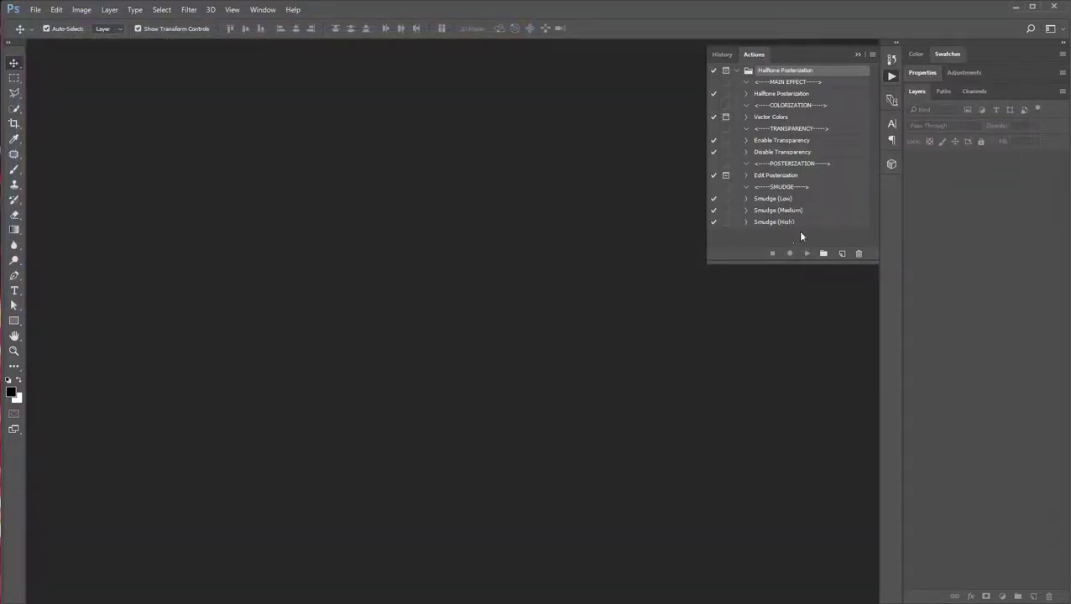
pyautogui.click(858, 602)
# Write 'Open your image inside Photoshop.' and open the Image 1 portrait in Photoshop
pyautogui.hotkey('ctrl', 'a')
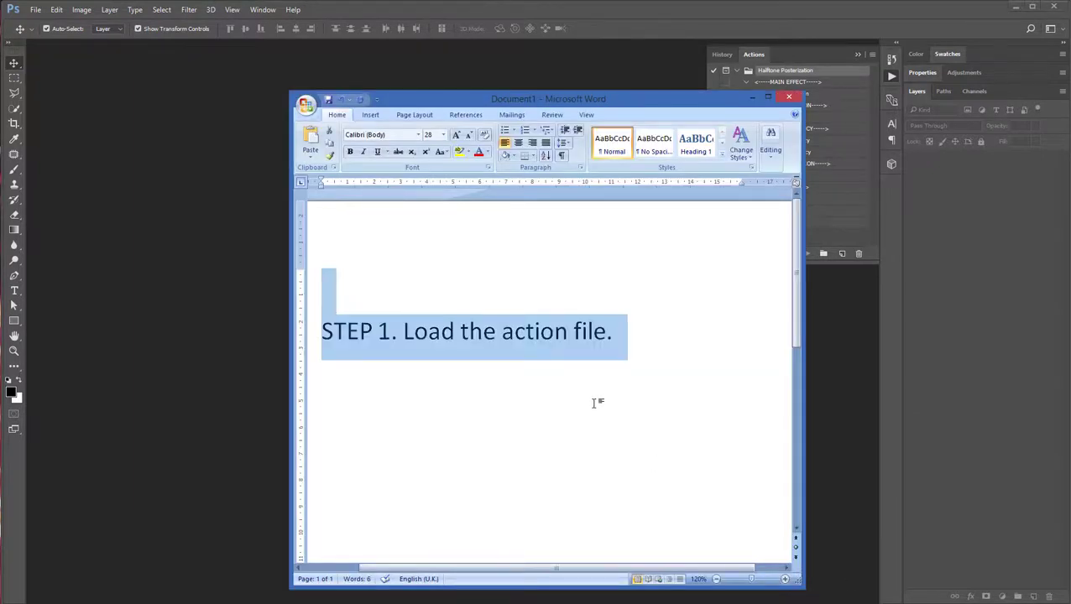
pyautogui.write('o')
pyautogui.press('BackSpace')
pyautogui.write('Open')
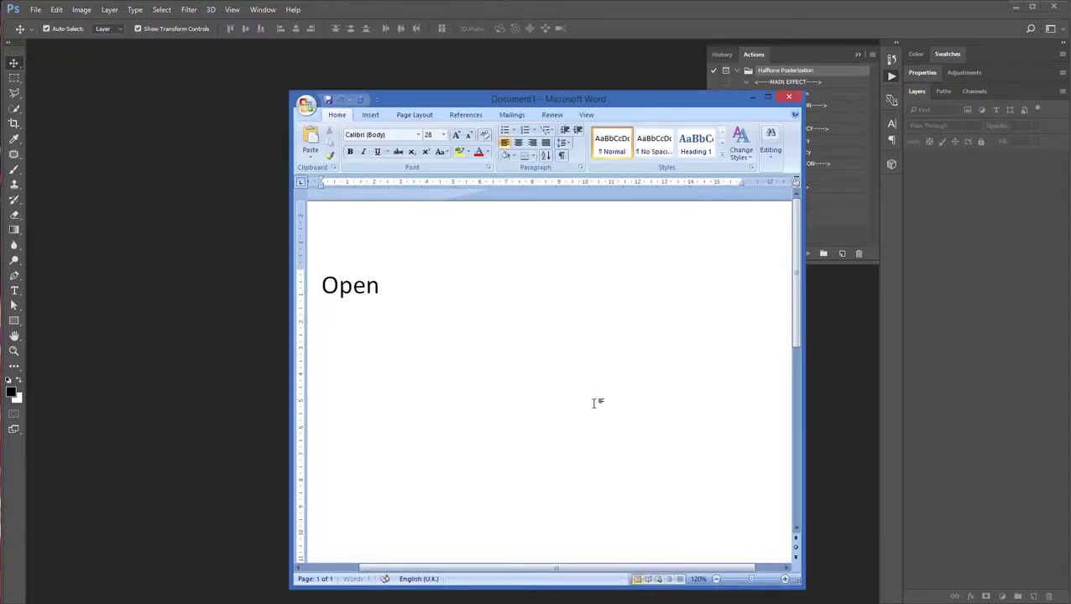
pyautogui.write(' your image inside Photosh')
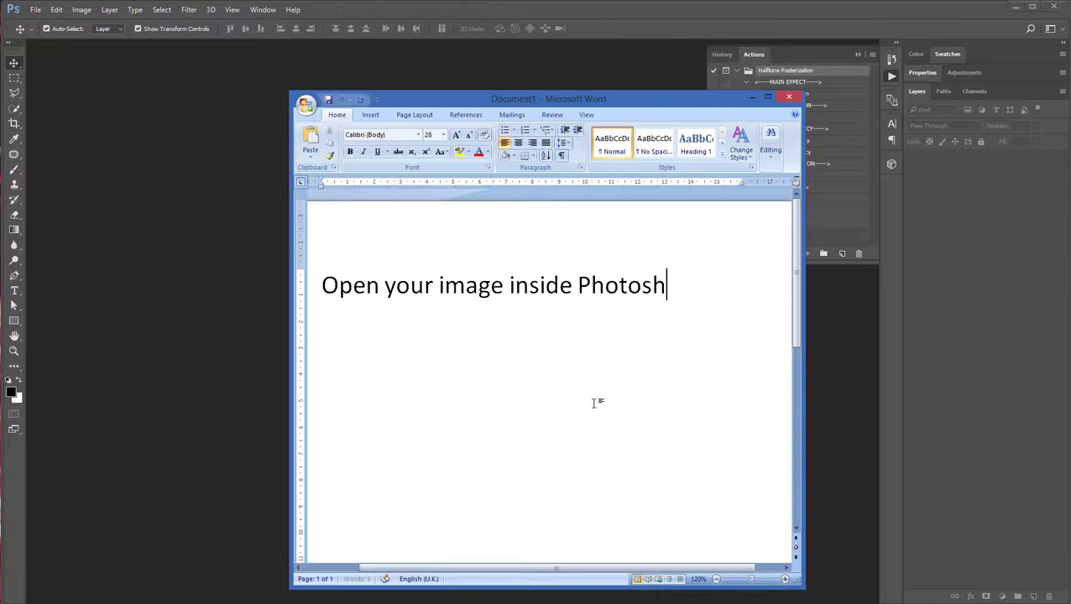
pyautogui.write('op.')
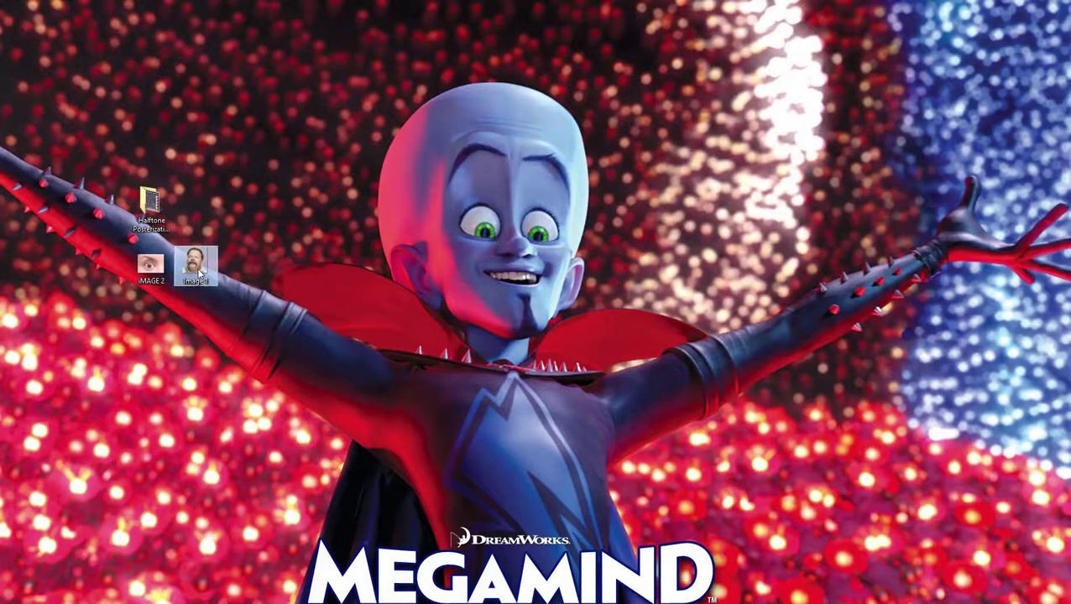
pyautogui.rightClick(196, 268)
pyautogui.moveTo(357, 441)
pyautogui.click(386, 482)
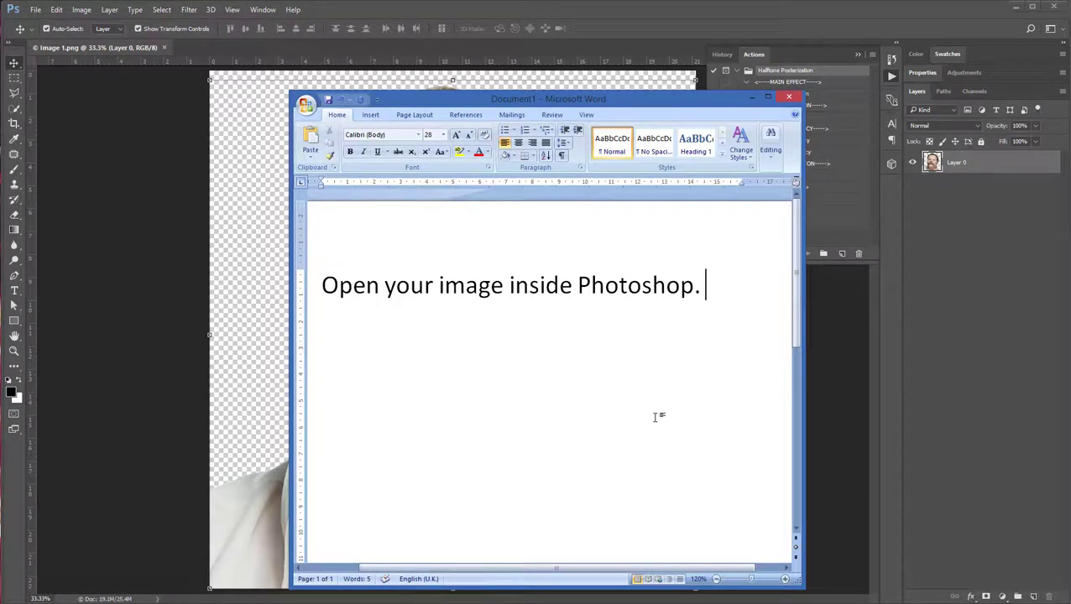
# Add notes on transparent photos, background removal, and playing the main effect
pyautogui.press('Return')
pyautogui.write('This actio')
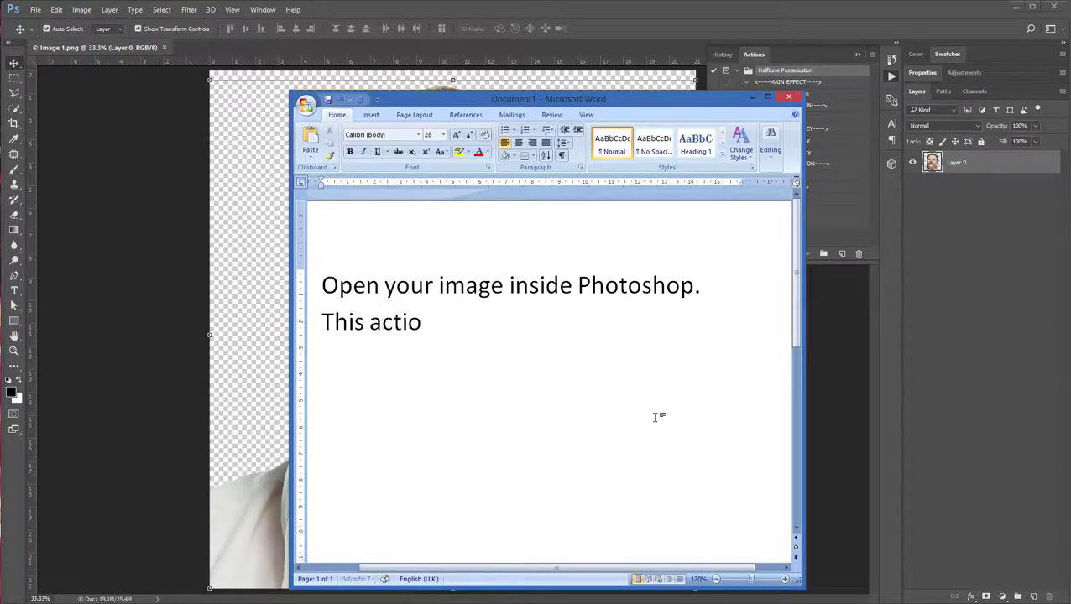
pyautogui.write('n works on both transpar')
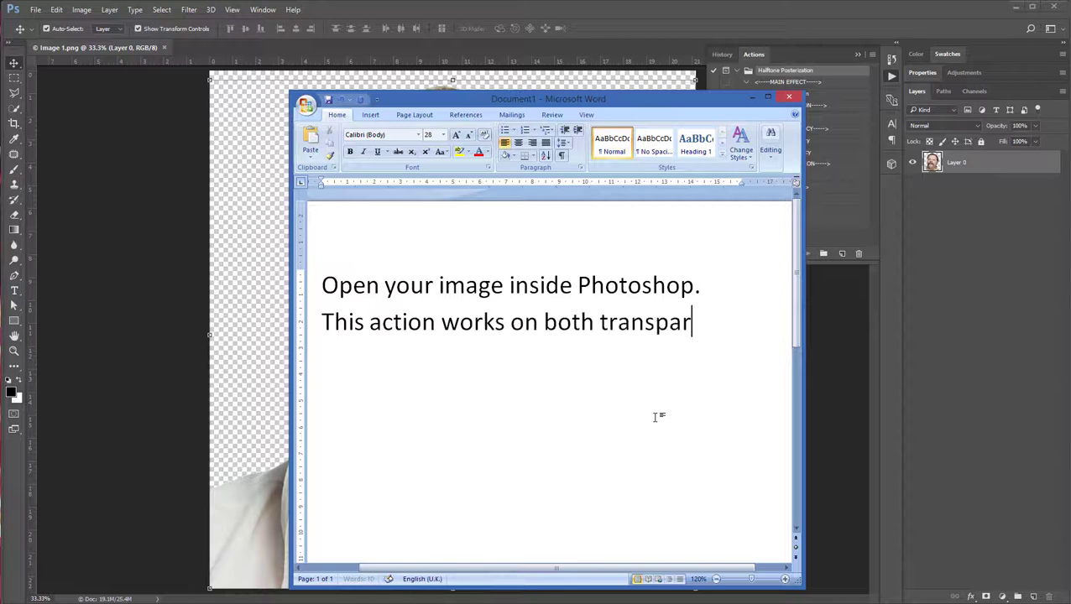
pyautogui.write('ent and non-transparent')
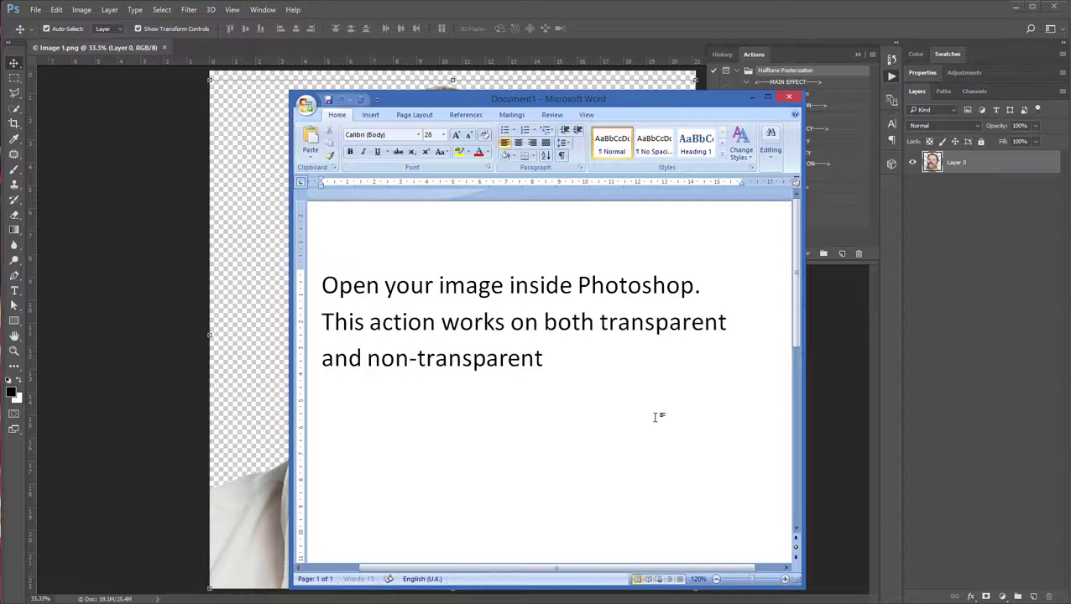
pyautogui.write(' photos.')
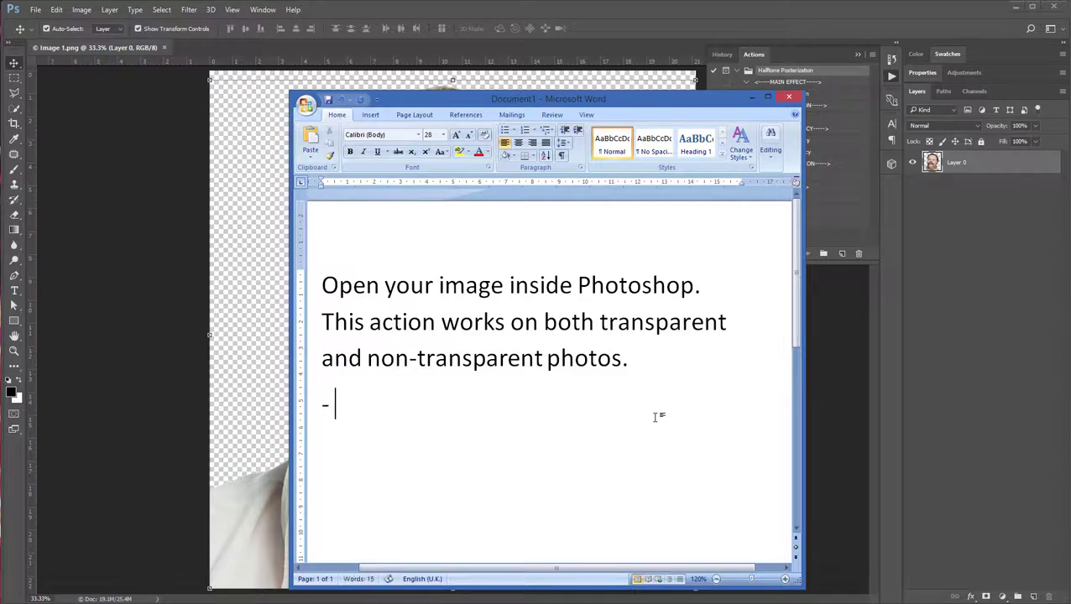
pyautogui.write(' - You c')
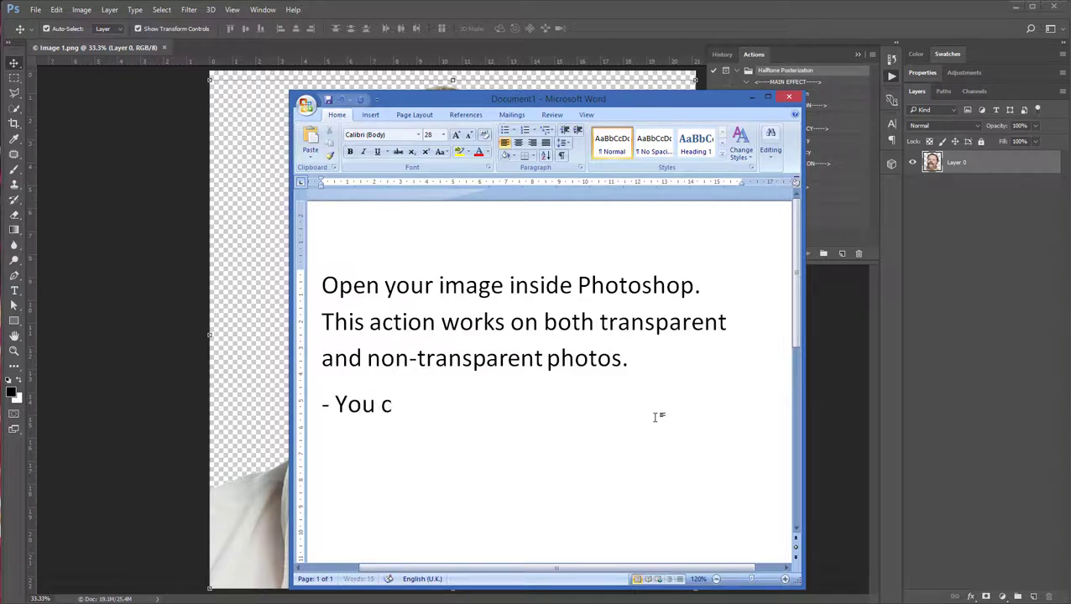
pyautogui.write('an remove the background')
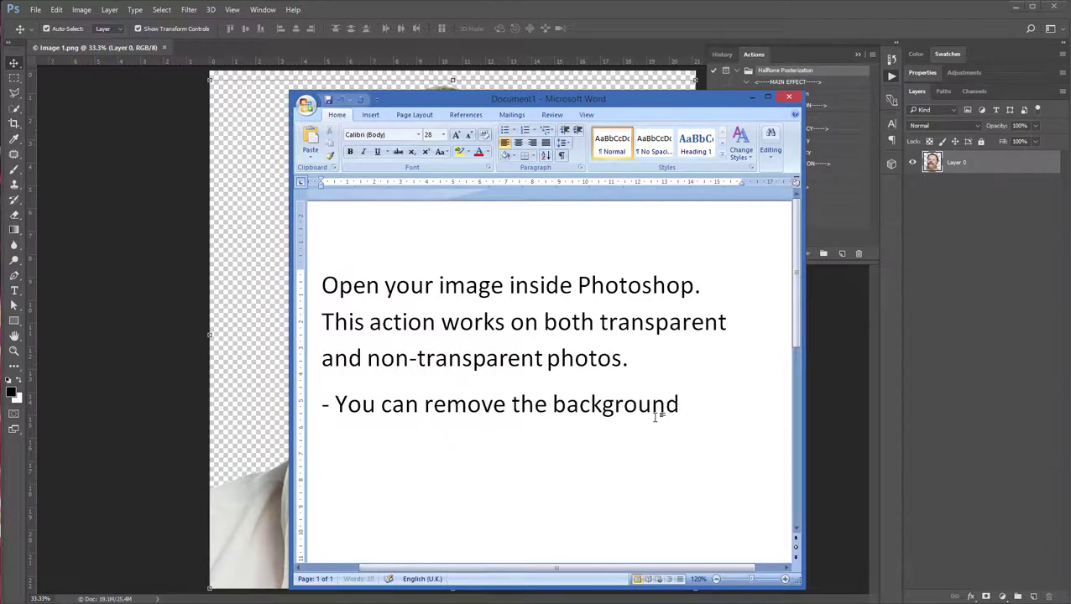
pyautogui.write(' of your photo')
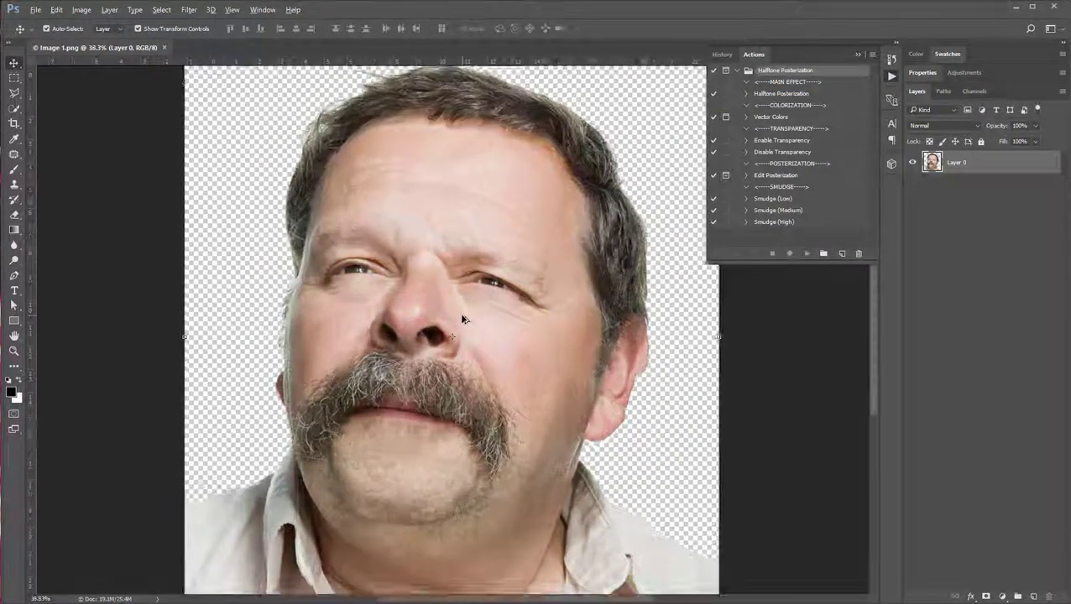
pyautogui.write('- ')
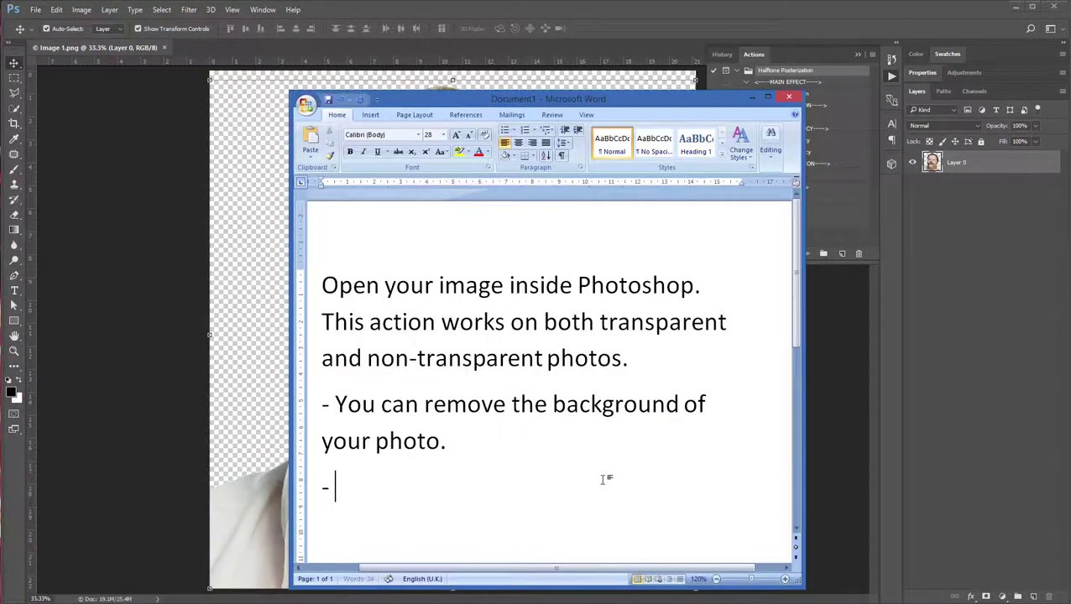
pyautogui.write('Play the ')
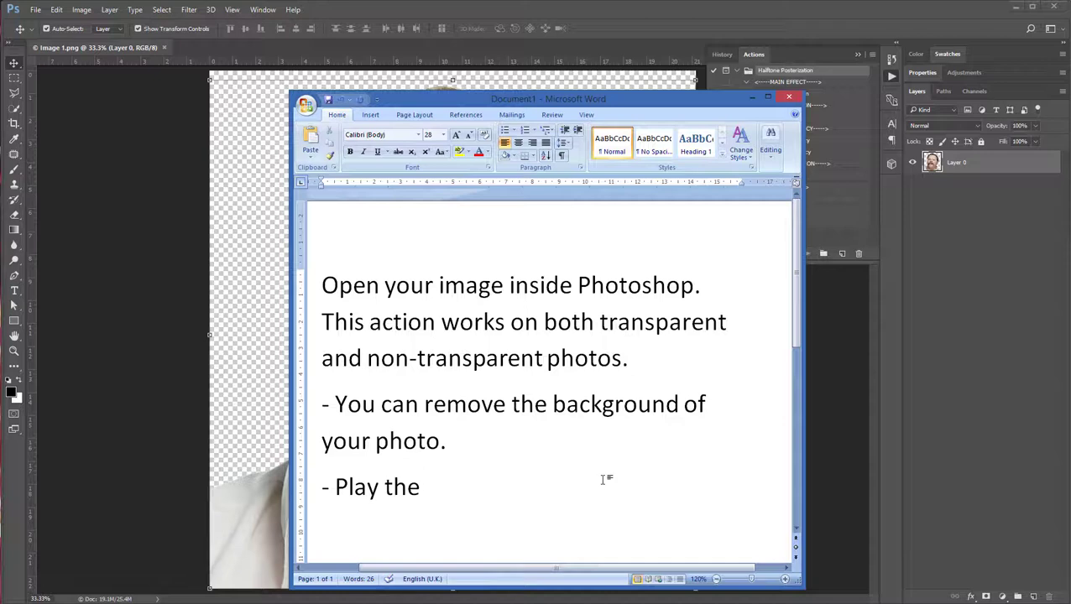
pyautogui.write('main effect')
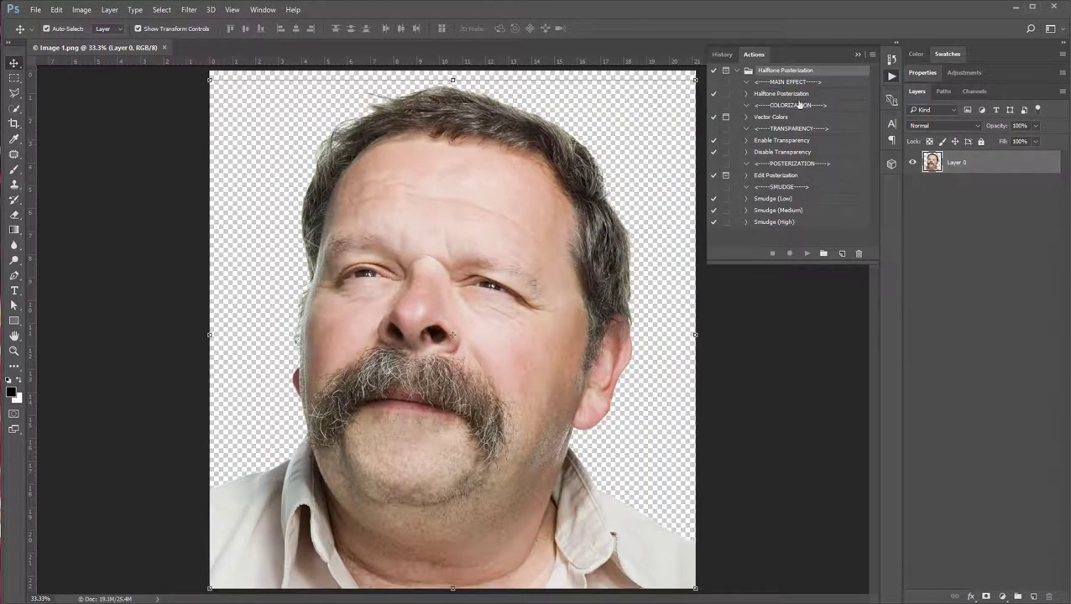
# Note that the image layer must be selected, then play the Halftone Posterization action
pyautogui.click(802, 95)
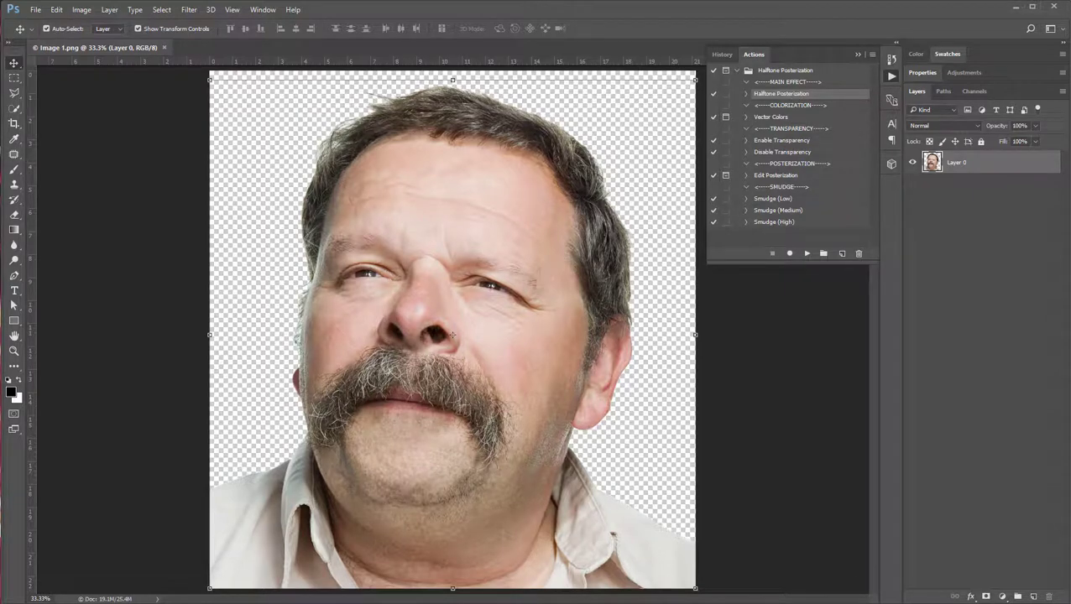
pyautogui.hotkey('ctrl', 'a')
pyautogui.write('Make sure that ')
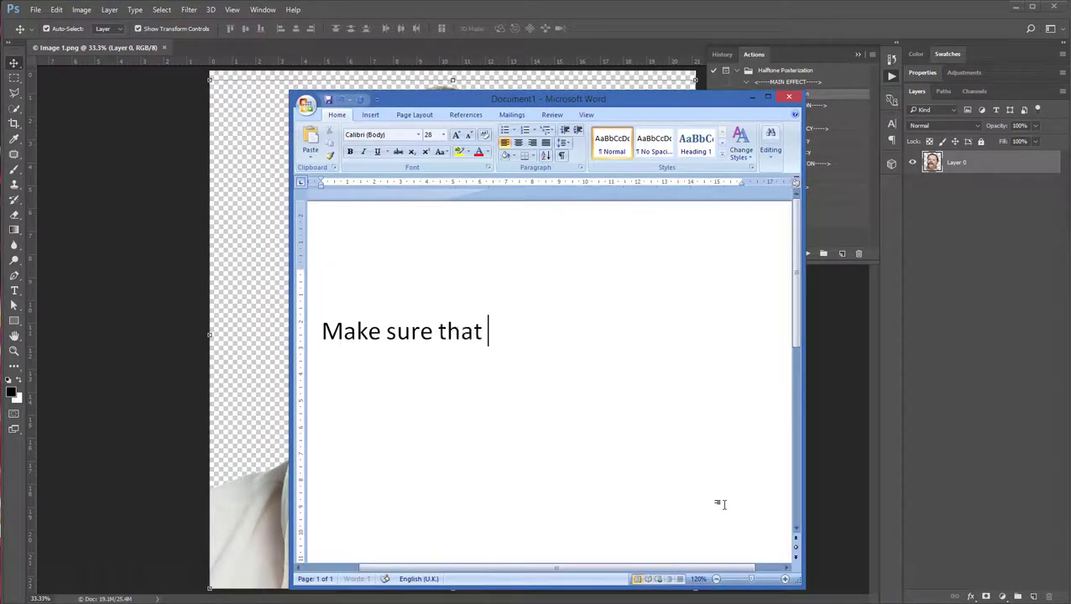
pyautogui.write('your image la')
pyautogui.press('BackSpace')
pyautogui.write('layer is')
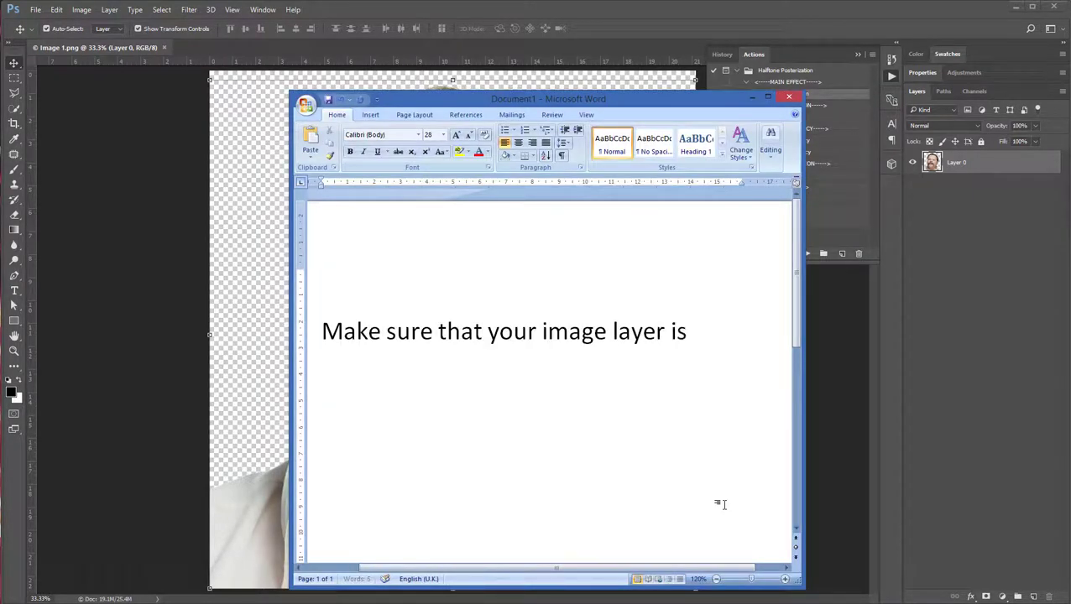
pyautogui.write(' selected before you play')
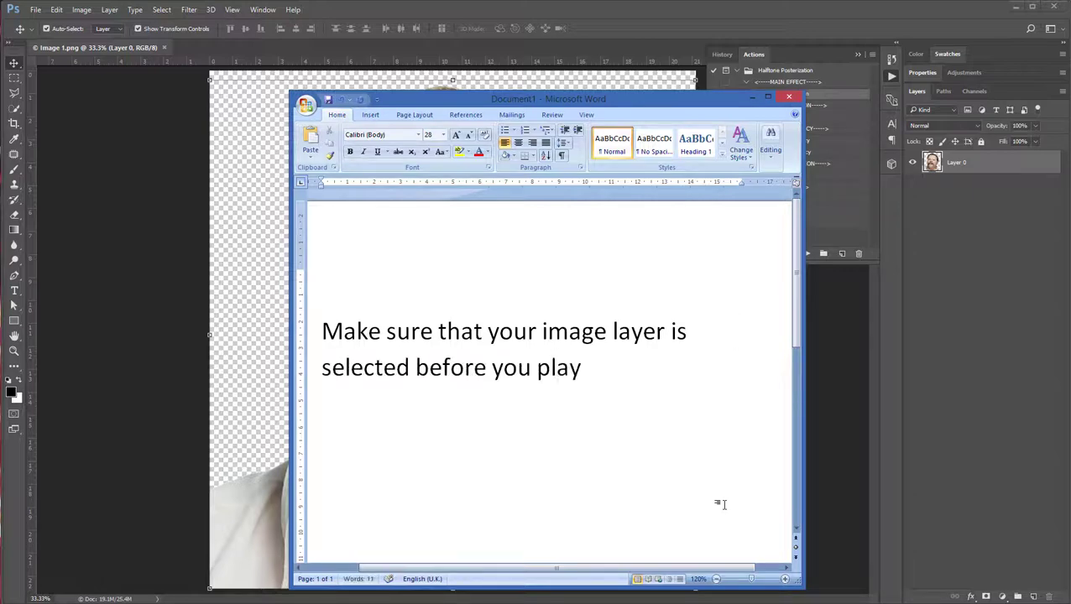
pyautogui.write(' action')
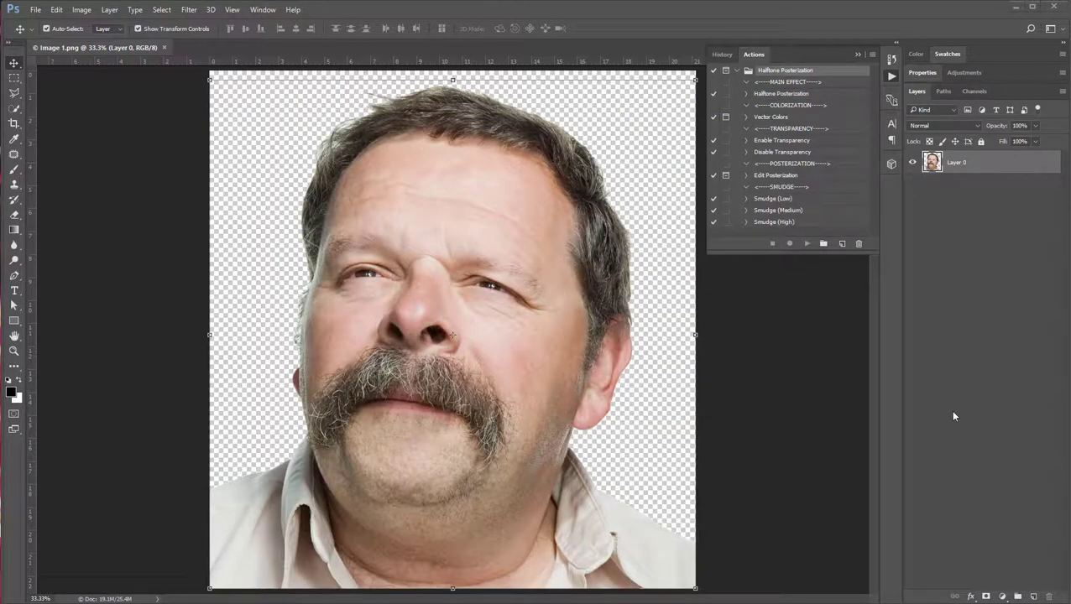
pyautogui.click(792, 94)
pyautogui.click(807, 245)
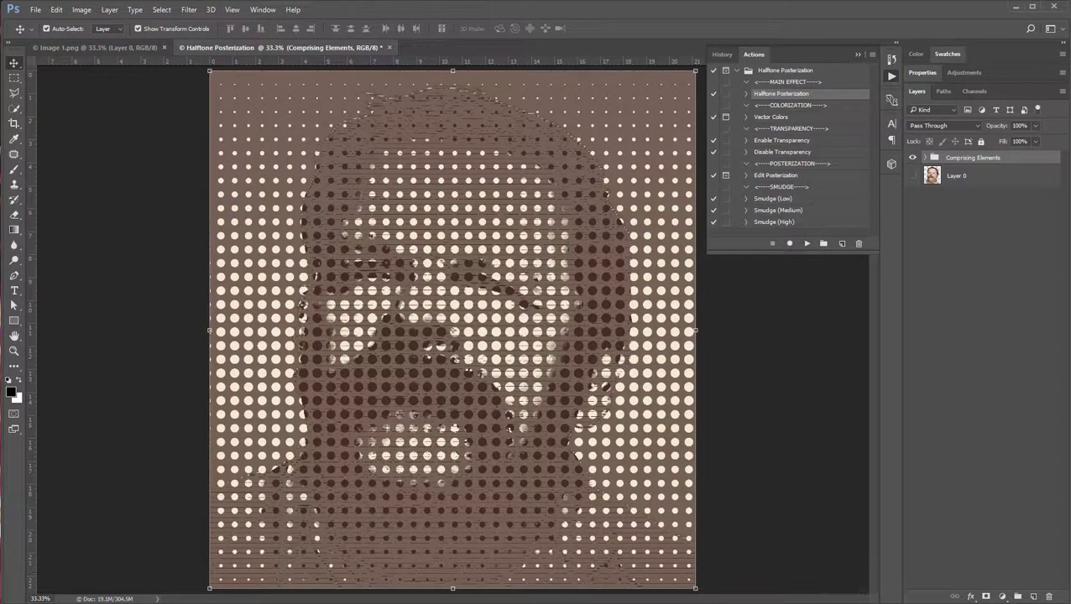
# Replace the note with 'Action has finished rendering all in ONE click. Let's check out the properties.'
pyautogui.hotkey('ctrl', 'a')
pyautogui.press('Delete')
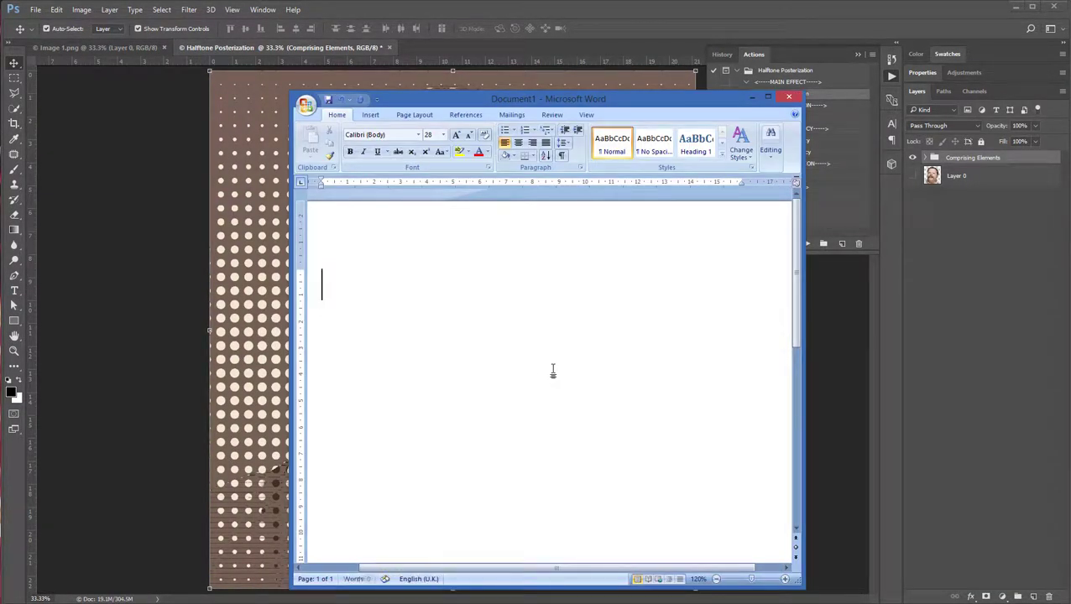
pyautogui.write('Action has finished r')
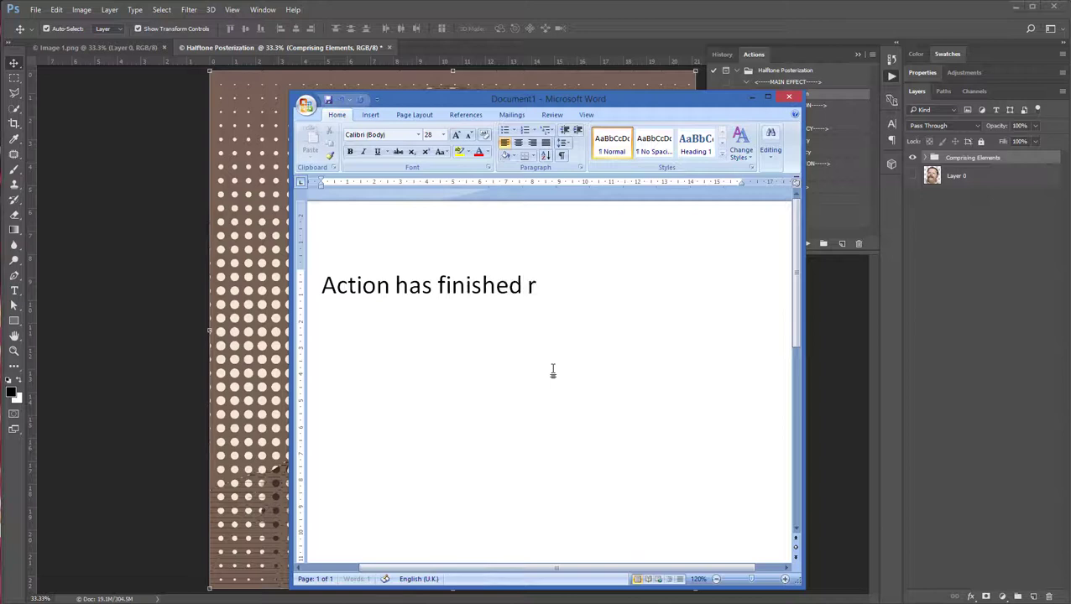
pyautogui.write('endering all in O')
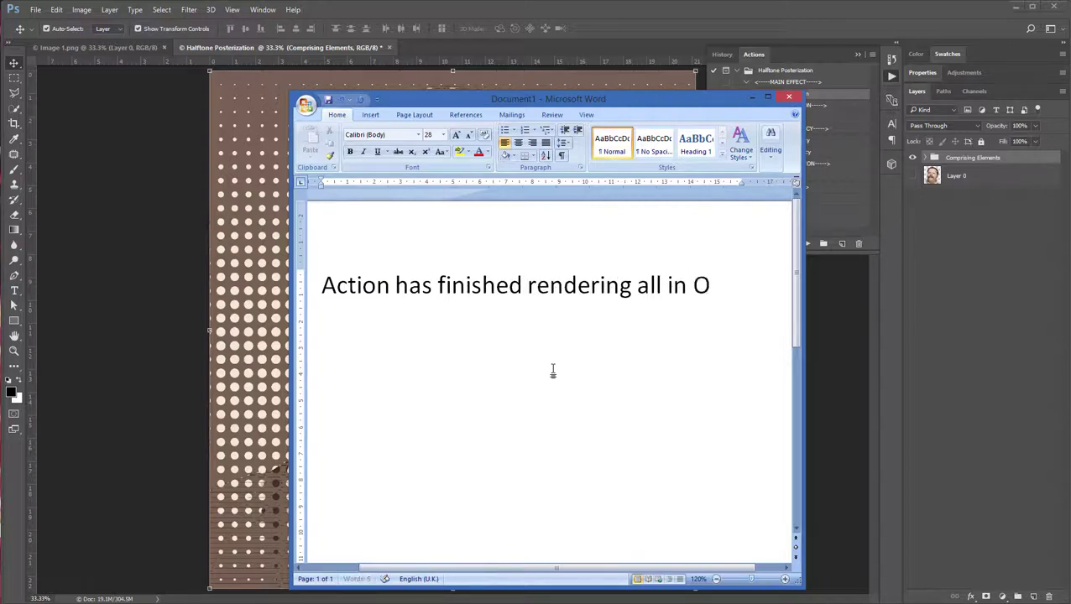
pyautogui.write('NE click.')
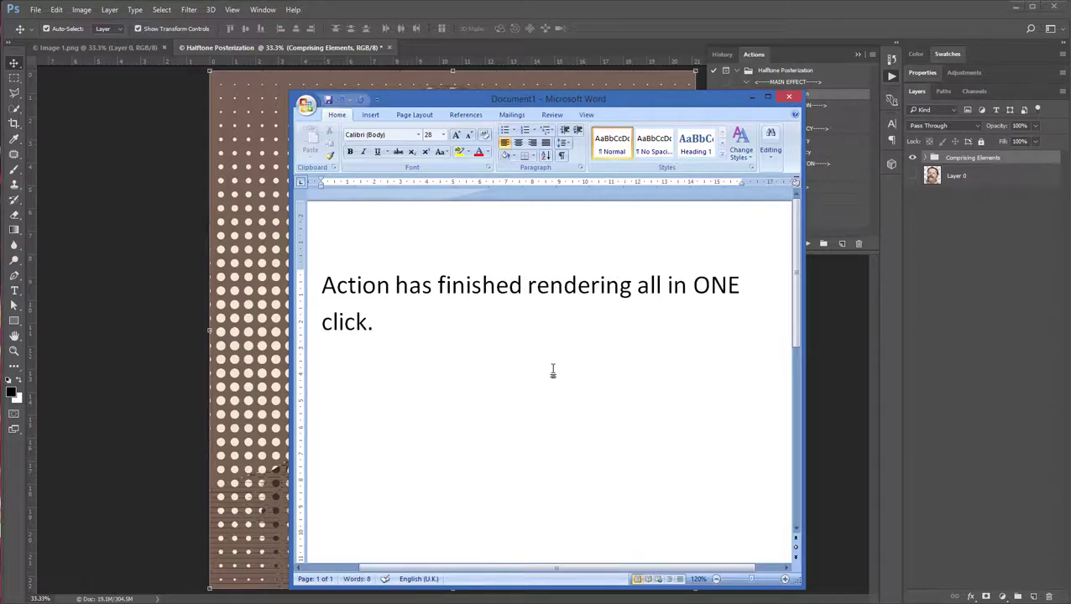
pyautogui.write(" Let's check out th")
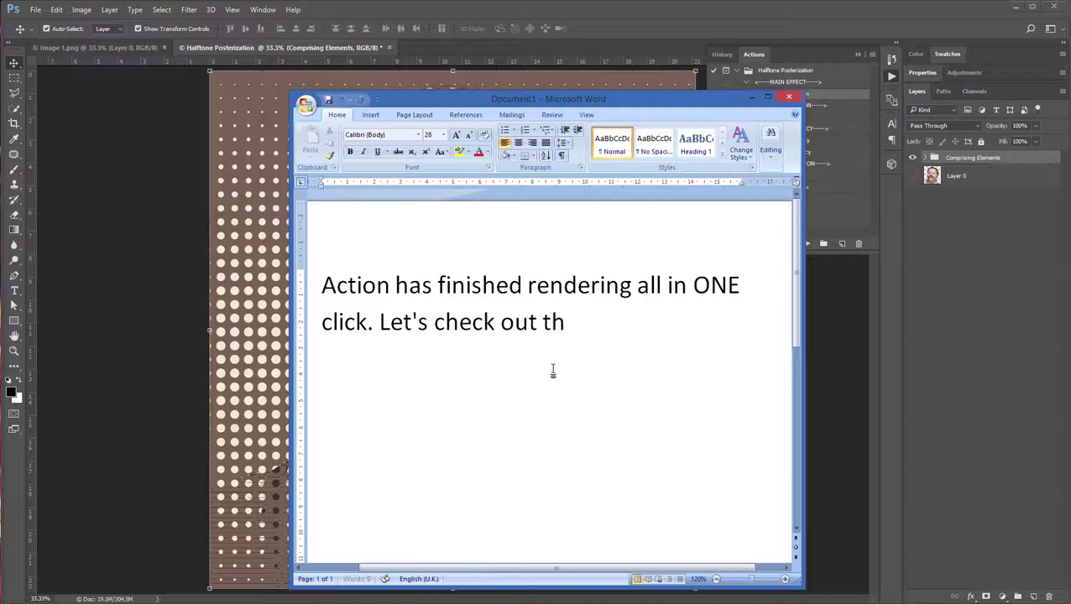
pyautogui.write('e properties.')
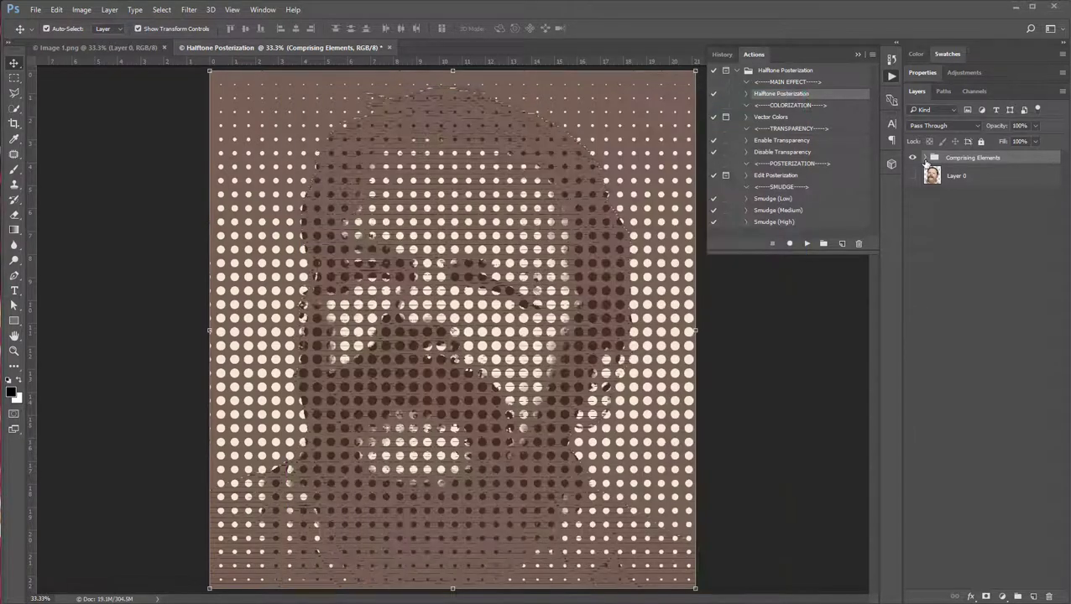
# Expand Comprising Elements, collapse its nested groups, and select Editable (Artwork)
pyautogui.click(925, 159)
pyautogui.click(937, 171)
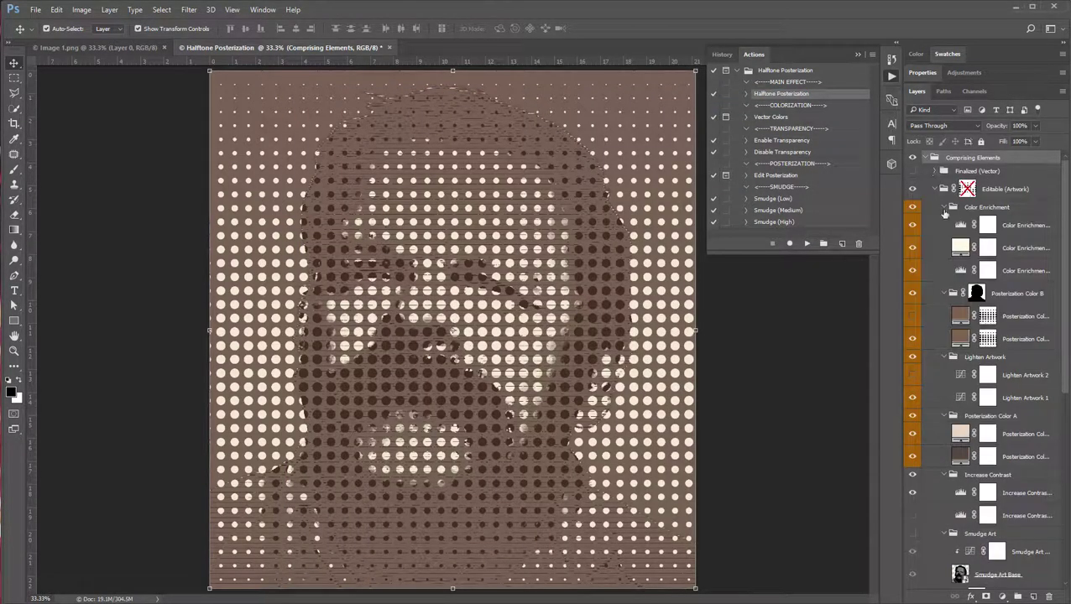
pyautogui.click(943, 207)
pyautogui.click(943, 243)
pyautogui.click(944, 256)
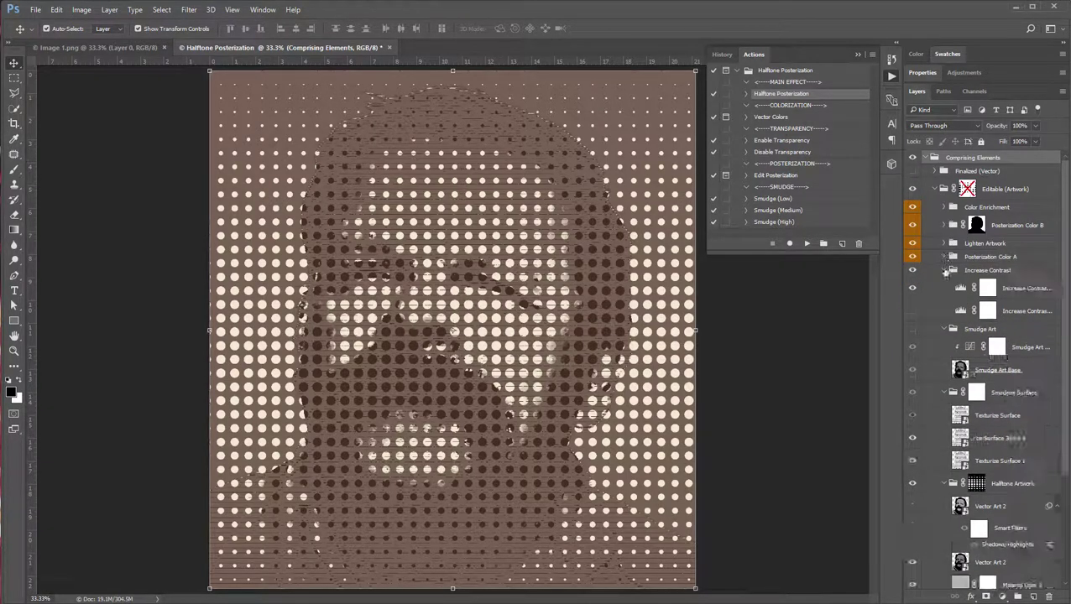
pyautogui.click(944, 284)
pyautogui.click(944, 324)
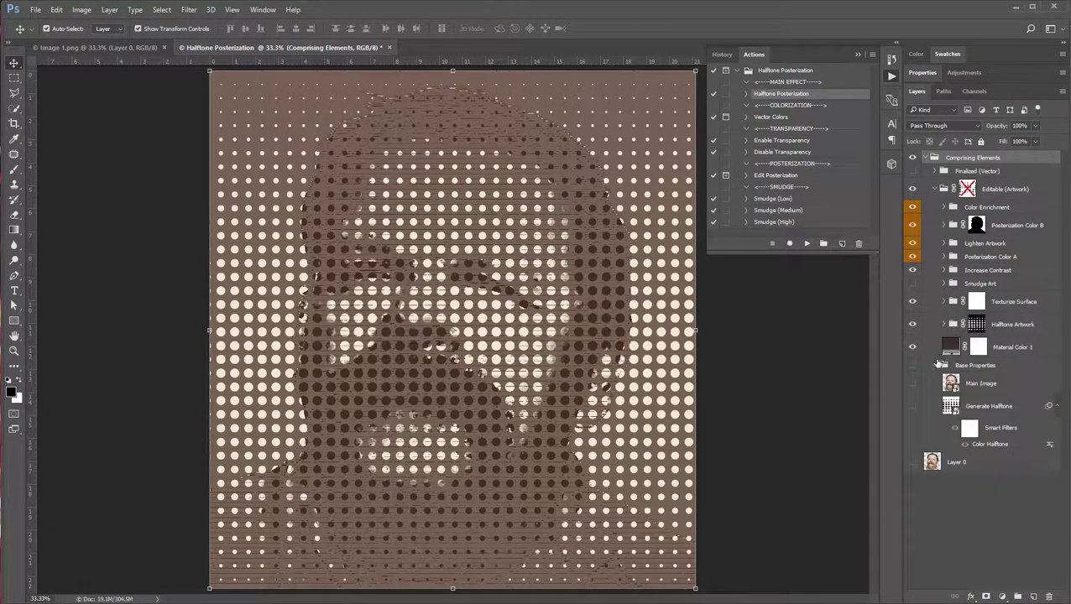
pyautogui.click(934, 365)
pyautogui.click(934, 189)
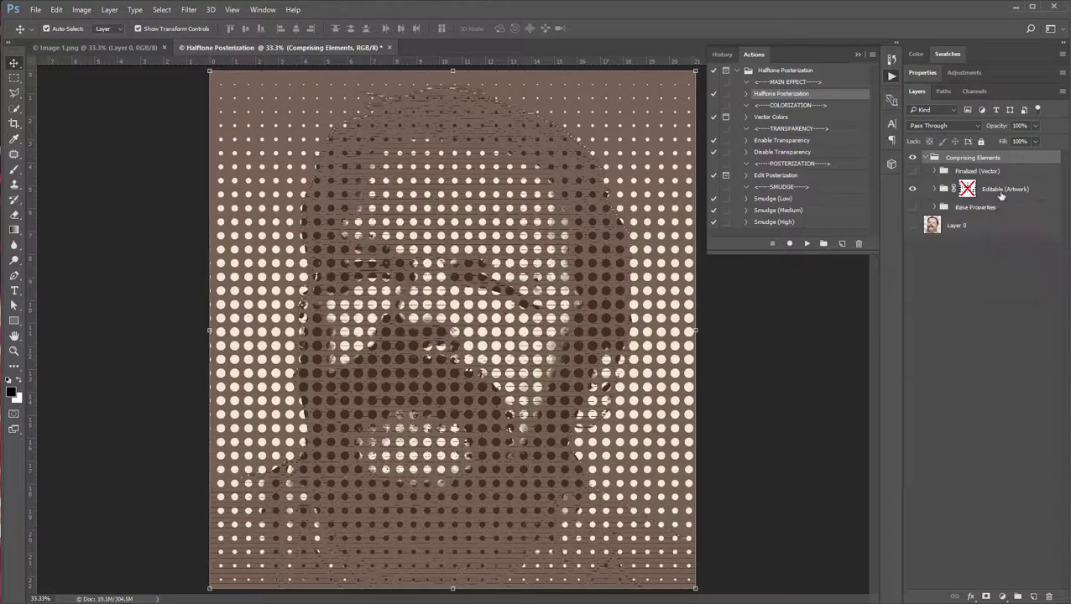
pyautogui.click(985, 197)
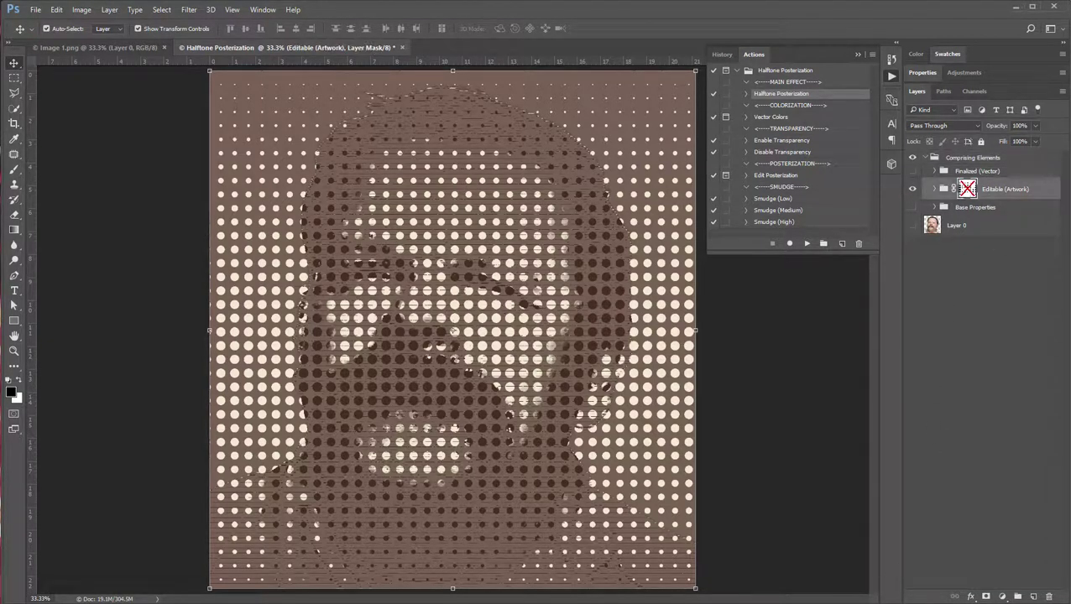
# Return to Word and clear the note
pyautogui.hotkey('alt', 'Tab')
pyautogui.hotkey('ctrl', 'a')
pyautogui.press('Delete')
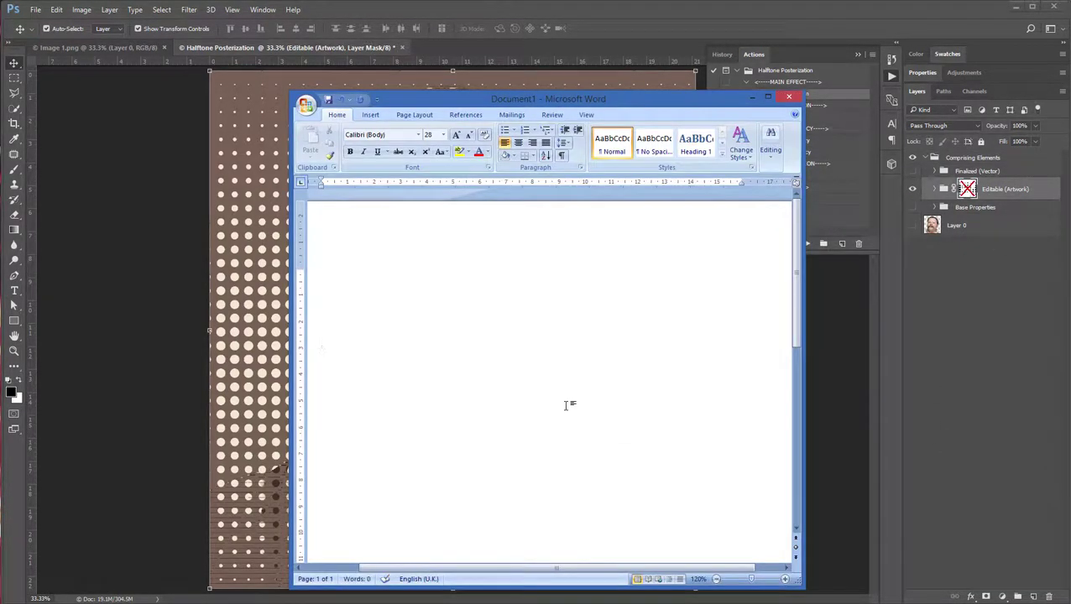
# Note the editable layers and components, then hide Editable (Artwork) and show Finalized (Vector)
pyautogui.write('Here you have the edi')
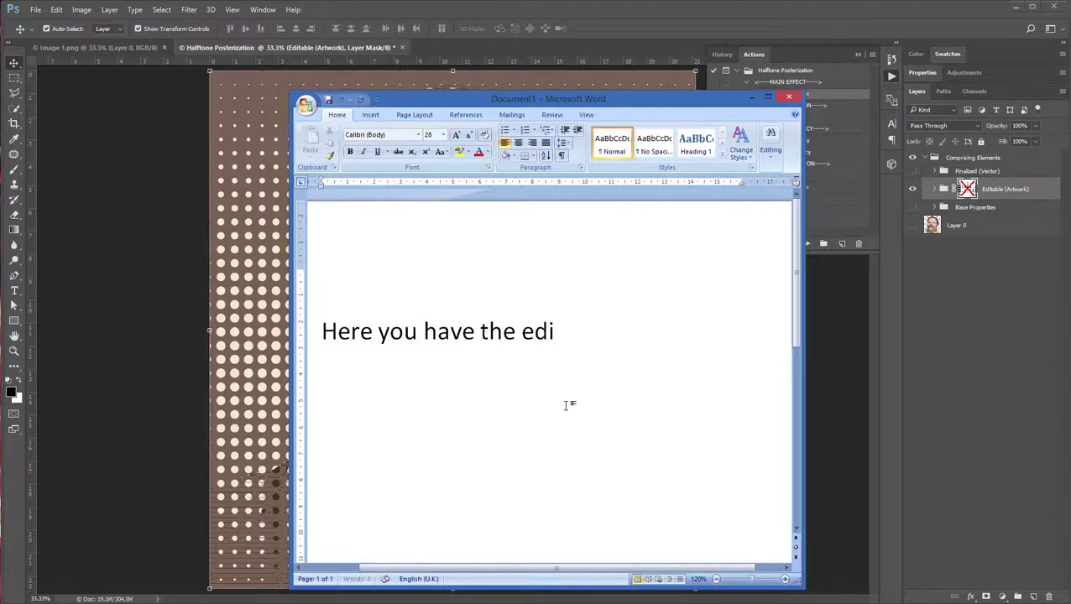
pyautogui.write('table l')
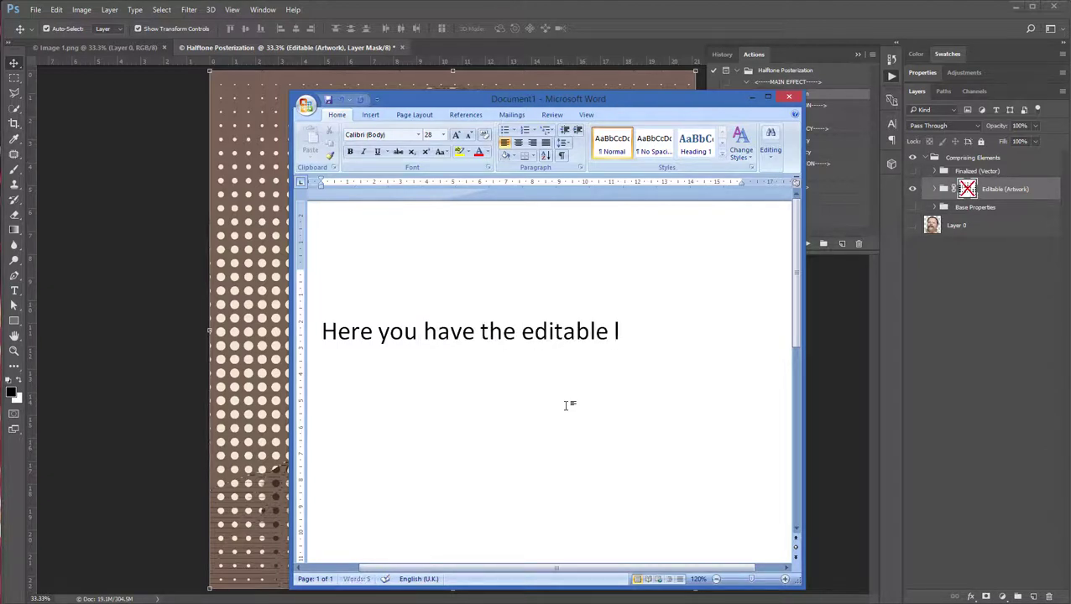
pyautogui.write('ayers and its ')
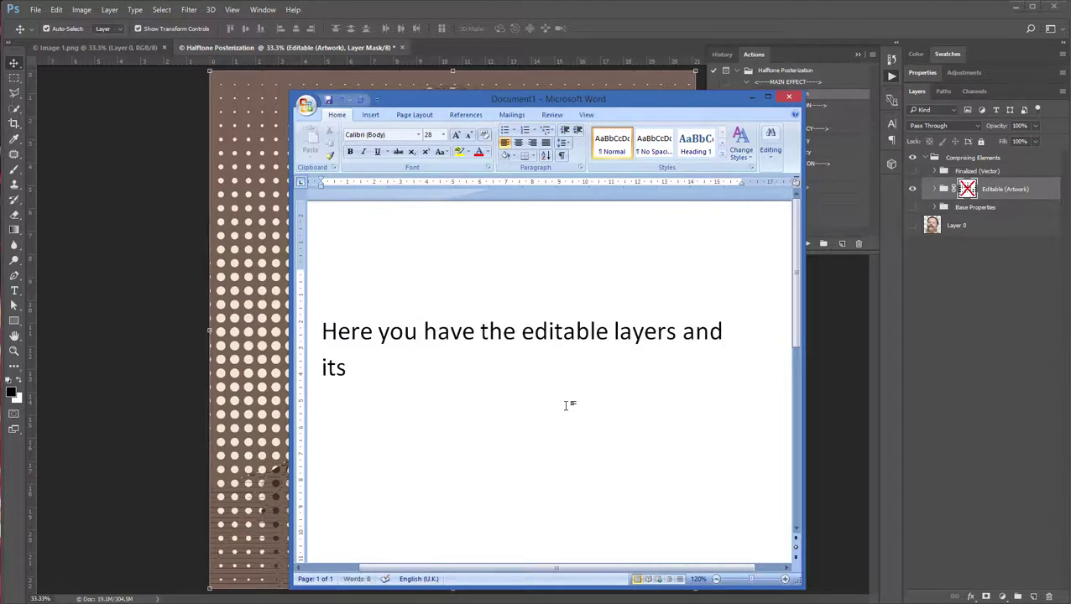
pyautogui.write('comprising co')
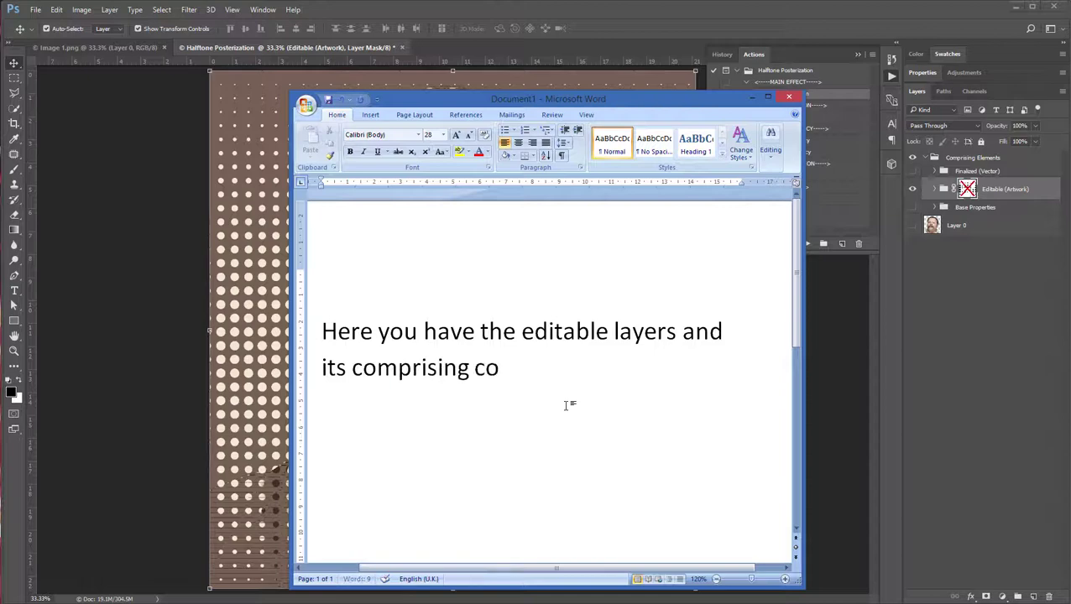
pyautogui.write('mponen')
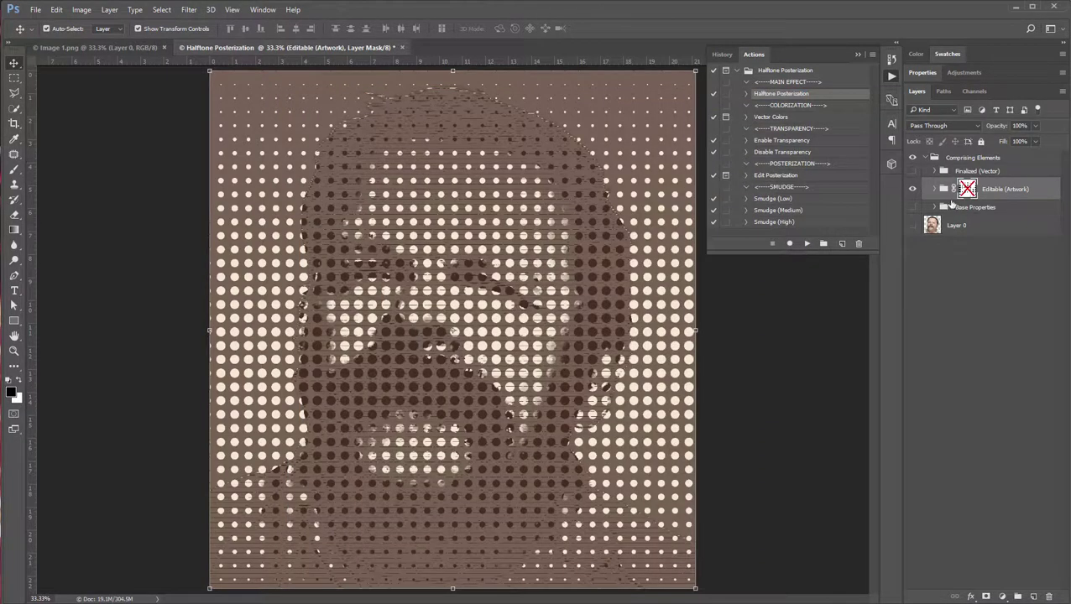
pyautogui.click(934, 190)
pyautogui.click(934, 189)
pyautogui.click(912, 189)
pyautogui.click(912, 170)
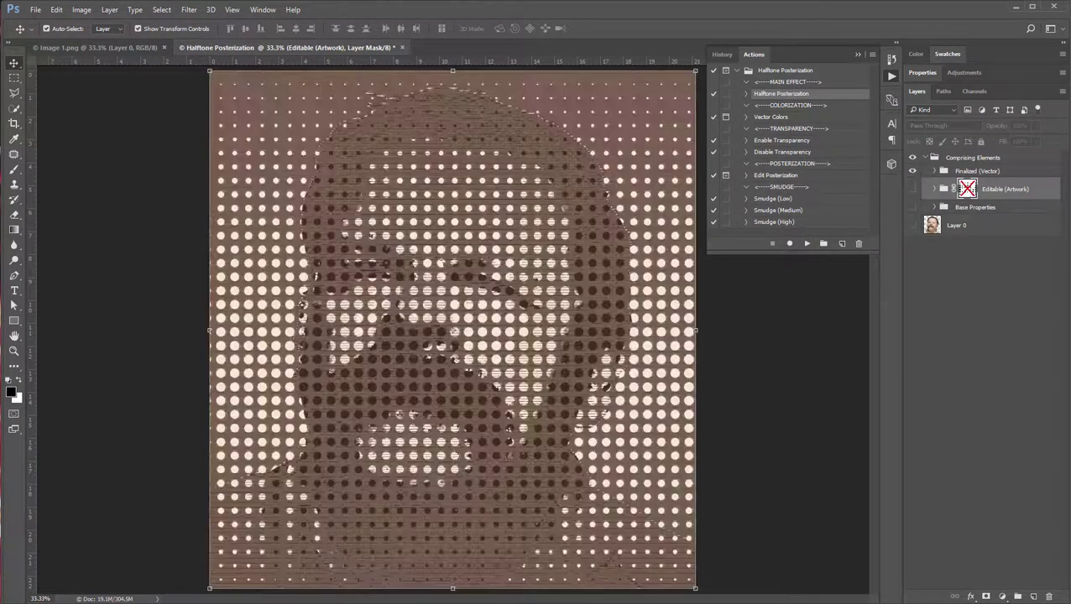
# Replace the note with 'And at the top layer, you have the vectorized components separated in'
pyautogui.hotkey('alt', 'Tab')
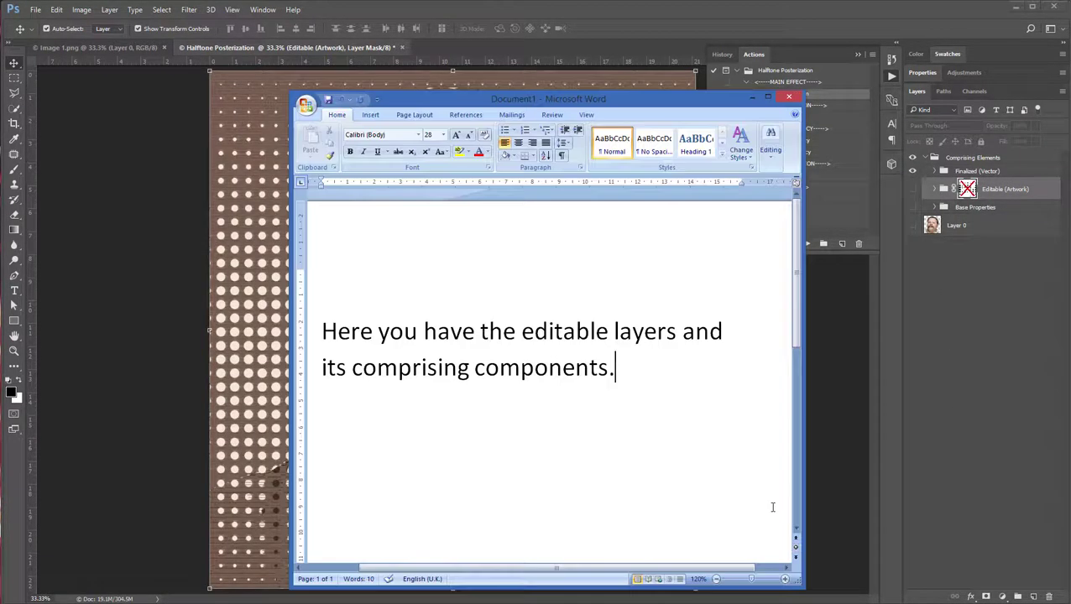
pyautogui.hotkey('ctrl', 'a')
pyautogui.write('And at')
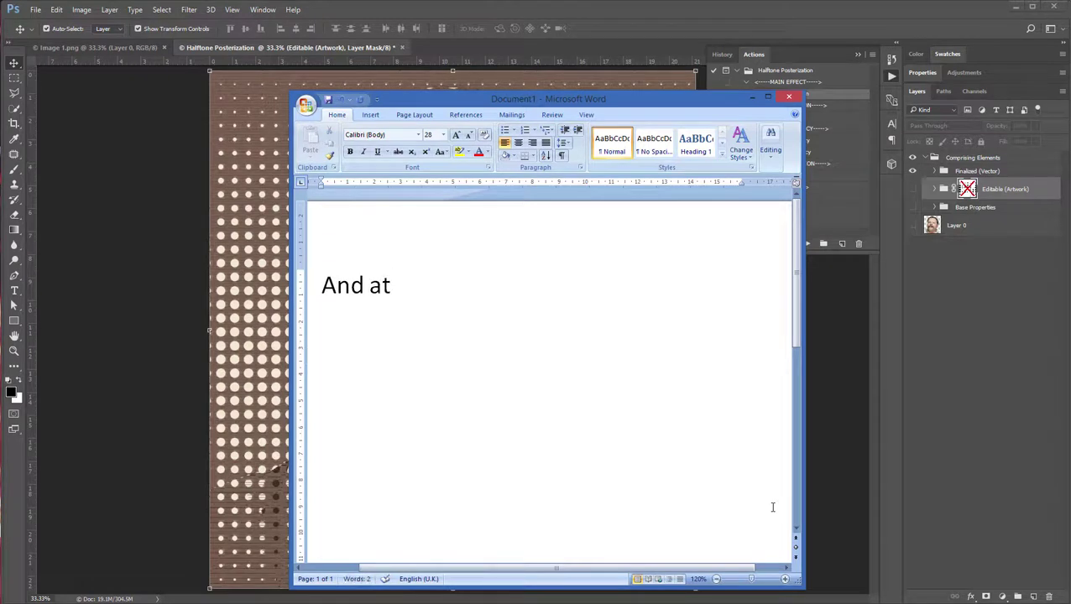
pyautogui.write(' the top layer, you')
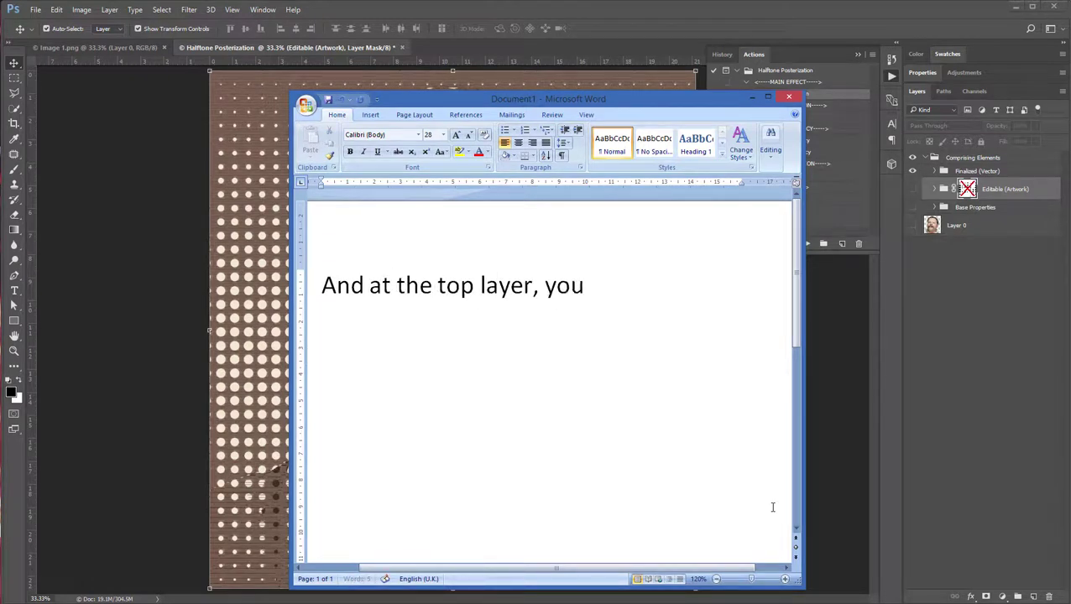
pyautogui.write(' have the vectorize')
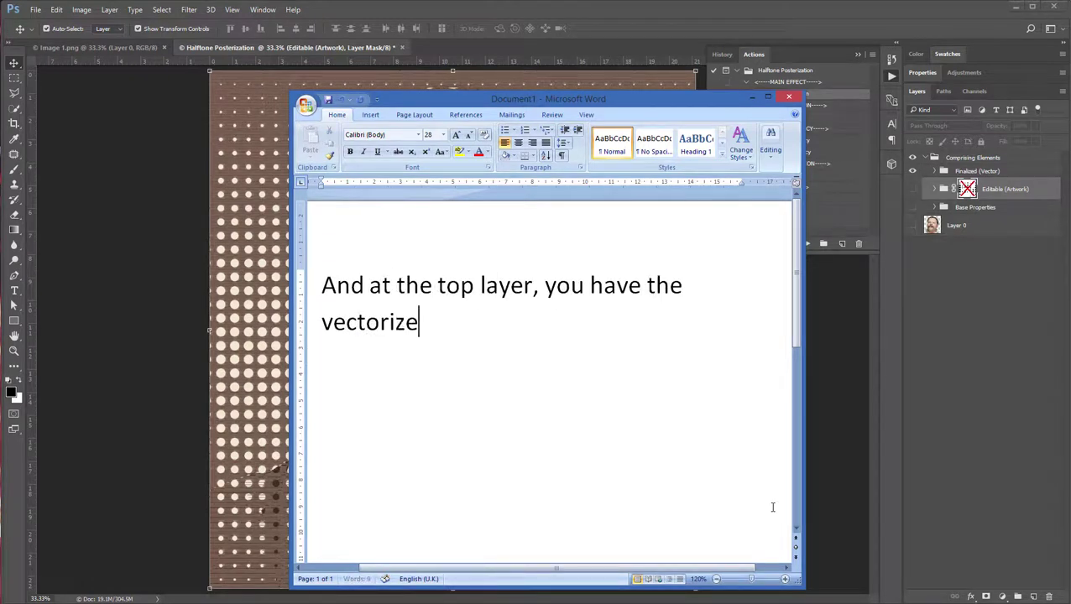
pyautogui.write('d components')
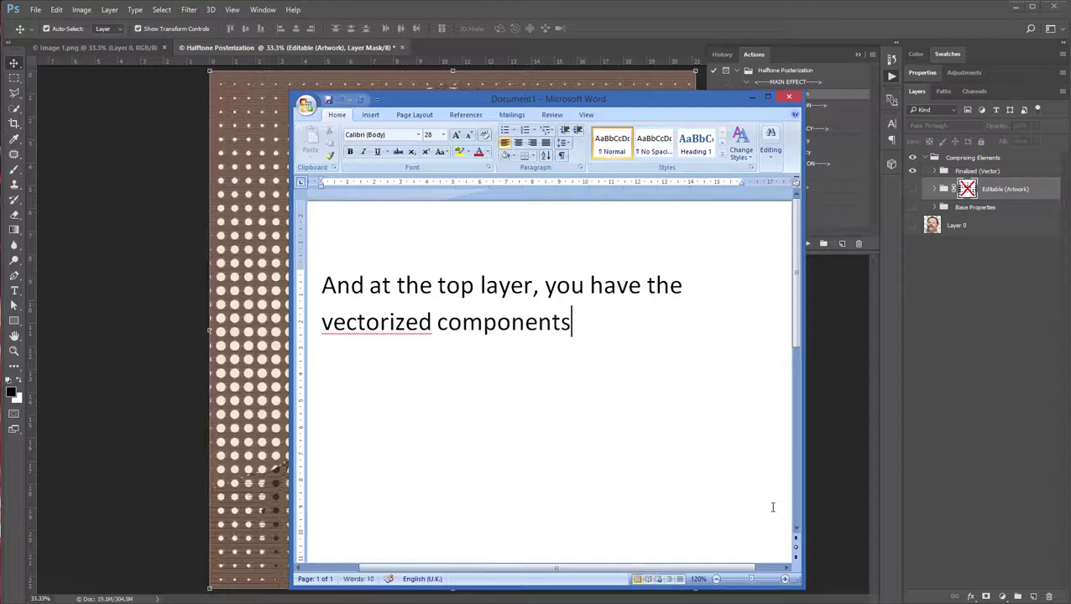
pyautogui.write(' separated in 2')
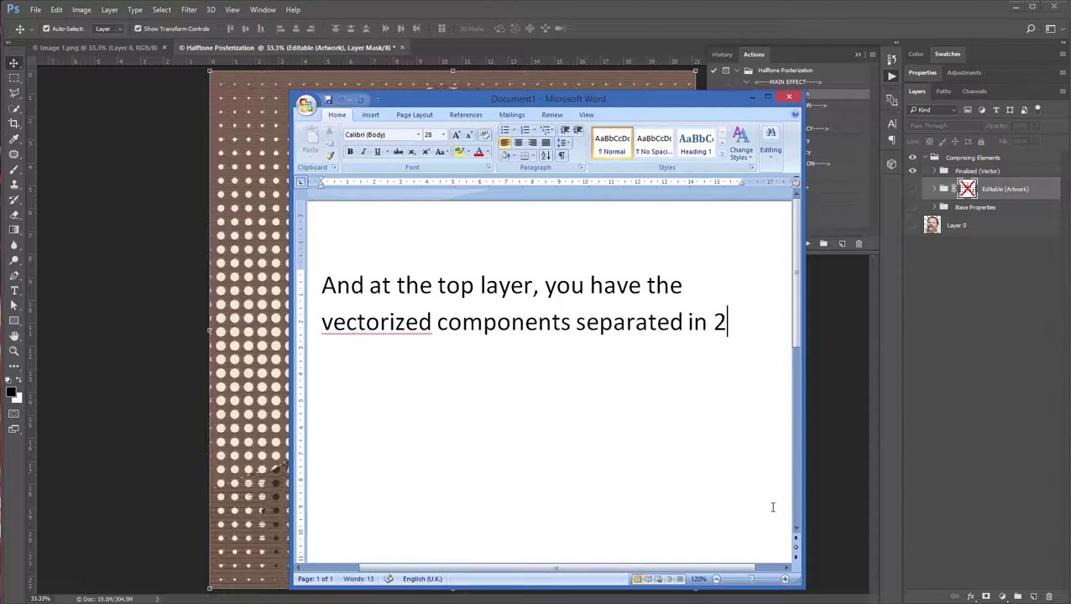
pyautogui.press('BackSpace')
# End the note with '3 colors' and make Vector Color 1–3 and Texturize Paper visible
pyautogui.write('3 colors')
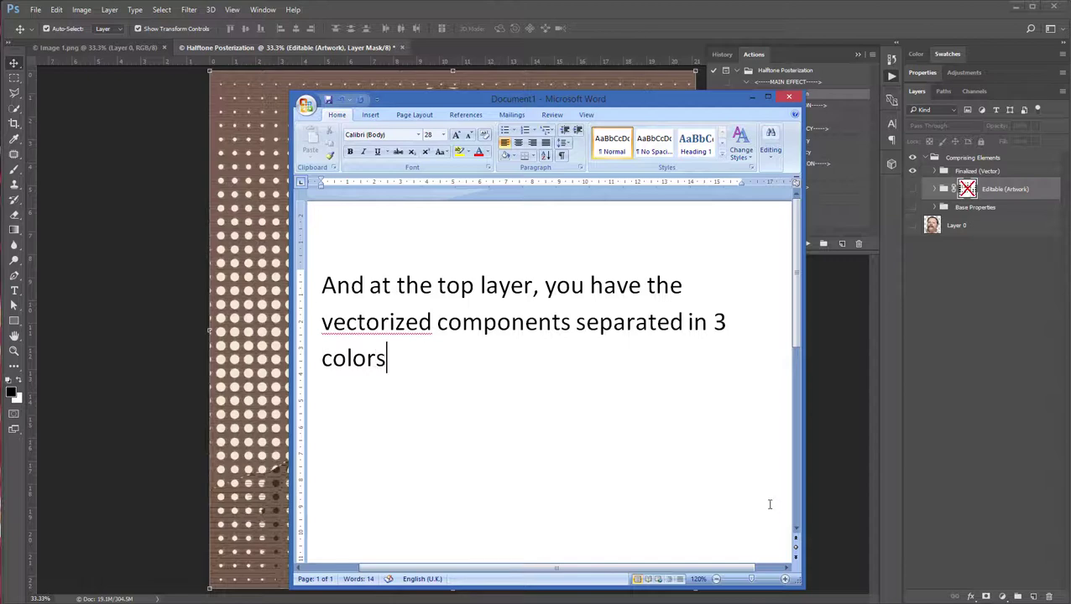
pyautogui.click(976, 170)
pyautogui.click(934, 171)
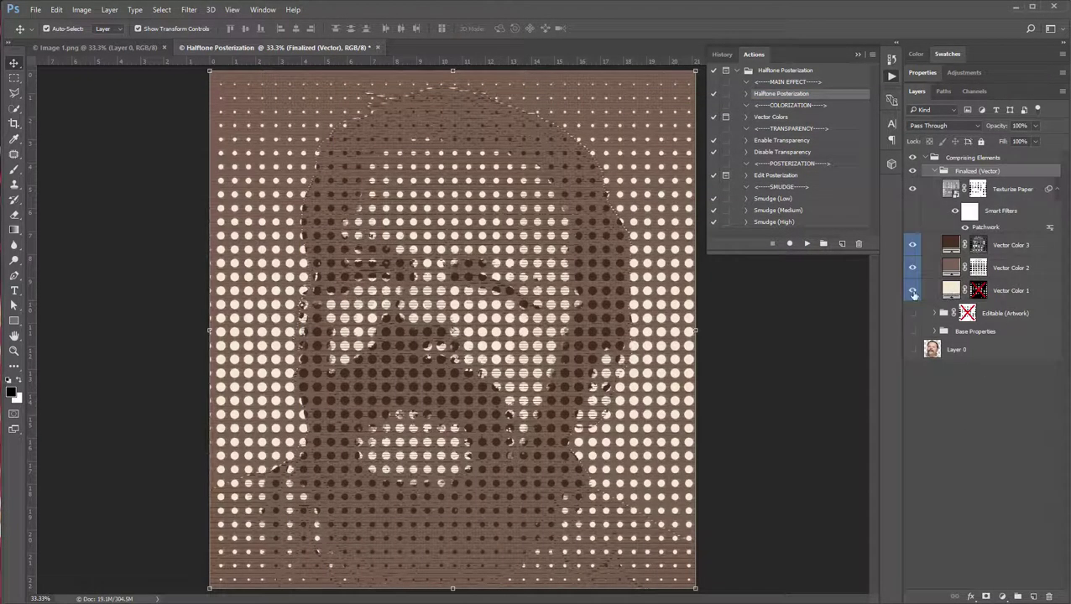
pyautogui.click(914, 295)
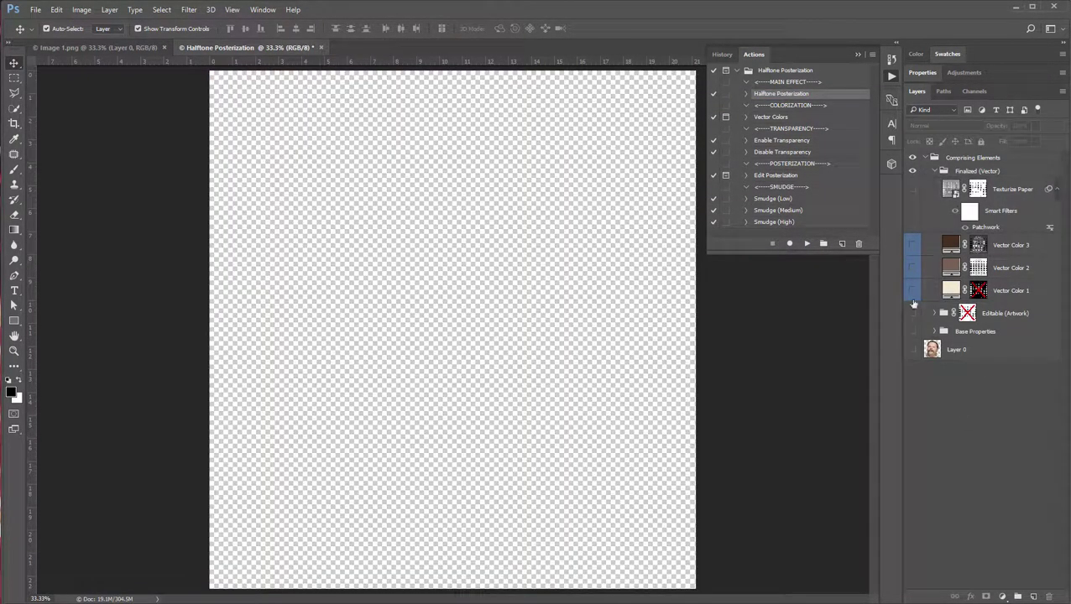
pyautogui.click(912, 267)
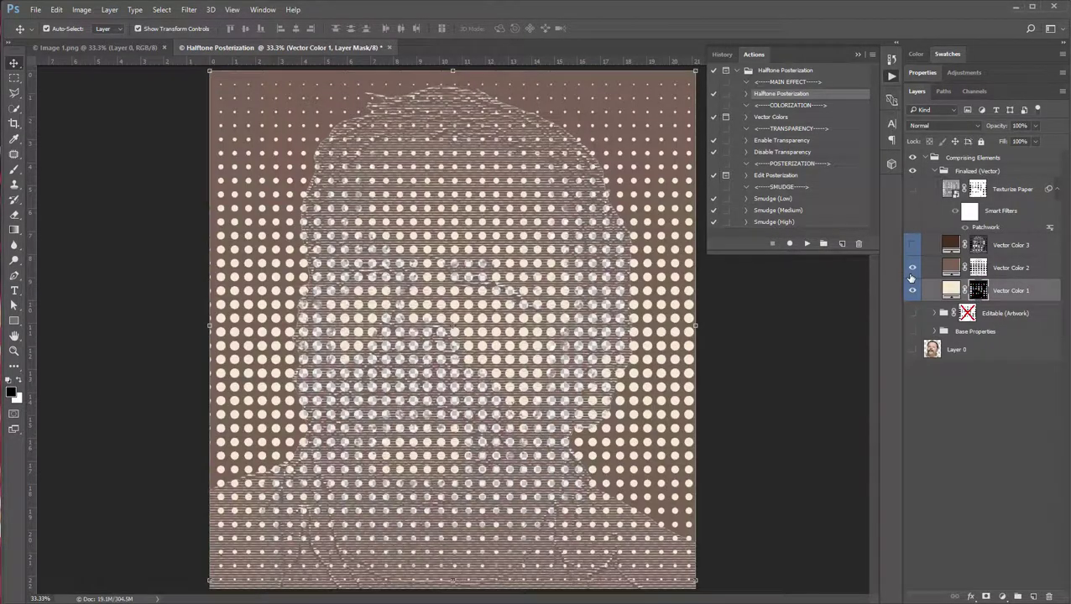
pyautogui.click(913, 245)
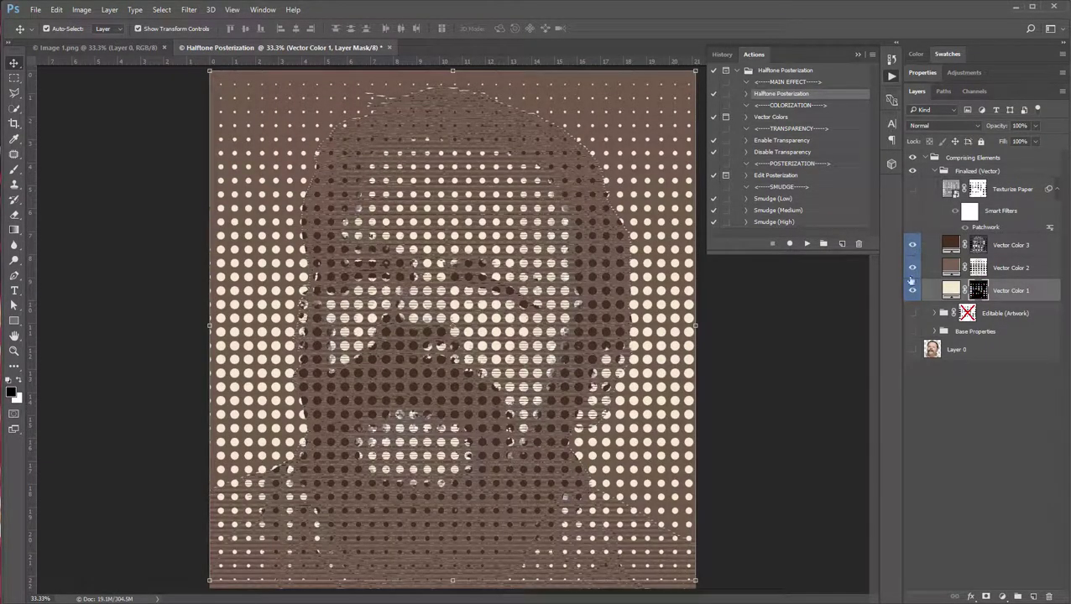
pyautogui.click(912, 268)
pyautogui.click(912, 190)
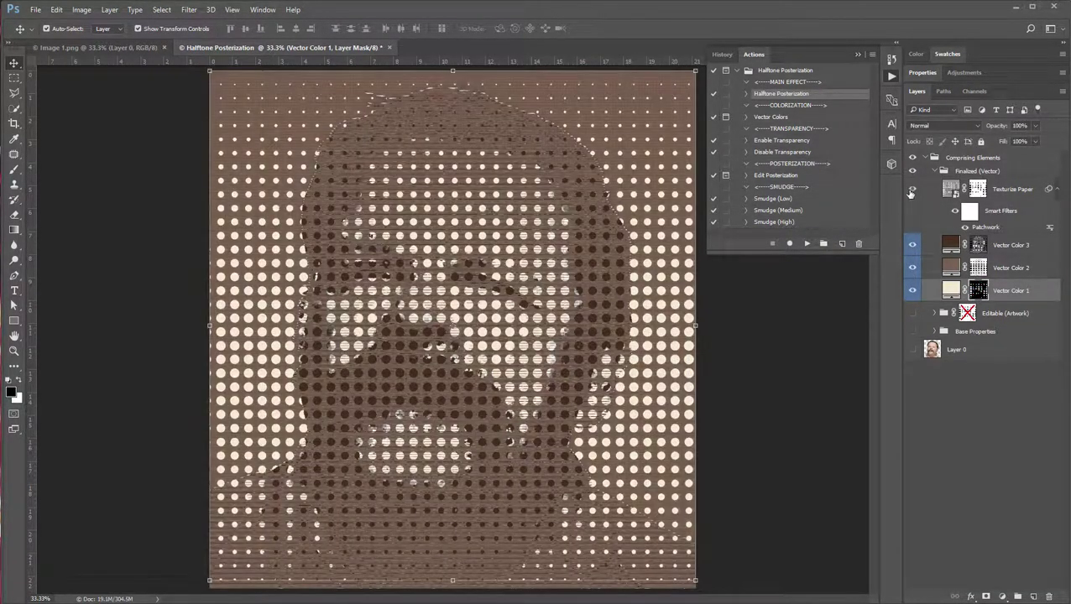
# Collapse the Finalized (Vector) group and add a note that vector layers make recolouring easy
pyautogui.click(932, 172)
pyautogui.click(936, 172)
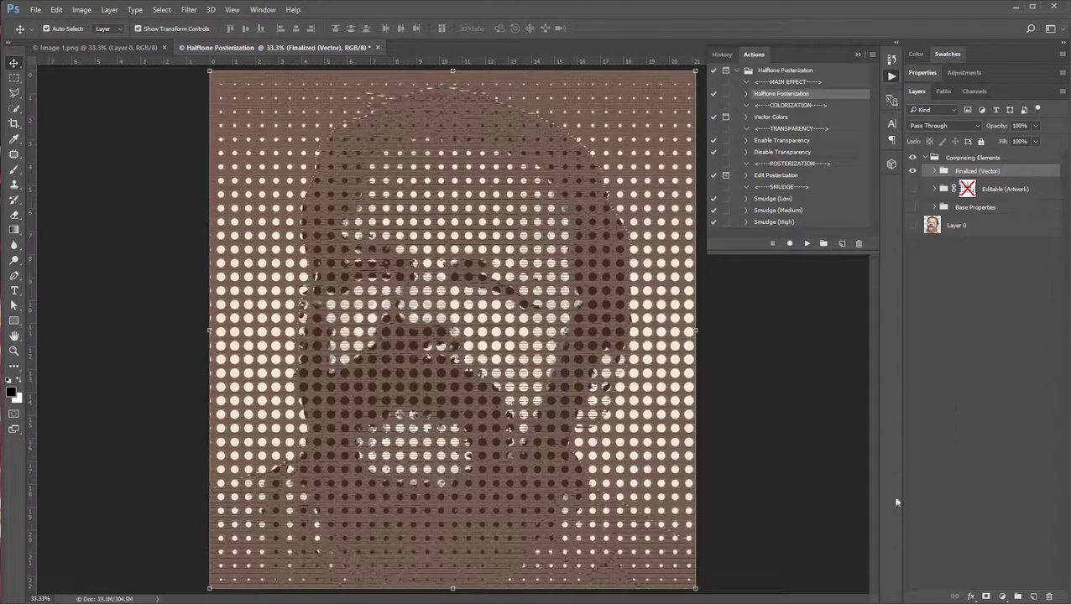
pyautogui.hotkey('alt', 'Tab')
pyautogui.write('. The ')
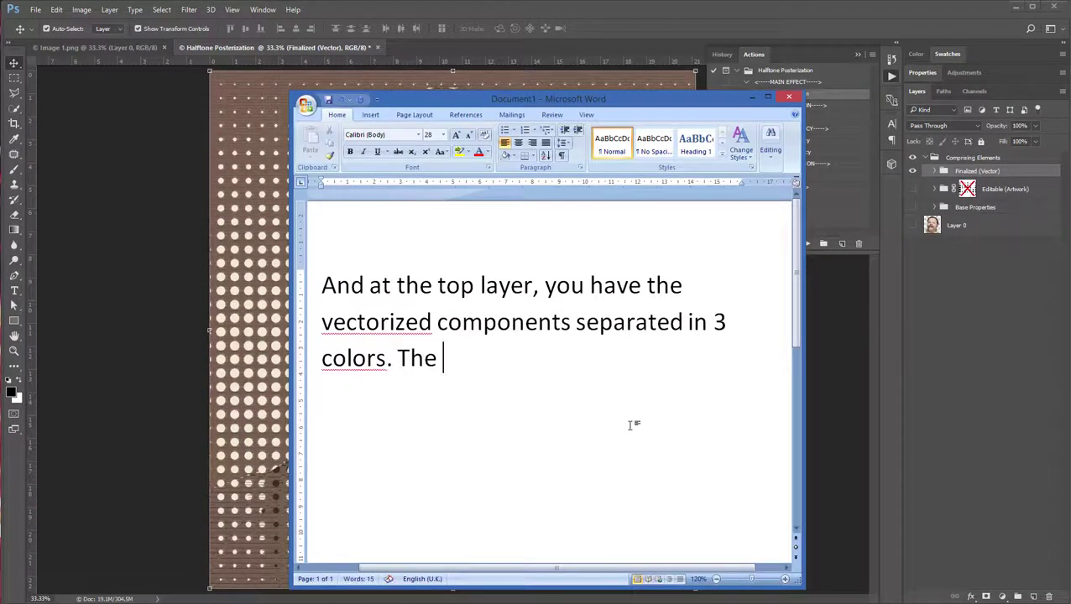
pyautogui.write('vector layer makes it eas')
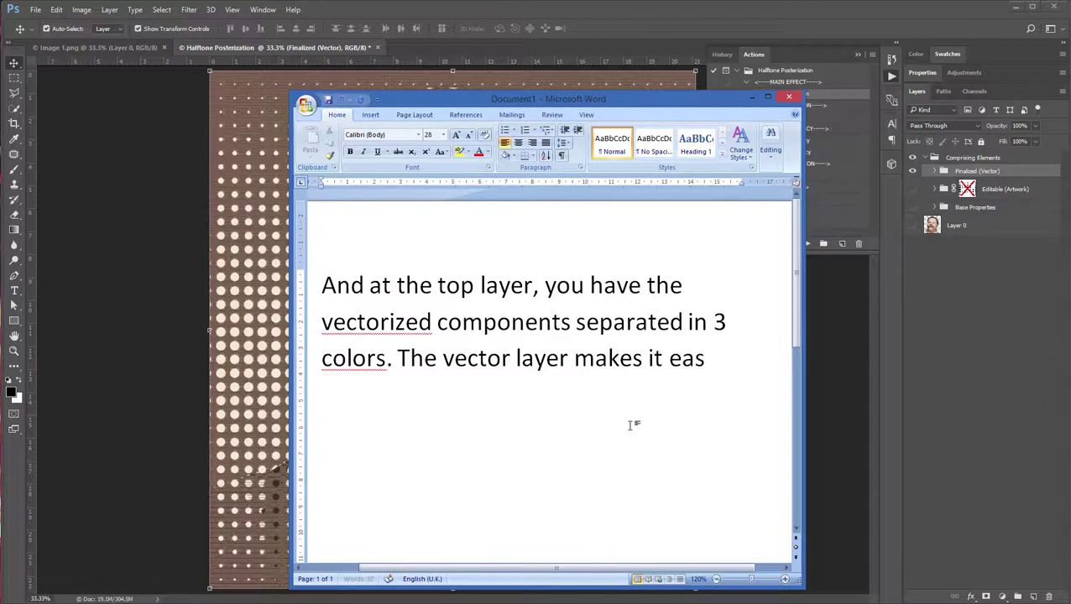
pyautogui.write('y for you to cha')
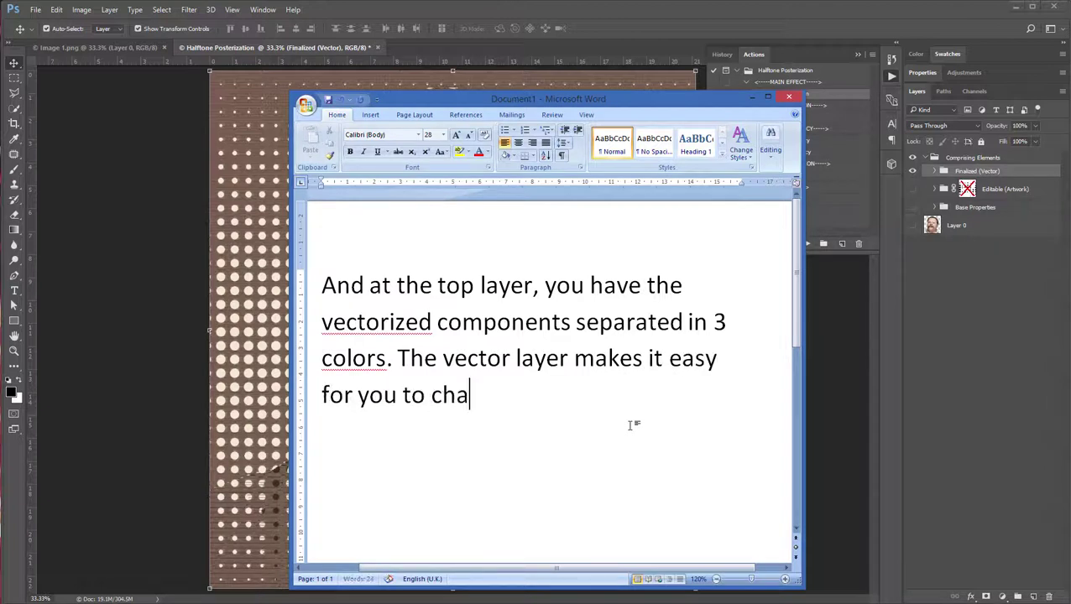
pyautogui.write('nge the colors ')
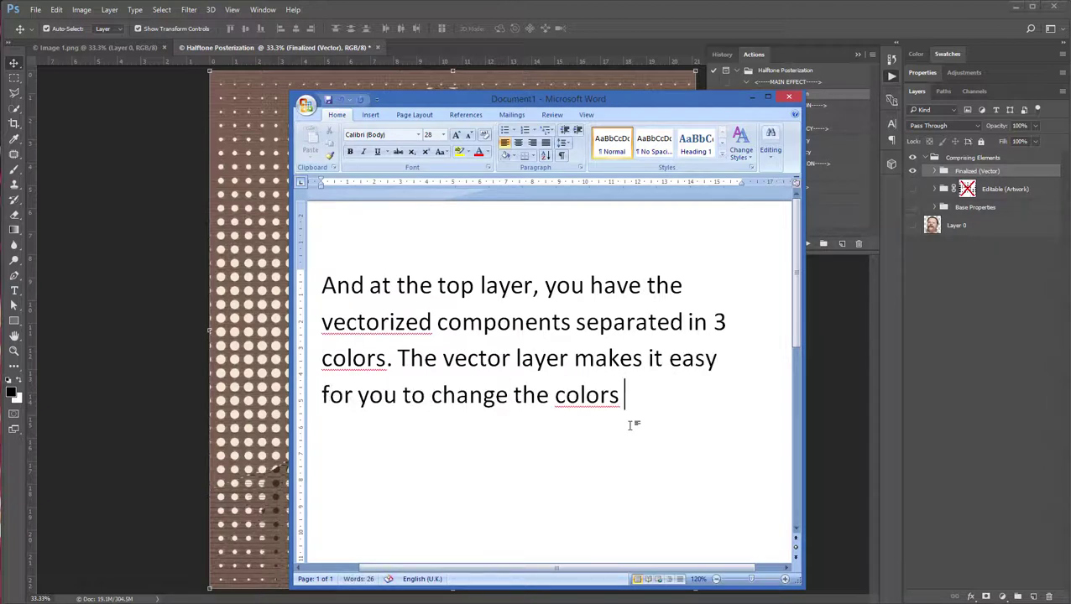
pyautogui.write('oft')
# Reword the note's ending to 'posterized halftones.'
pyautogui.press('BackSpace')
pyautogui.write('the halftone')
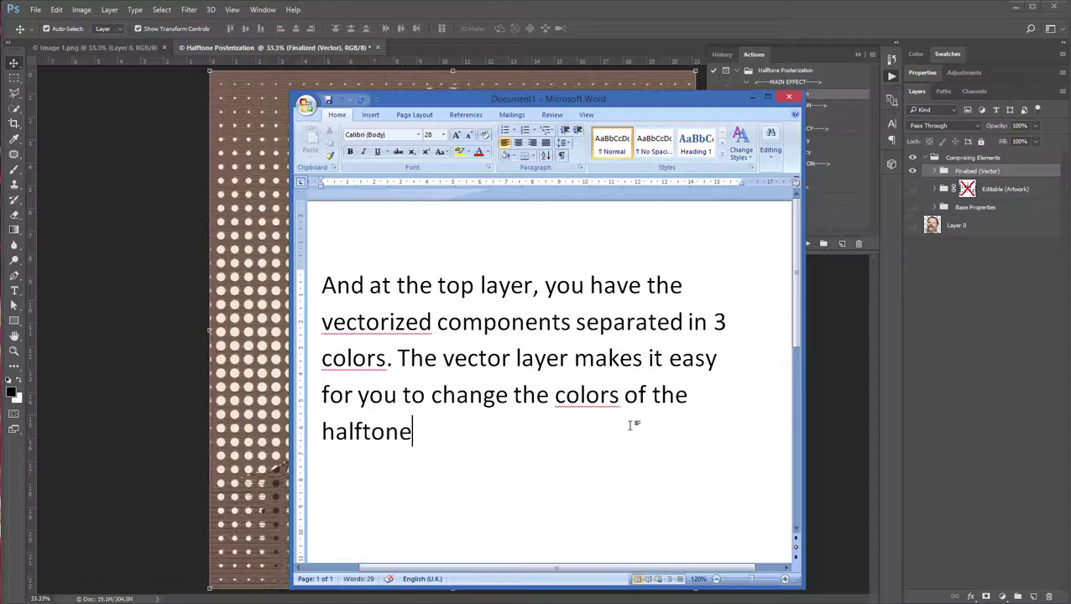
pyautogui.press('BackSpace')
pyautogui.press('BackSpace')
pyautogui.press('BackSpace')
pyautogui.press('BackSpace')
pyautogui.write('posterized')
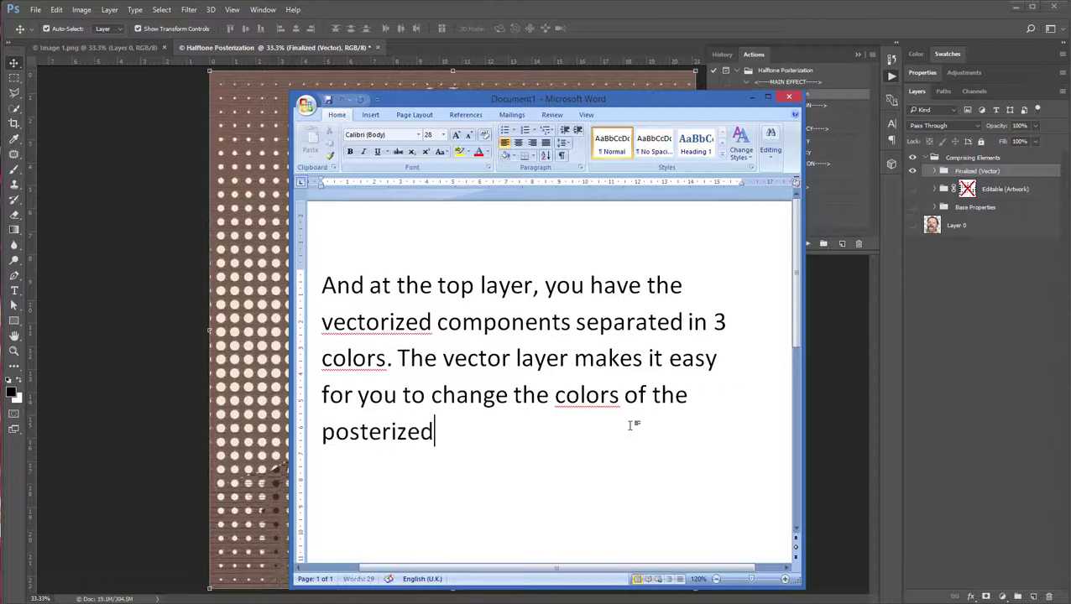
pyautogui.write(' halftones.')
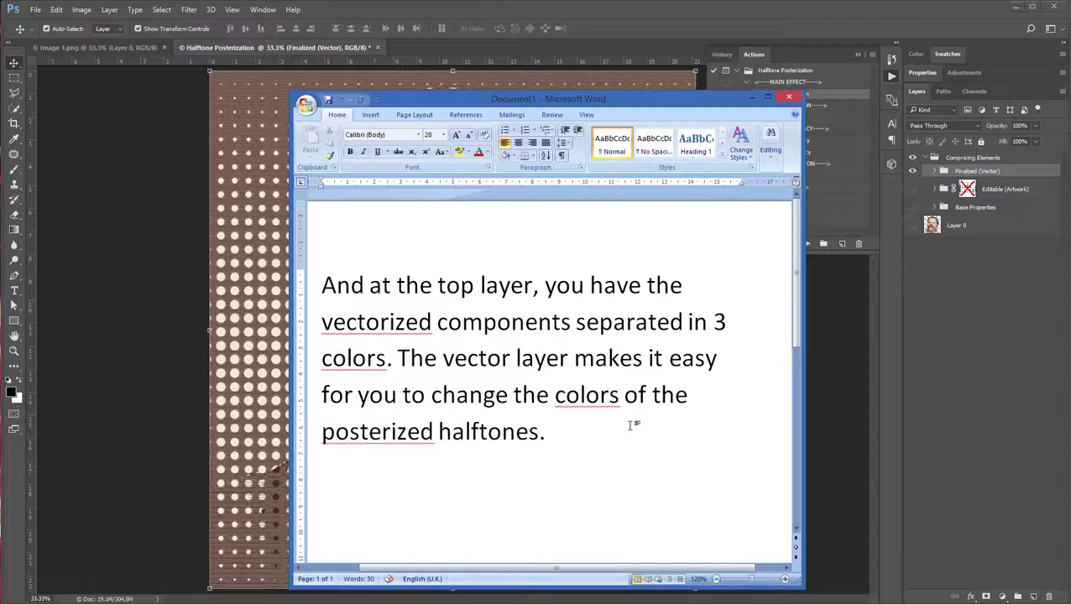
# Replace the note with advice on high-quality images and this canvass's image size
pyautogui.hotkey('ctrl', 'a')
pyautogui.press('BackSpace')
pyautogui.write('It is imp')
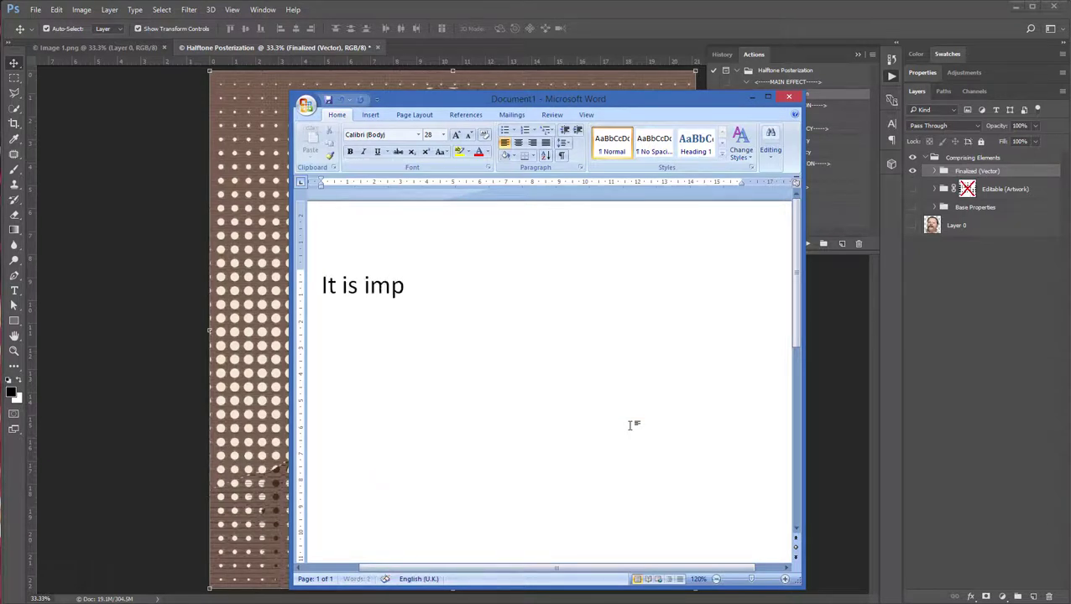
pyautogui.write('ortant to use high qiua')
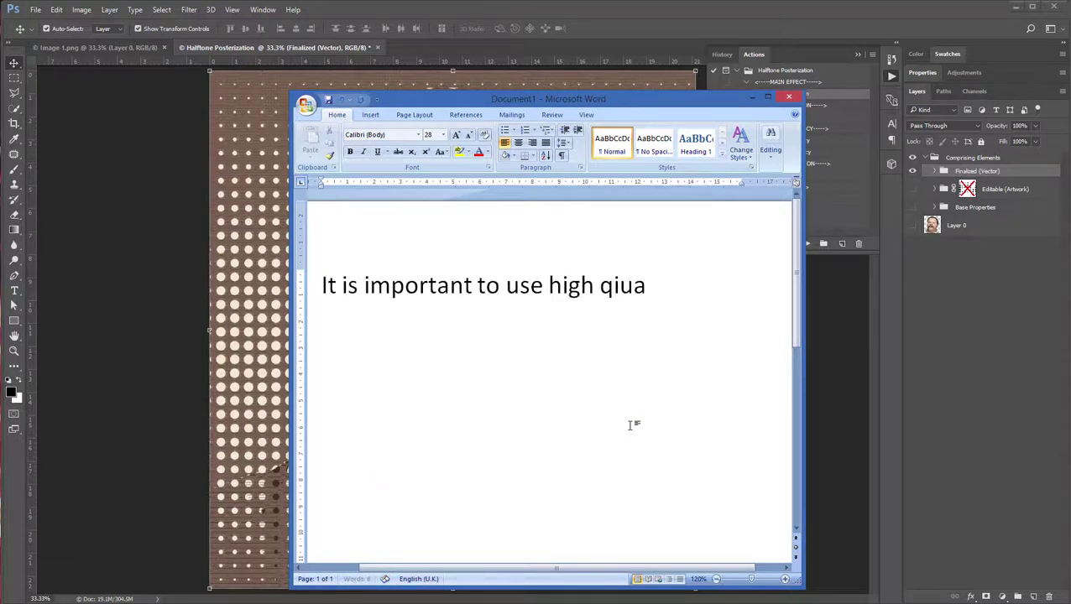
pyautogui.press('BackSpace')
pyautogui.press('BackSpace')
pyautogui.press('BackSpace')
pyautogui.write('uality images in o')
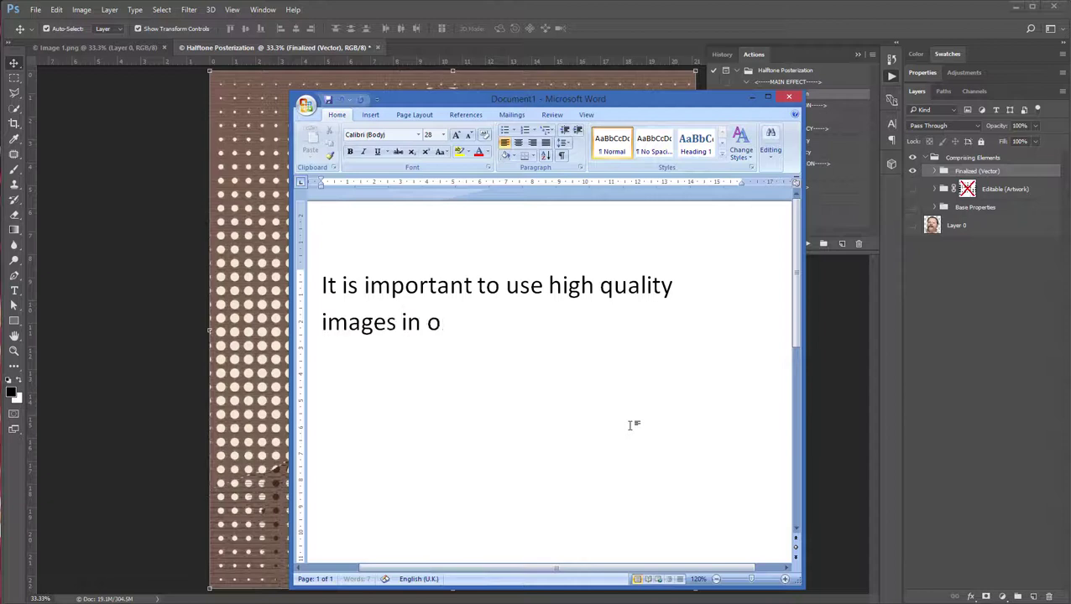
pyautogui.write('rder to get outstandi')
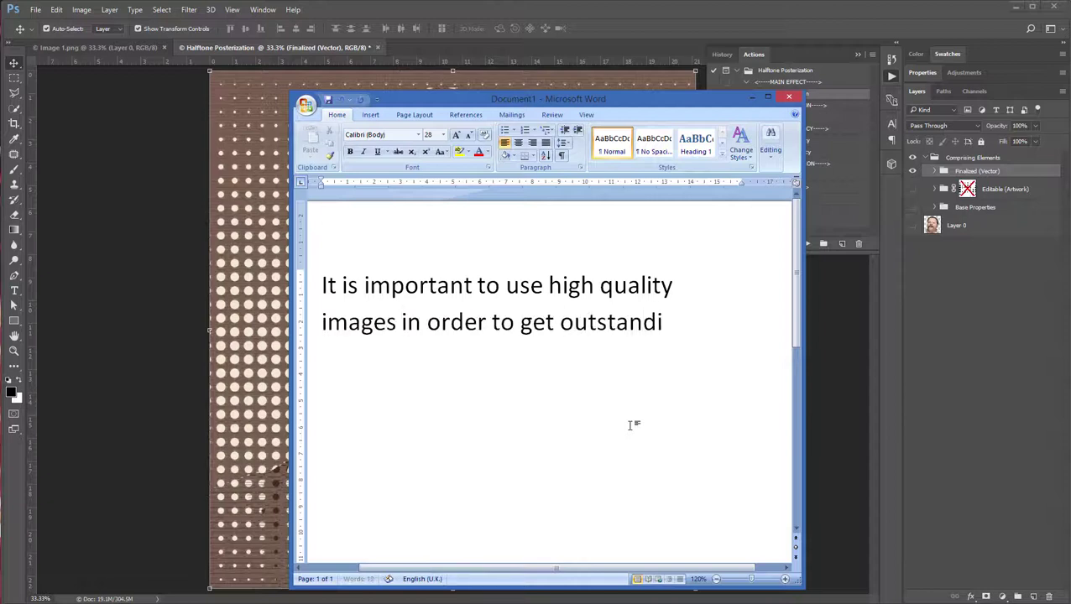
pyautogui.write('ng res')
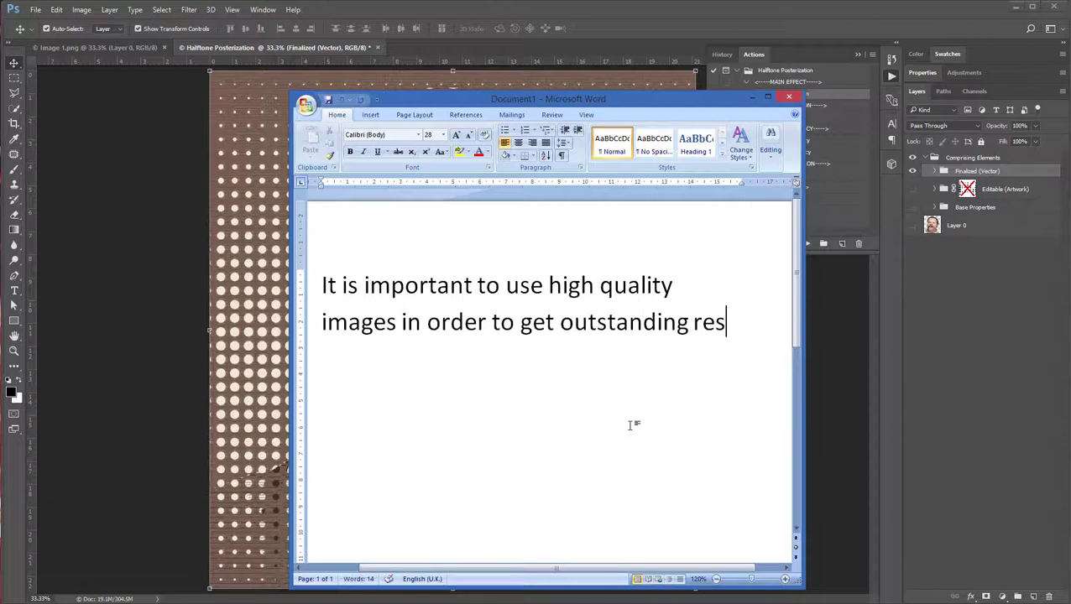
pyautogui.write('ults. Th')
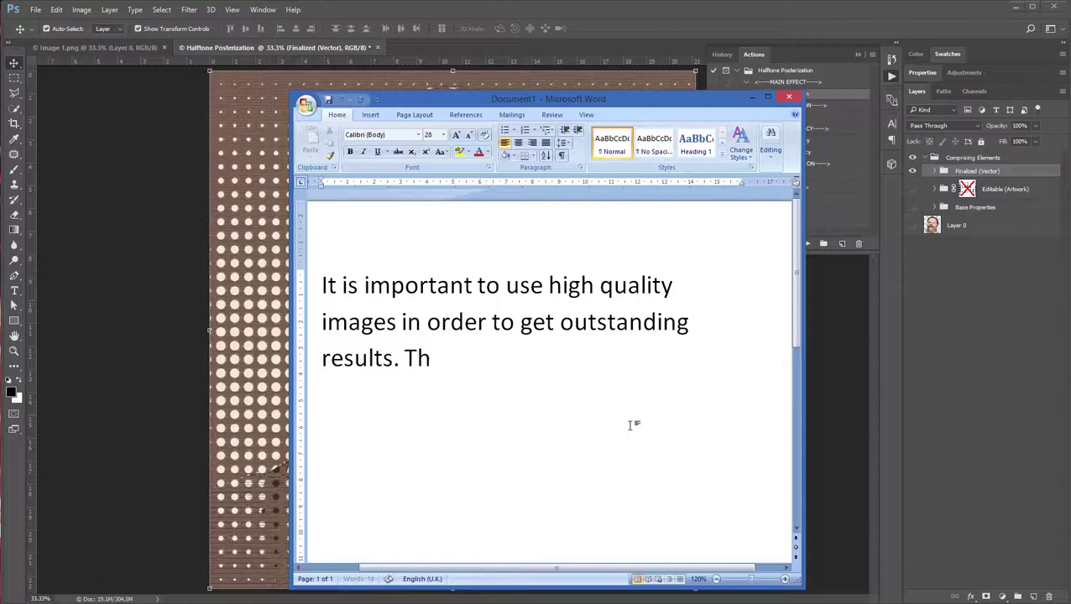
pyautogui.write('is action has been tested')
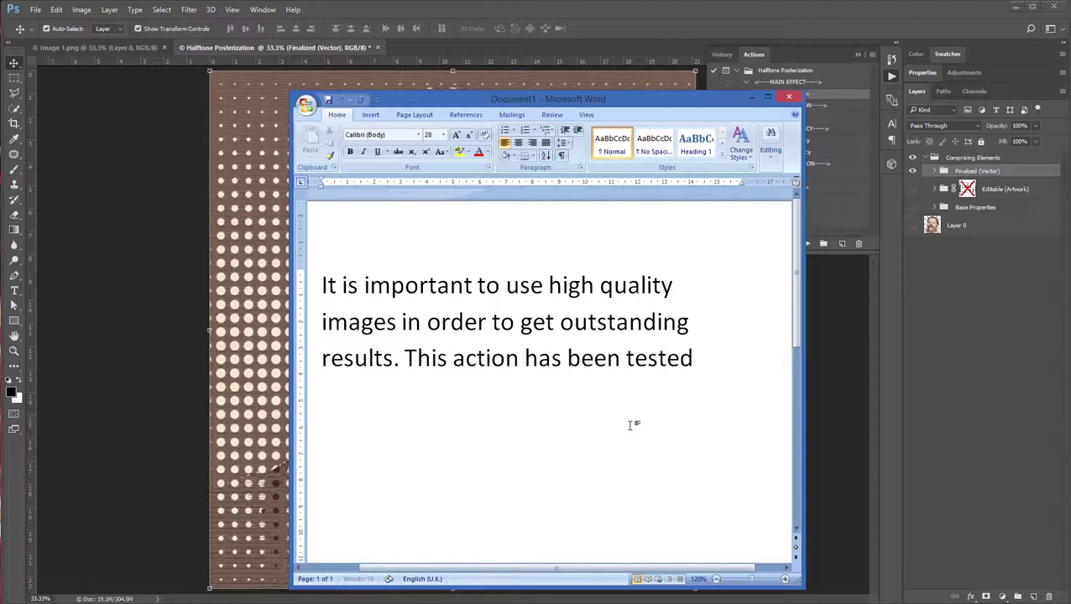
pyautogui.write(' on over 4500 pix')
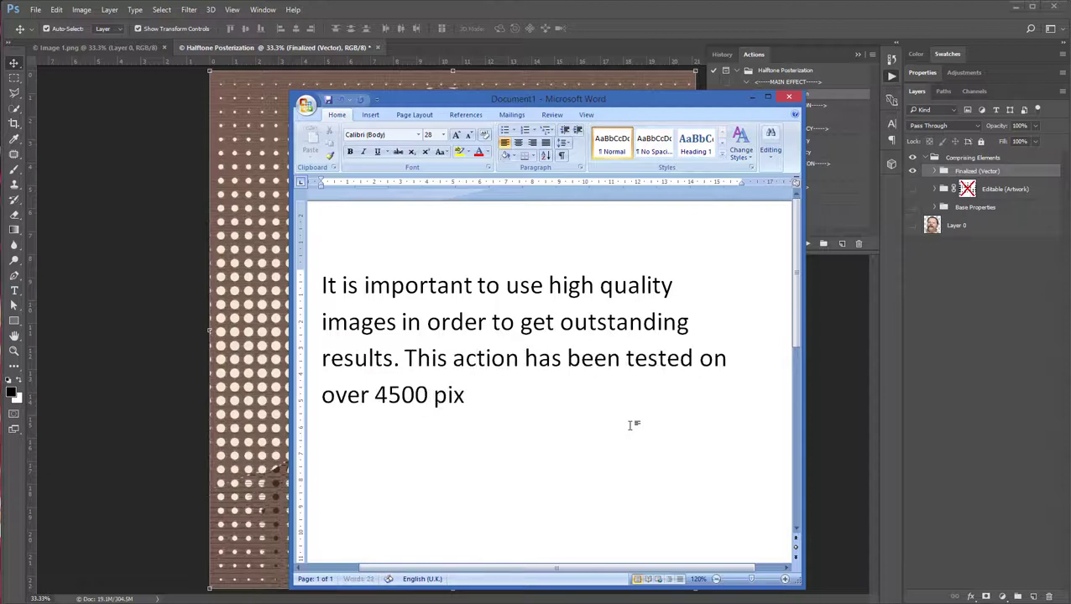
pyautogui.write('els wide photo')
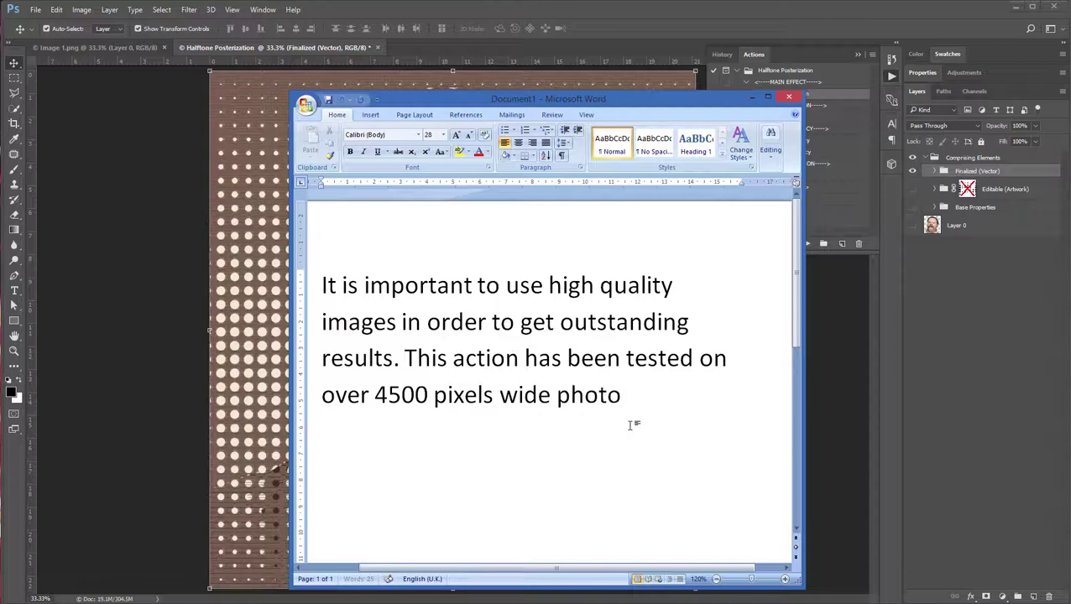
pyautogui.write('s and the larger the')
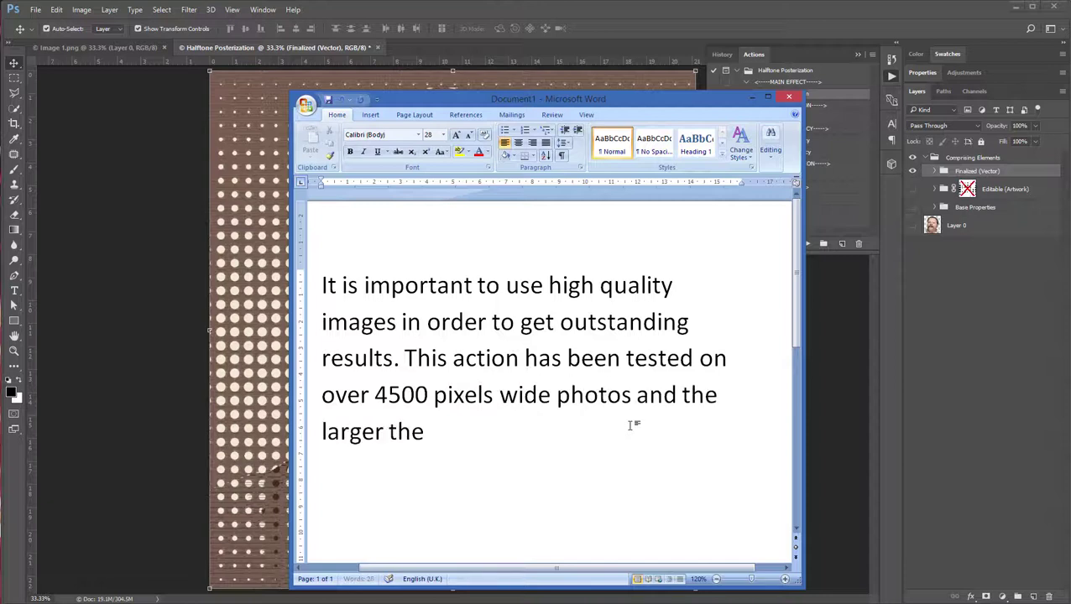
pyautogui.write(' image size the sm')
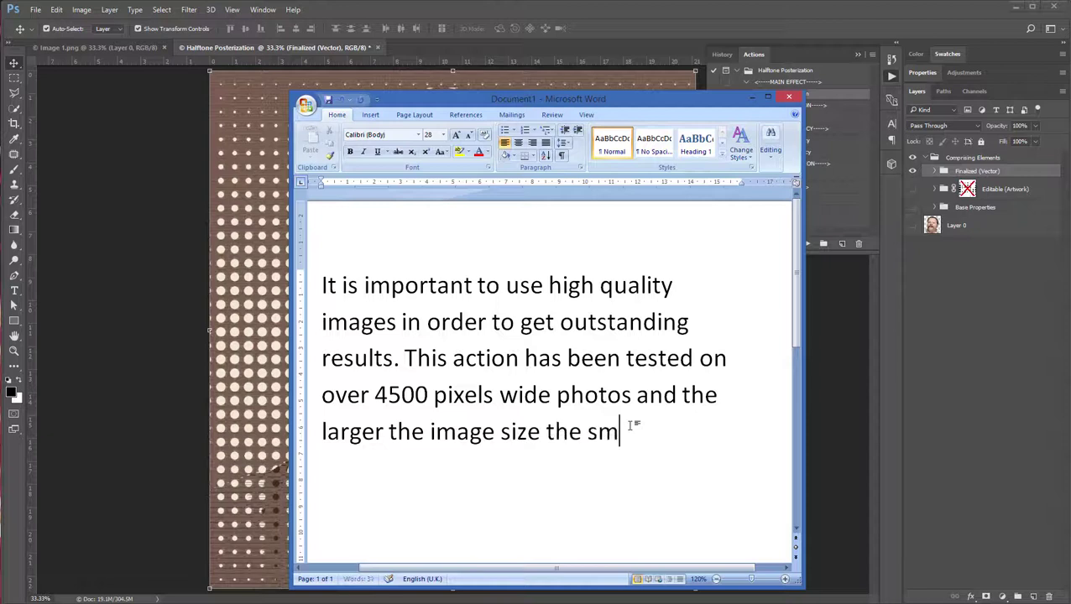
pyautogui.write('aller the halftone. F')
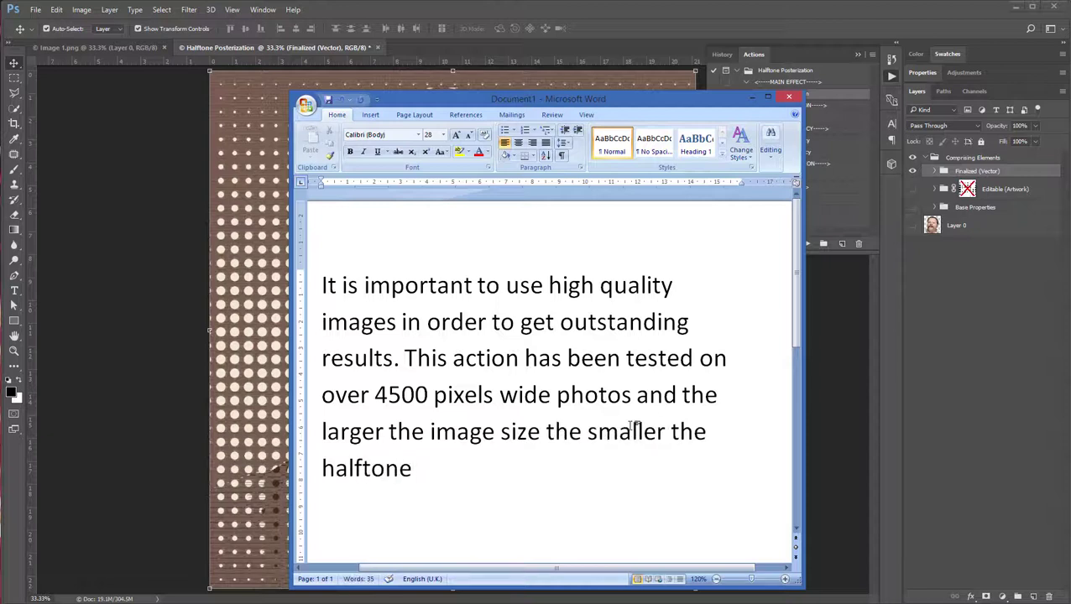
pyautogui.write('or ins')
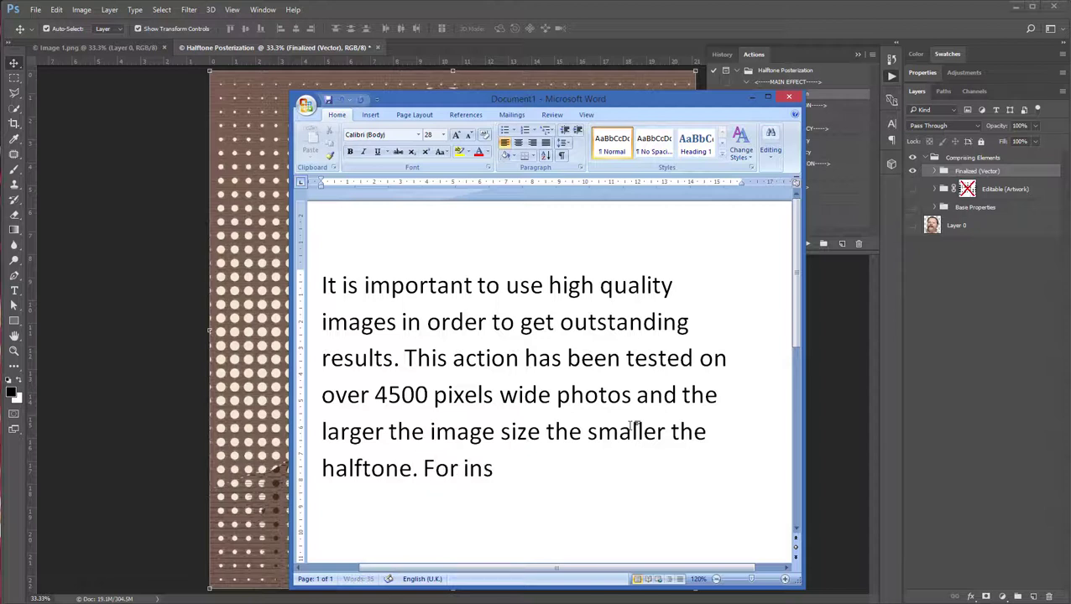
pyautogui.write('tance...')
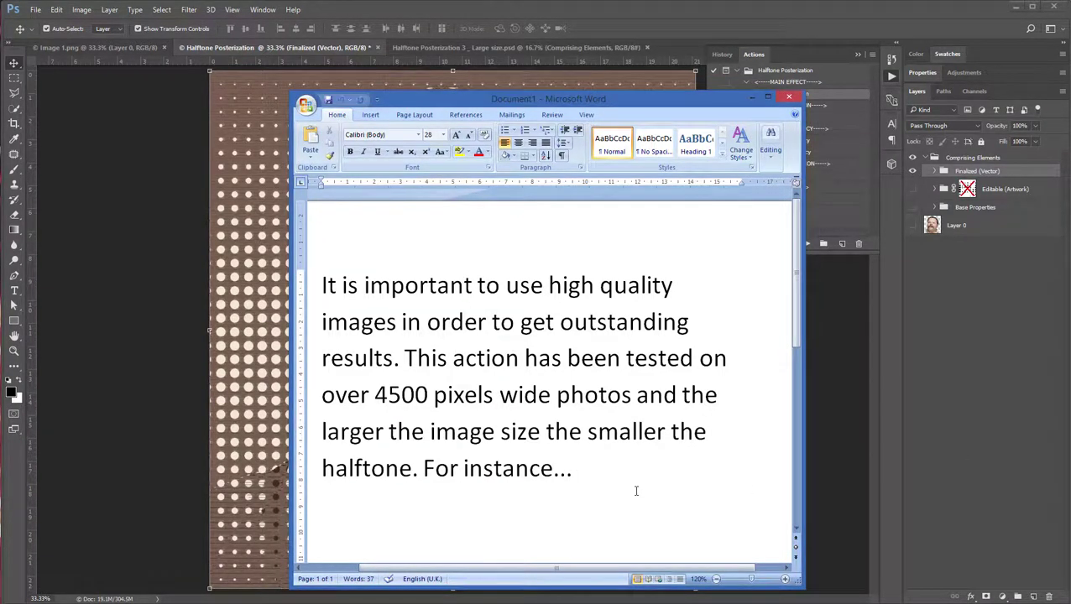
pyautogui.write(' this is the image size of')
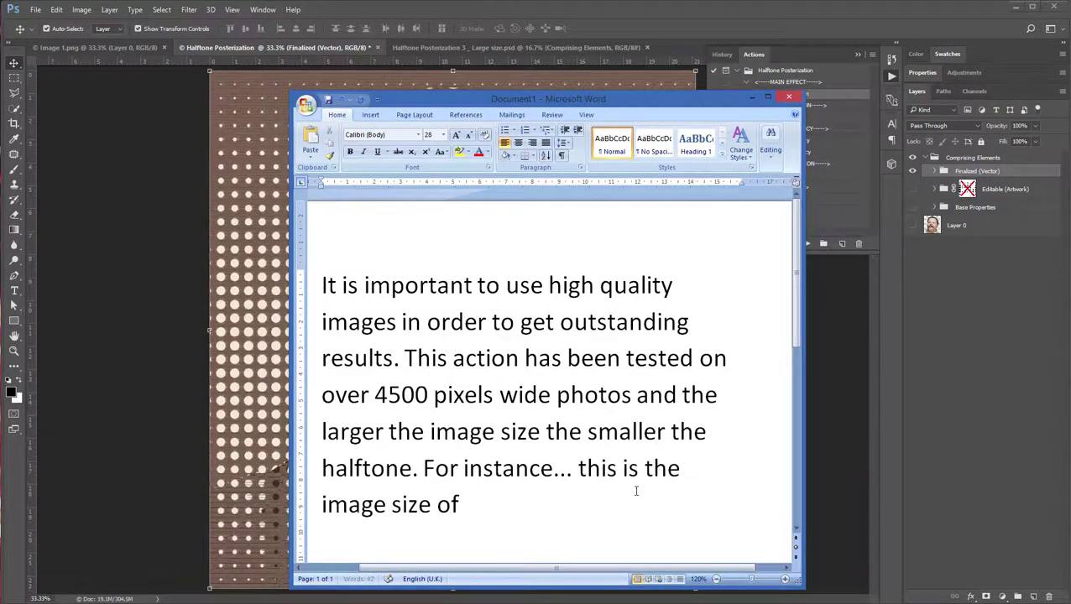
pyautogui.write(' this particular')
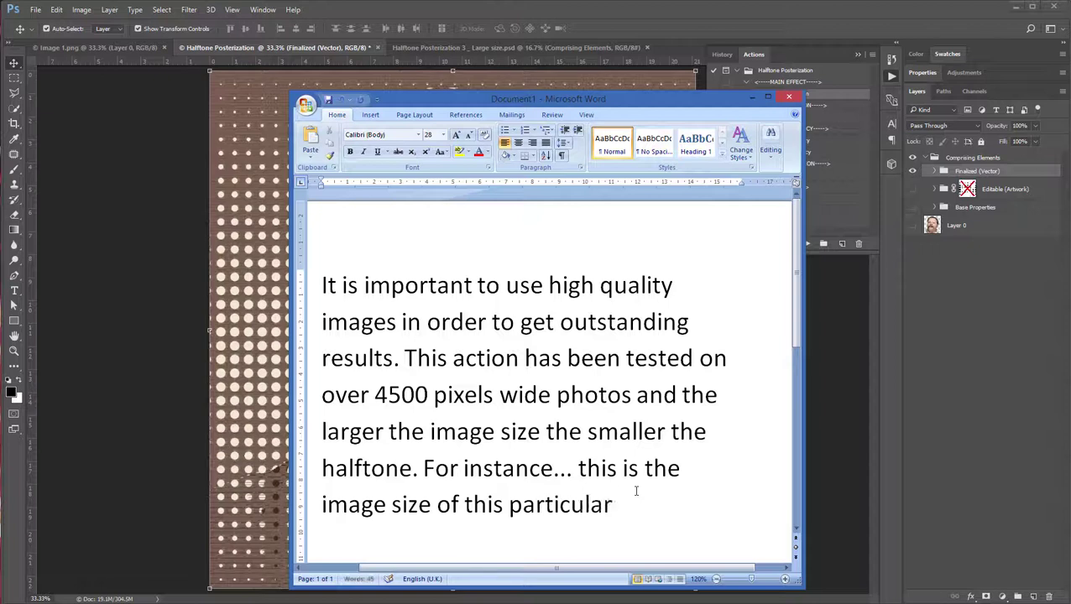
pyautogui.write(' document')
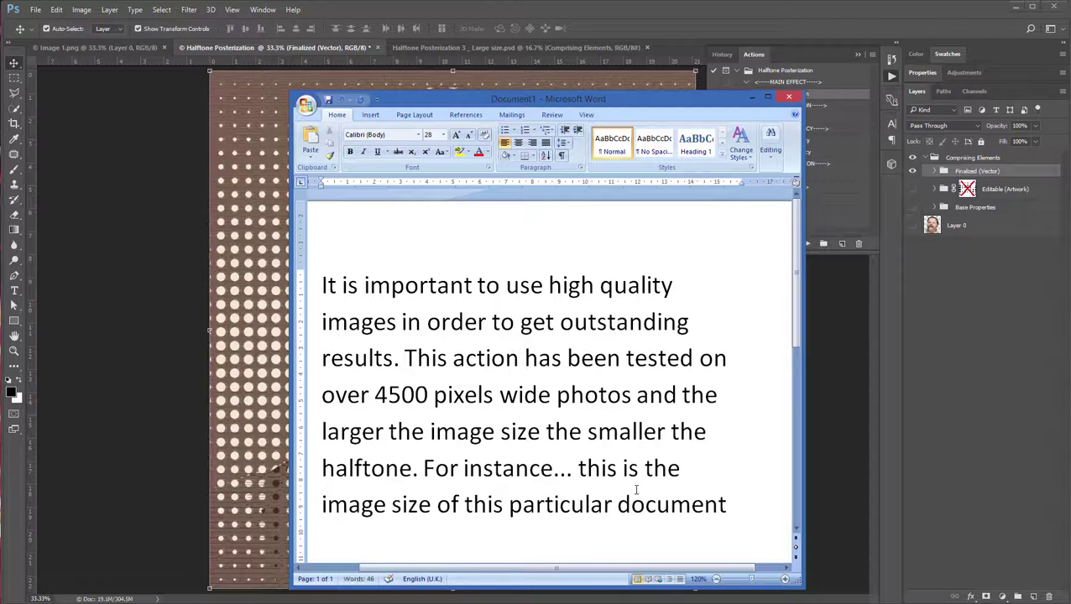
pyautogui.write('/canvass')
pyautogui.moveTo(443, 541); pyautogui.dragTo(321, 541)
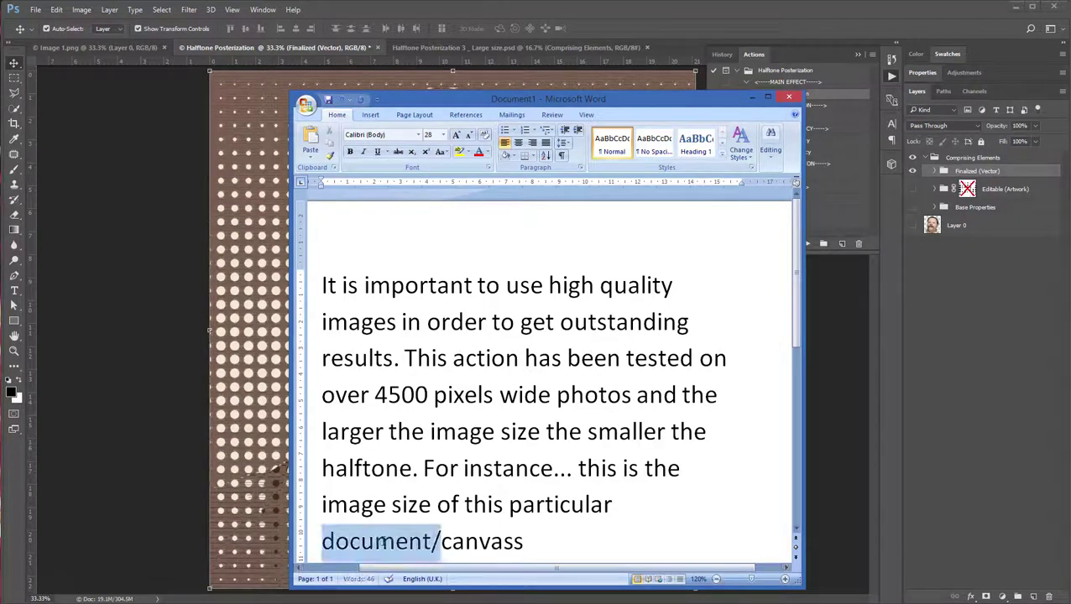
pyautogui.press('Delete')
# Check the portrait's Image Size (2500 × 2665 px) and cancel without changes
pyautogui.click(82, 9)
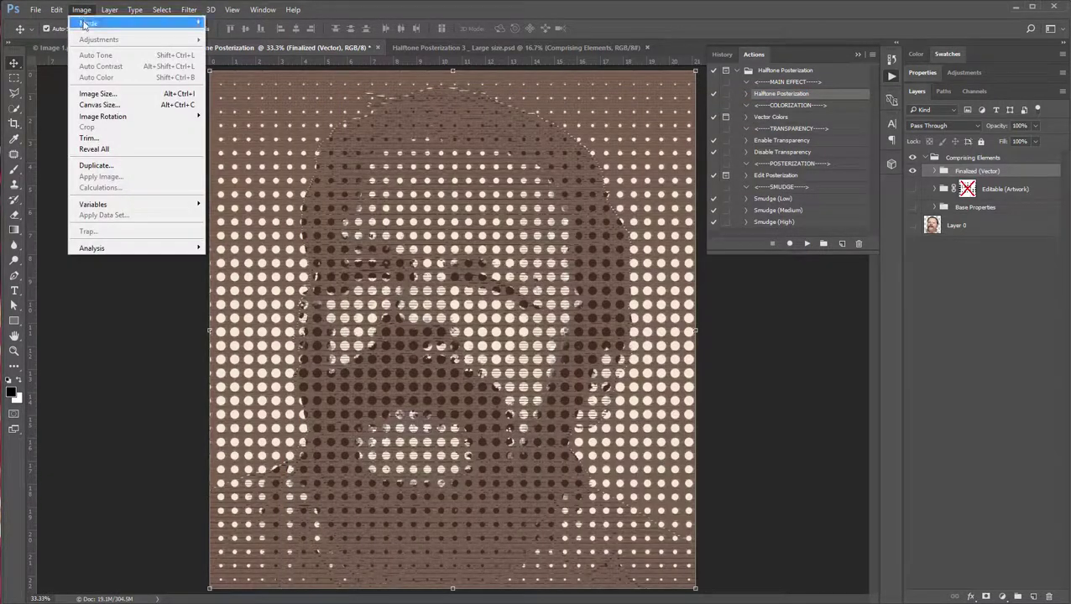
pyautogui.click(103, 95)
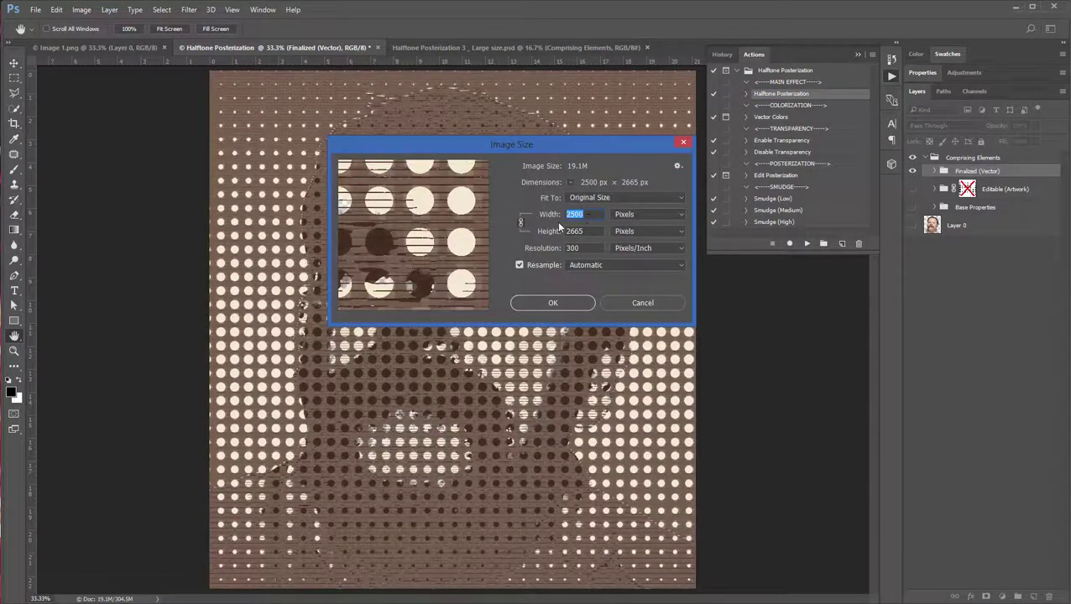
pyautogui.press('Tab')
pyautogui.click(631, 307)
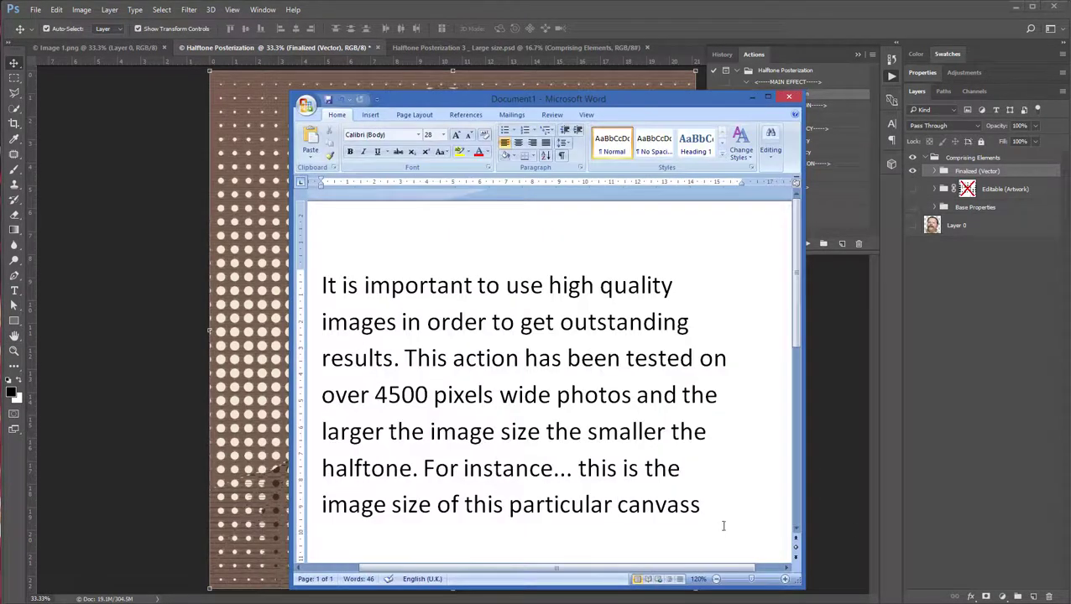
# Replace the caption with a note that the halftone is 2500 pixels
pyautogui.scroll(-1, 722, 517)
pyautogui.click(986, 453)
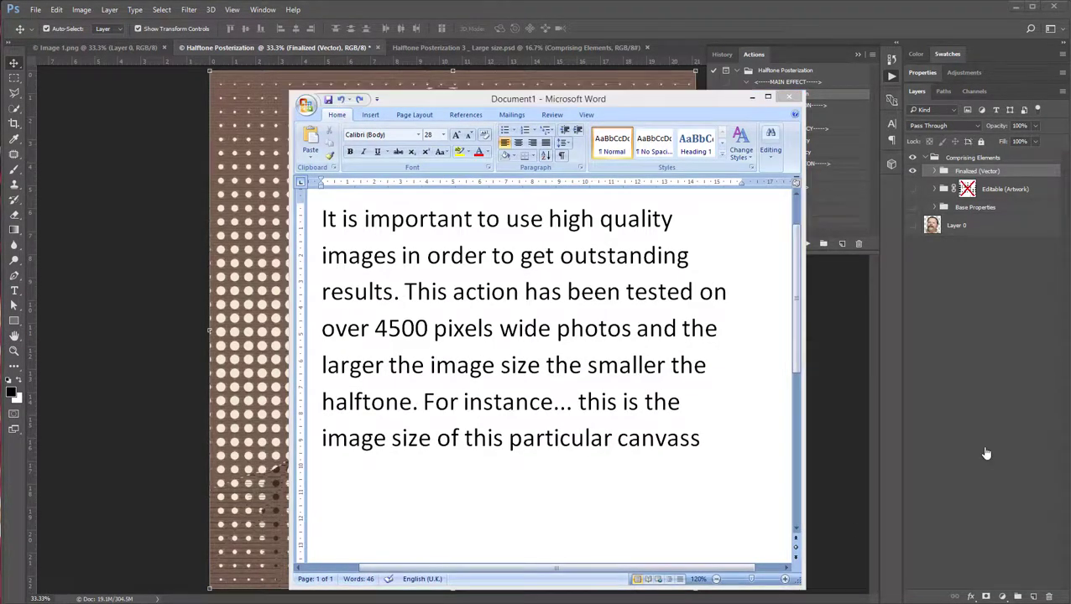
pyautogui.click(727, 452)
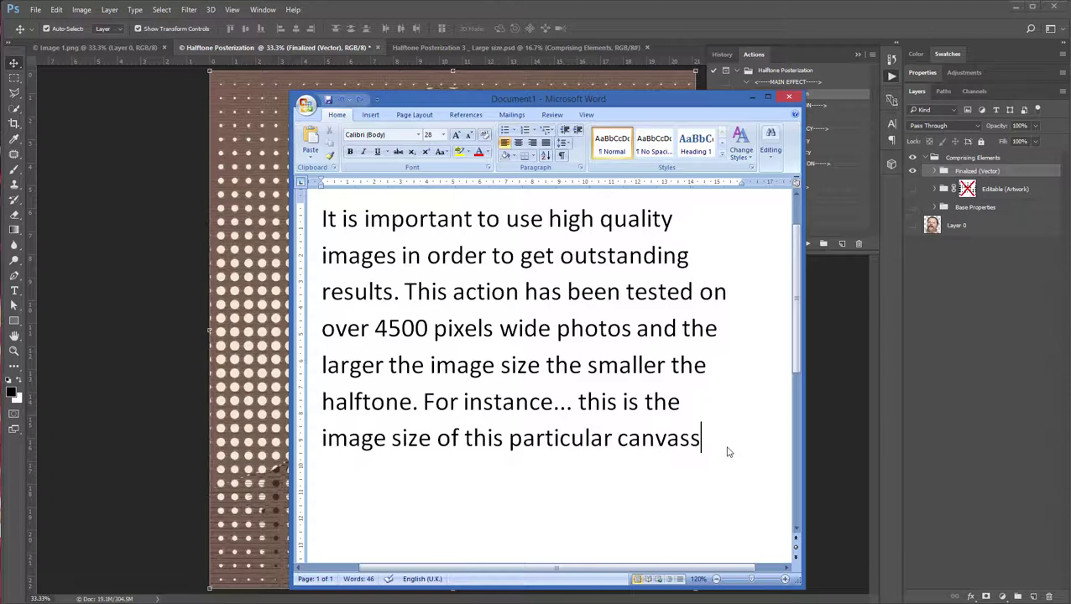
pyautogui.hotkey('ctrl', 'a')
pyautogui.press('Delete')
pyautogui.write('Yo')
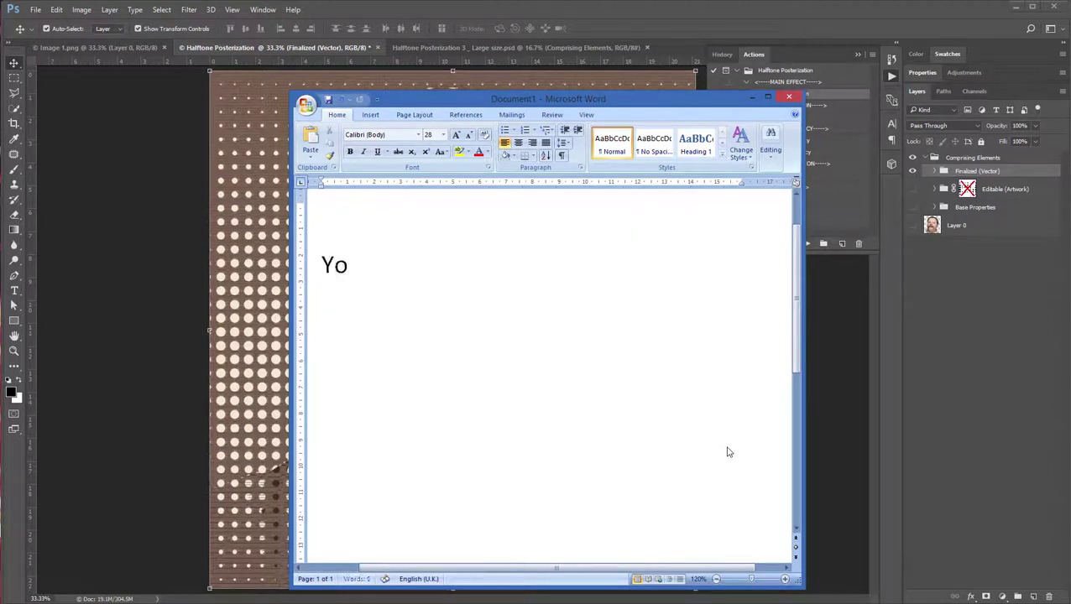
pyautogui.write('u can see how big the hal')
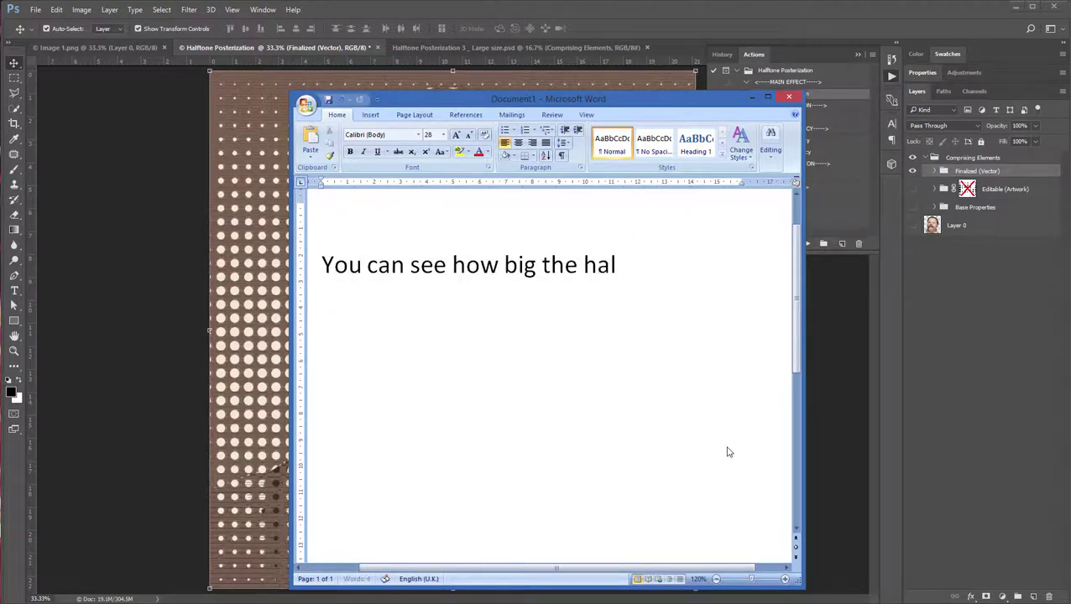
pyautogui.write('ftone is')
pyautogui.write(' at 25-')
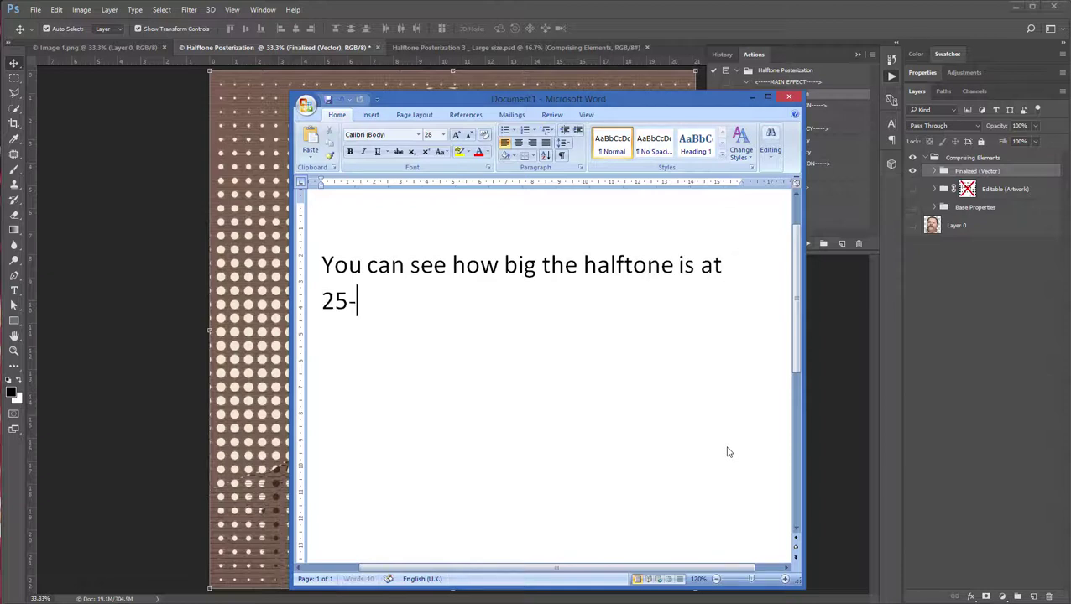
pyautogui.write('00 pxixels.')
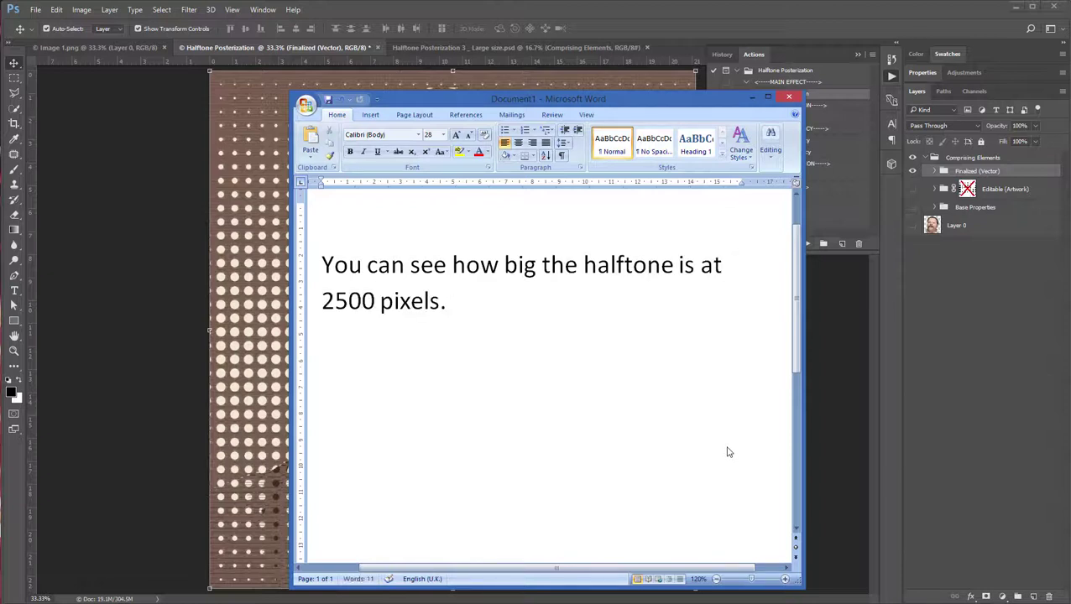
pyautogui.write('ow e com')
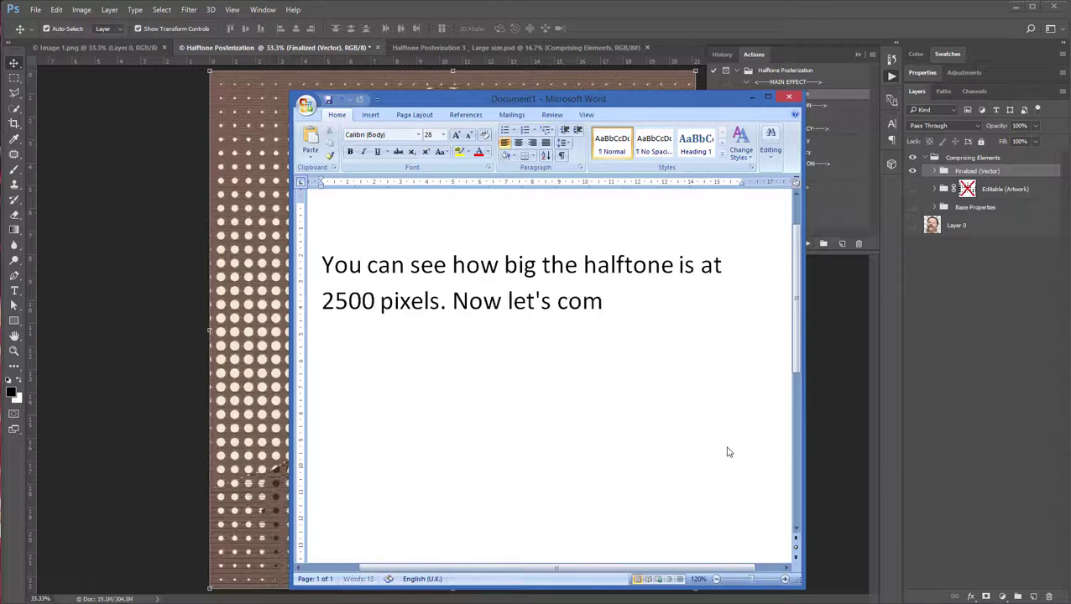
pyautogui.write('pare the halftone')
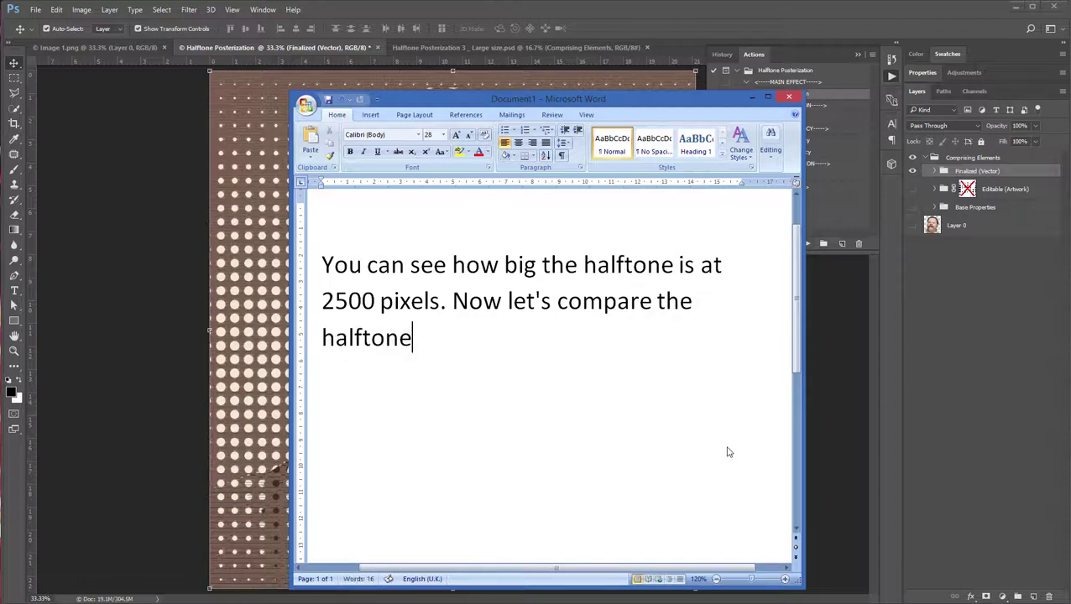
pyautogui.write('with a')
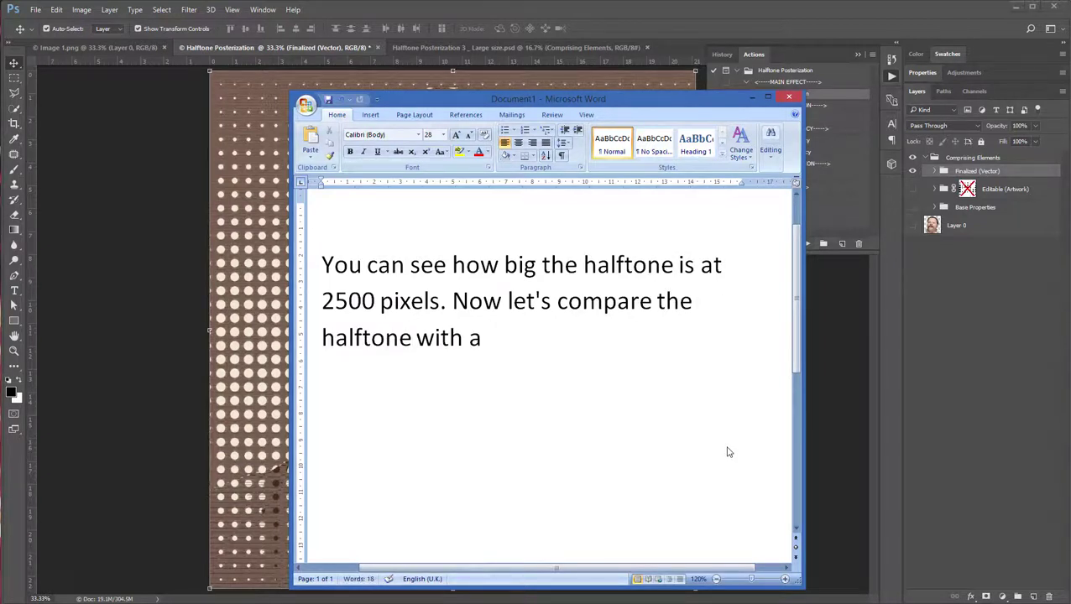
# Reword the caption to compare the rendered halftone posterization with a larger-photo result
pyautogui.press('BackSpace')
pyautogui.press('BackSpace')
pyautogui.press('BackSpace')
pyautogui.press('BackSpace')
pyautogui.press('BackSpace')
pyautogui.press('BackSpace')
pyautogui.press('BackSpace')
pyautogui.press('BackSpace')
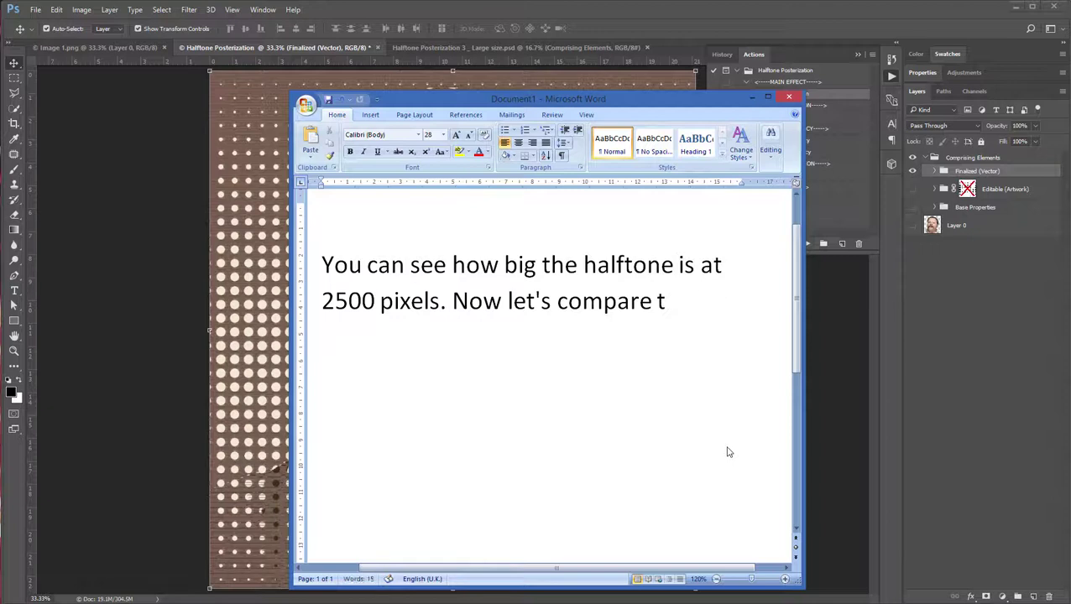
pyautogui.write('rendered halftone')
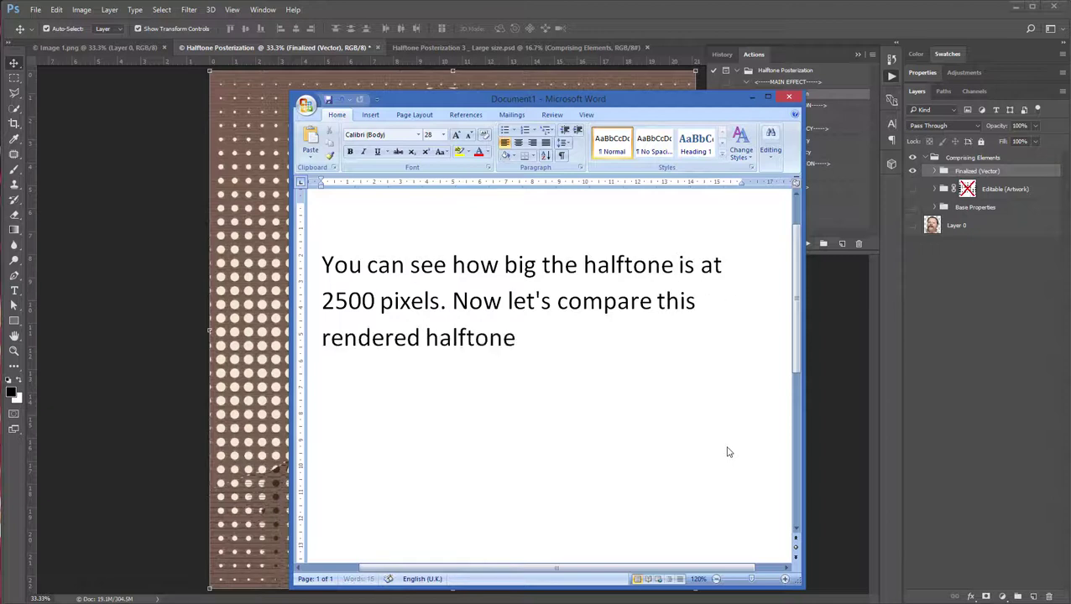
pyautogui.write(' postre')
pyautogui.press('BackSpace')
pyautogui.write('zat')
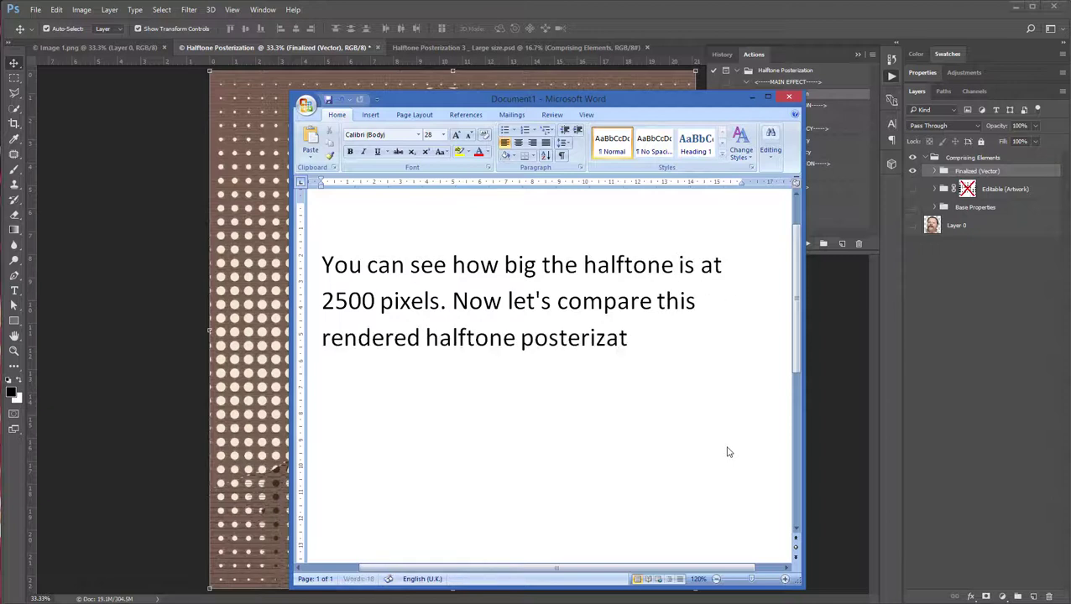
pyautogui.write('ion with ano')
pyautogui.write('ther re')
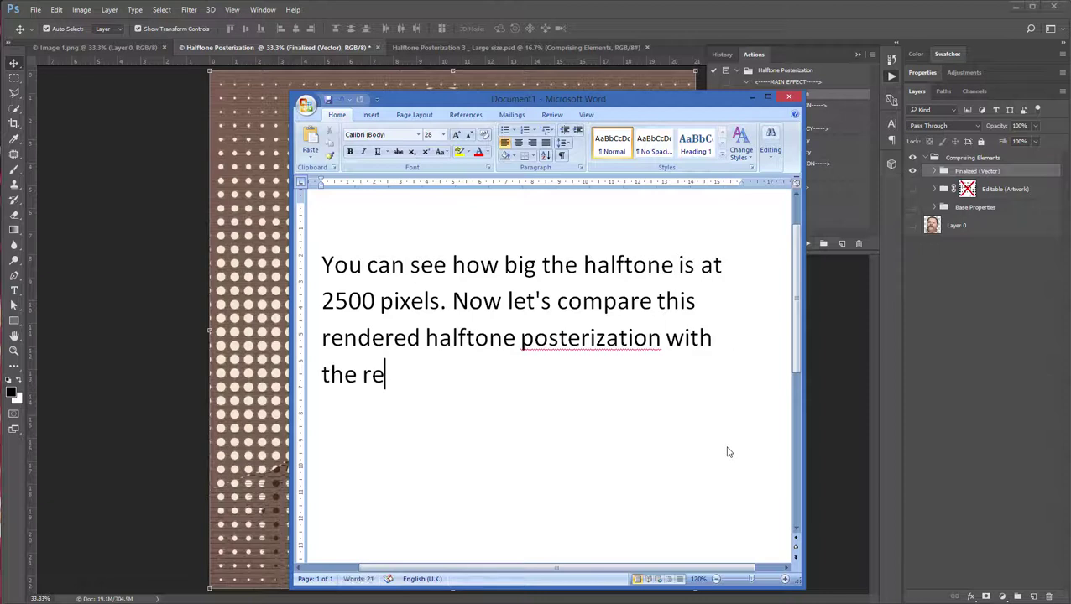
pyautogui.press('BackSpace')
pyautogui.press('BackSpace')
pyautogui.press('BackSpace')
pyautogui.press('BackSpace')
pyautogui.press('BackSpace')
pyautogui.write('another result')
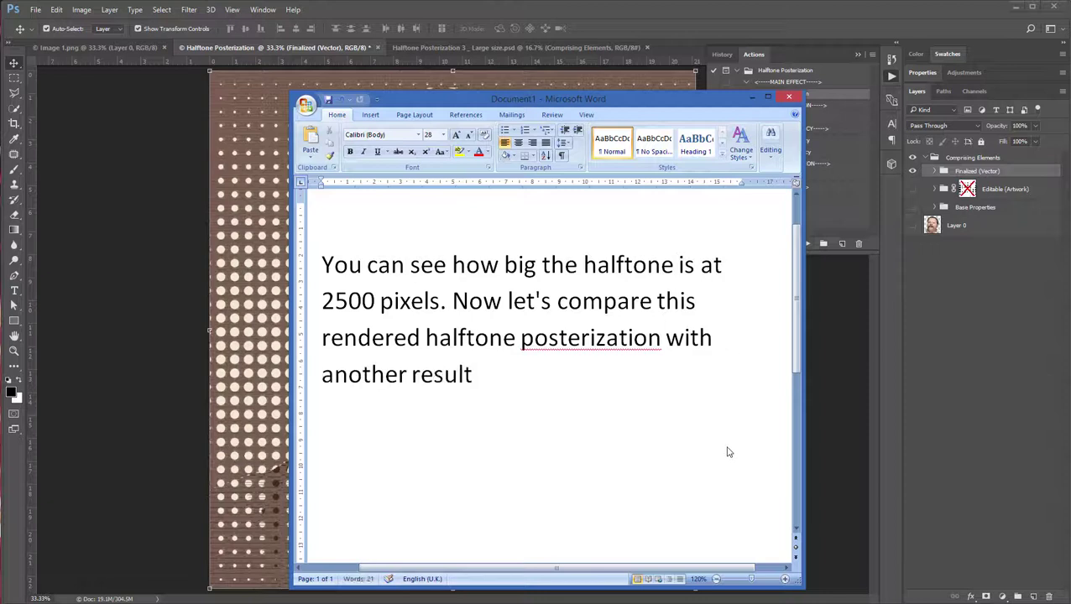
pyautogui.write(' achieved usi')
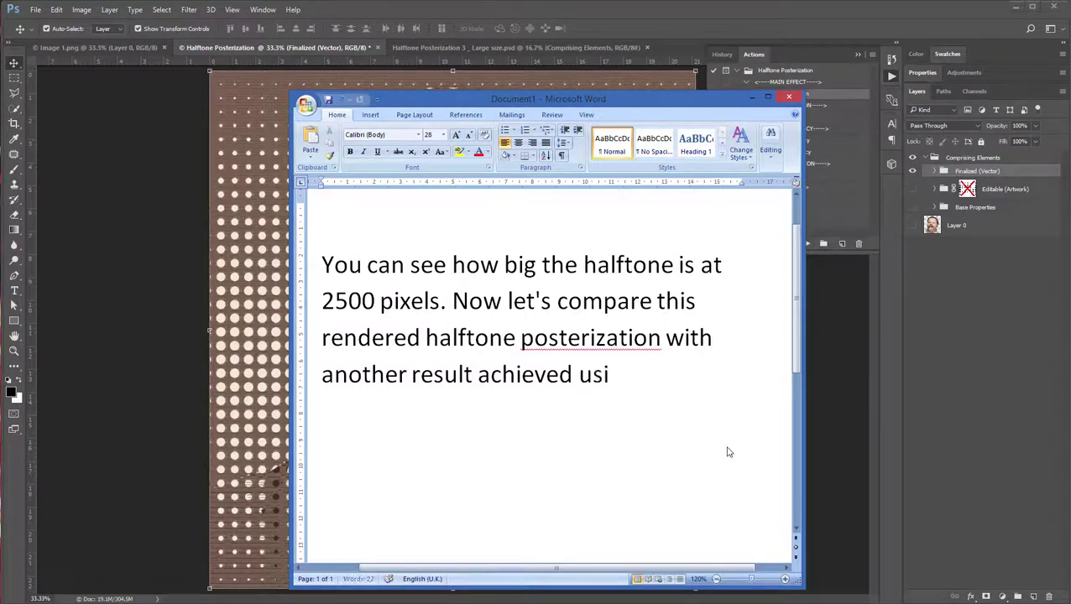
pyautogui.write('ng a larger photo size')
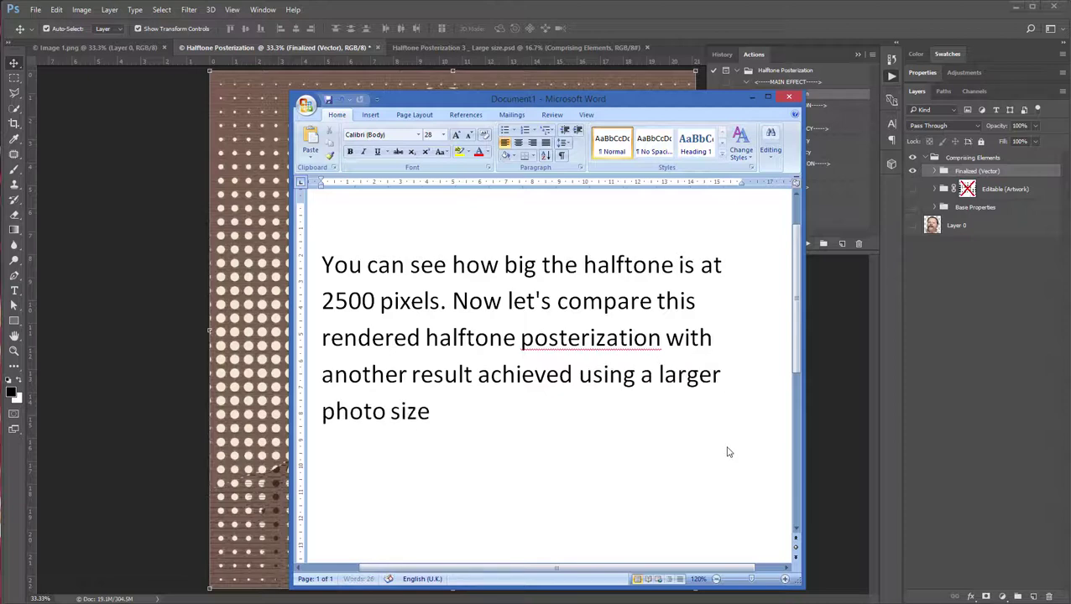
# Check the large-size halftone document's Image Size (4571 × 5283 px), then cancel
pyautogui.click(583, 49)
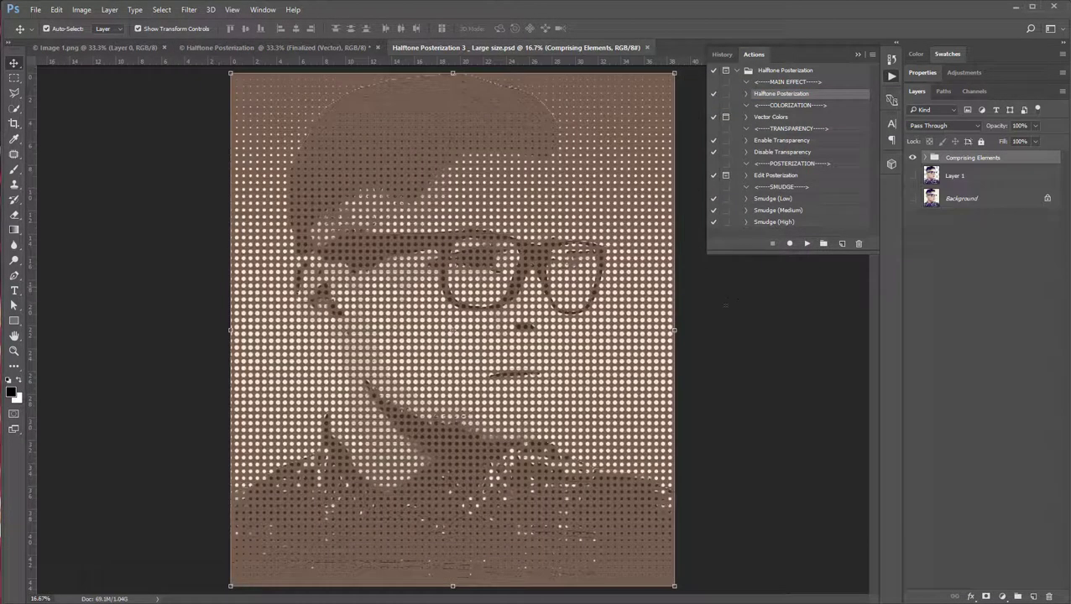
pyautogui.click(82, 9)
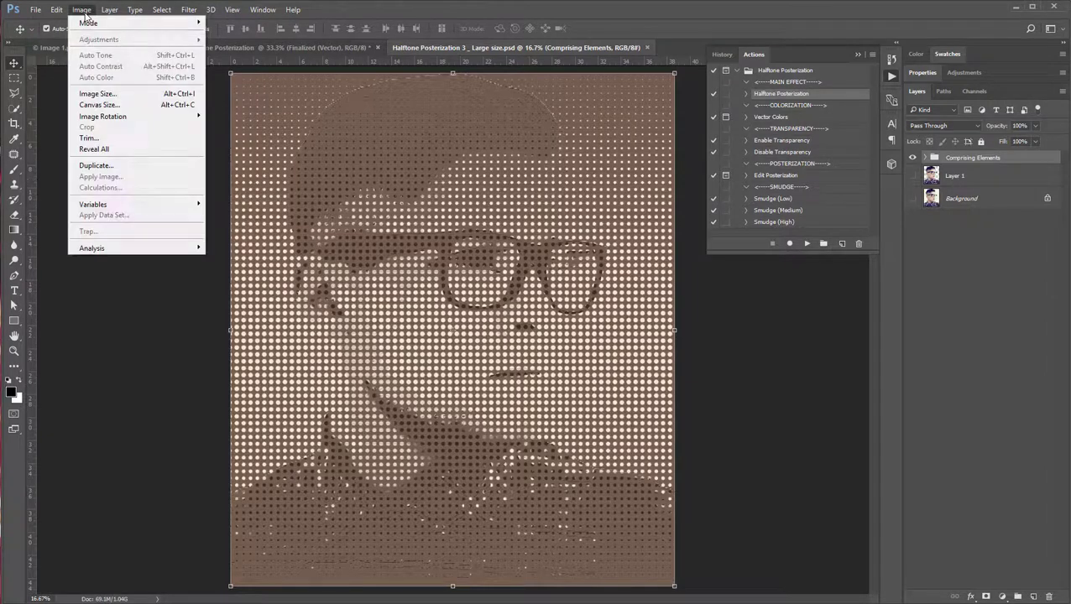
pyautogui.click(95, 91)
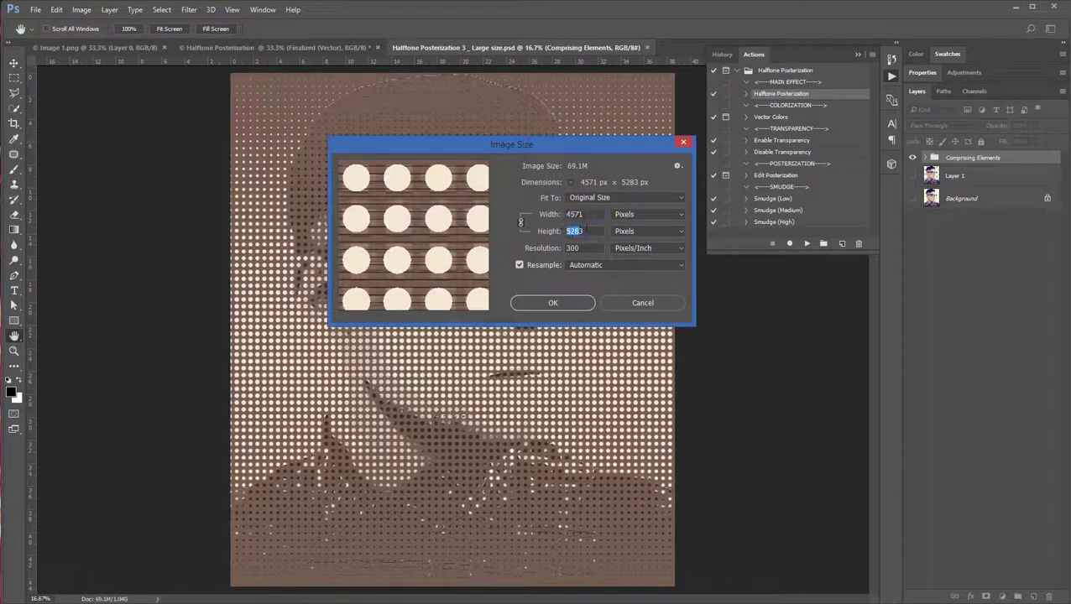
pyautogui.click(628, 304)
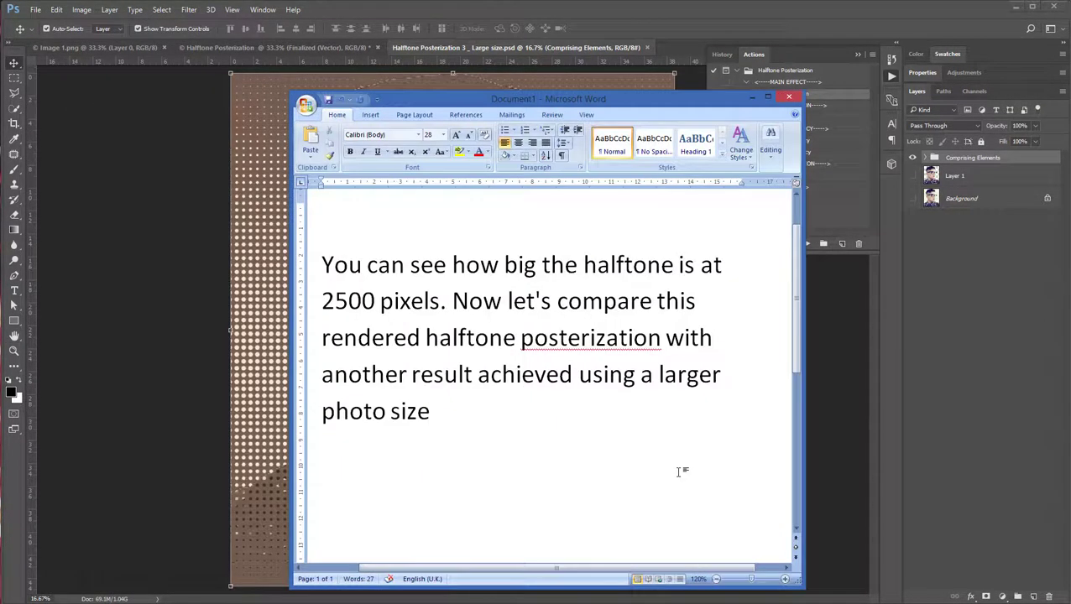
# Add that at 4500 pixels the halftone became smaller and the high-quality result is printable
pyautogui.write('... at 4500')
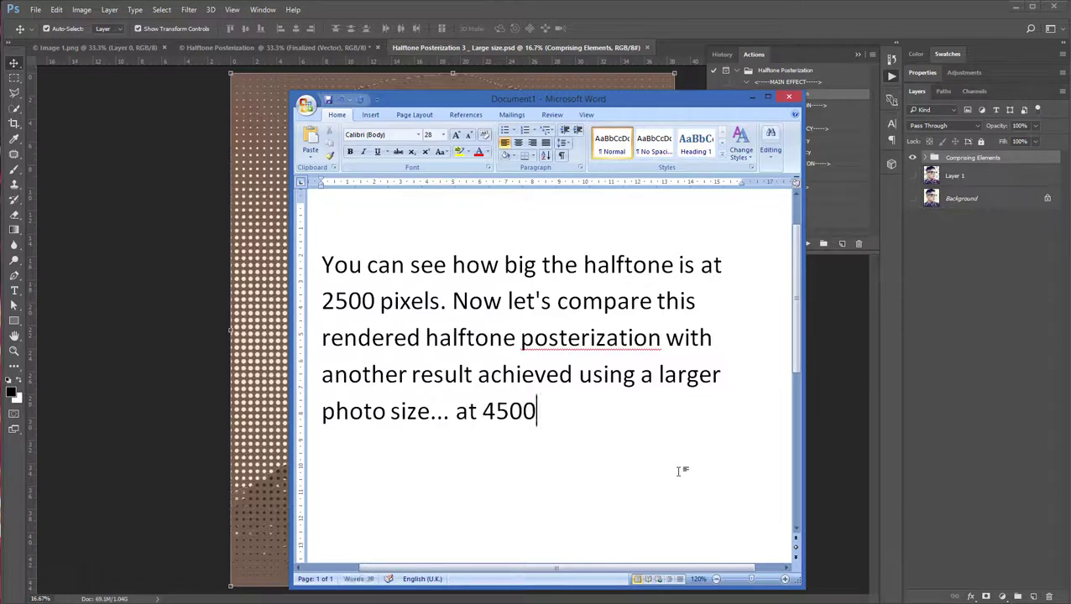
pyautogui.write(' pixels the hal')
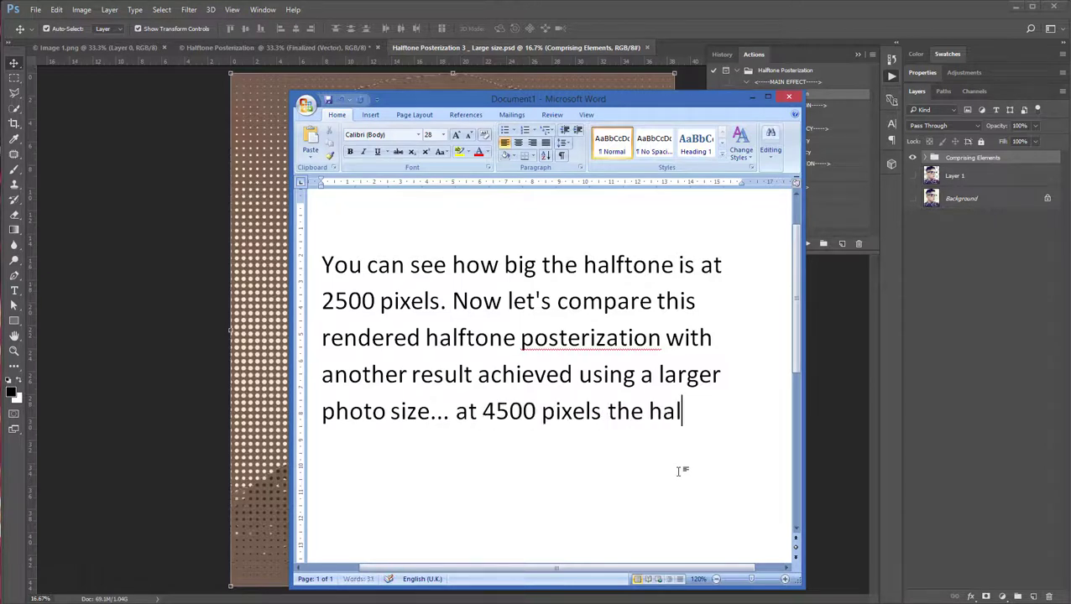
pyautogui.write('ftone')
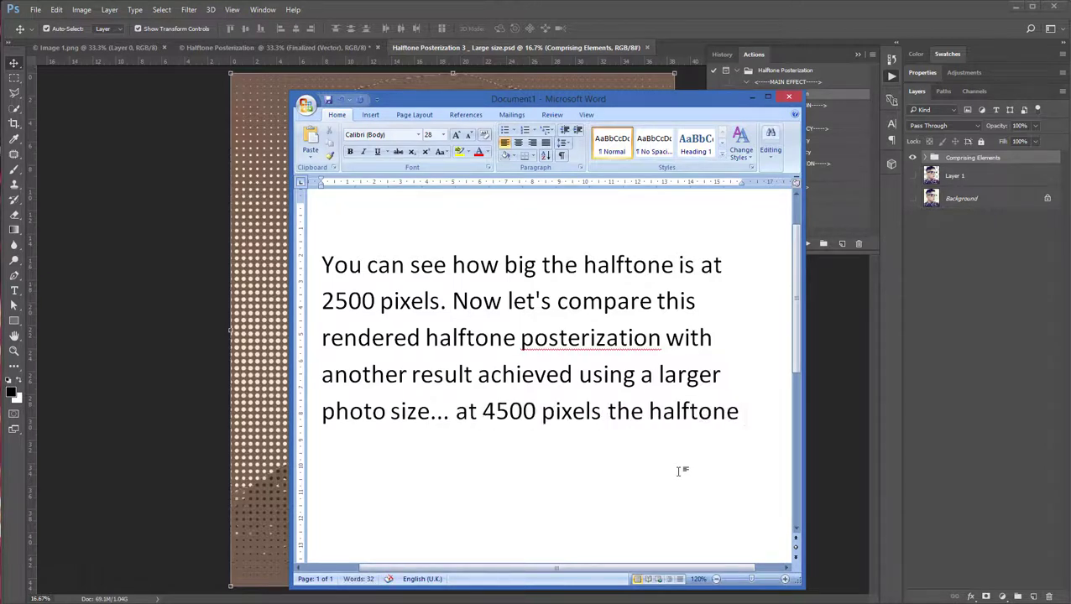
pyautogui.write(' became smaller. ')
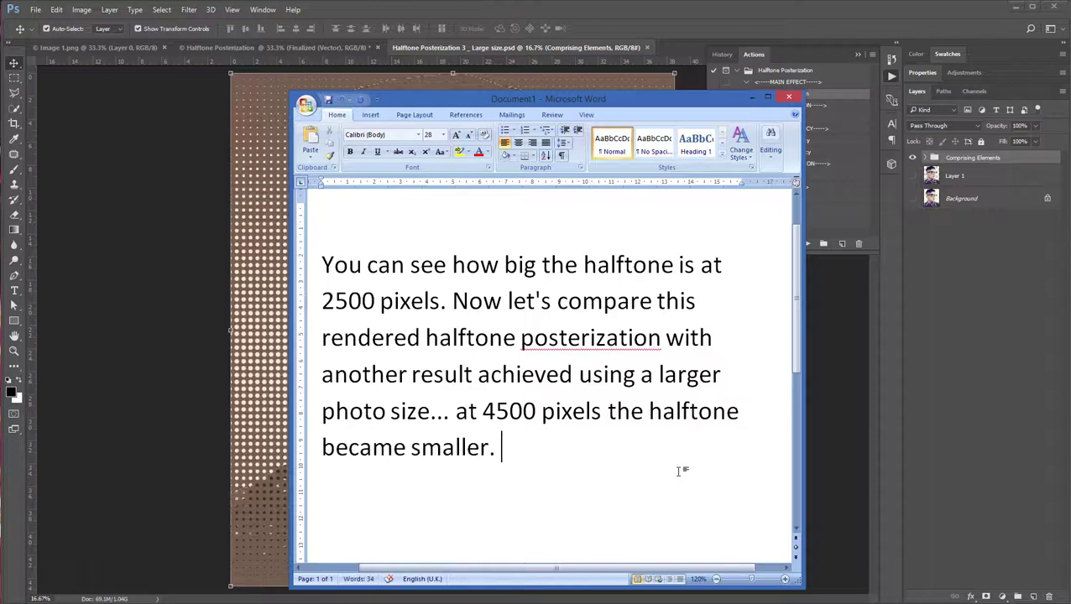
pyautogui.write('With t')
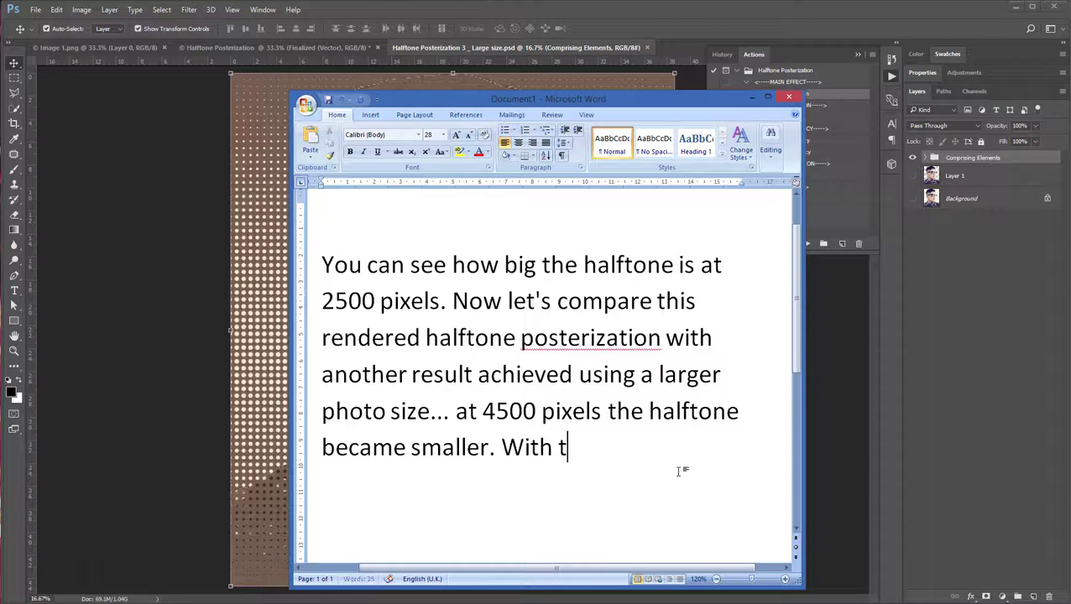
pyautogui.write('his high quality fin')
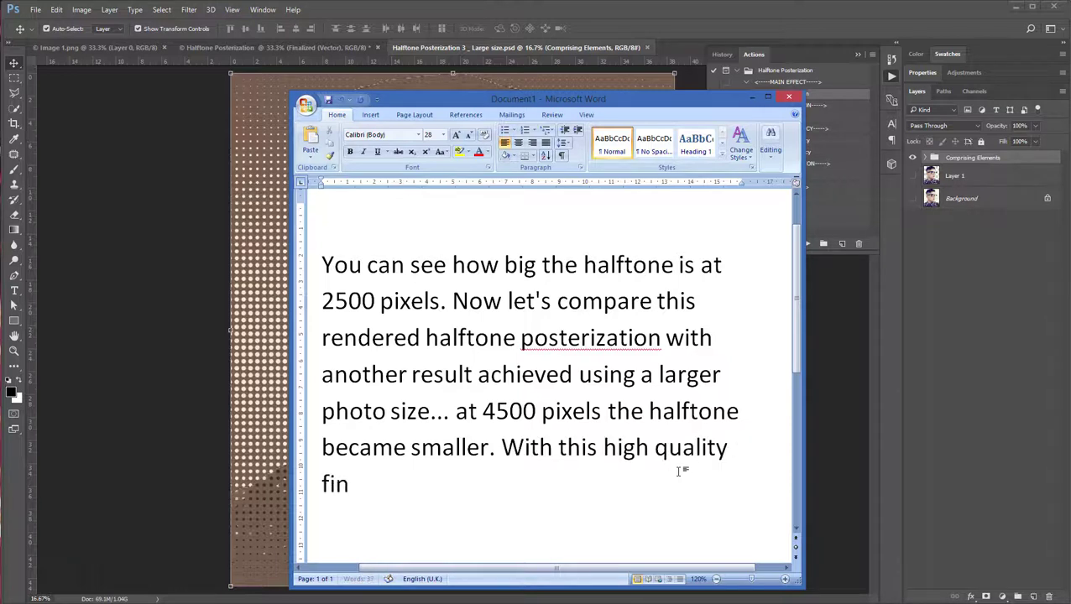
pyautogui.write('al result, you can')
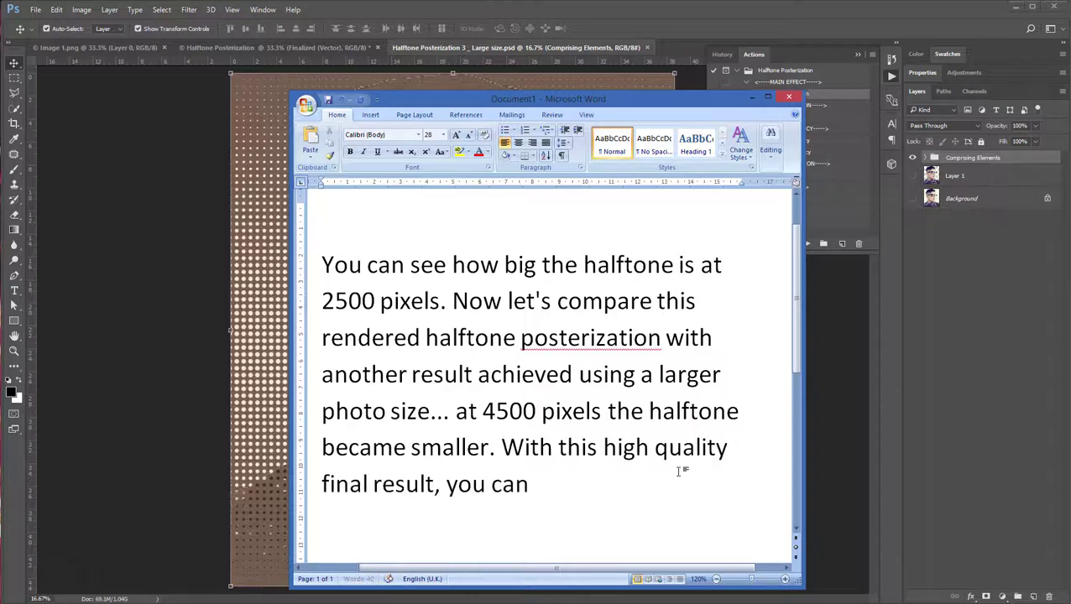
pyautogui.write(' be able to print this')
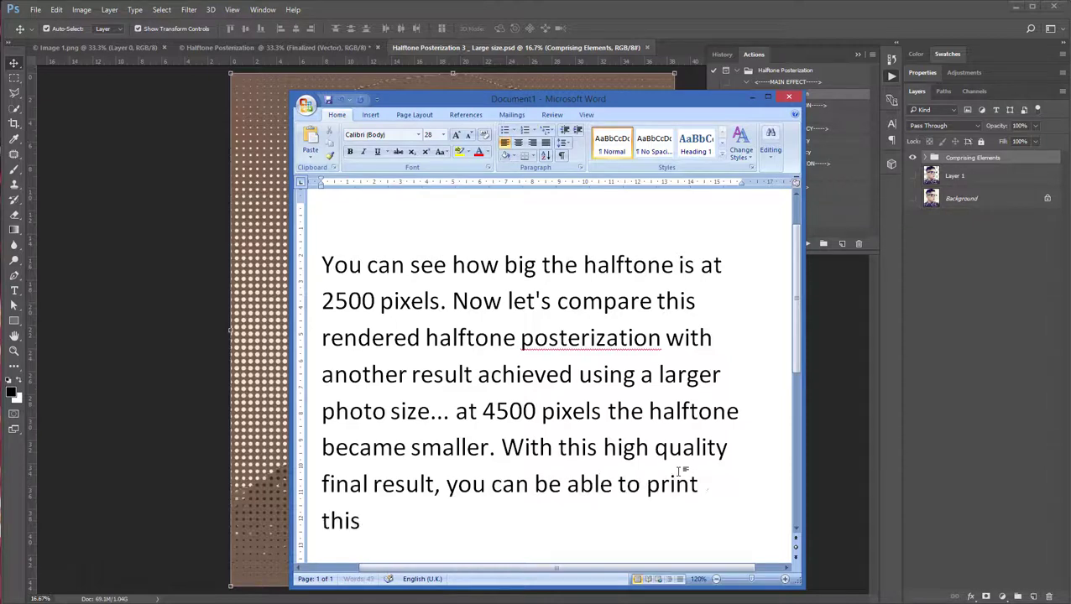
pyautogui.write(' artwork')
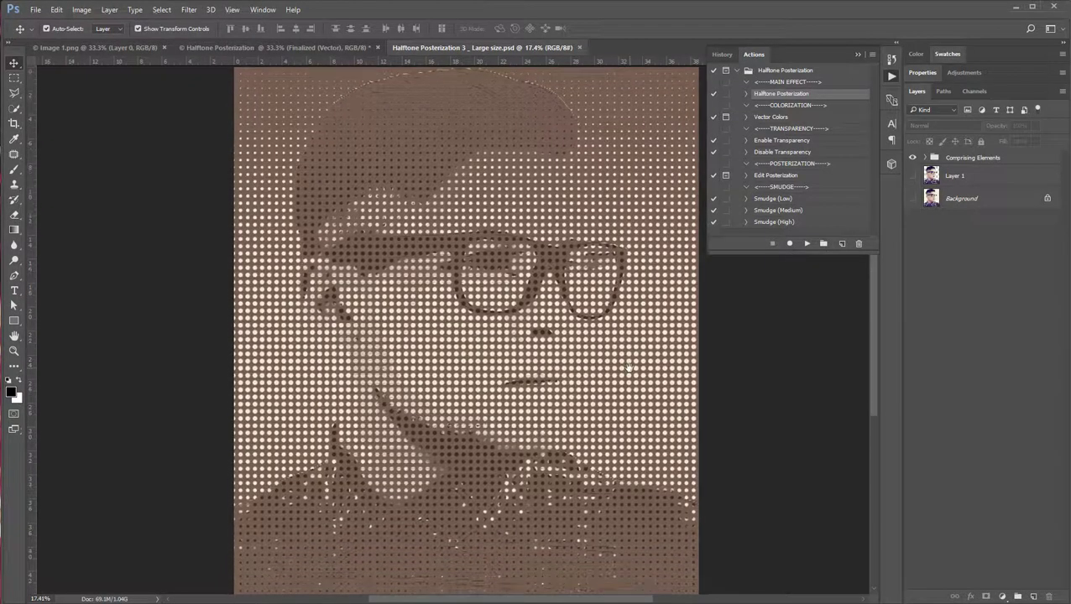
# Add 'Now let's get back to the customization.' and bring up the Halftone Posterization document
pyautogui.hotkey('alt', 'Tab')
pyautogui.write('Now')
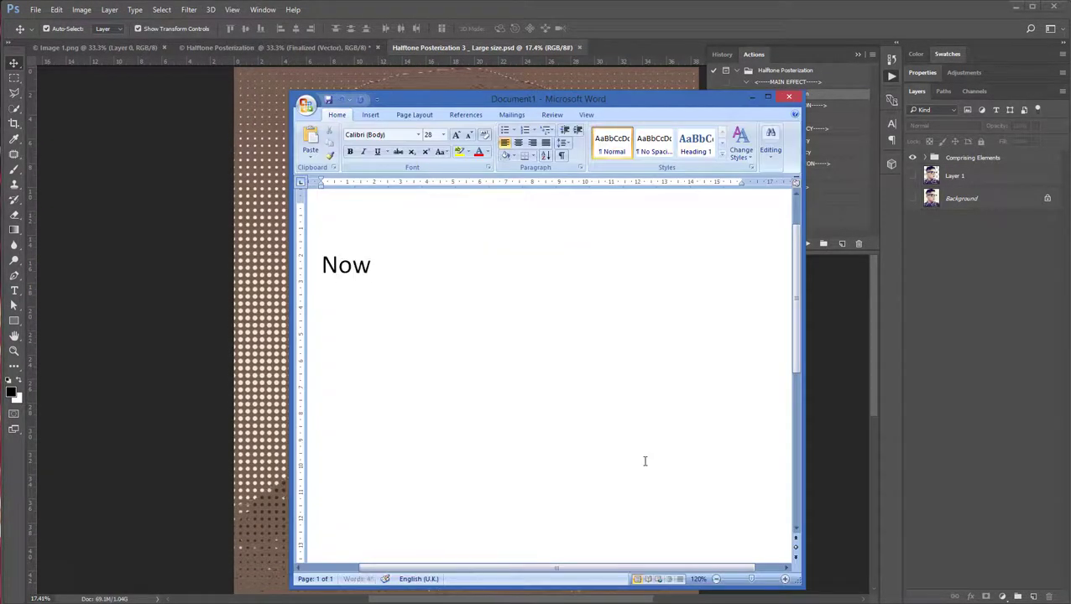
pyautogui.write(", let's get back")
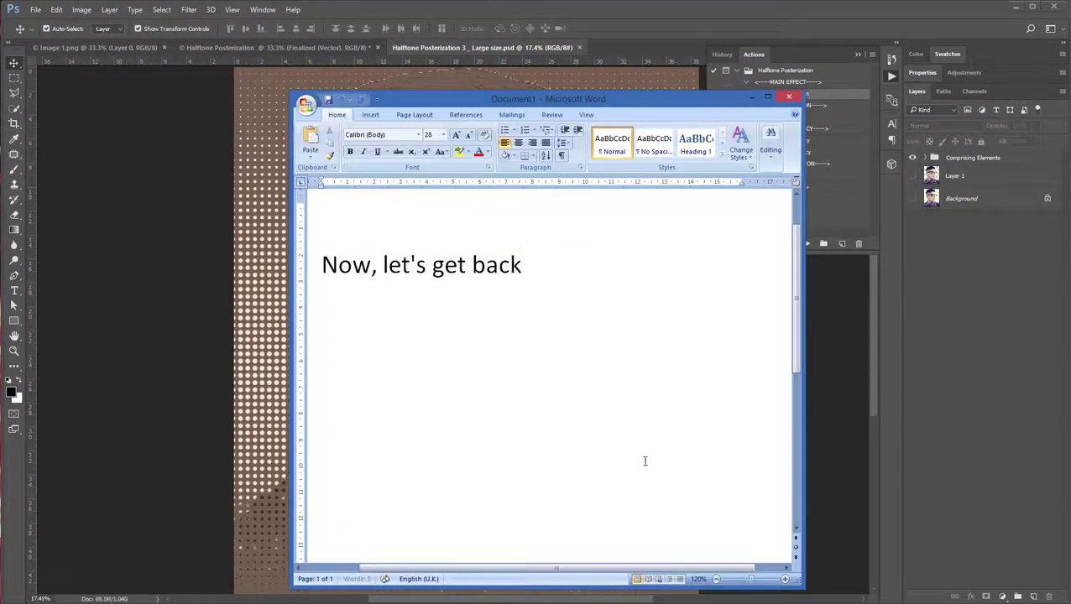
pyautogui.write(' to the customization.')
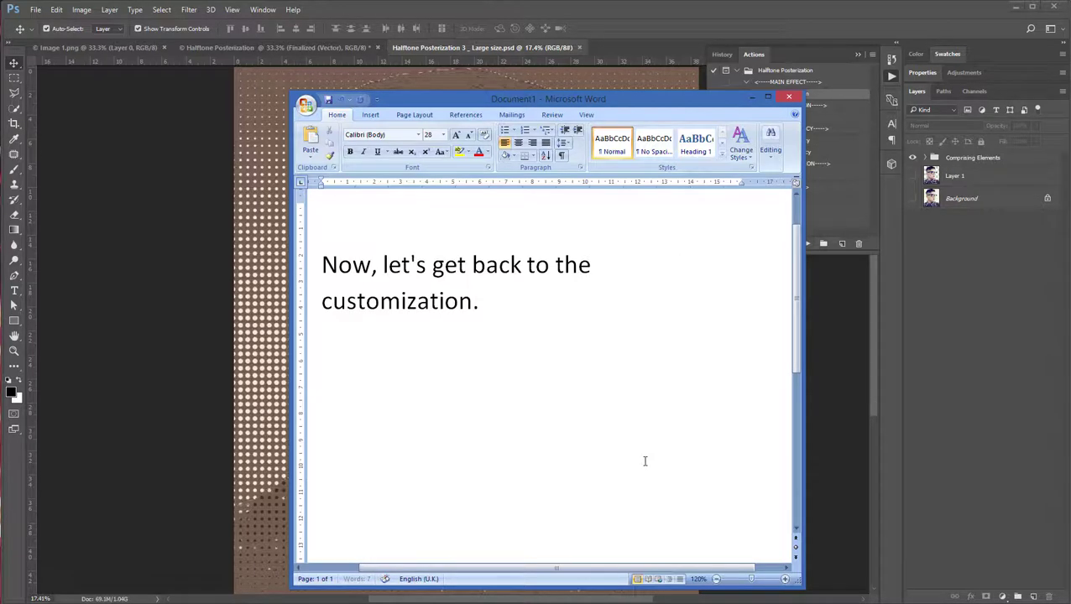
pyautogui.click(377, 267)
pyautogui.press('BackSpace')
pyautogui.click(487, 314)
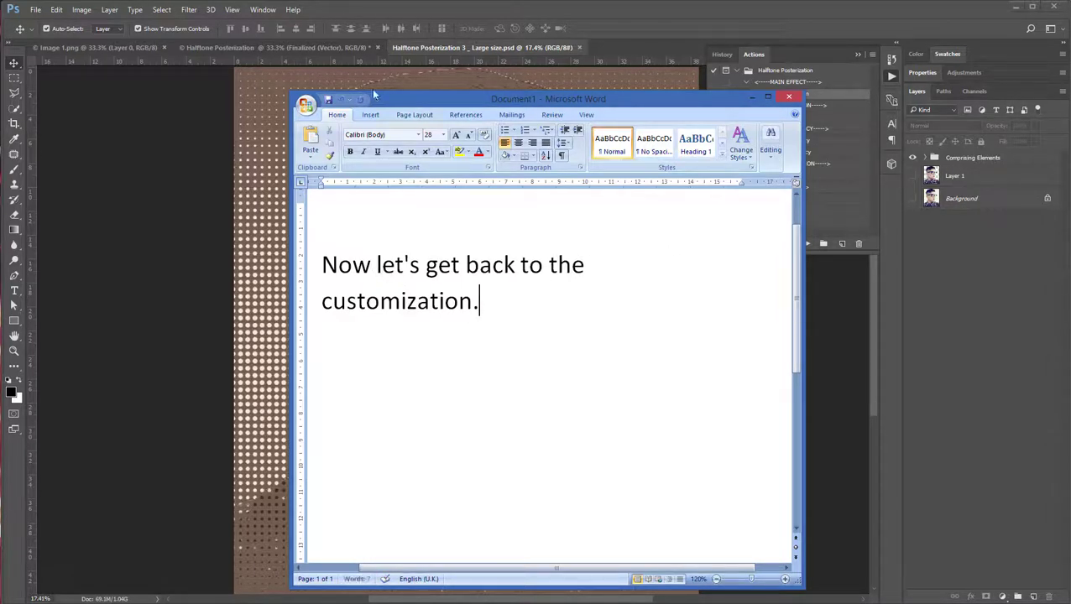
pyautogui.click(250, 48)
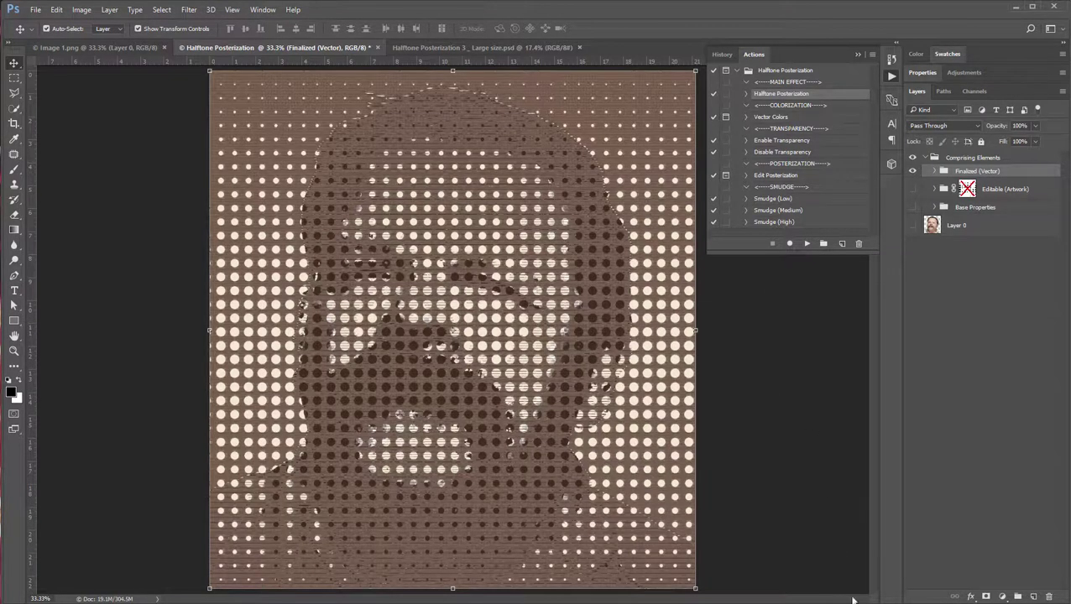
# Replace the caption with a note on included sub-actions and select the Vector Colors action
pyautogui.hotkey('alt', 'Tab')
pyautogui.hotkey('ctrl', 'a')
pyautogui.press('BackSpace')
pyautogui.write('W')
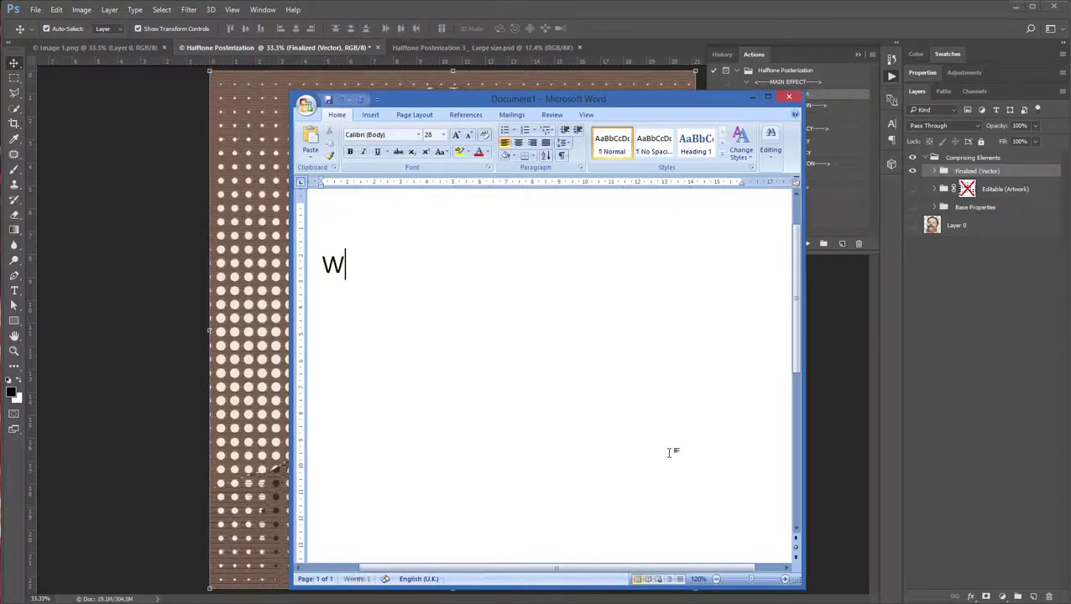
pyautogui.write('ith these sets of inclu')
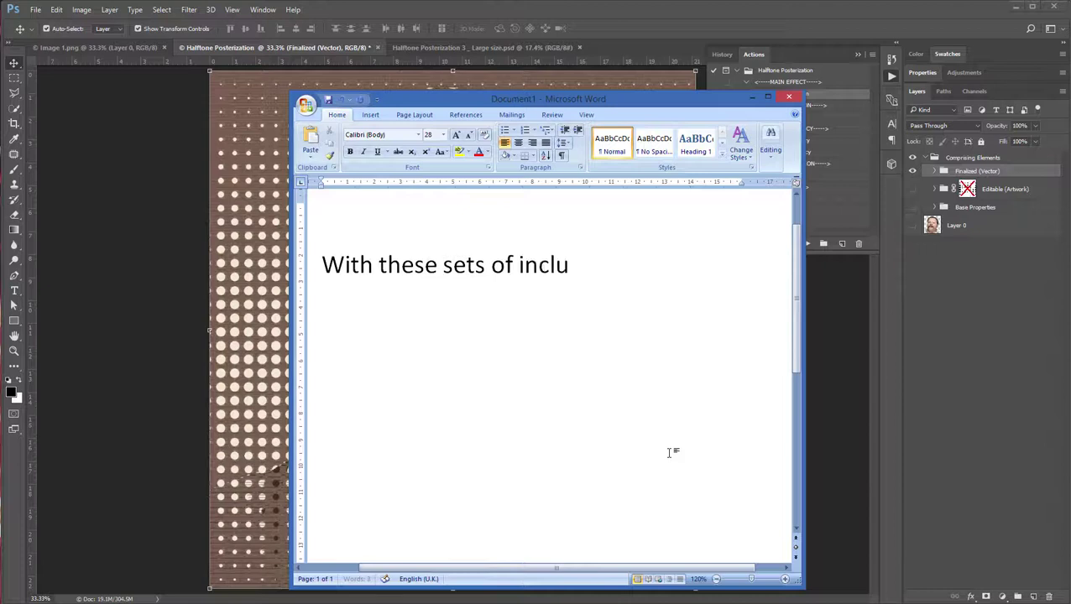
pyautogui.write('ded sub-actions, yo')
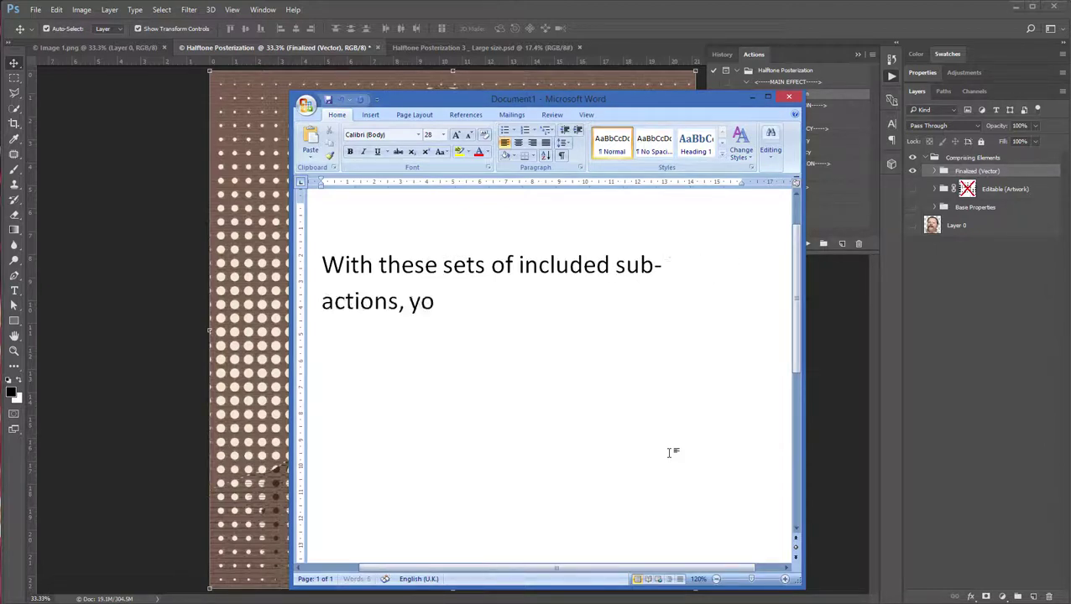
pyautogui.write('u can easily modify')
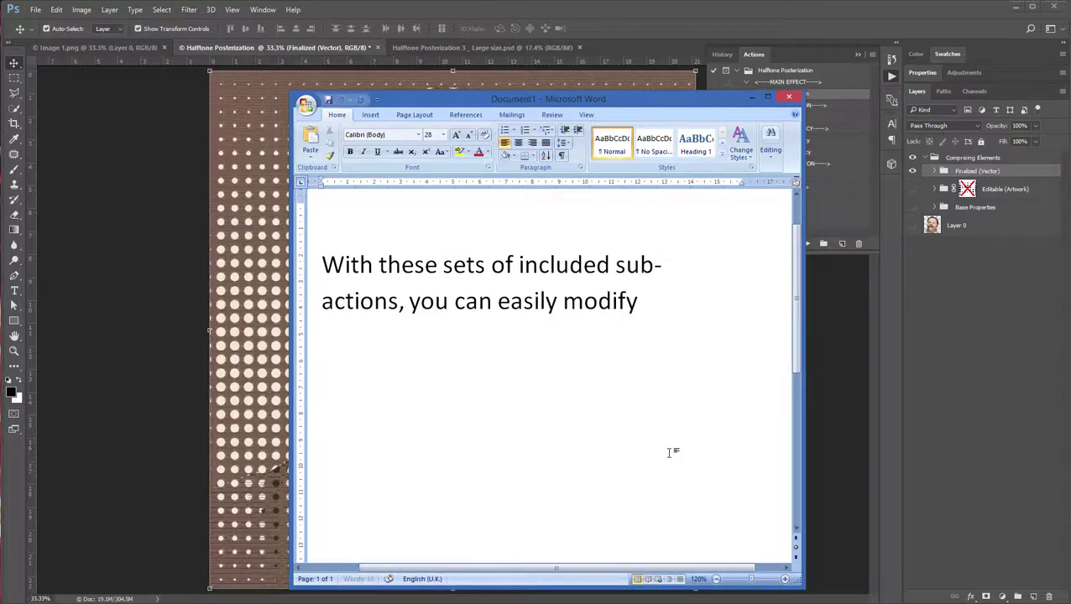
pyautogui.write(' the features of')
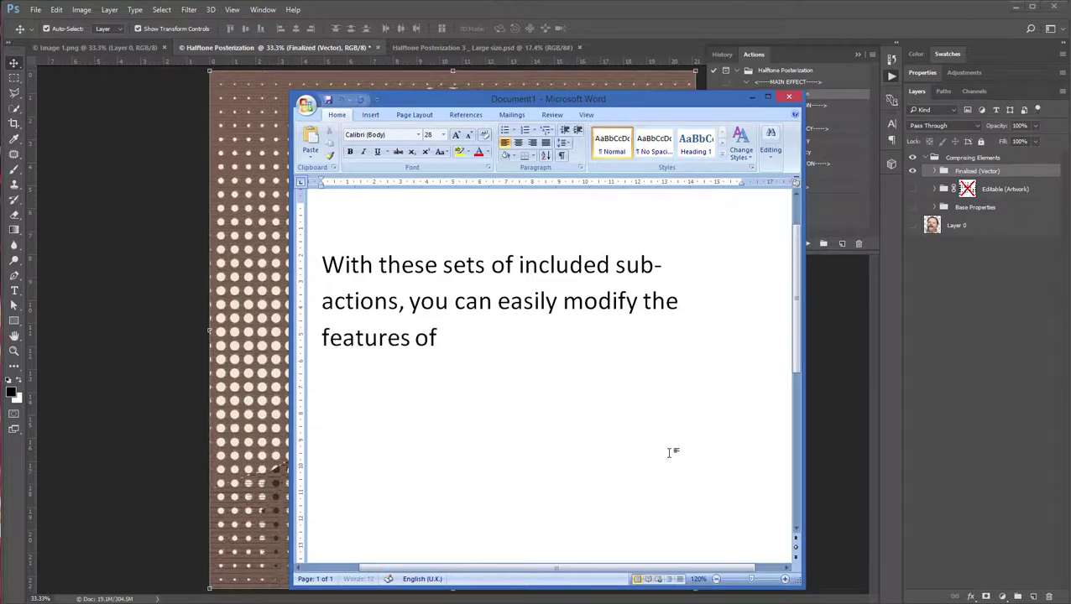
pyautogui.write(' this effect.')
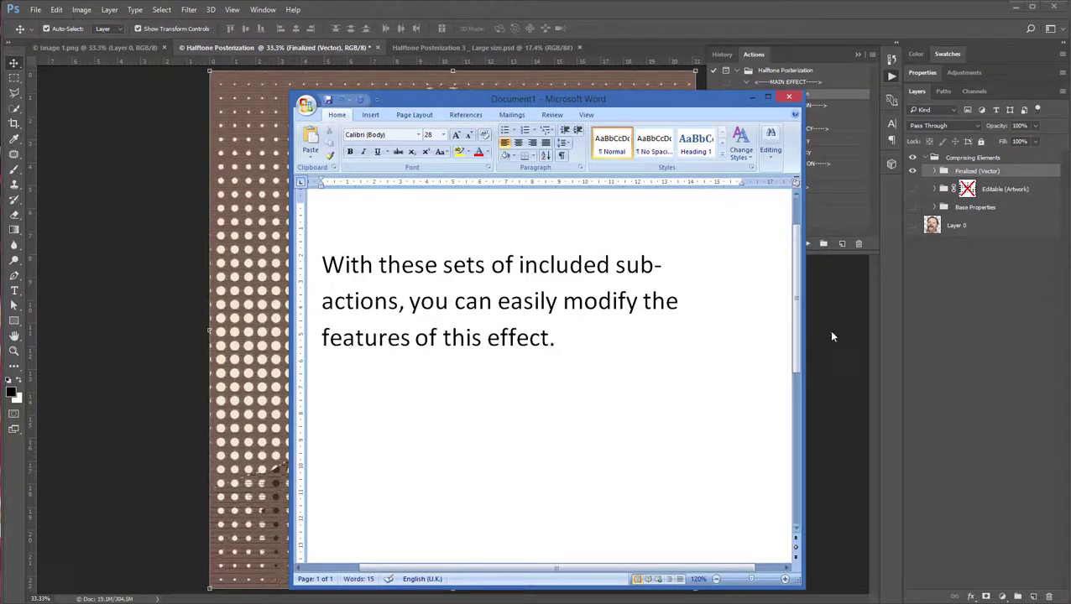
pyautogui.click(828, 330)
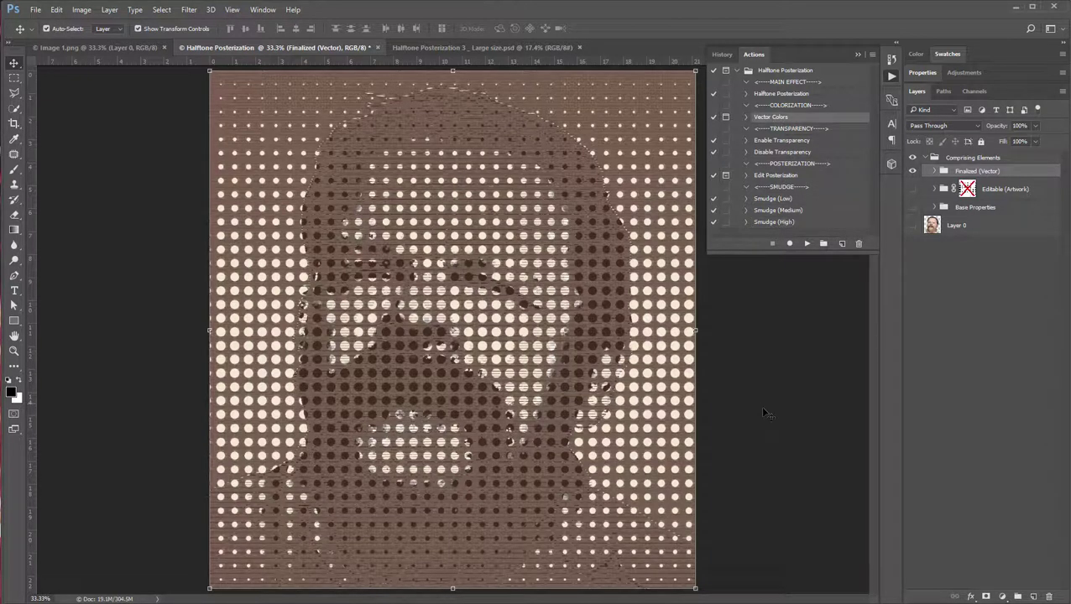
# Change the caption to 'Let's change the vector colors.' and return to Photoshop
pyautogui.hotkey('alt', 'Tab')
pyautogui.hotkey('ctrl', 'a')
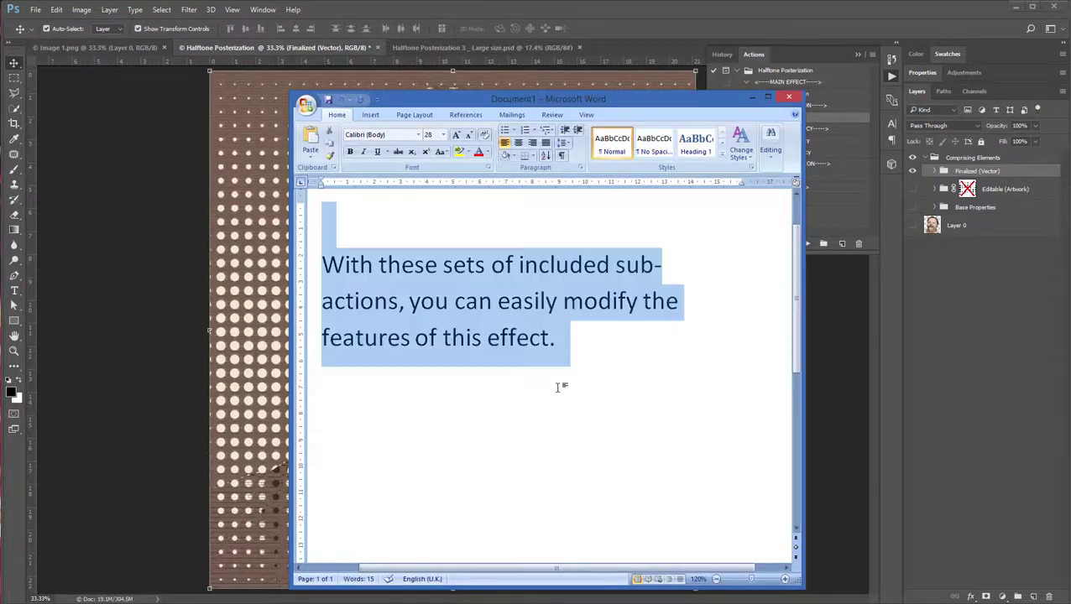
pyautogui.press('Delete')
pyautogui.write("'s ")
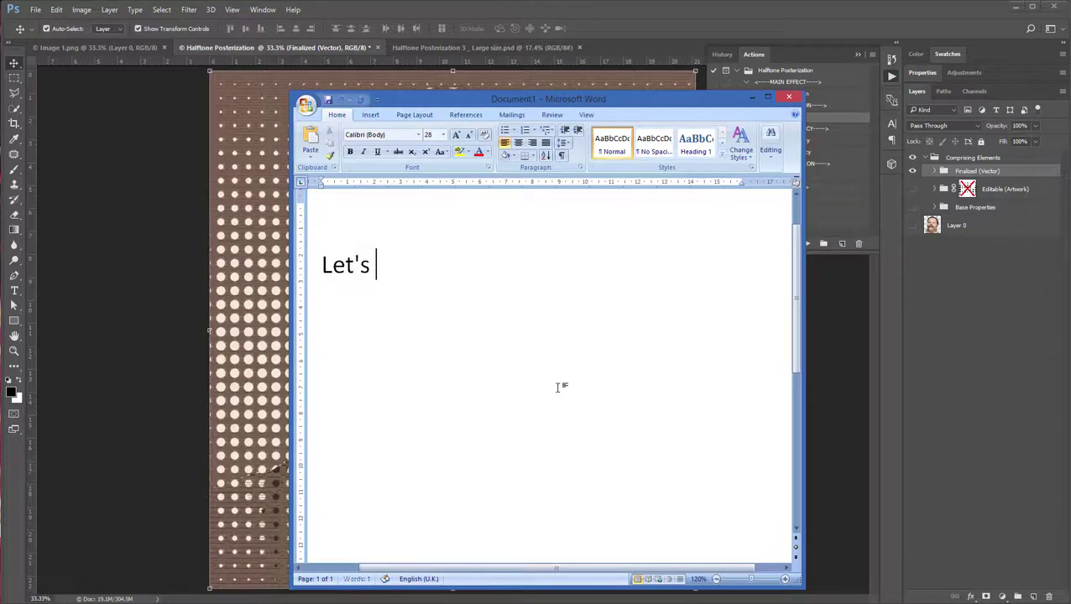
pyautogui.write('change the vector col')
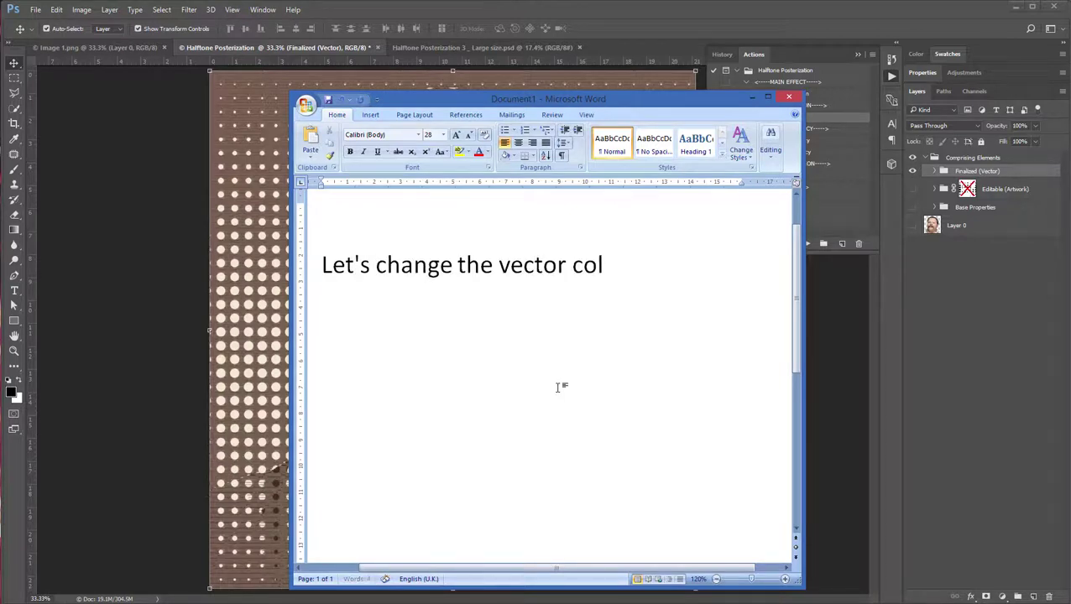
pyautogui.write('ors.')
pyautogui.click(851, 313)
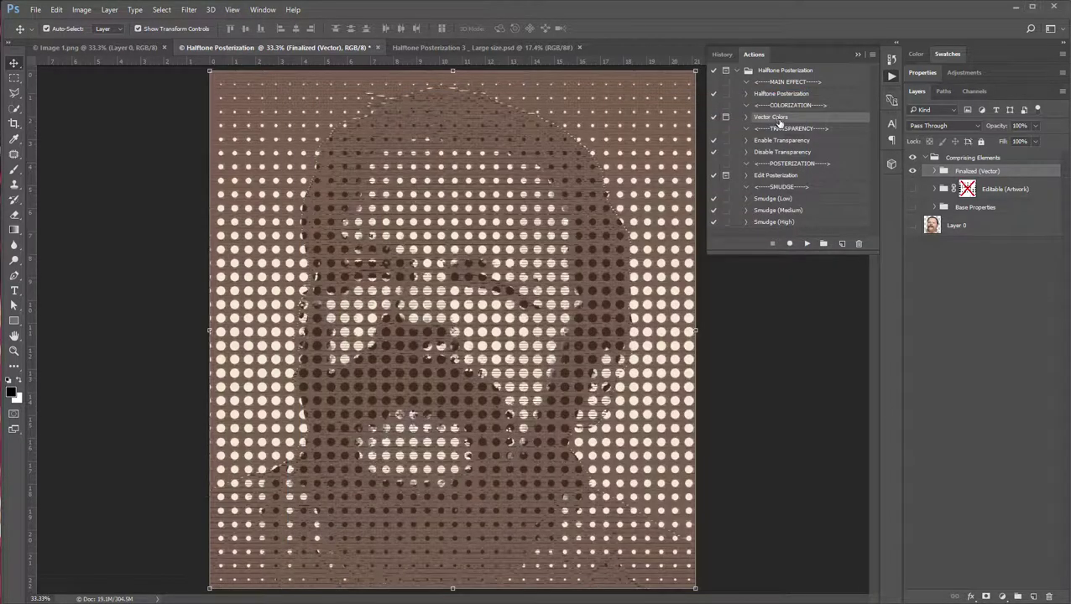
# Play Vector Colors, choosing pale pink, teal-green and dark navy for the three colours
pyautogui.click(806, 244)
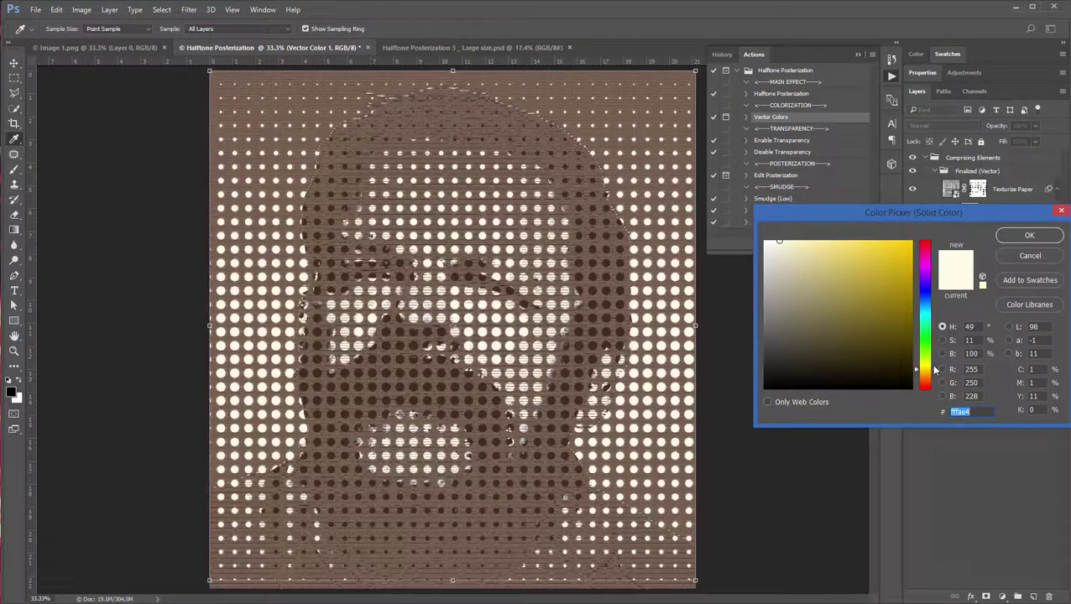
pyautogui.moveTo(934, 370)
pyautogui.mouseDown()
pyautogui.moveTo(937, 380)
pyautogui.moveTo(935, 308)
pyautogui.mouseUp()
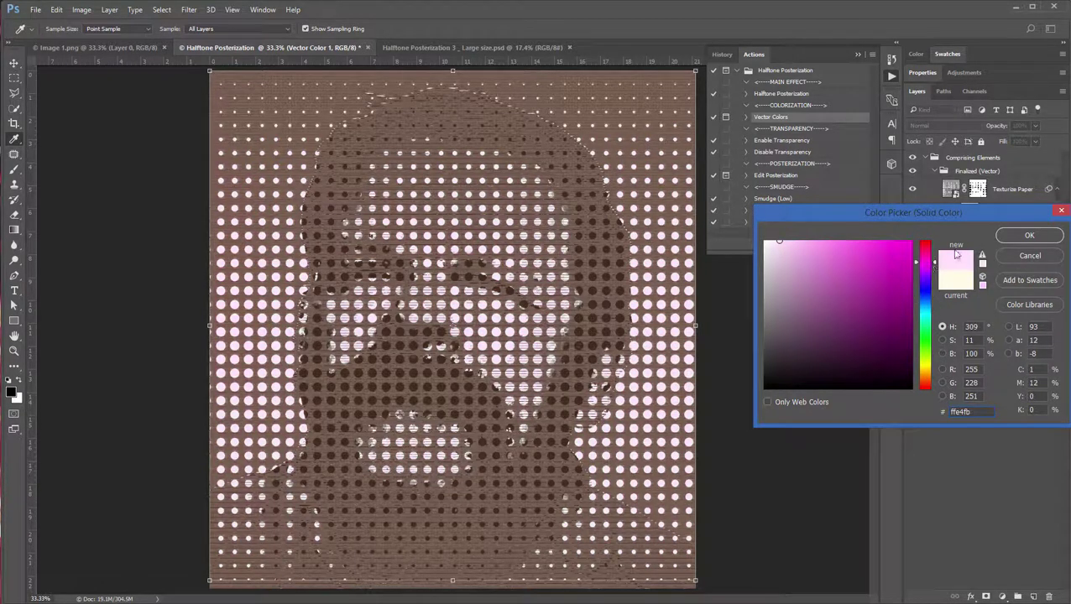
pyautogui.moveTo(938, 381)
pyautogui.mouseDown()
pyautogui.moveTo(932, 264)
pyautogui.moveTo(935, 382)
pyautogui.moveTo(935, 293)
pyautogui.moveTo(904, 330)
pyautogui.mouseUp()
pyautogui.click(819, 338)
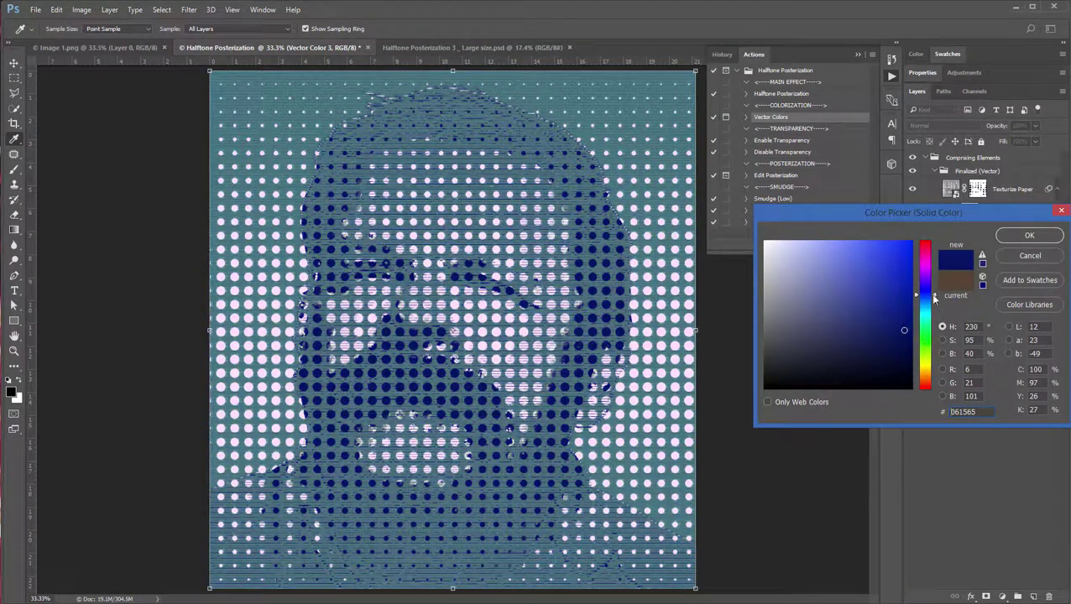
pyautogui.click(1024, 237)
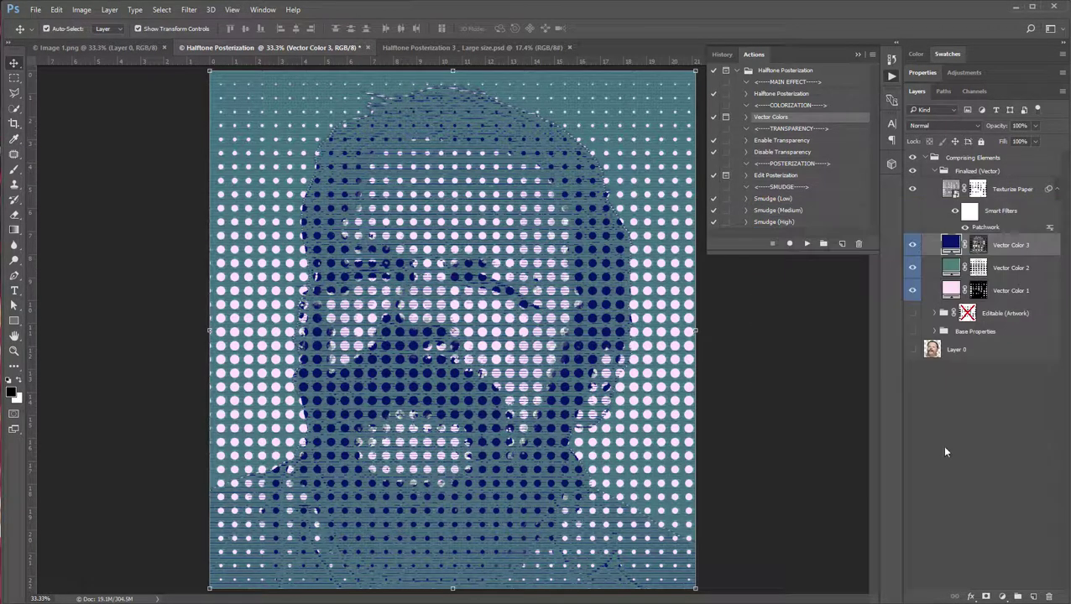
pyautogui.hotkey('alt', 'Tab')
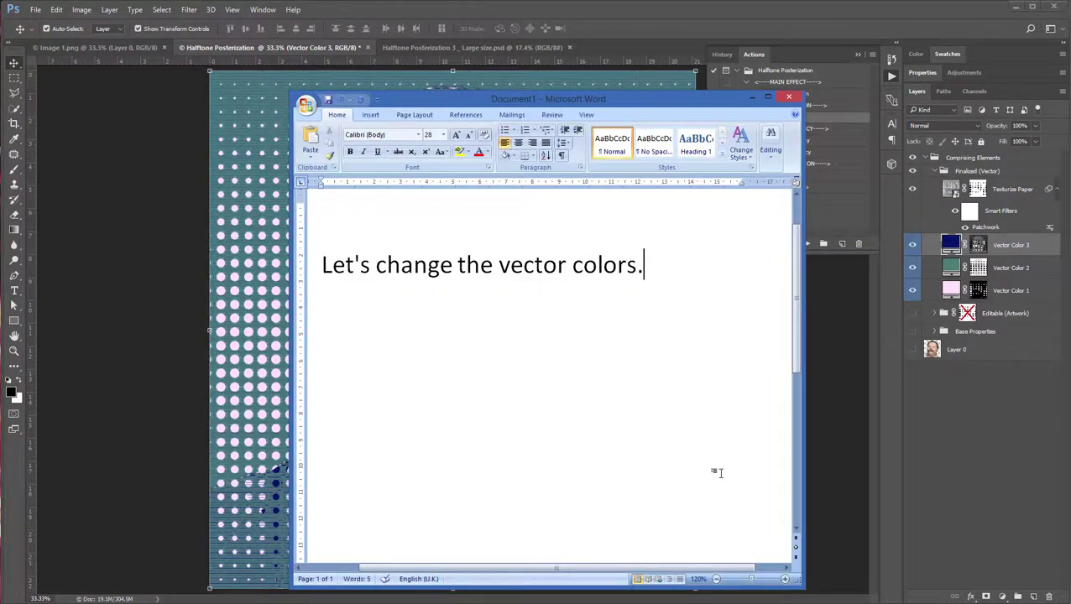
# Write notes praising sub-action flexibility and explaining replaying vector colors reverts to default colours
pyautogui.hotkey('ctrl', 'a')
pyautogui.write('gREAT')
pyautogui.press('BackSpace')
pyautogui.press('BackSpace')
pyautogui.press('BackSpace')
pyautogui.write('Great ')
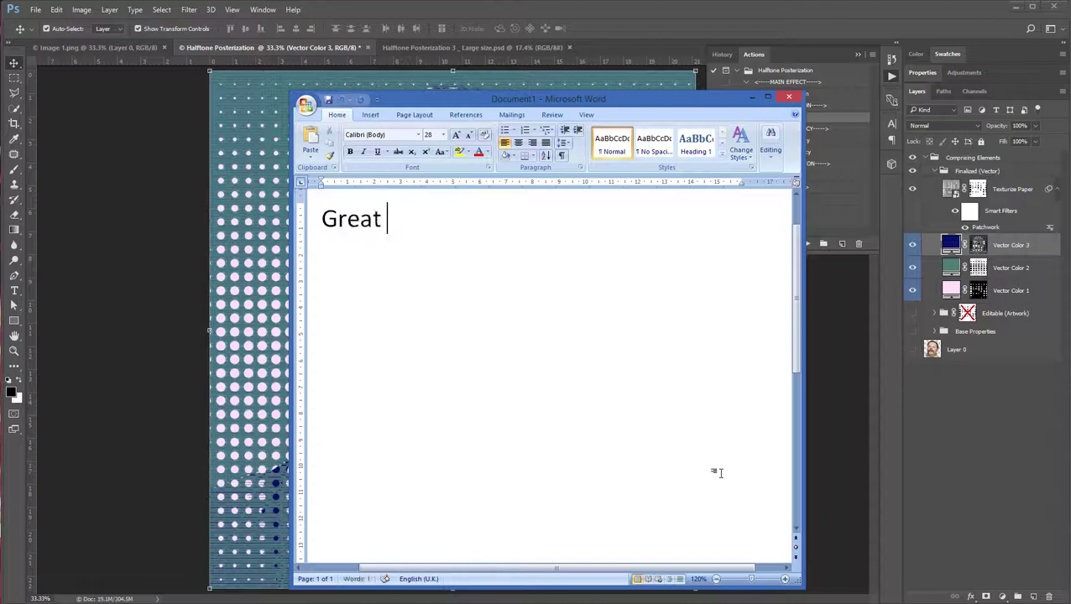
pyautogui.write('flexibility with')
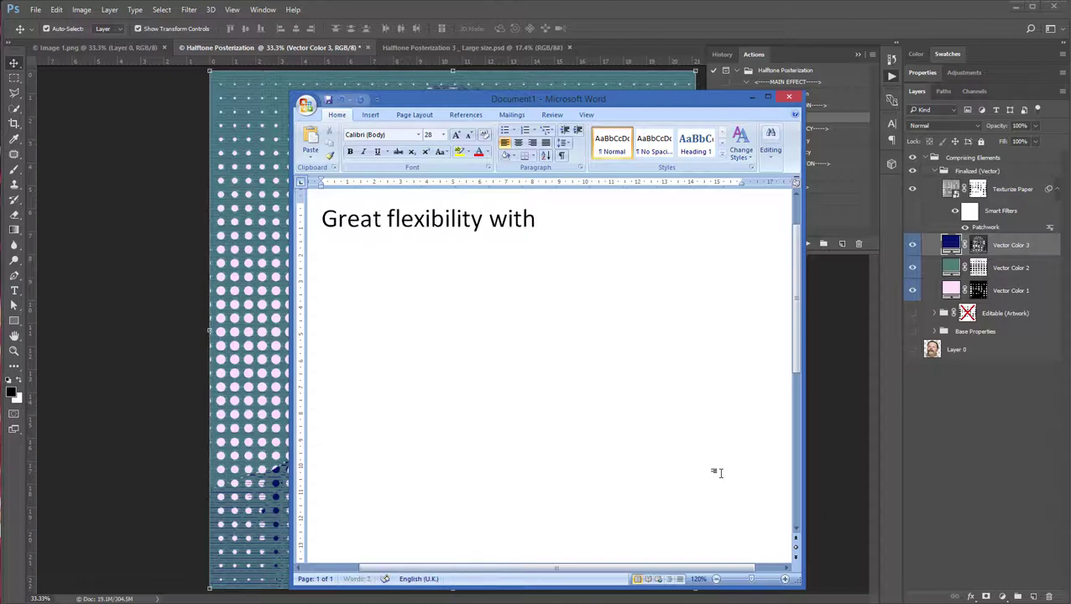
pyautogui.write(' the customization')
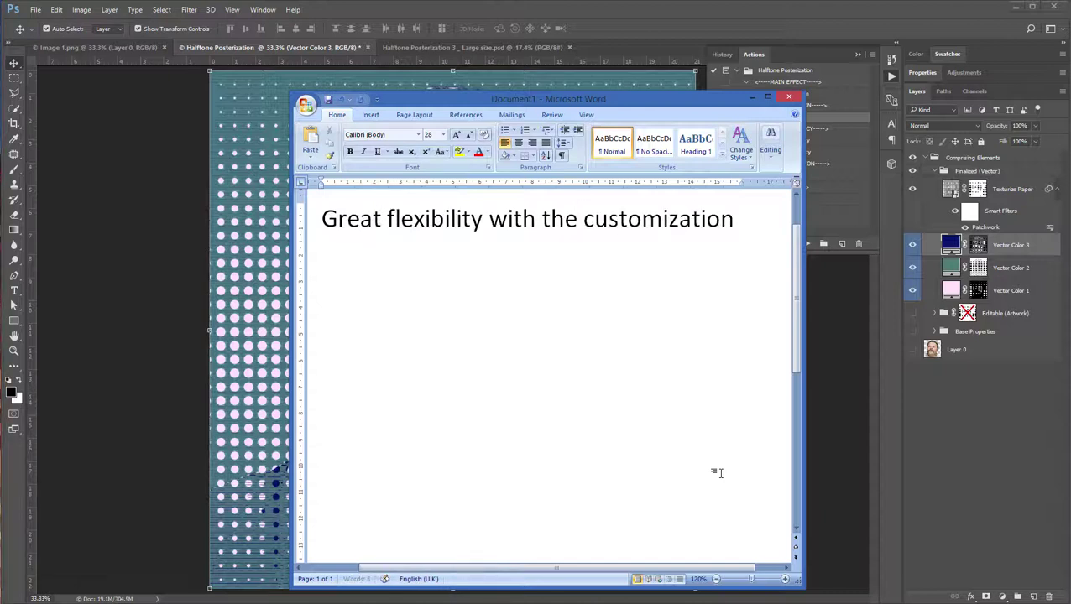
pyautogui.write(' using our sub-')
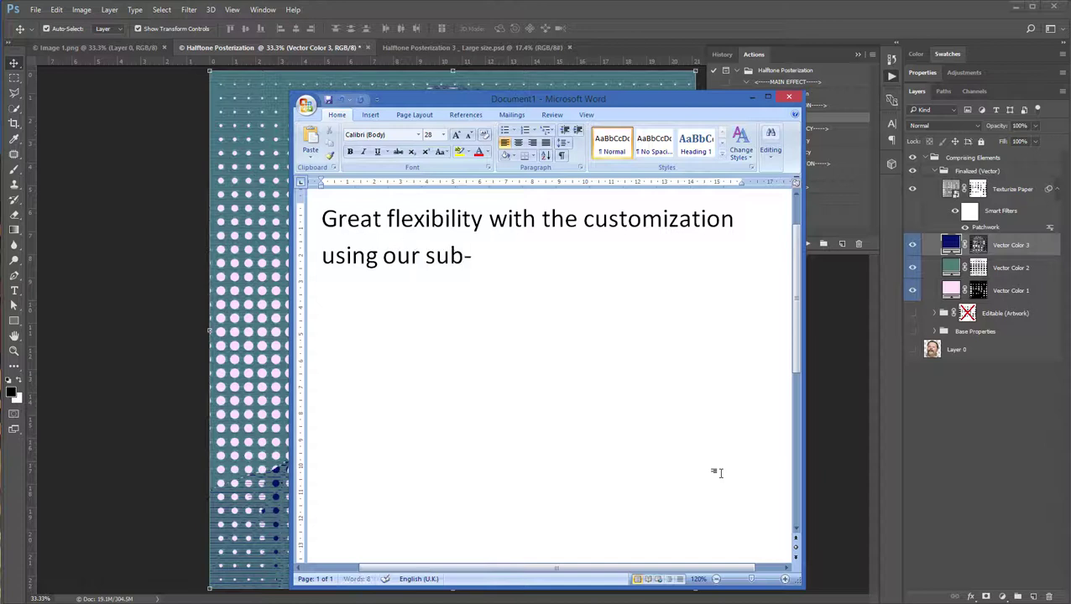
pyautogui.write('actions.')
pyautogui.moveTo(674, 98); pyautogui.dragTo(543, 103)
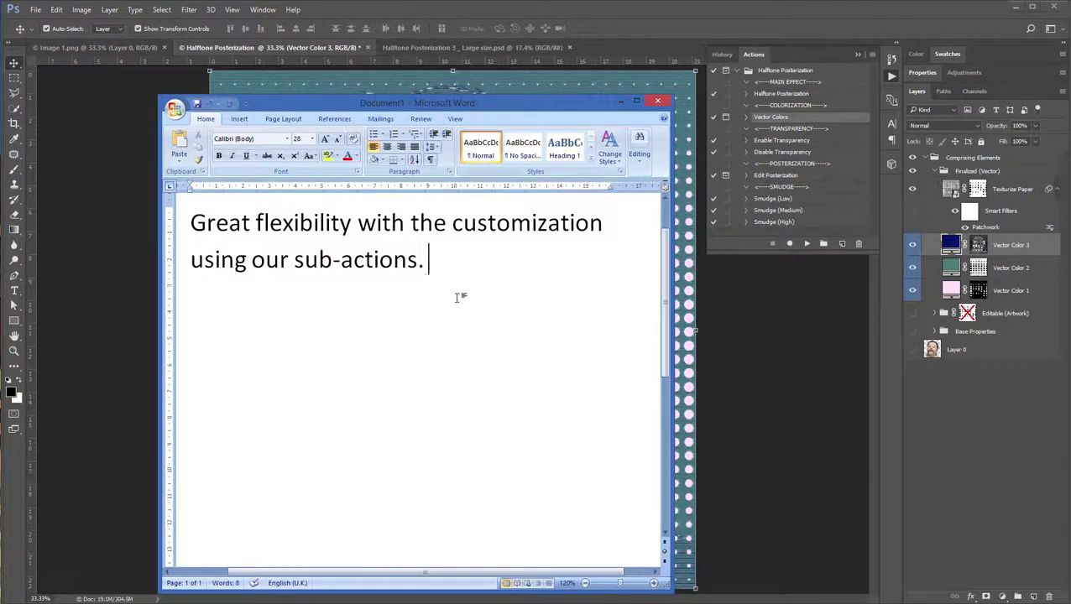
pyautogui.write('To revert back to t')
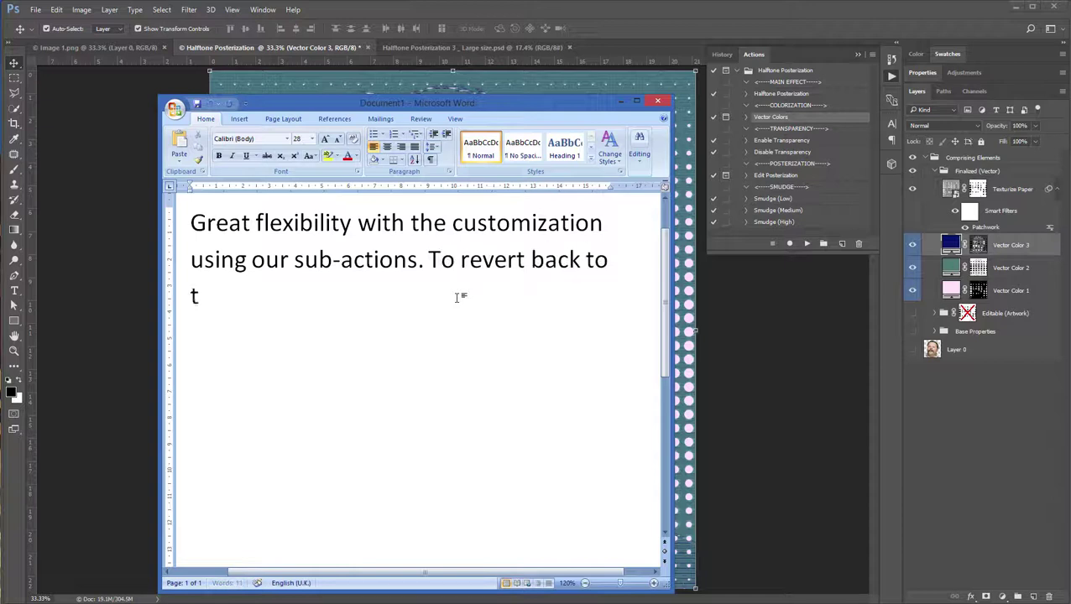
pyautogui.write('he original/')
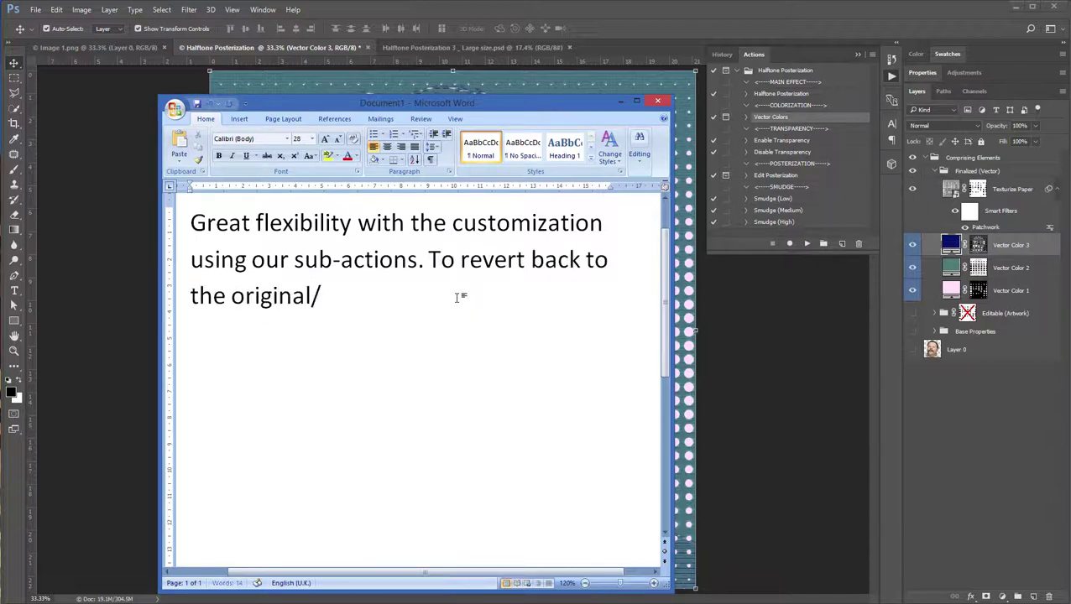
pyautogui.write('default colors, simply ')
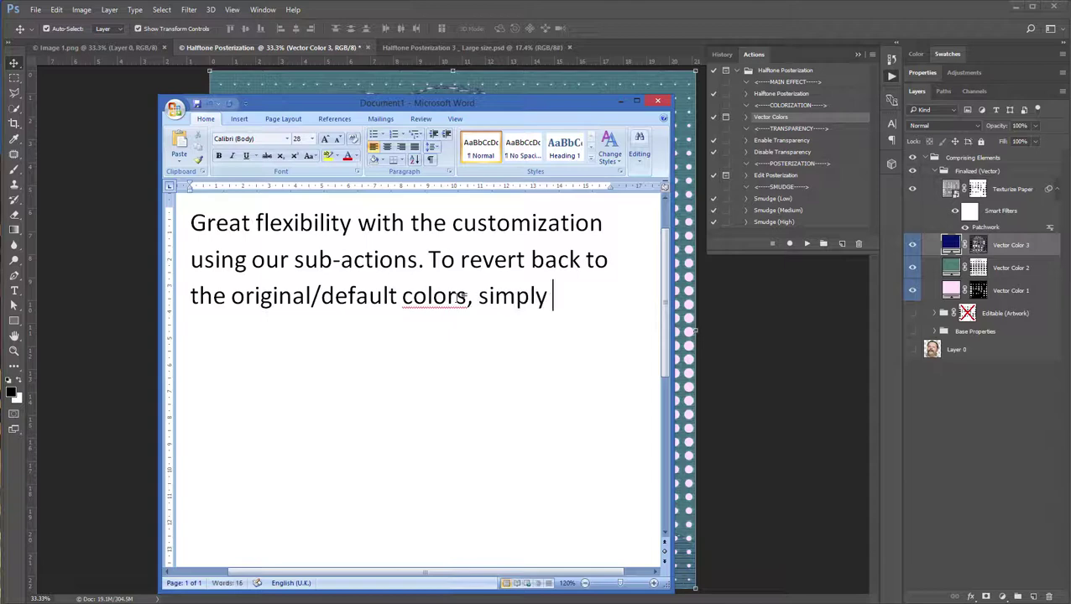
pyautogui.write('play the vector colors')
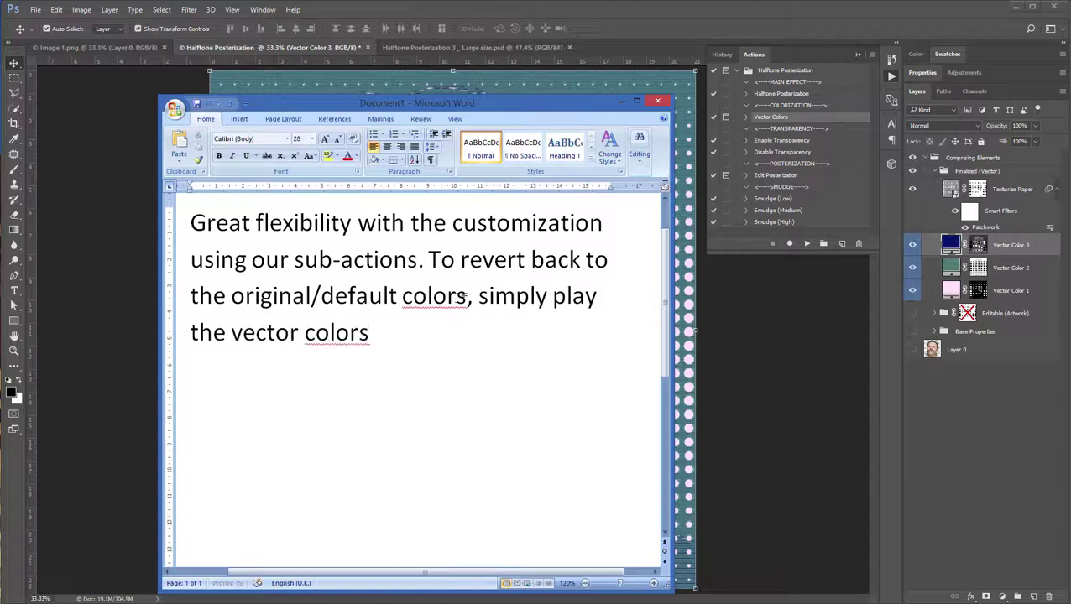
pyautogui.write('action again')
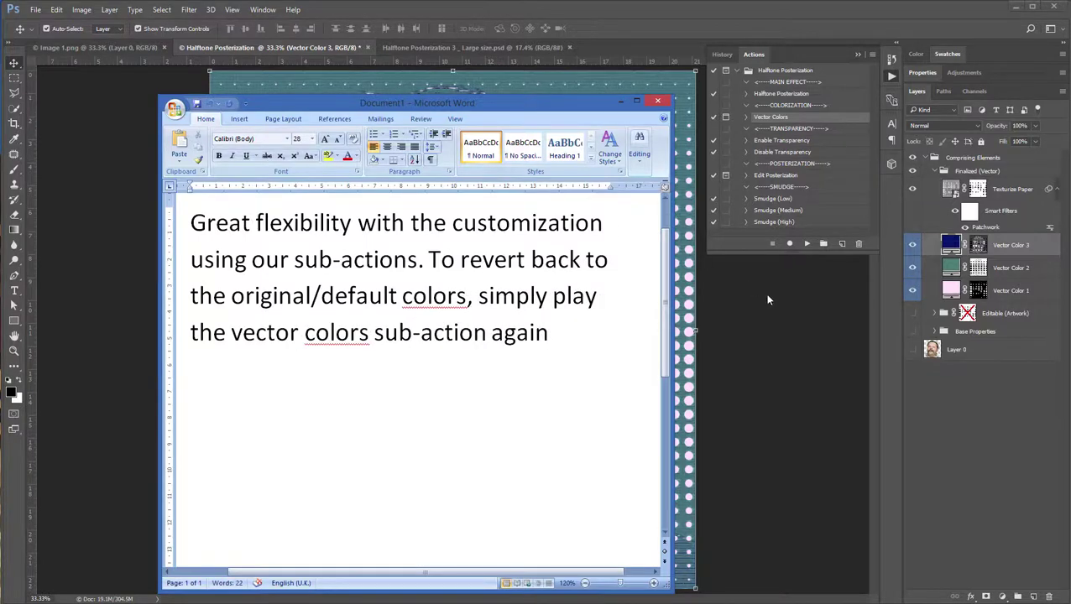
pyautogui.click(767, 299)
# Replay Vector Colors, accepting the default colours to restore brown and cream
pyautogui.click(806, 244)
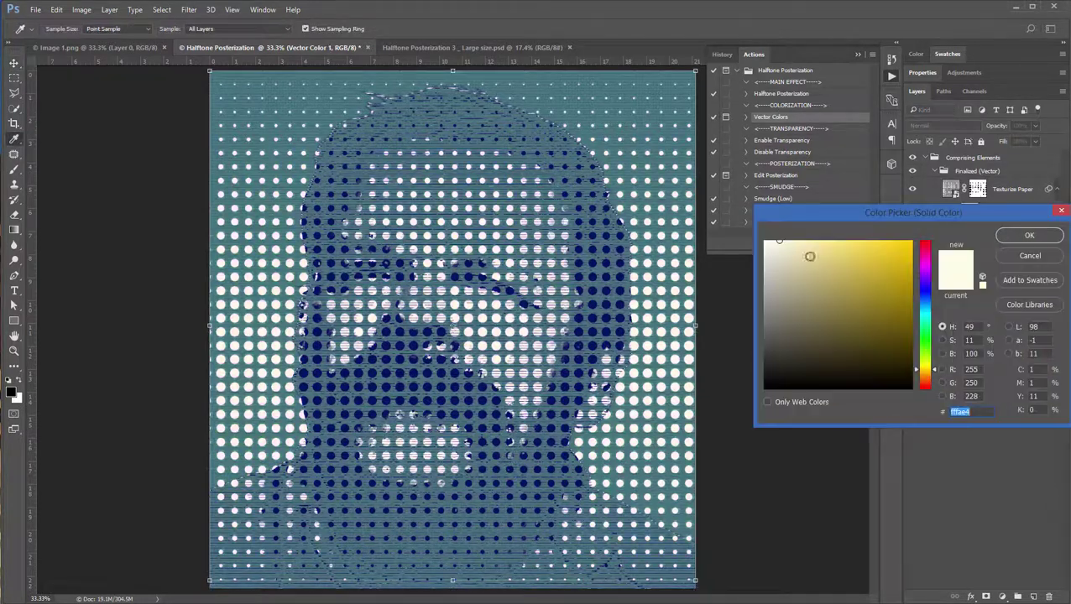
pyautogui.click(1018, 237)
pyautogui.click(1022, 240)
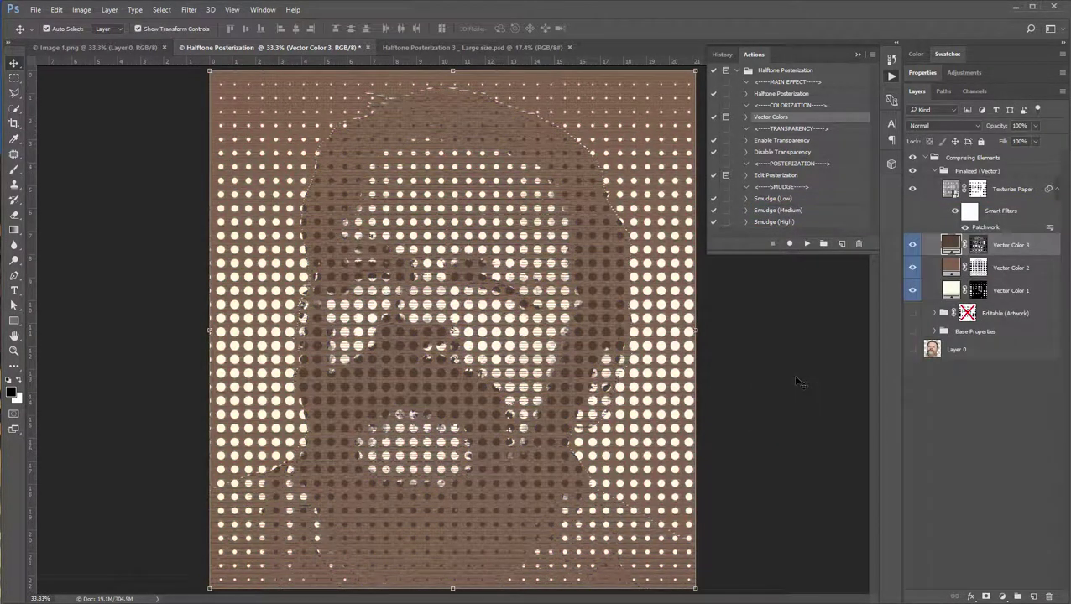
pyautogui.hotkey('alt', 'Tab')
# Start the note: 'This action includes center-halftone transparency'
pyautogui.hotkey('ctrl', 'a')
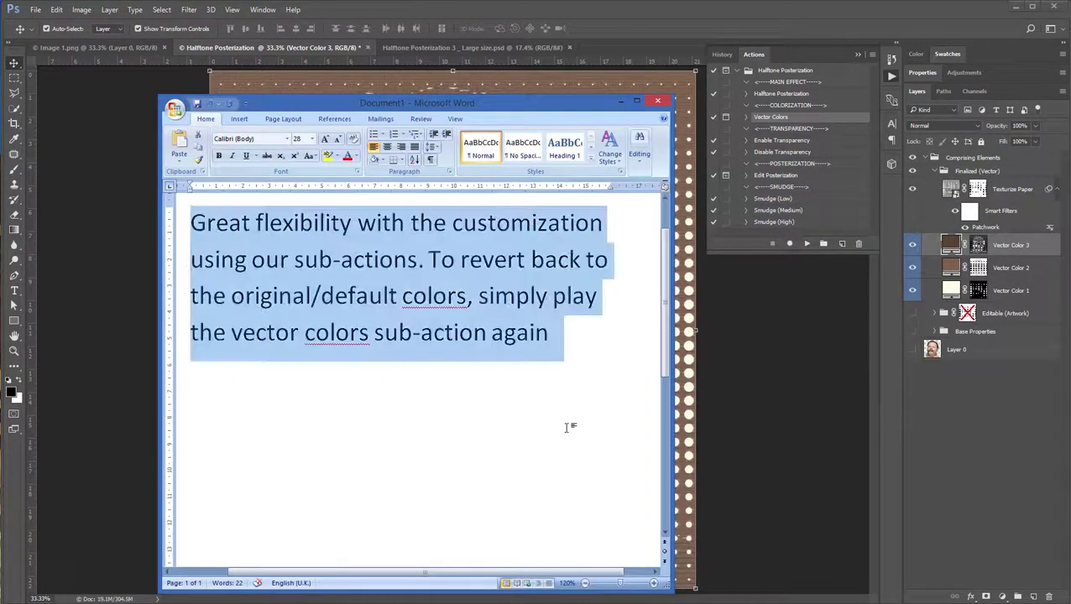
pyautogui.write('This action')
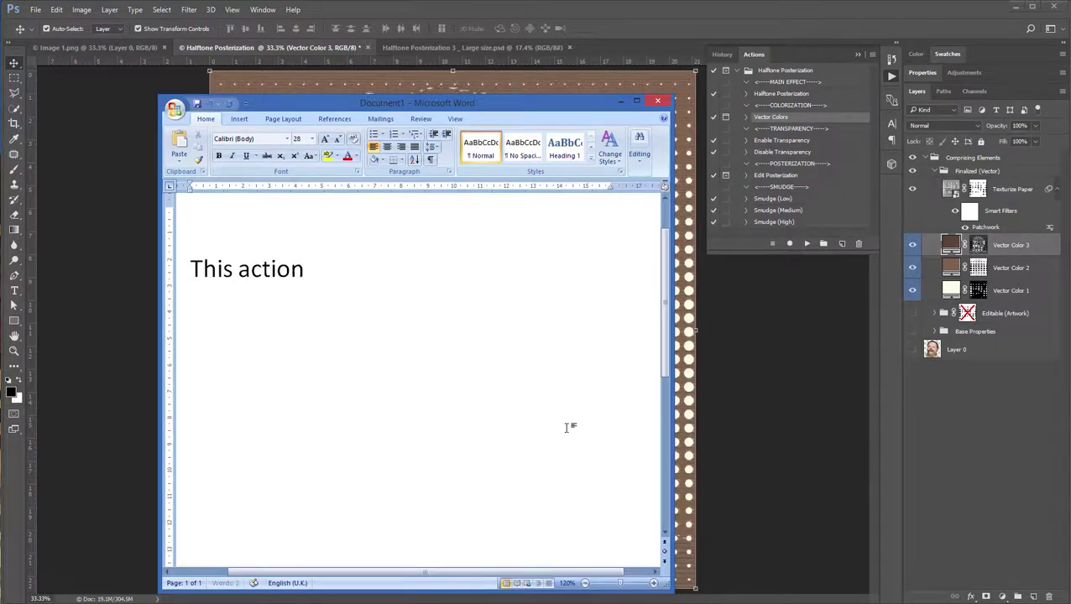
pyautogui.write(' includes trans')
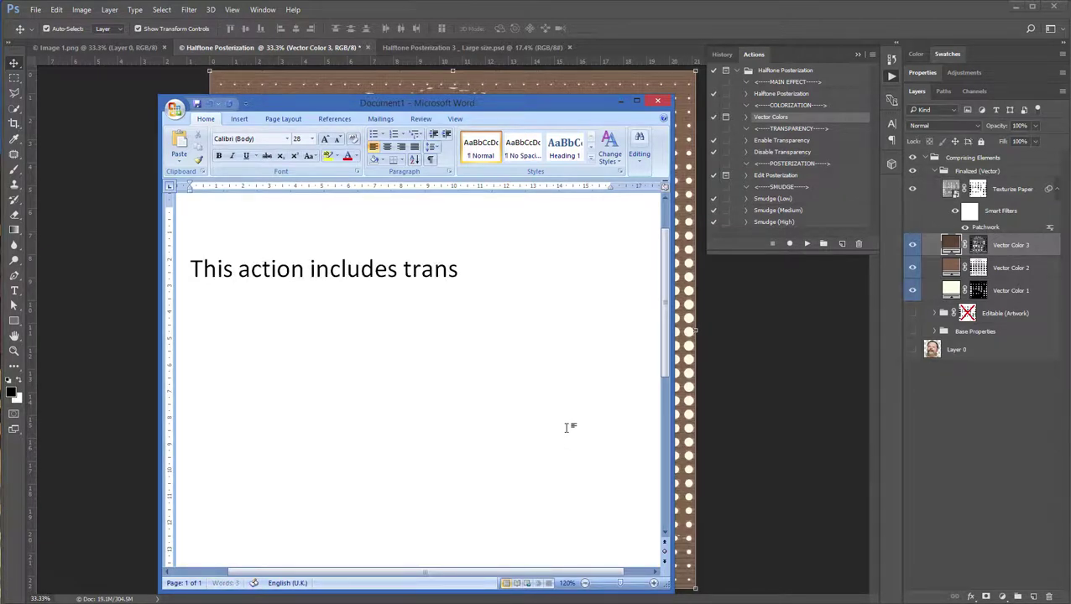
pyautogui.press('BackSpace')
pyautogui.press('BackSpace')
pyautogui.press('BackSpace')
pyautogui.press('BackSpace')
pyautogui.press('BackSpace')
pyautogui.write('halftone')
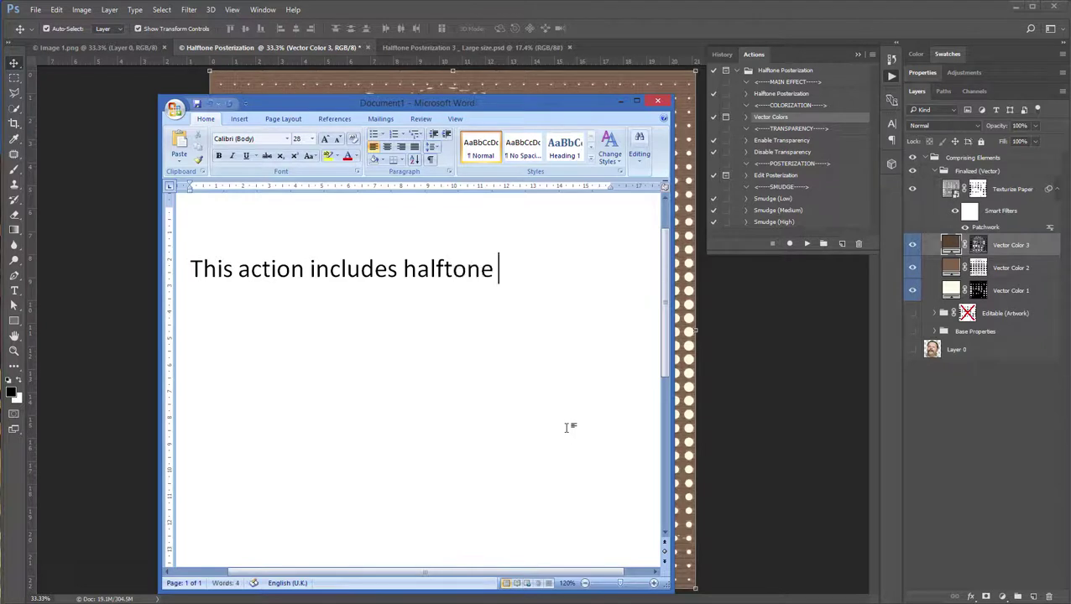
pyautogui.hotkey('ctrl', 'Left')
pyautogui.write('cen')
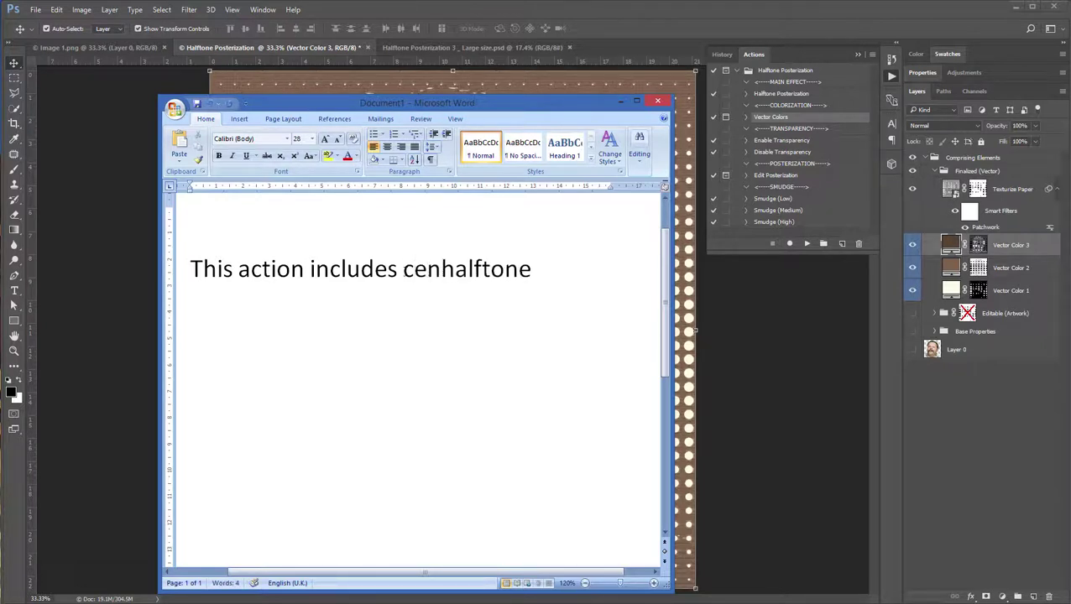
pyautogui.write('ter-')
pyautogui.click(592, 272)
pyautogui.write('trans')
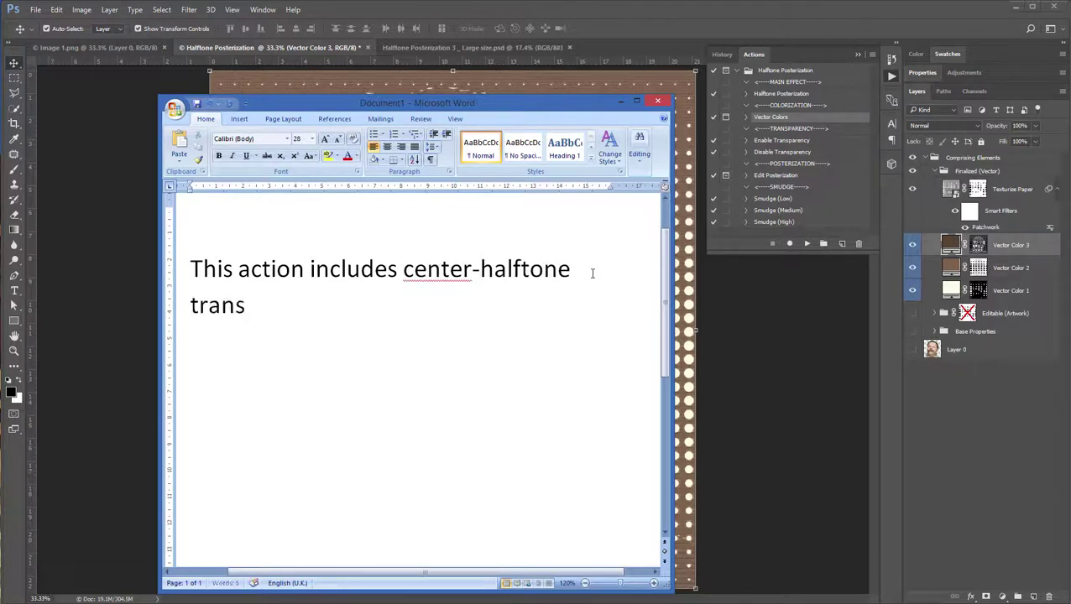
pyautogui.write('parency')
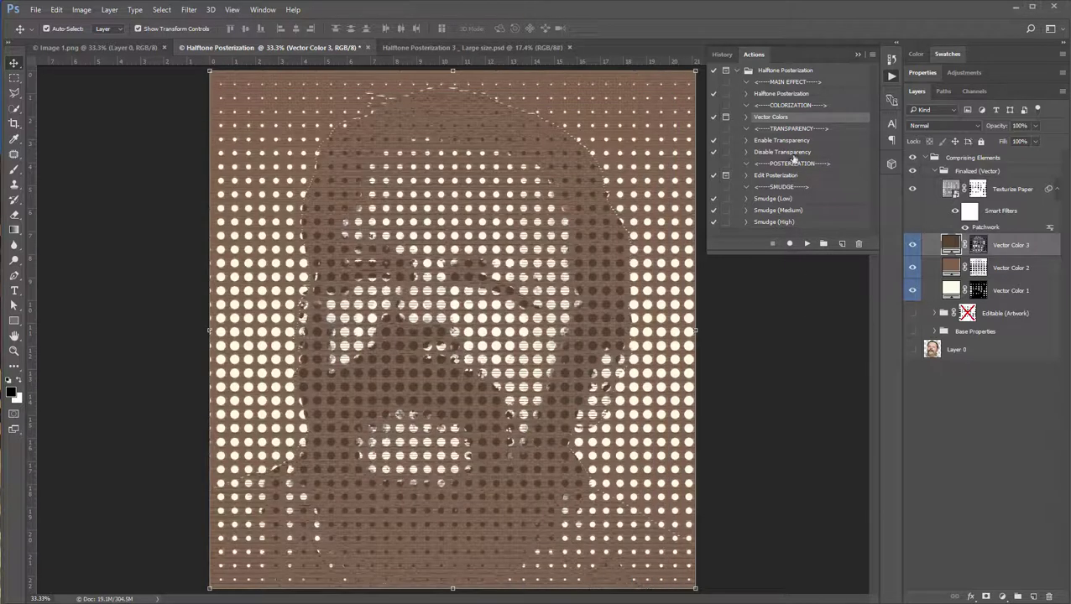
# Play Enable Transparency and note the artwork can serve as a mockup on any background
pyautogui.click(789, 141)
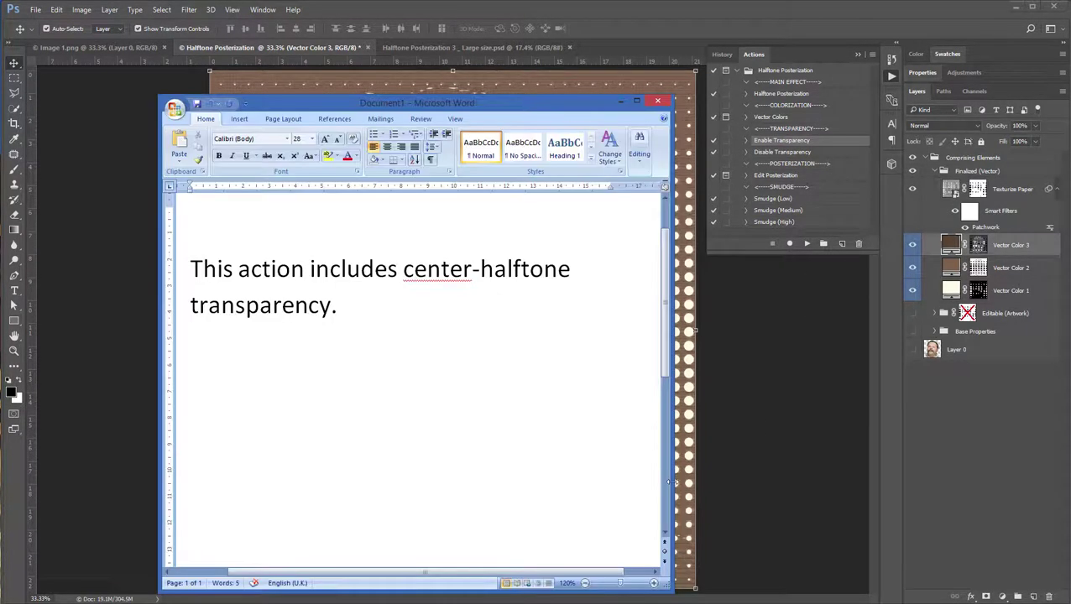
pyautogui.write(' You can enable it by')
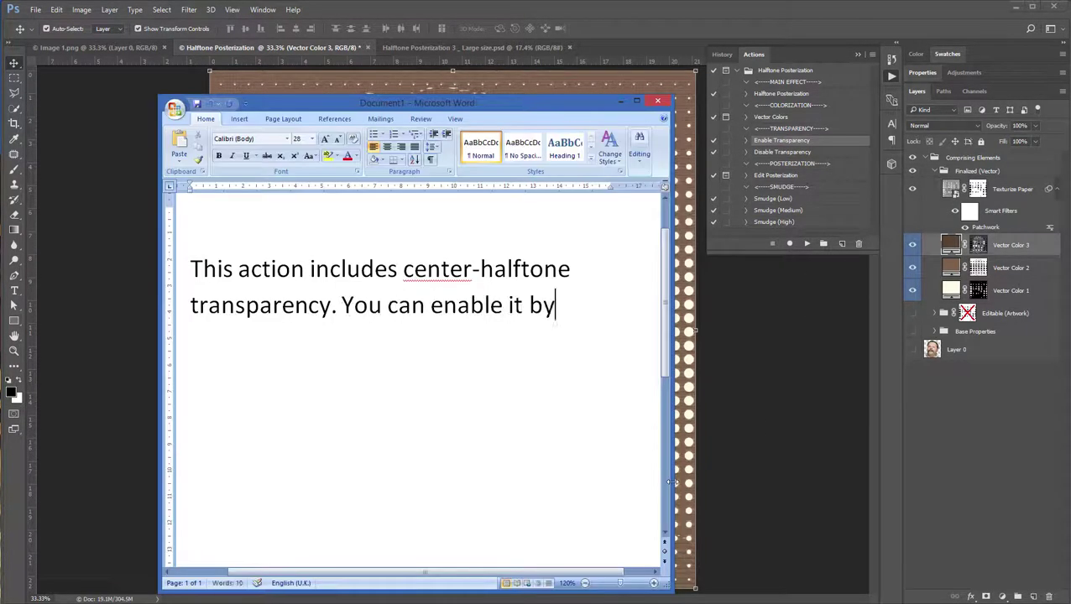
pyautogui.write(' clicking')
pyautogui.press('BackSpace')
pyautogui.press('BackSpace')
pyautogui.press('BackSpace')
pyautogui.write("laying 'Enable")
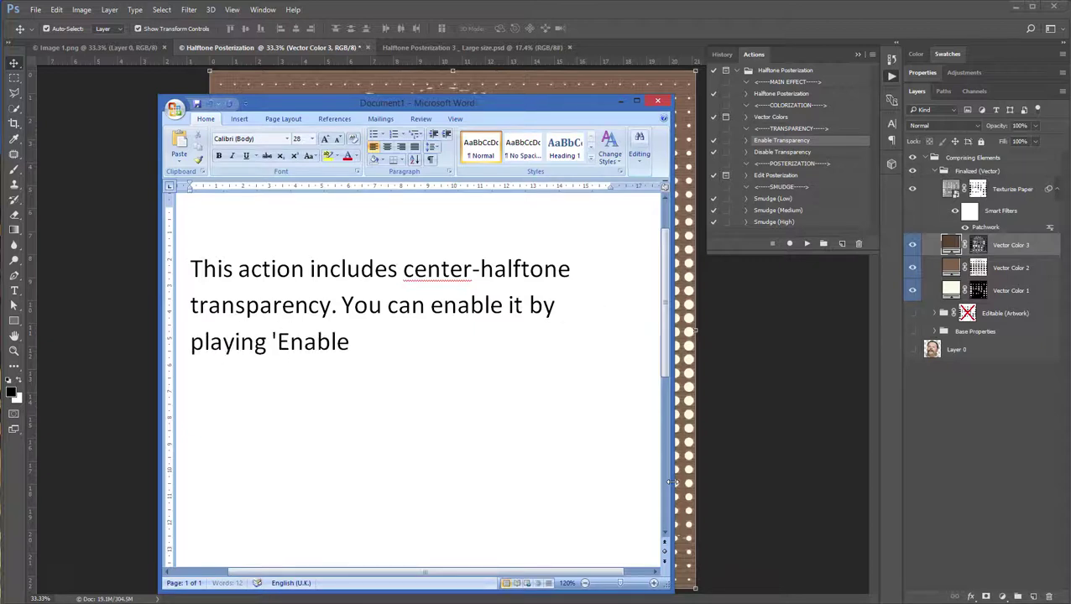
pyautogui.write(' Transparency')
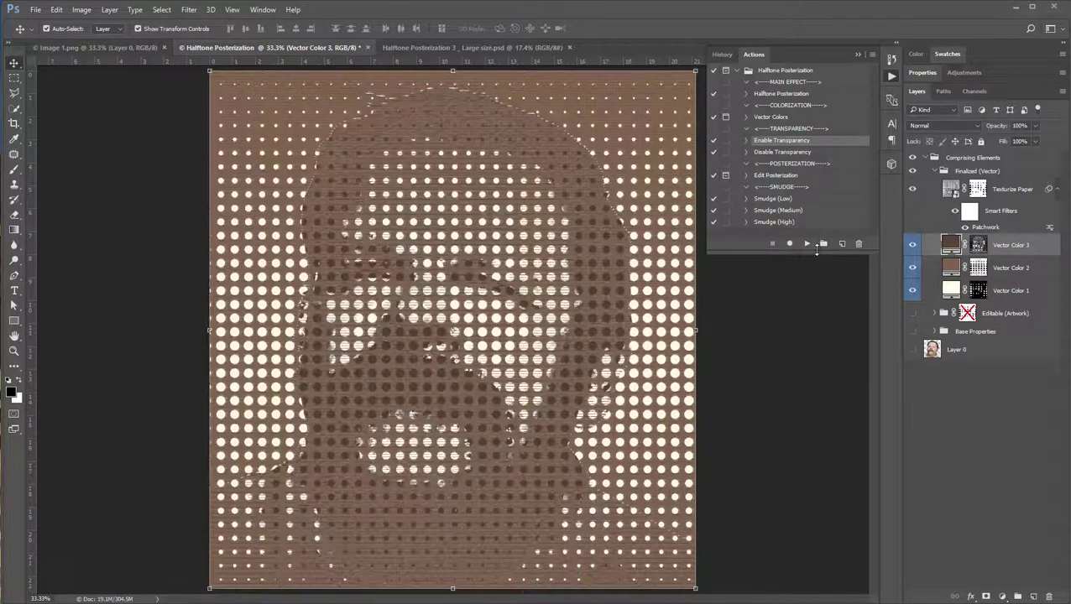
pyautogui.click(807, 244)
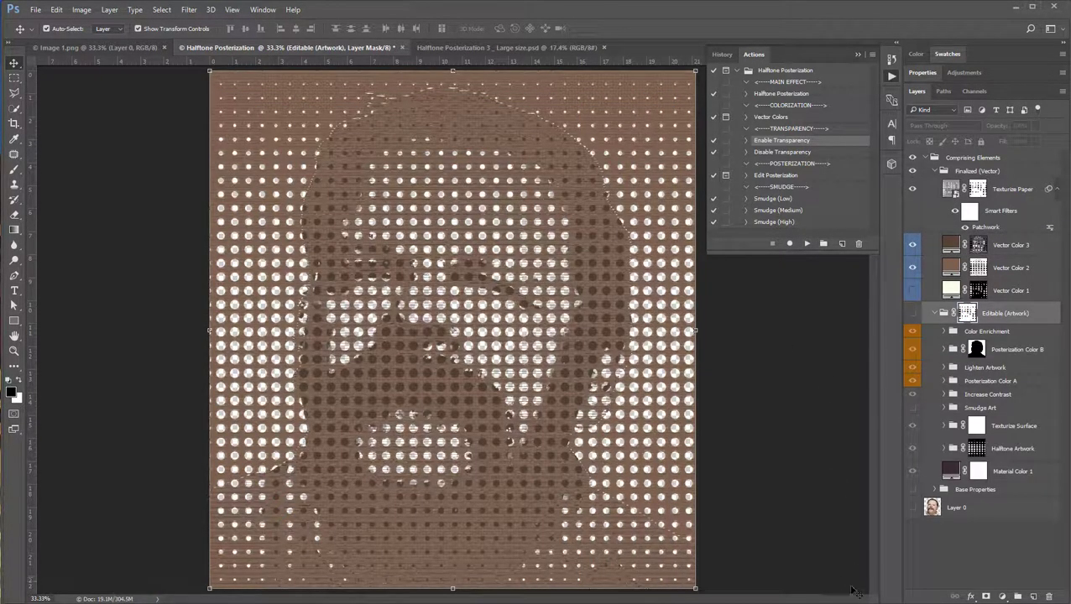
pyautogui.write('... th')
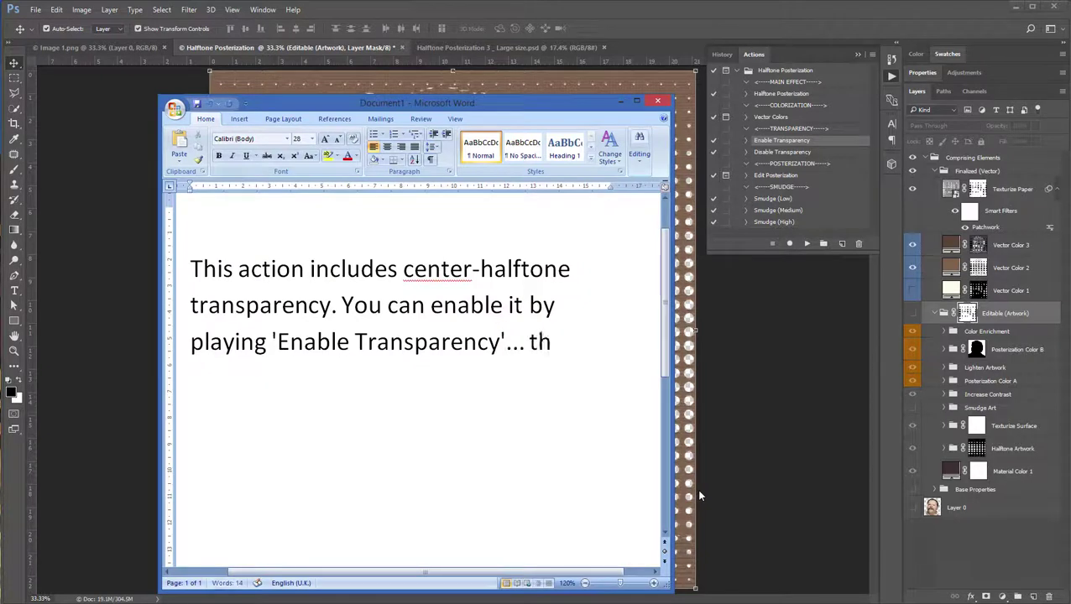
pyautogui.write('at means')
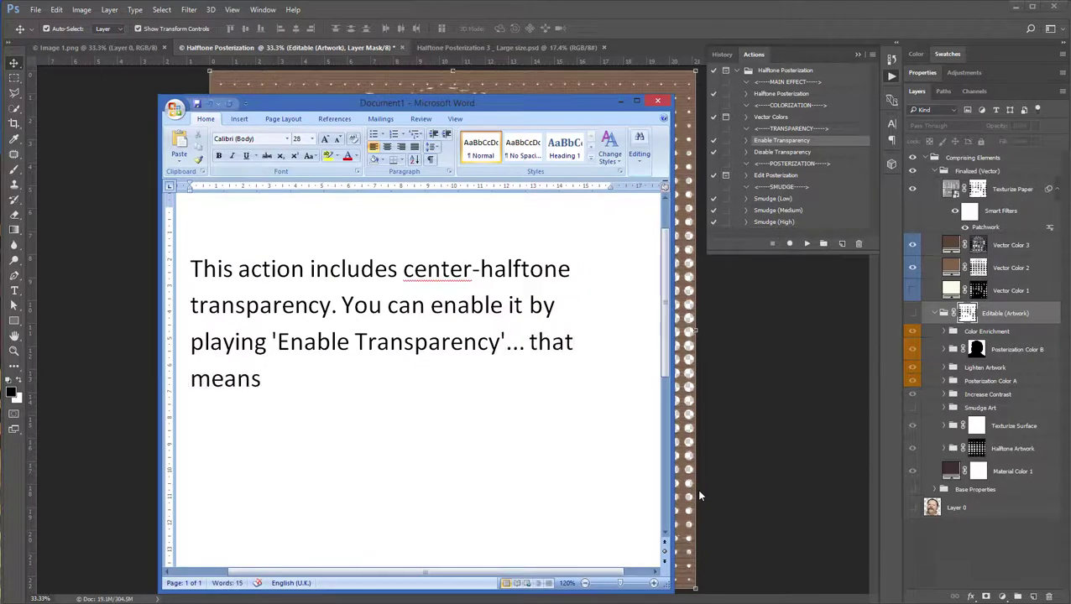
pyautogui.write(' you can use')
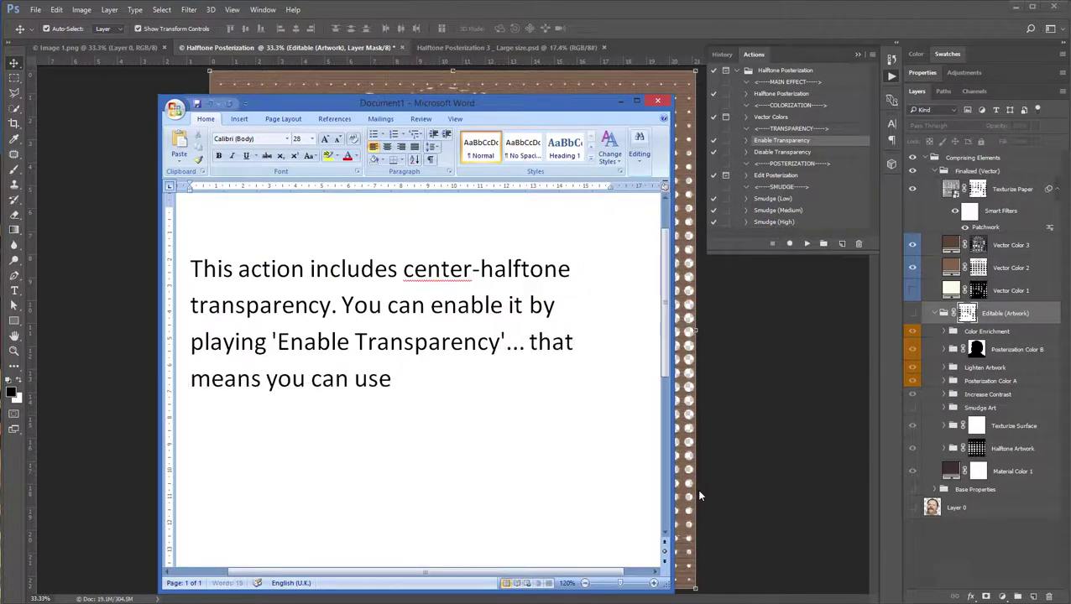
pyautogui.write(' it as a mockup and p')
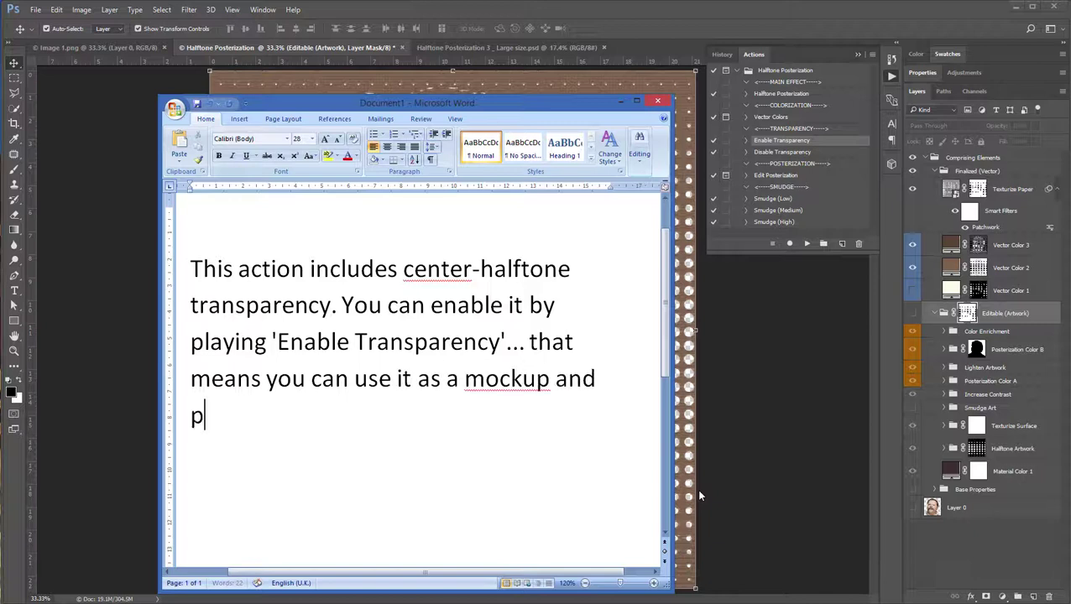
pyautogui.write('lace it on any')
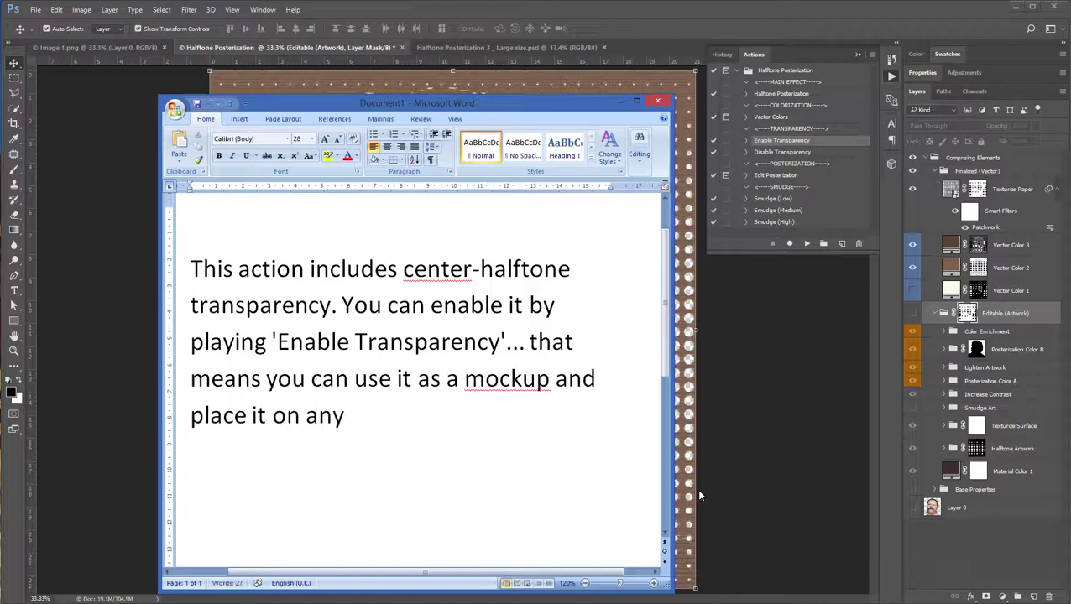
pyautogui.write('t background')
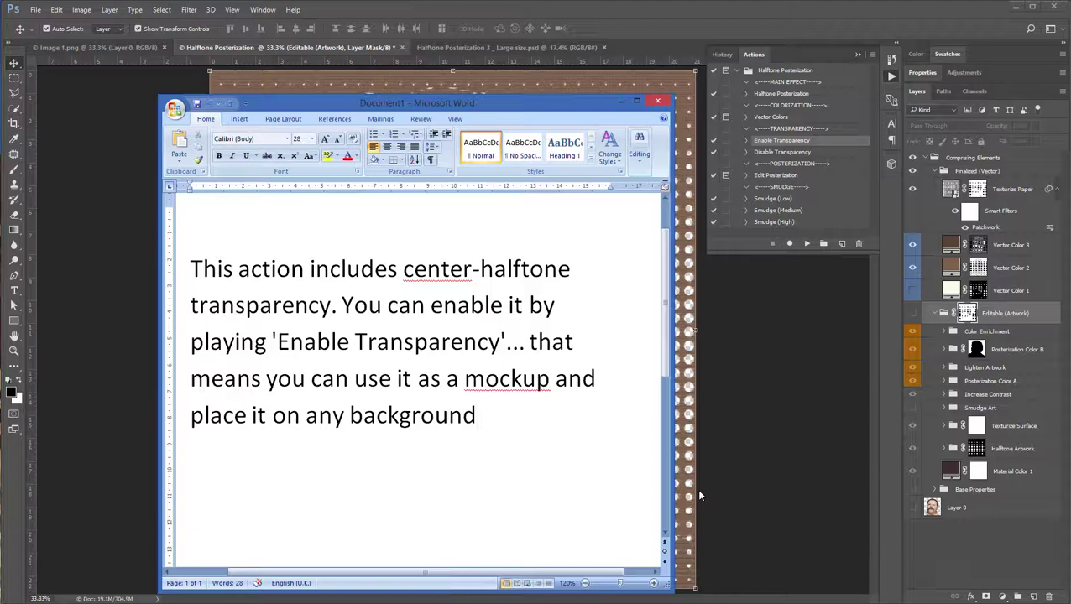
pyautogui.write(' - on the wall, on')
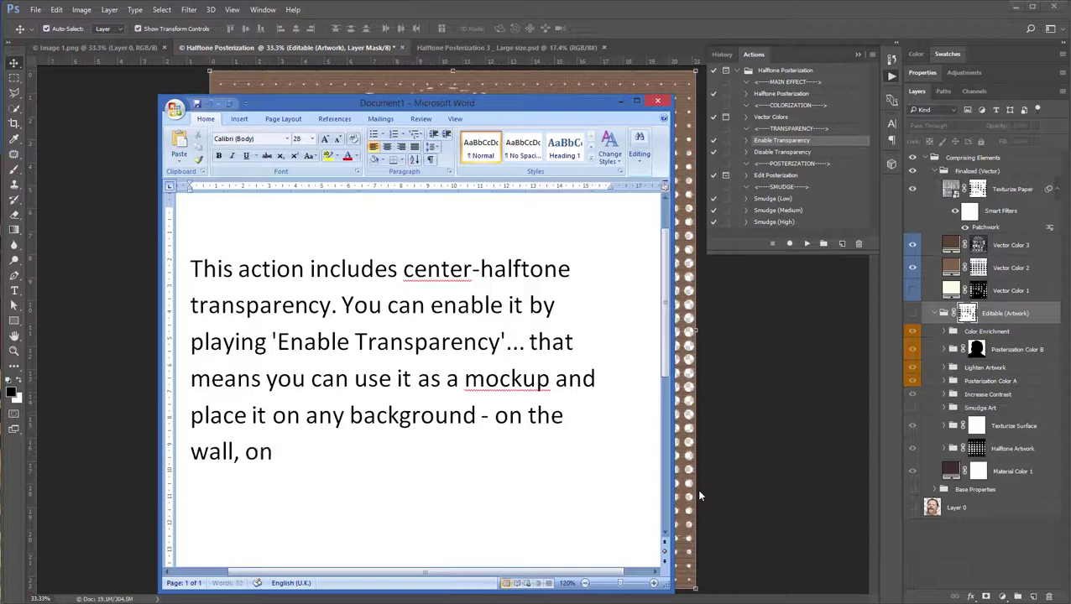
pyautogui.write('a glass')
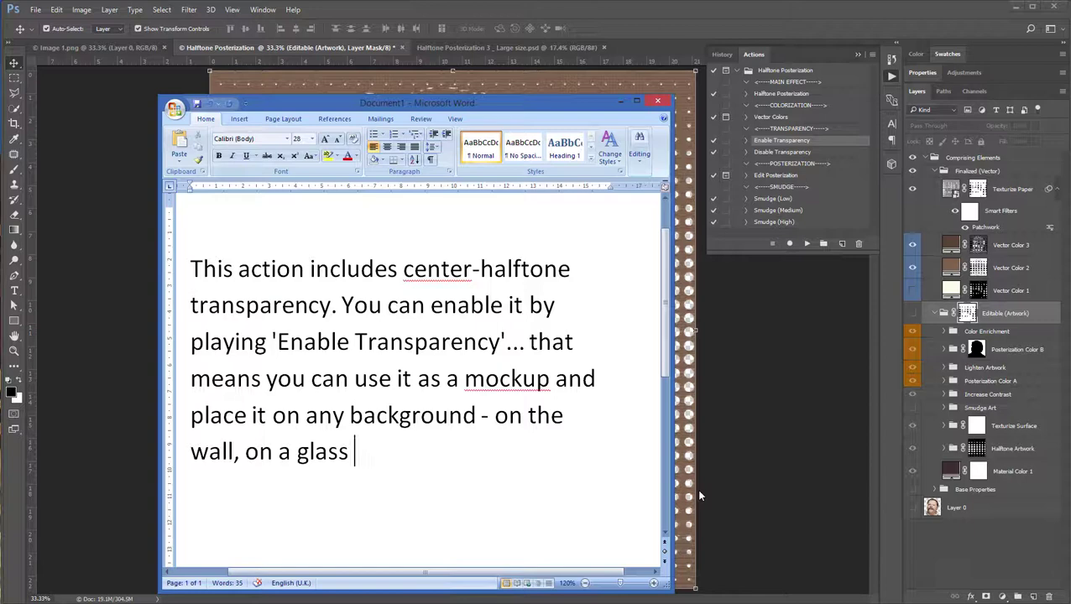
pyautogui.write('and much more.')
# Play the Disable Transparency sub-action to turn transparency off again
pyautogui.click(757, 402)
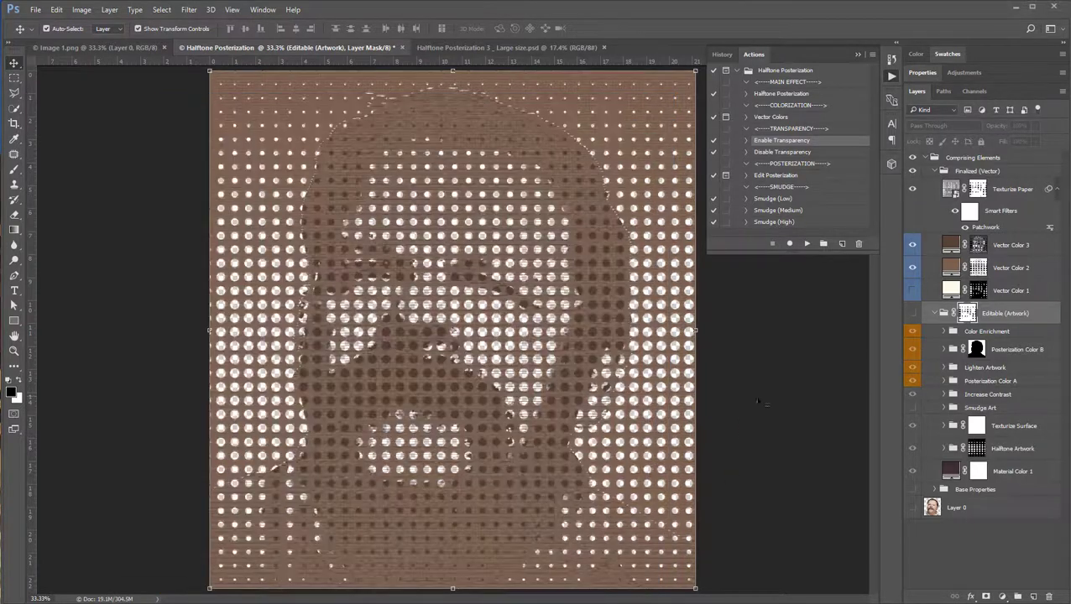
pyautogui.click(797, 153)
pyautogui.click(806, 243)
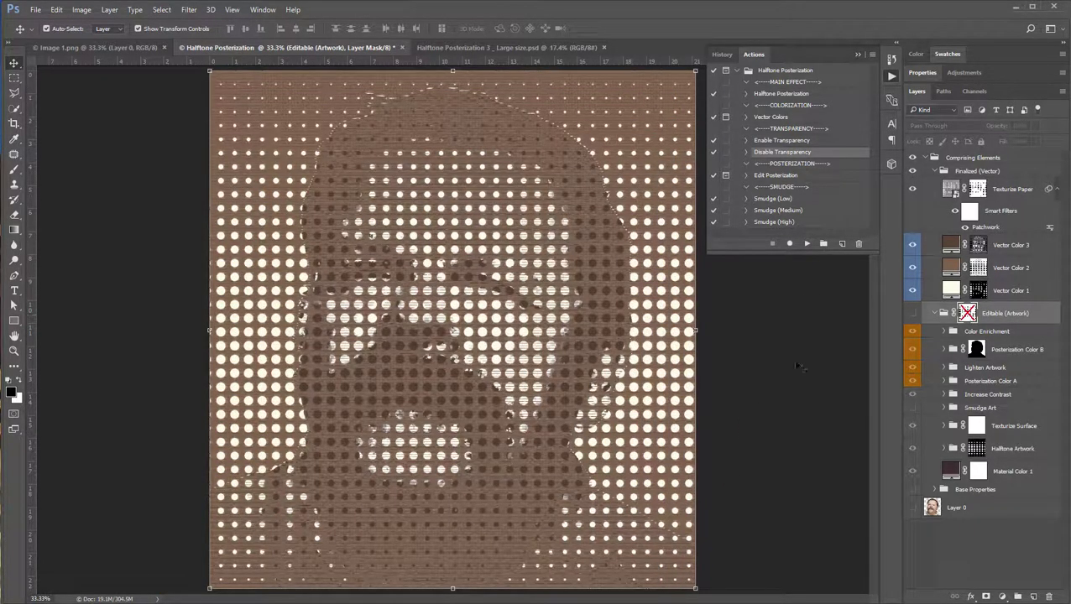
pyautogui.hotkey('alt', 'Tab')
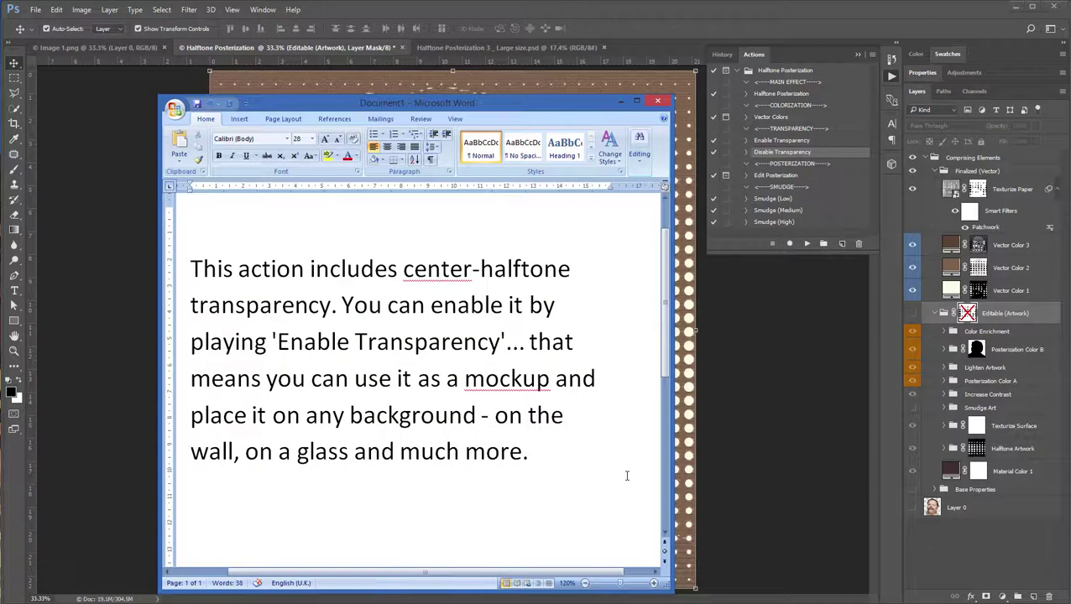
# Change the note to 'You can also edit the posterization level/threshold'
pyautogui.hotkey('ctrl', 'a')
pyautogui.write('You can also edit t')
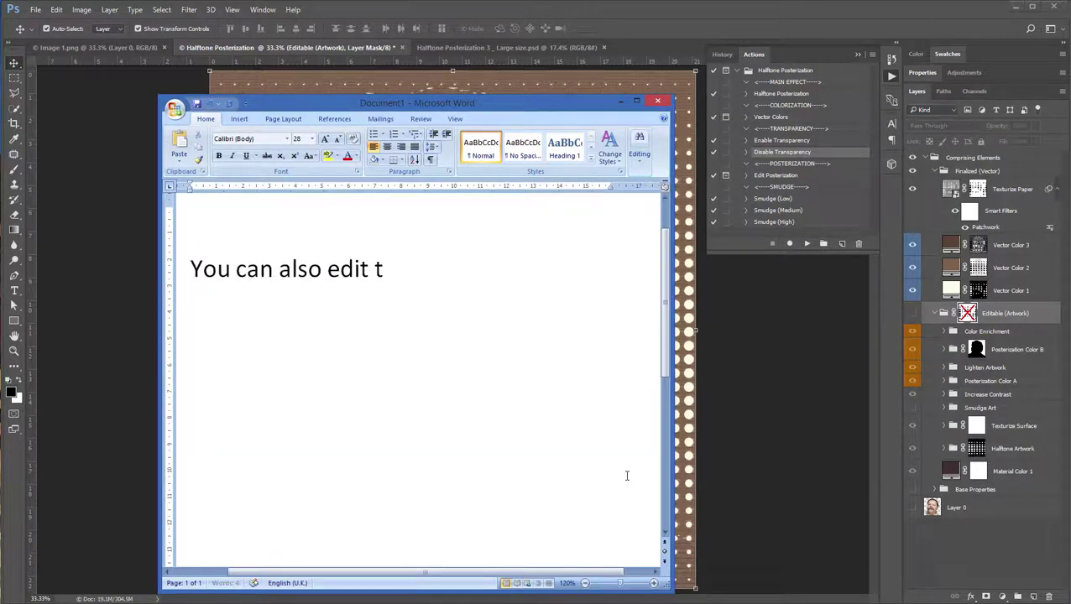
pyautogui.write('he posterization leve')
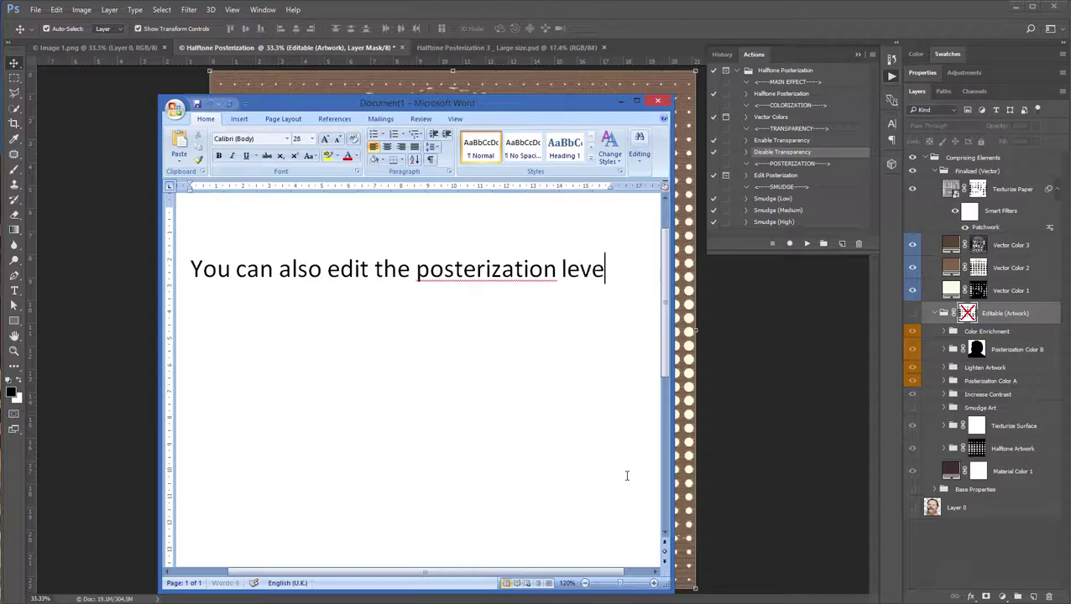
pyautogui.write('l/threshold.')
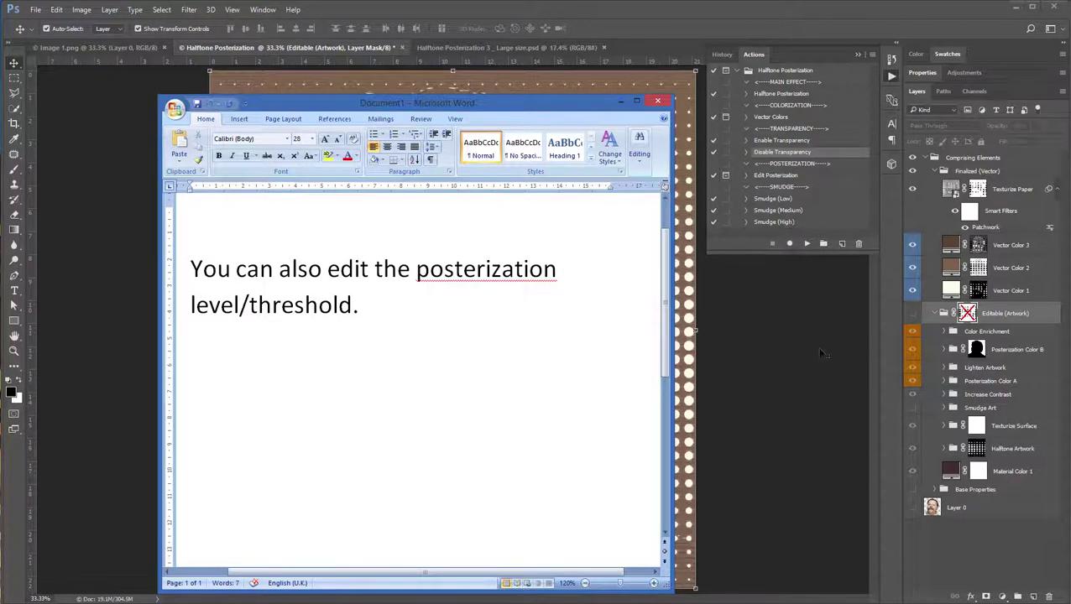
pyautogui.click(817, 353)
# Play Edit Posterization, lowering the Chalk & Charcoal Charcoal Area before applying
pyautogui.click(776, 175)
pyautogui.click(805, 245)
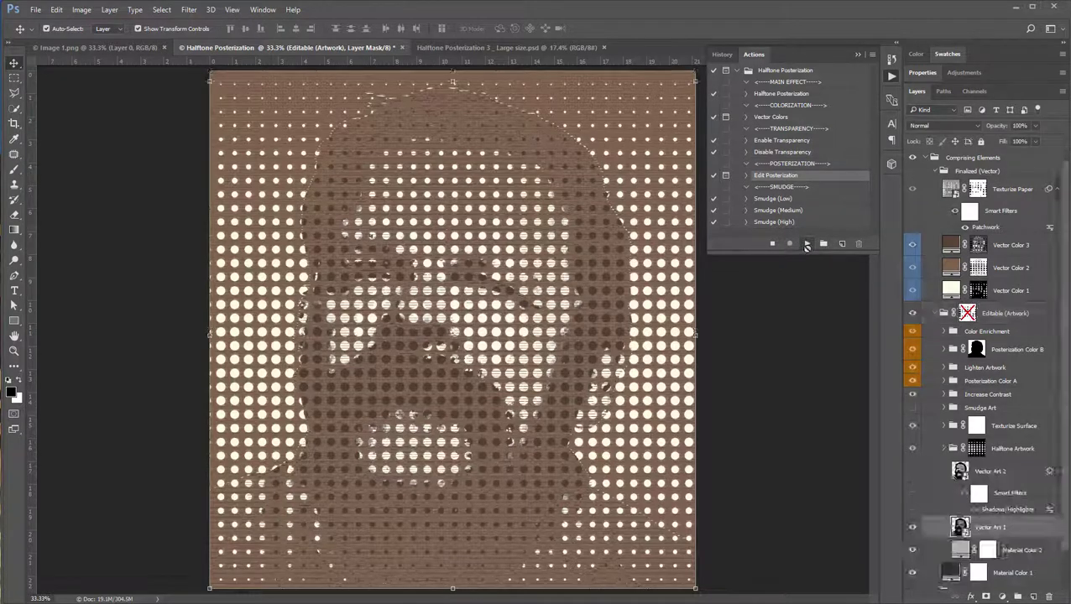
pyautogui.click(570, 218)
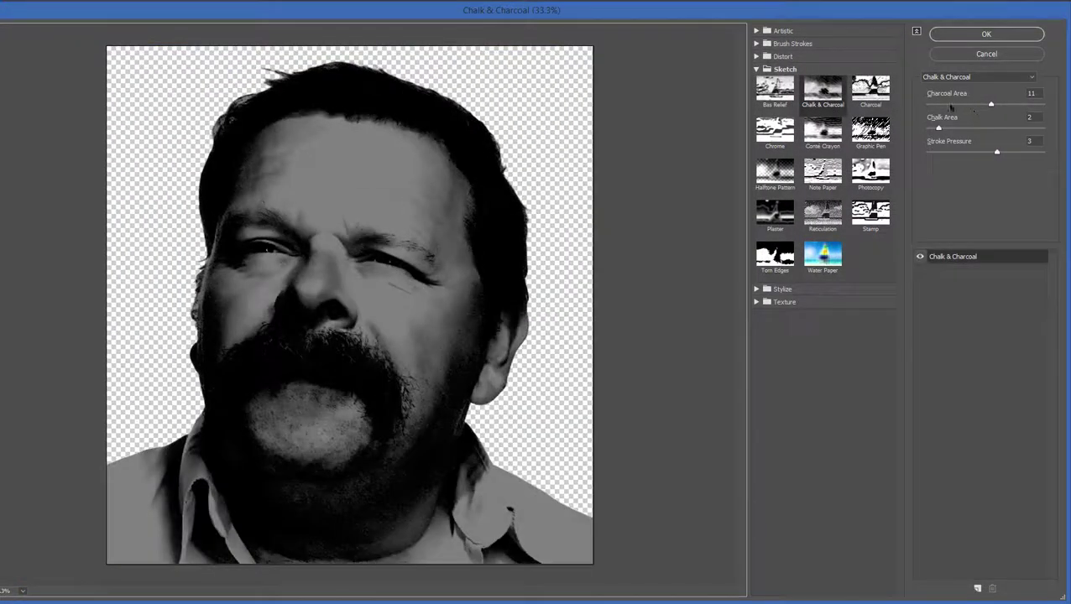
pyautogui.moveTo(951, 104); pyautogui.dragTo(946, 105)
pyautogui.click(950, 35)
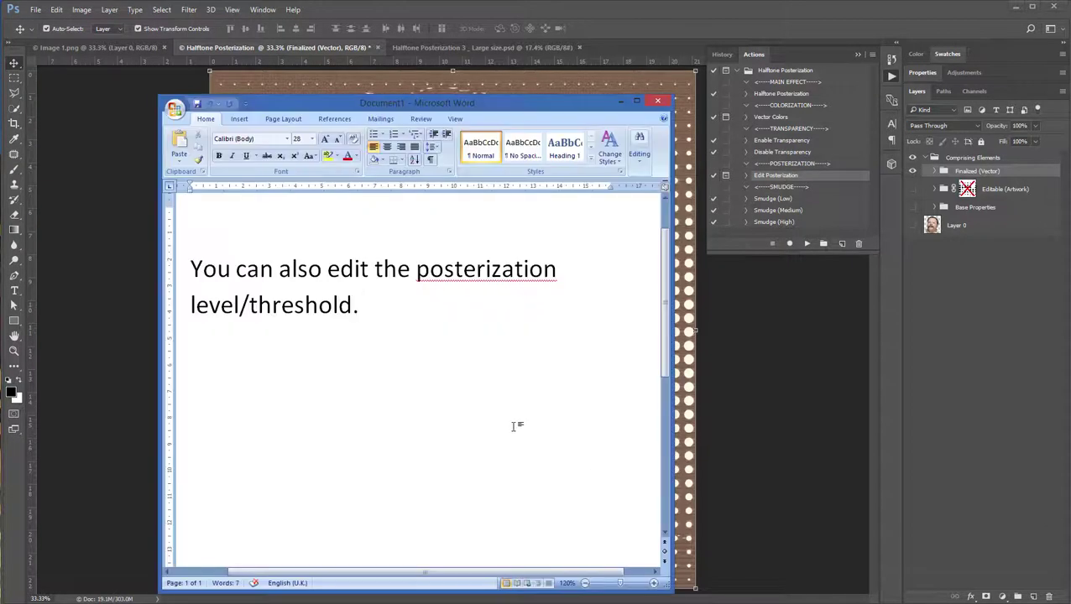
# Write a note that the action live-updates all elements, and compare the default with the modified version
pyautogui.write('Amsi')
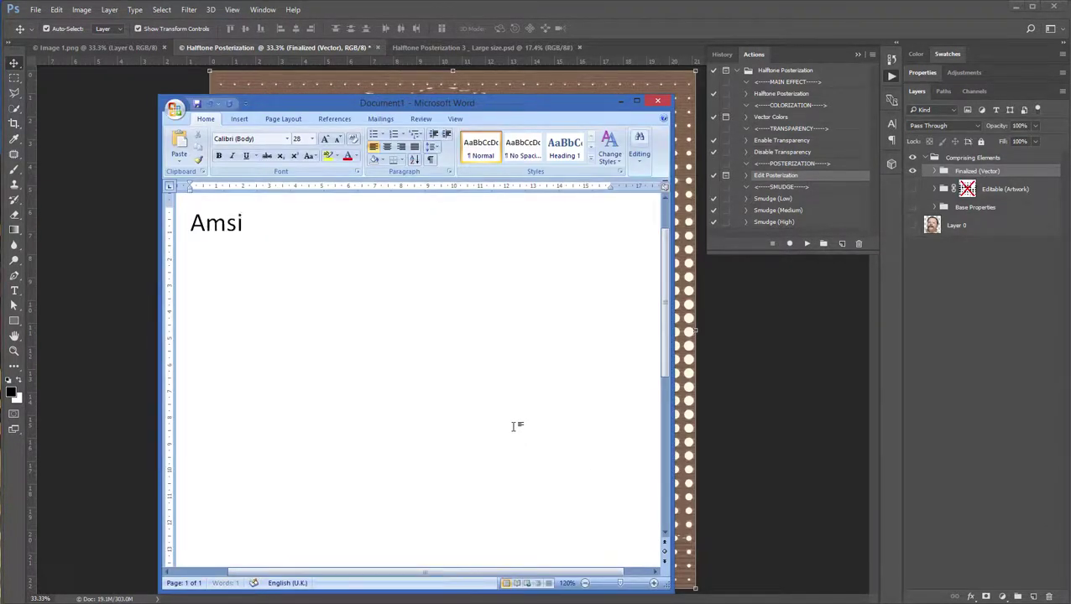
pyautogui.press('BackSpace')
pyautogui.press('BackSpace')
pyautogui.write('azing')
pyautogui.write(' Act')
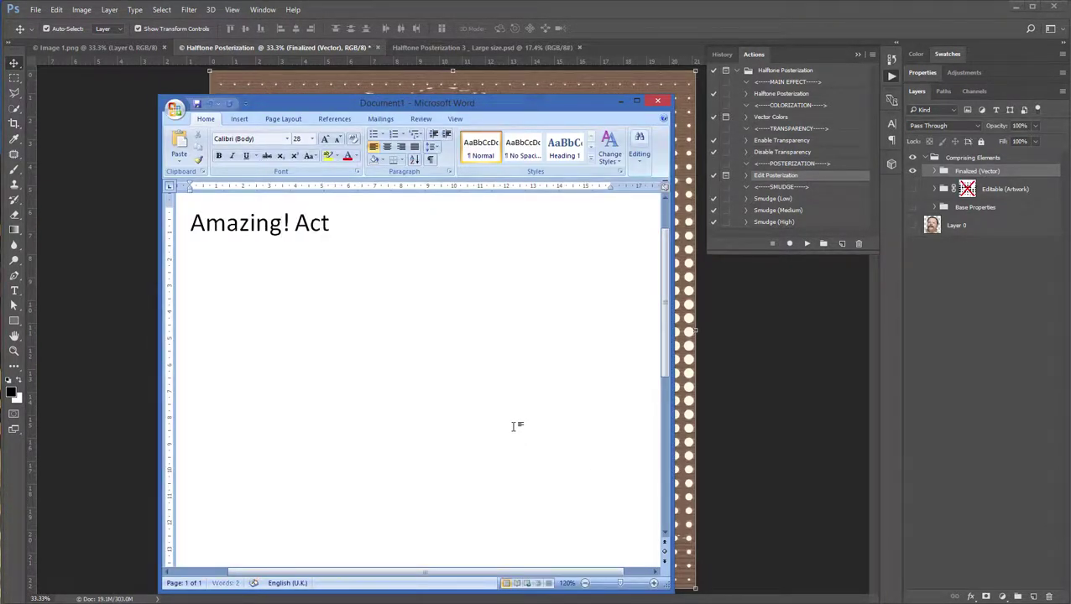
pyautogui.write('ion live update')
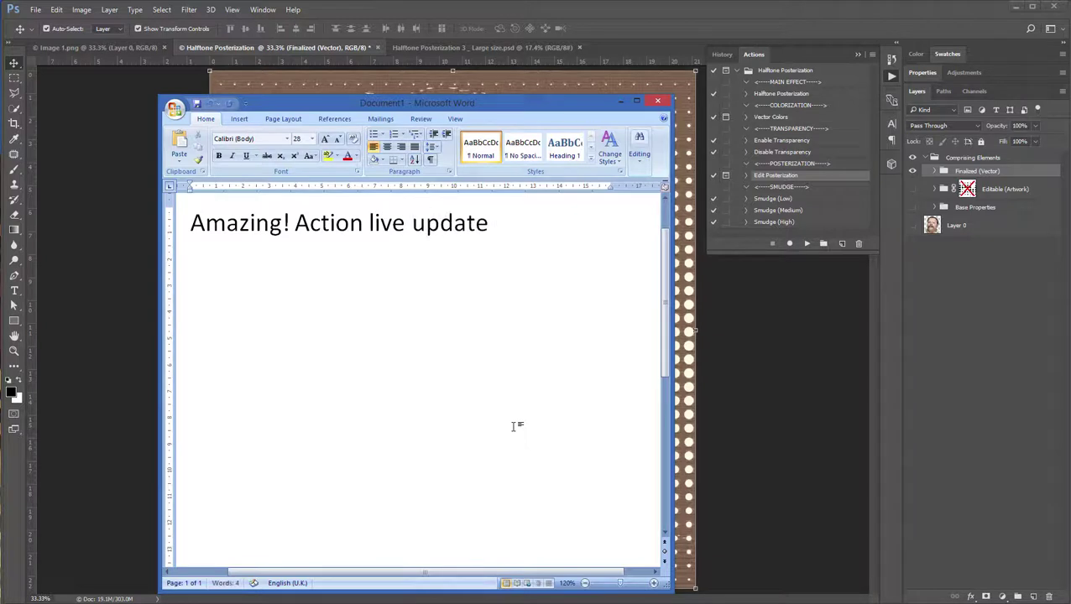
pyautogui.write('s the entur')
pyautogui.press('BackSpace')
pyautogui.press('BackSpace')
pyautogui.press('BackSpace')
pyautogui.write('tir')
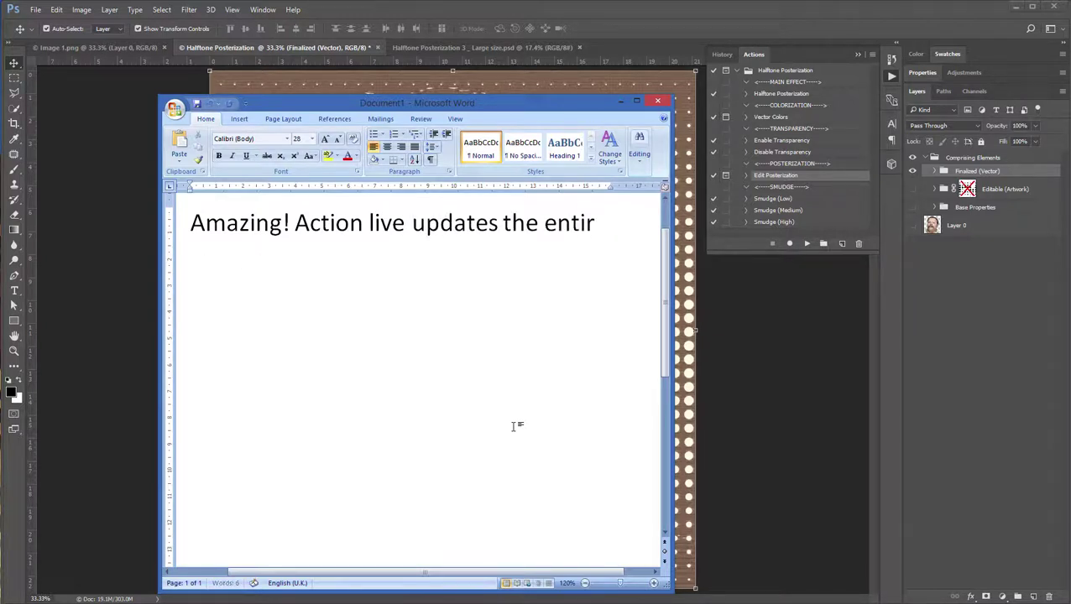
pyautogui.write('e elements for you. L')
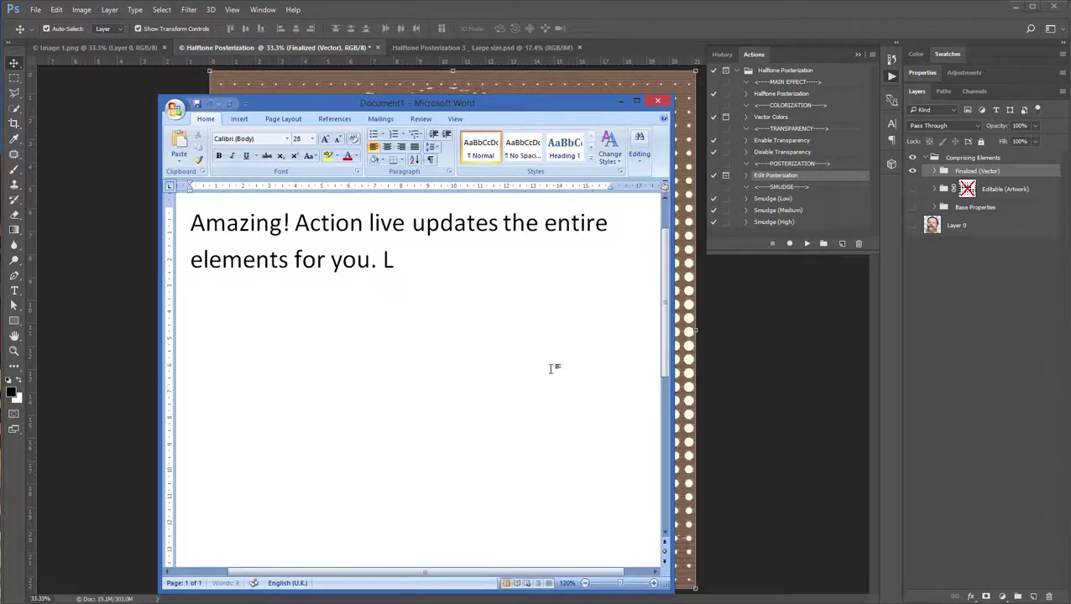
pyautogui.write('et;s')
pyautogui.press('BackSpace')
pyautogui.press('BackSpace')
pyautogui.write("'s compare")
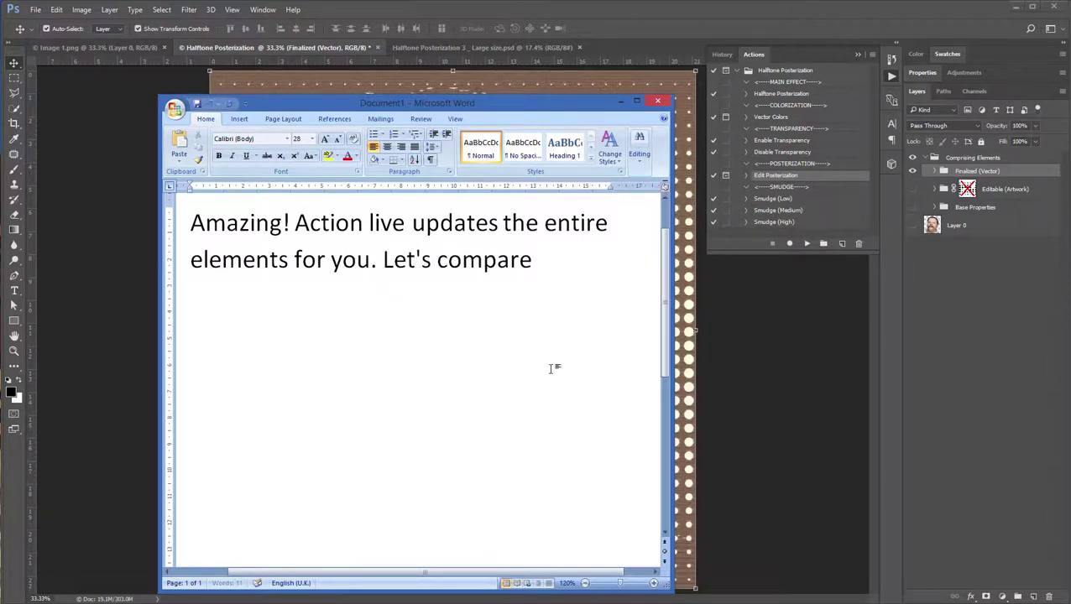
pyautogui.write(' the default to')
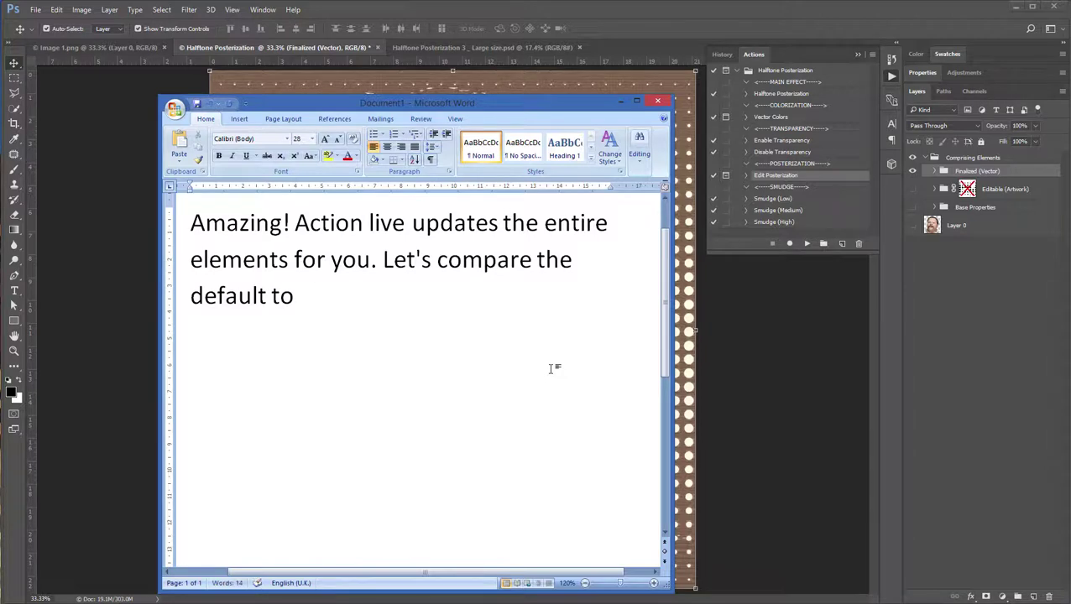
pyautogui.press('BackSpace')
pyautogui.press('BackSpace')
pyautogui.write('with thi')
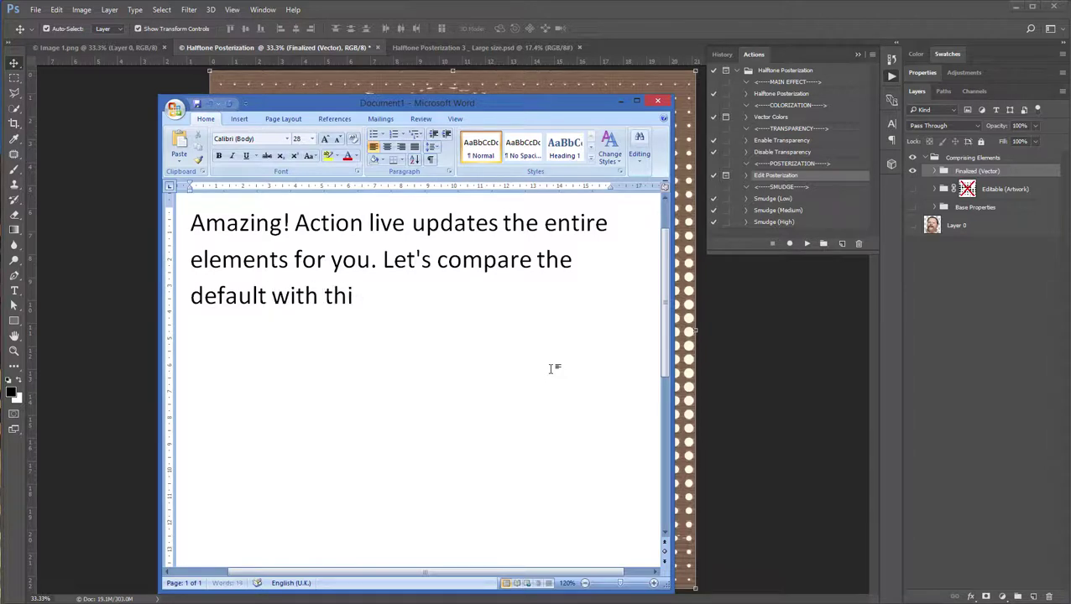
pyautogui.write('s modified version')
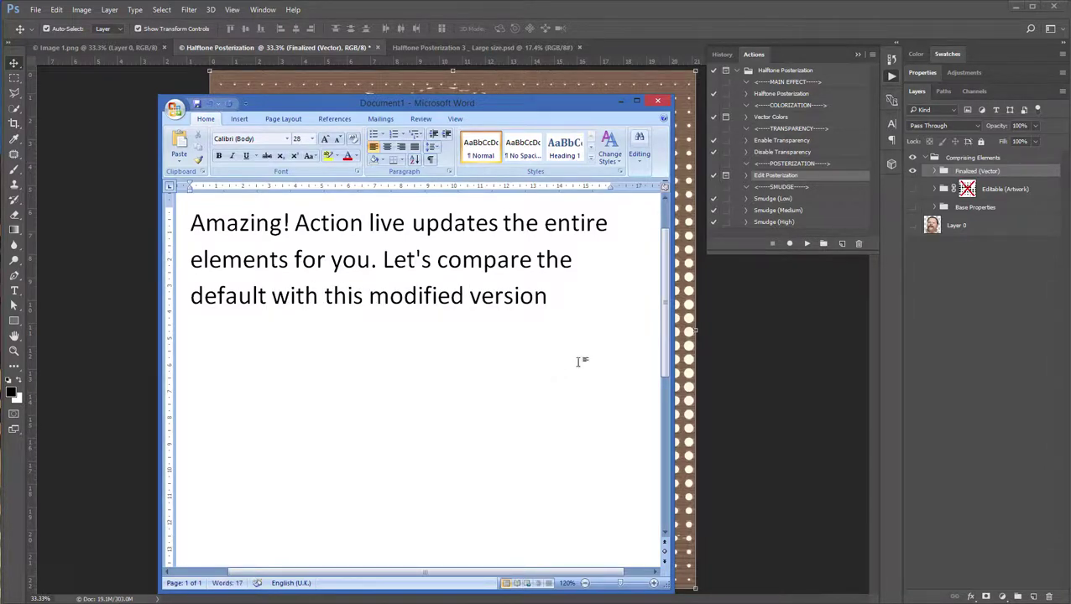
# Alternate between the Final Image and Snapshot 1 history states, finishing on Final Image
pyautogui.click(722, 55)
pyautogui.moveTo(875, 206); pyautogui.dragTo(875, 85)
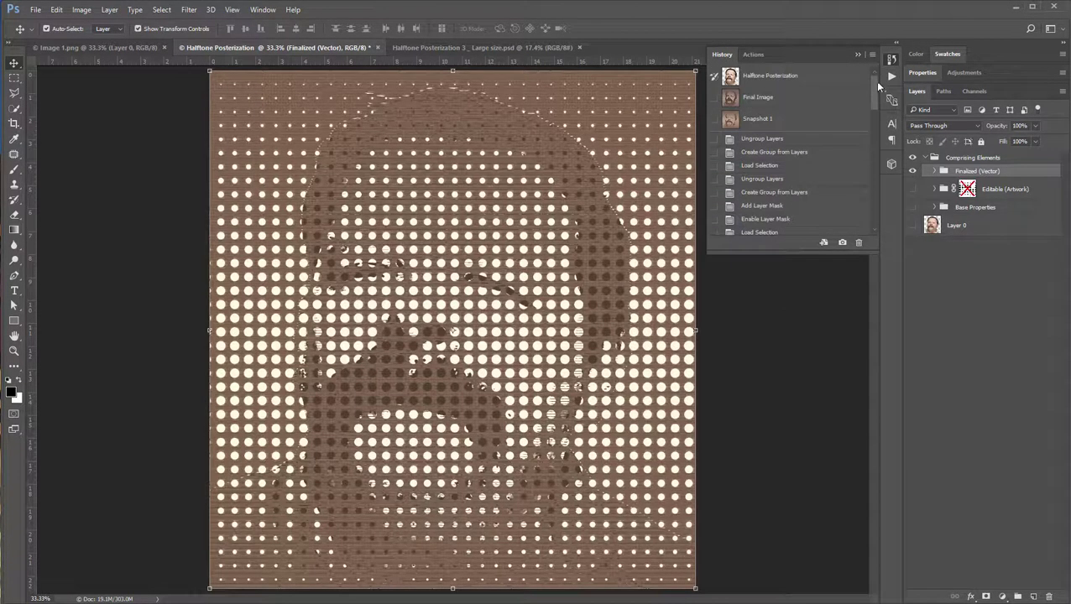
pyautogui.click(773, 98)
pyautogui.click(771, 120)
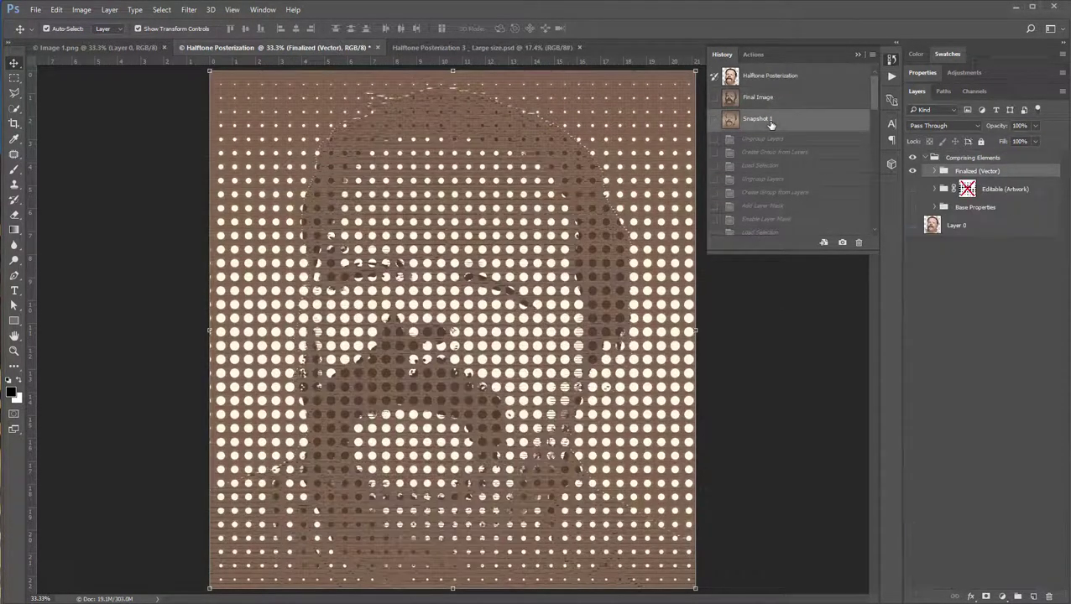
pyautogui.click(767, 105)
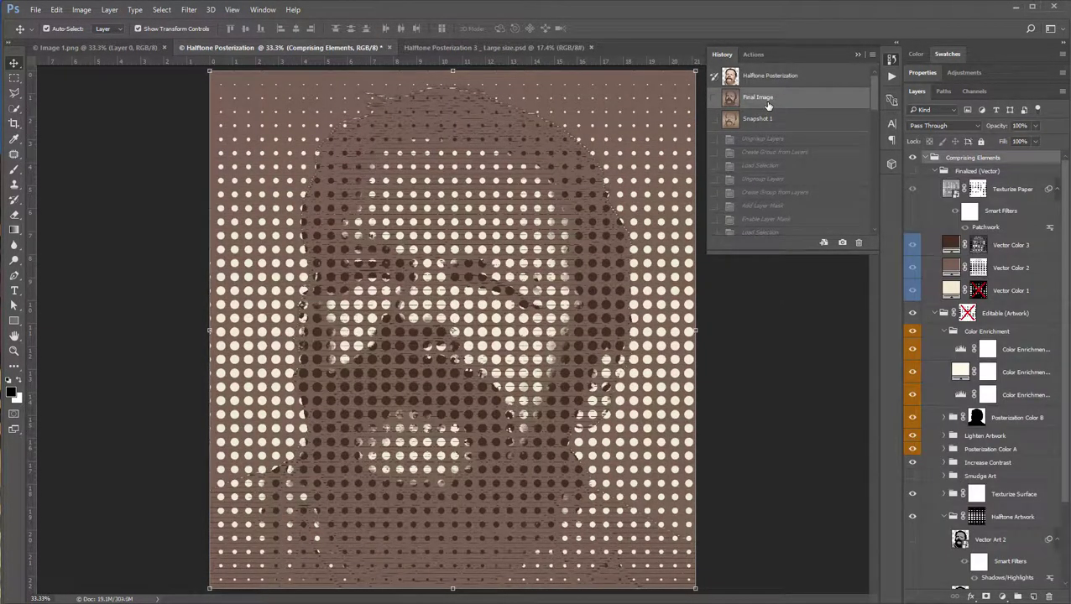
pyautogui.click(767, 122)
pyautogui.click(767, 97)
pyautogui.click(753, 53)
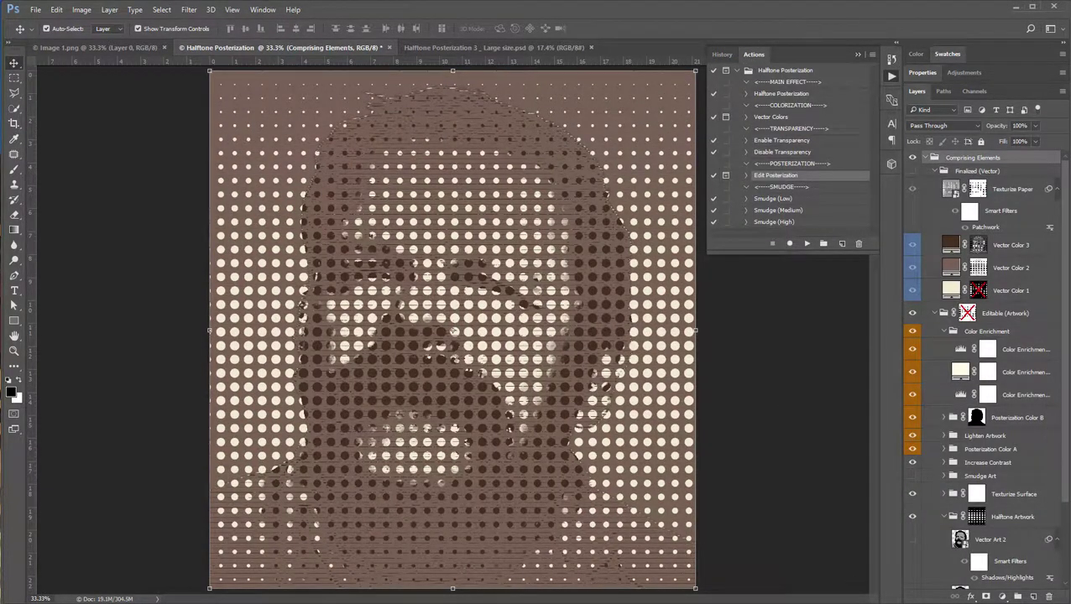
pyautogui.hotkey('alt', 'Tab')
# Replace the note with 'You can also increase the intensity of the smudge.' and run Smudge (Medium)
pyautogui.hotkey('ctrl', 'a')
pyautogui.write('You can ')
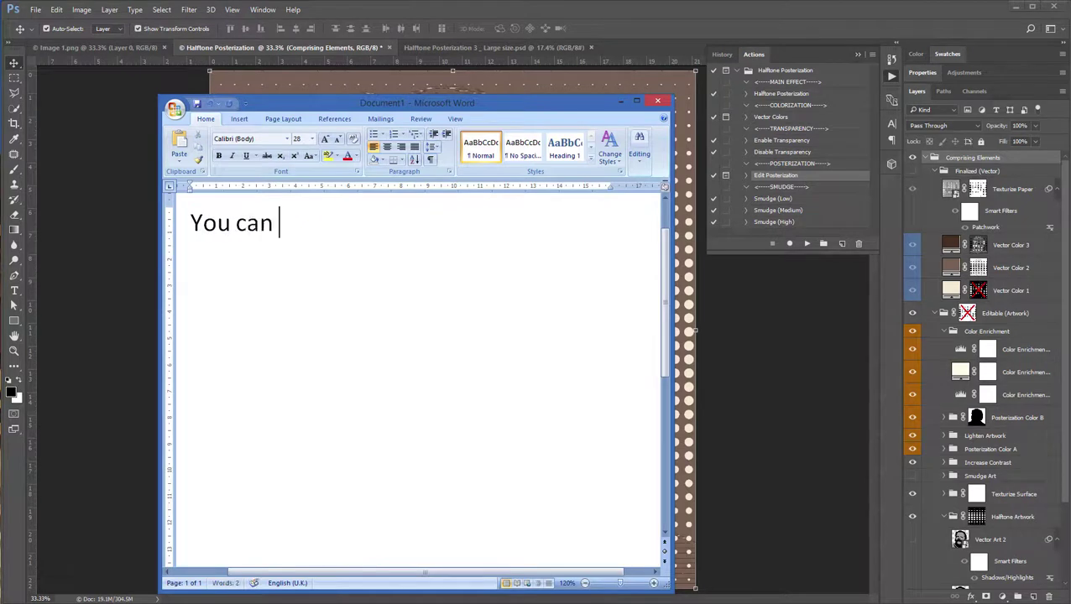
pyautogui.write('also increase t')
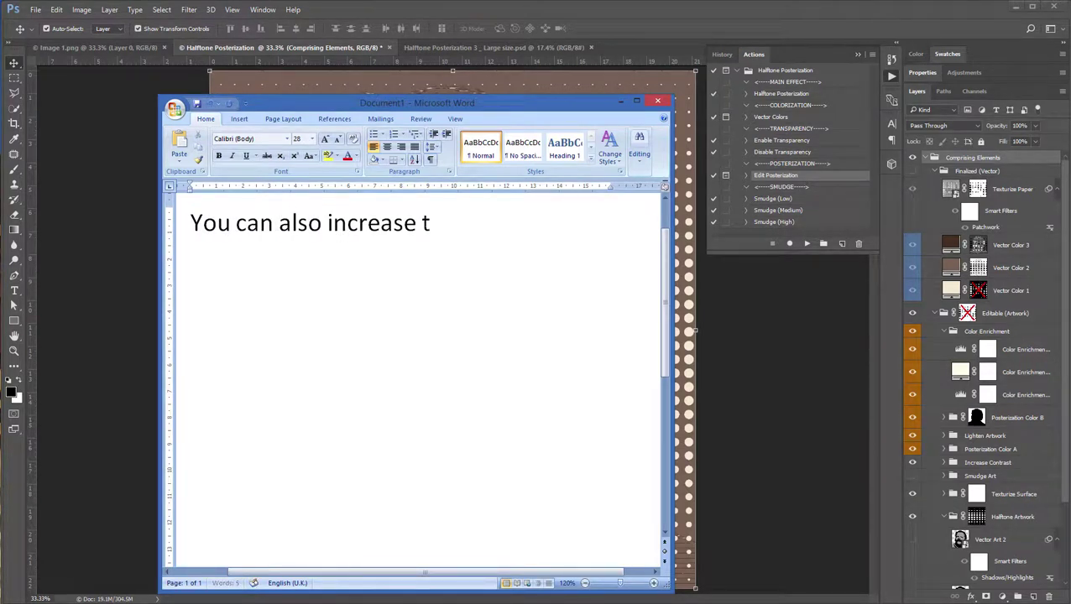
pyautogui.write('he intensity o')
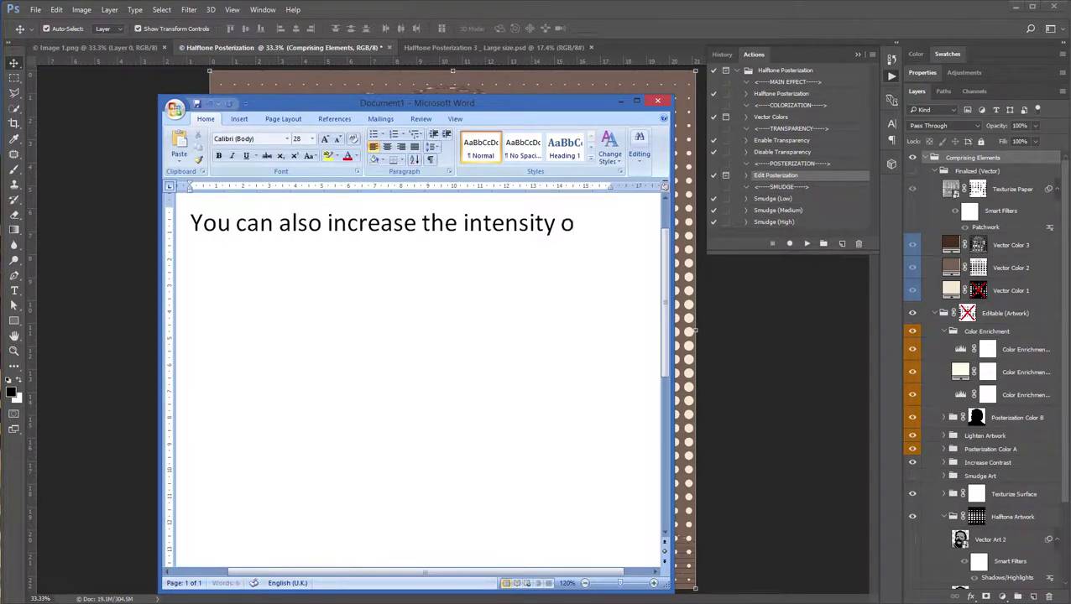
pyautogui.write('f the smudge.')
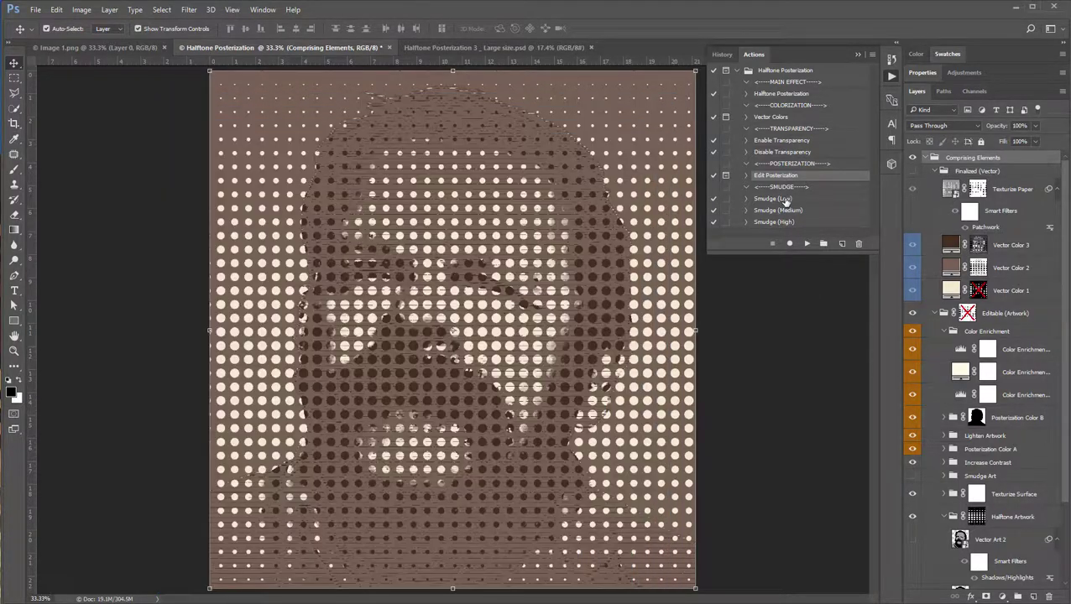
pyautogui.click(784, 199)
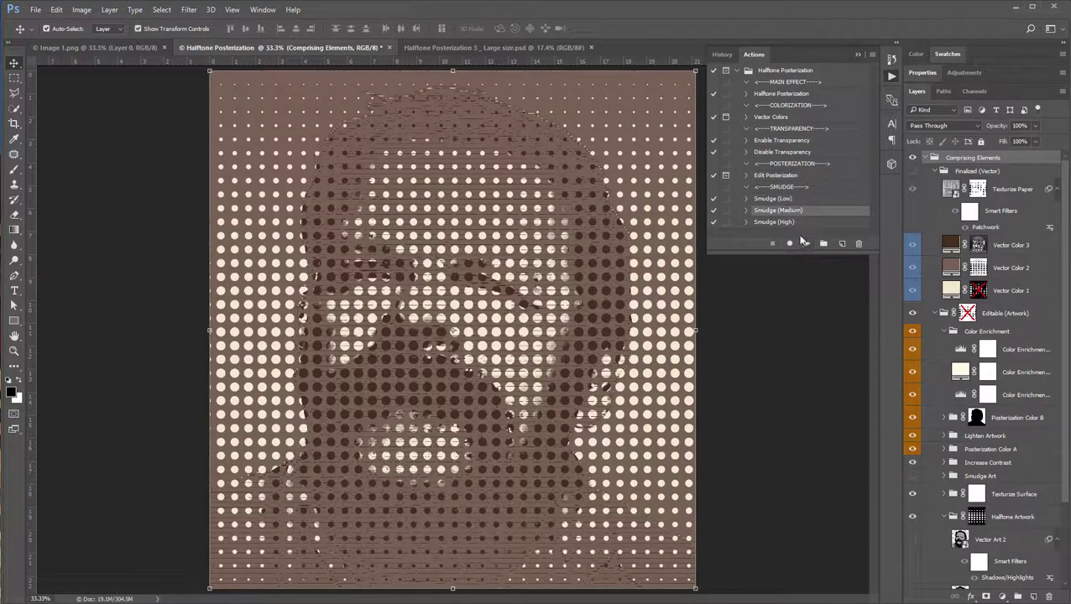
pyautogui.click(806, 243)
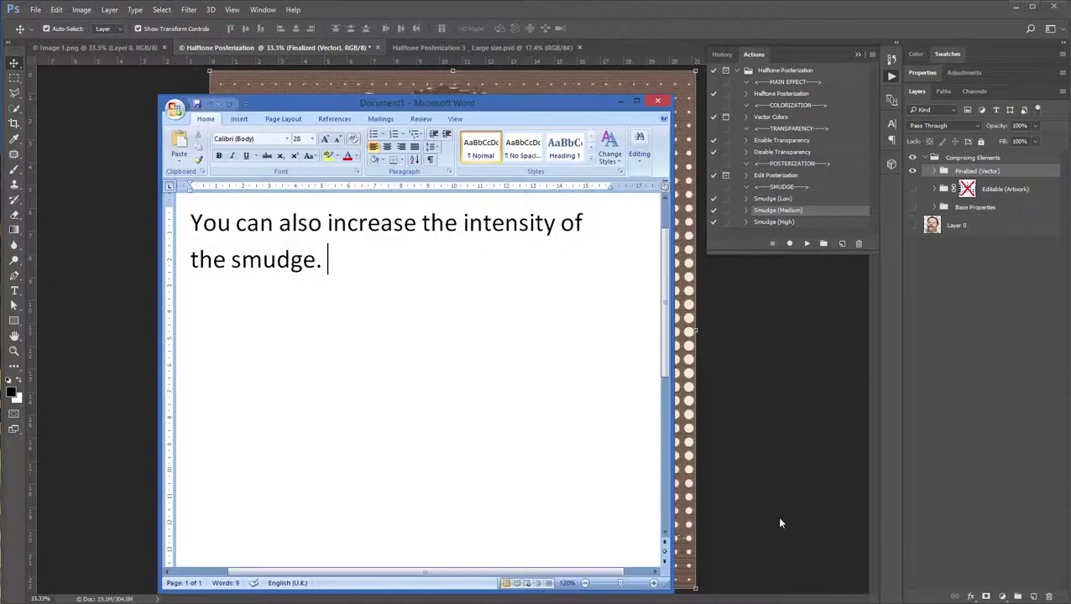
# Note 'And you can go even higher...', run Smudge (High), then tone it down with Smudge (Low)
pyautogui.write('And you ca')
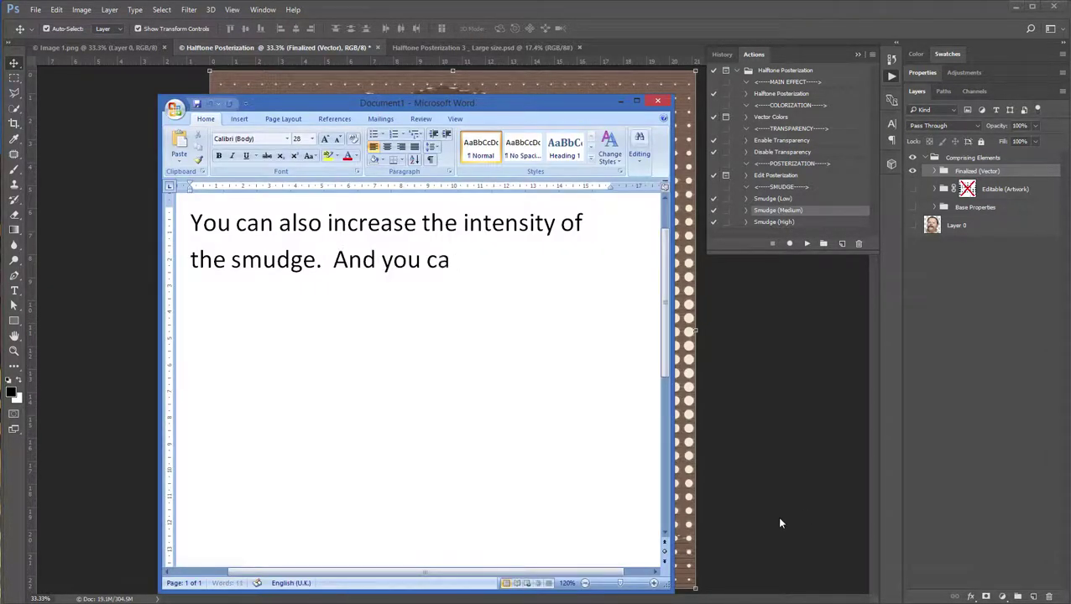
pyautogui.write('n go even higher...')
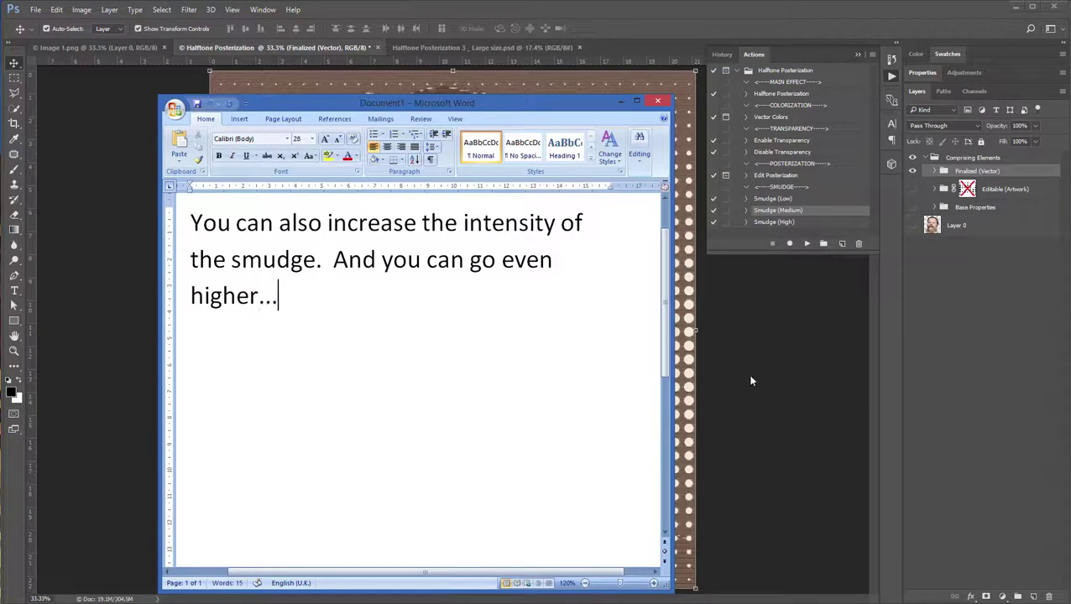
pyautogui.click(777, 221)
pyautogui.click(807, 245)
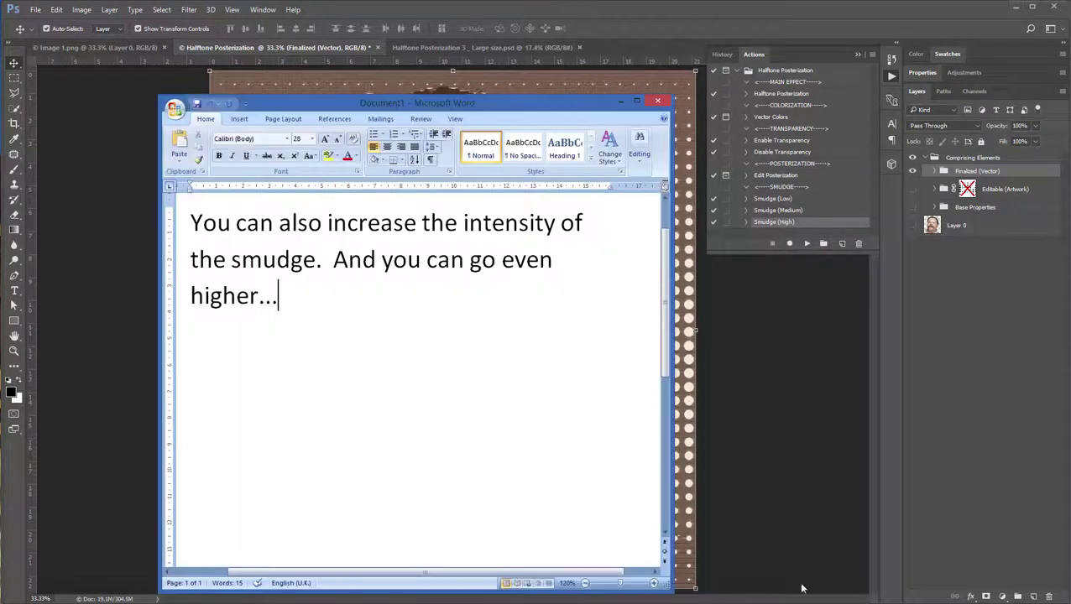
pyautogui.write('or tone it')
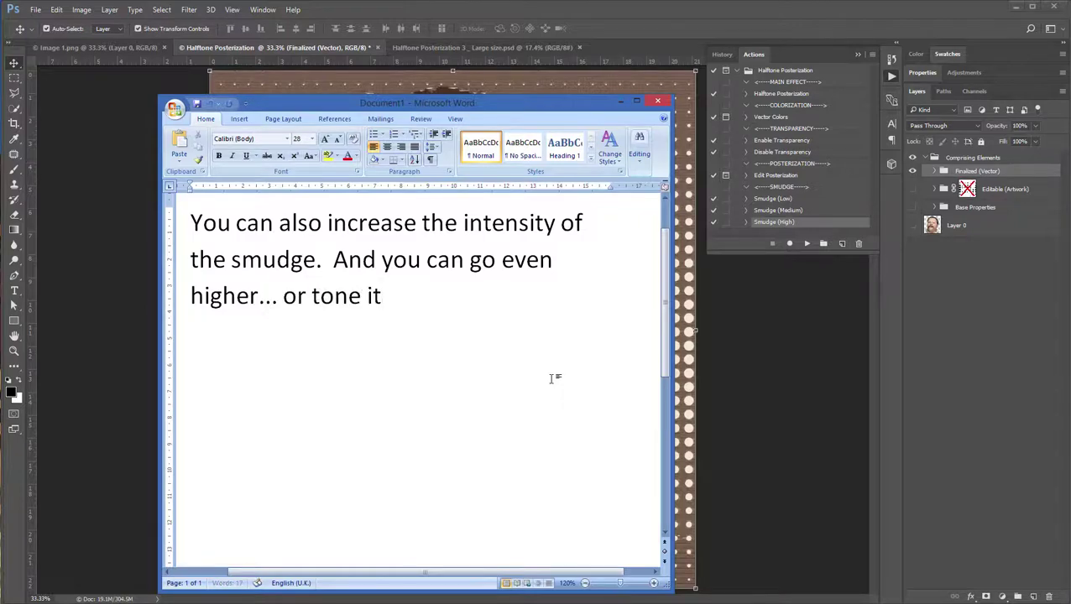
pyautogui.write(' down.')
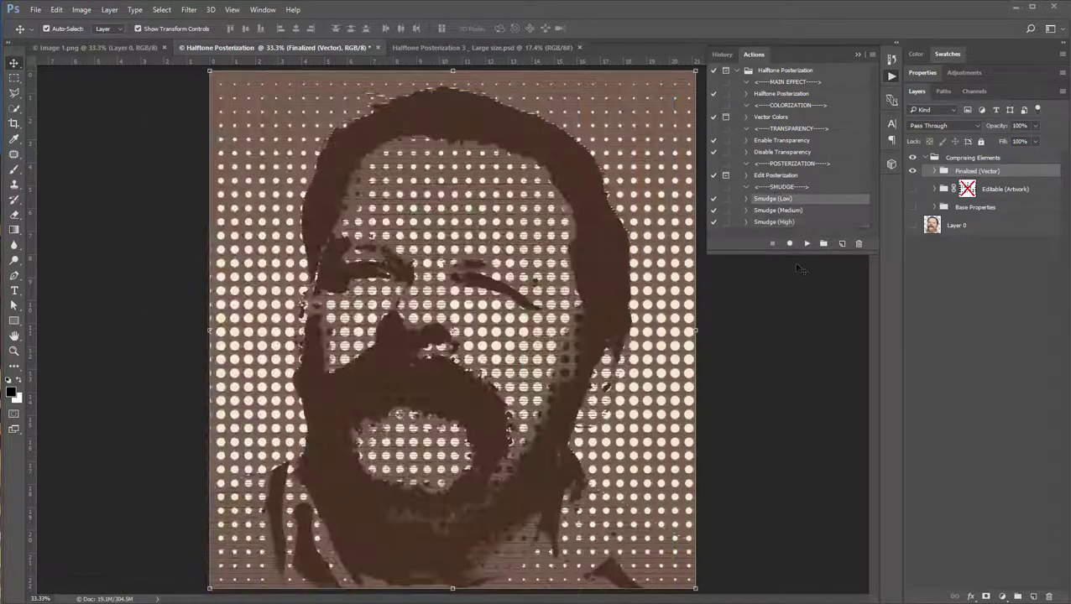
pyautogui.click(807, 243)
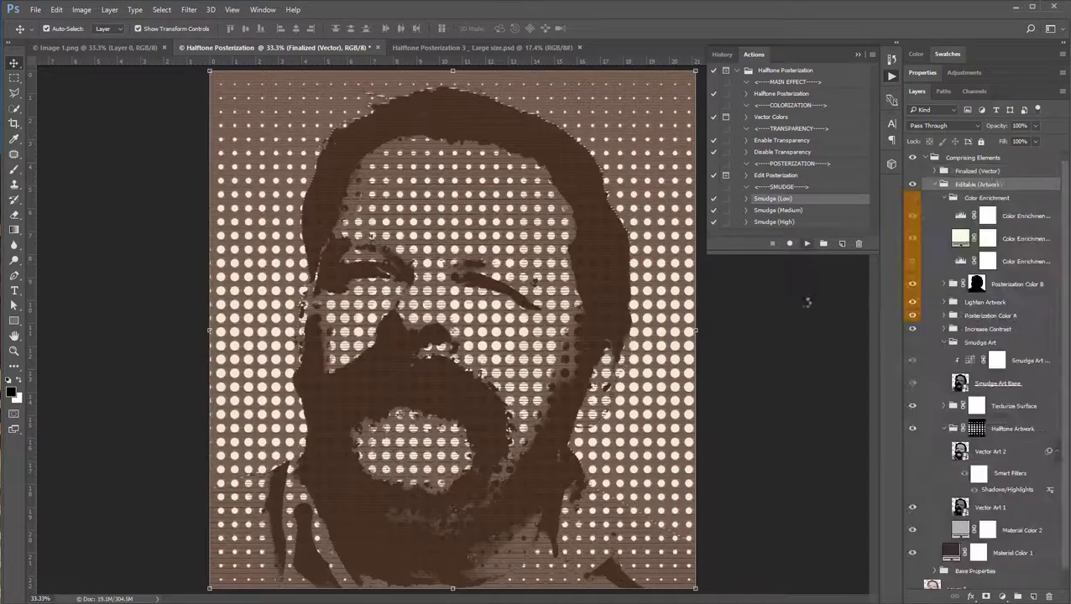
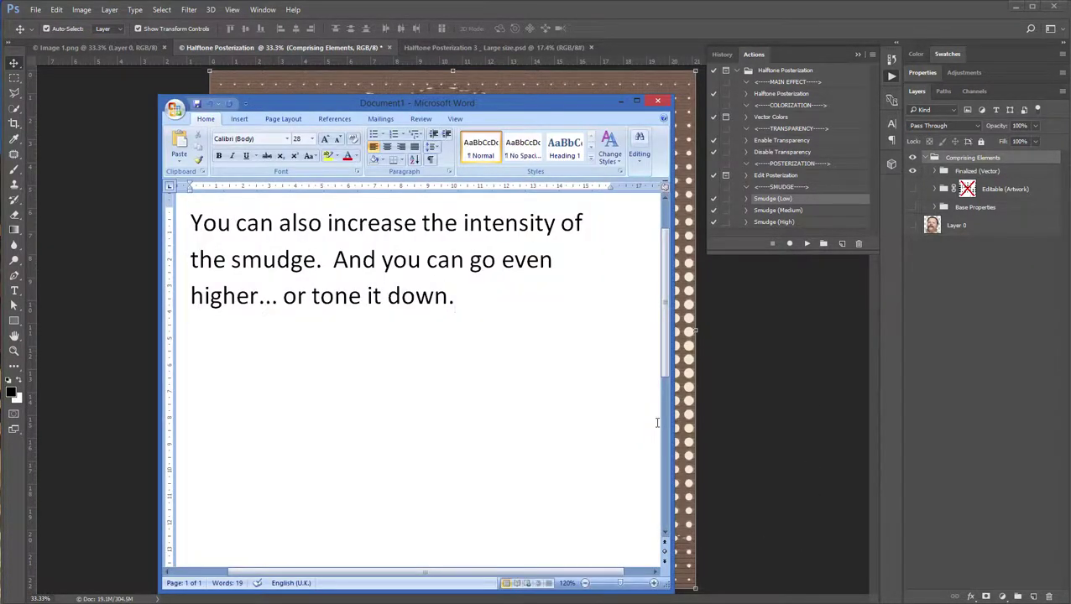
# Clear the page and type 'We also provided 4 mockups for your presentation…', ending 'first flatten'
pyautogui.hotkey('ctrl', 'a')
pyautogui.press('Delete')
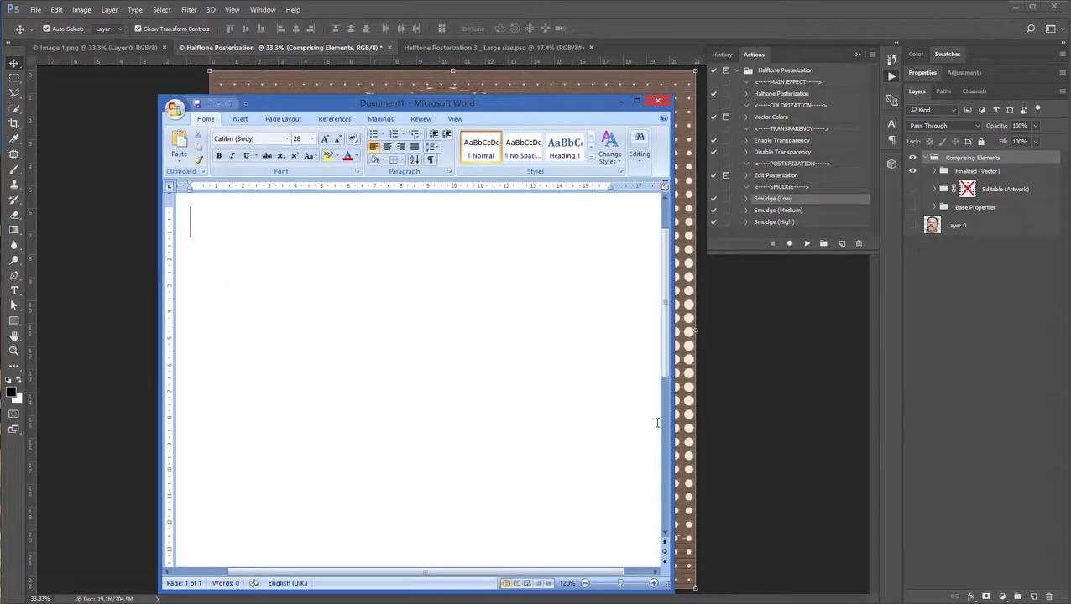
pyautogui.write('We also')
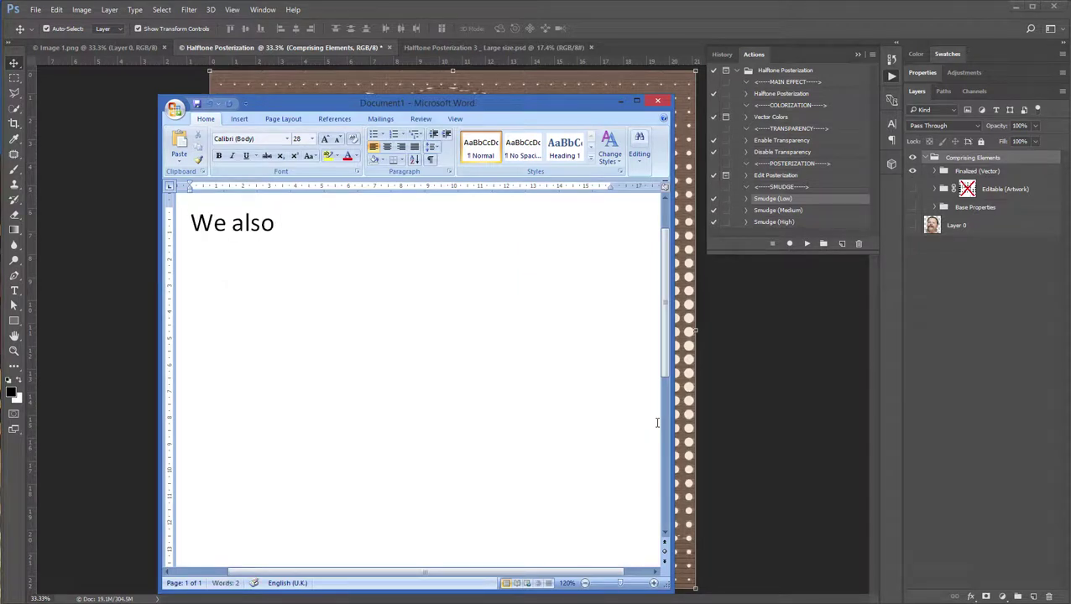
pyautogui.write(' provided 4')
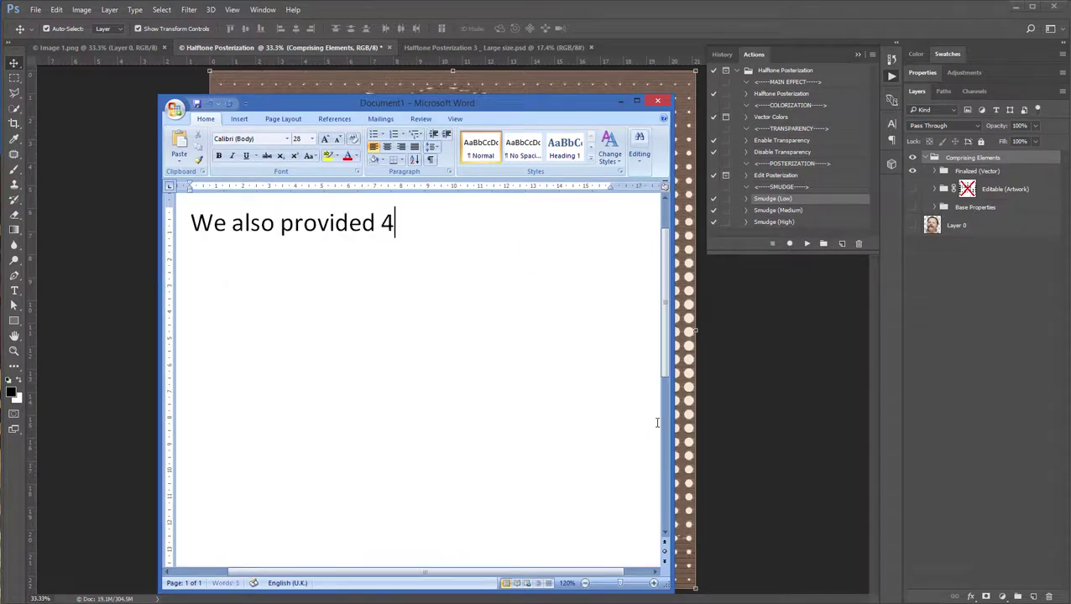
pyautogui.write(' mockups for your pr')
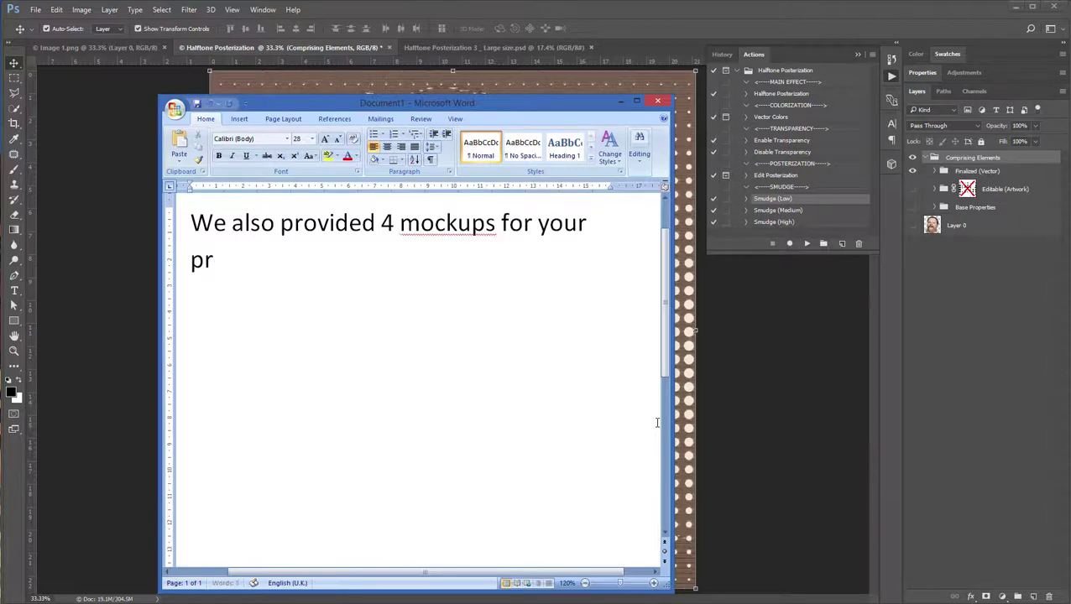
pyautogui.write('esentation.')
pyautogui.write(' Ju')
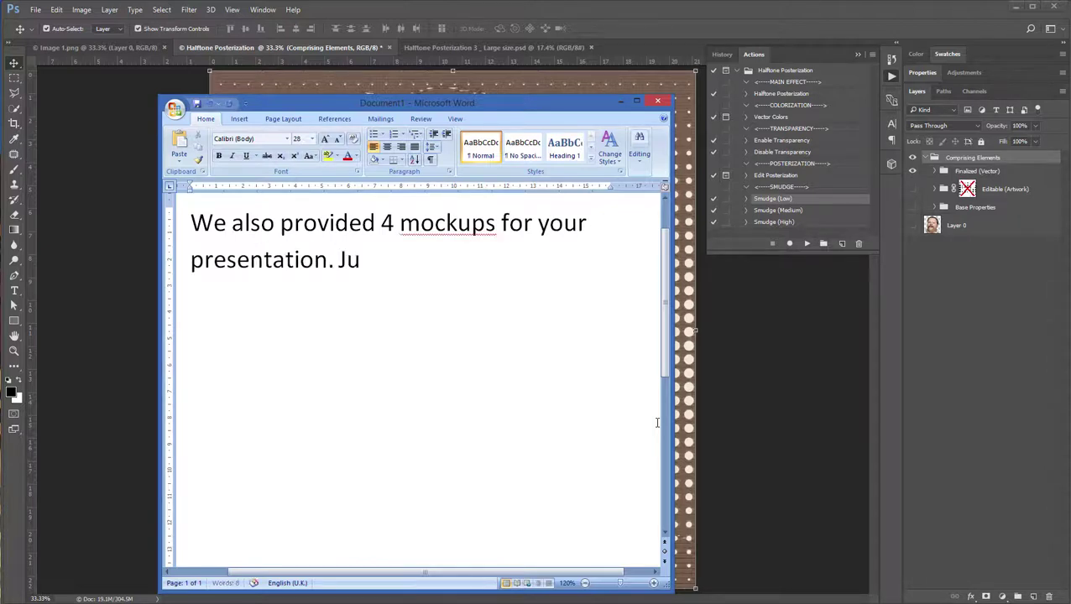
pyautogui.write('st update one lay')
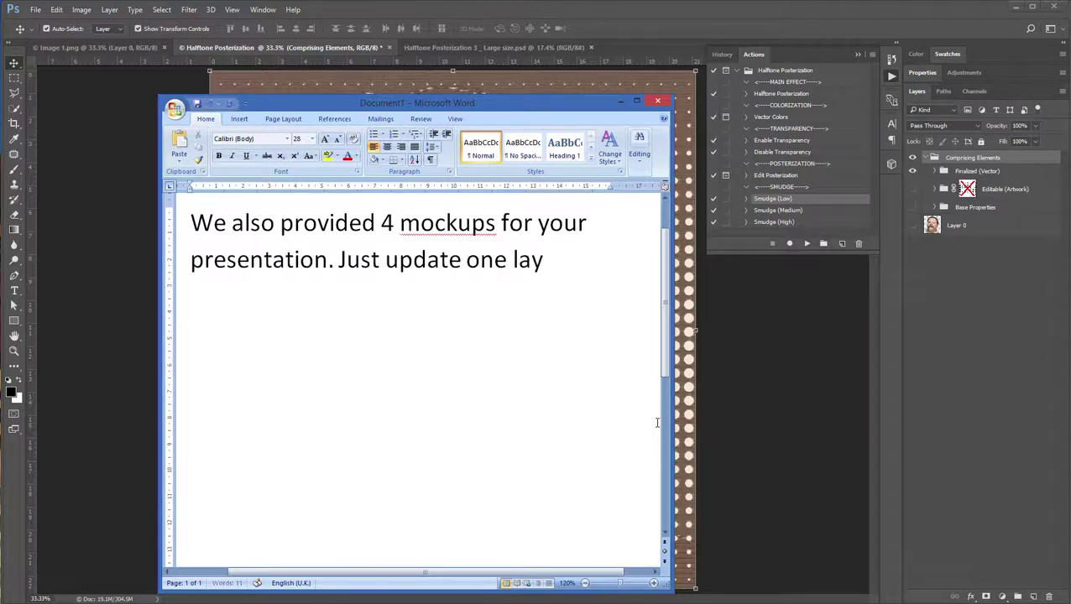
pyautogui.write('er and the ent')
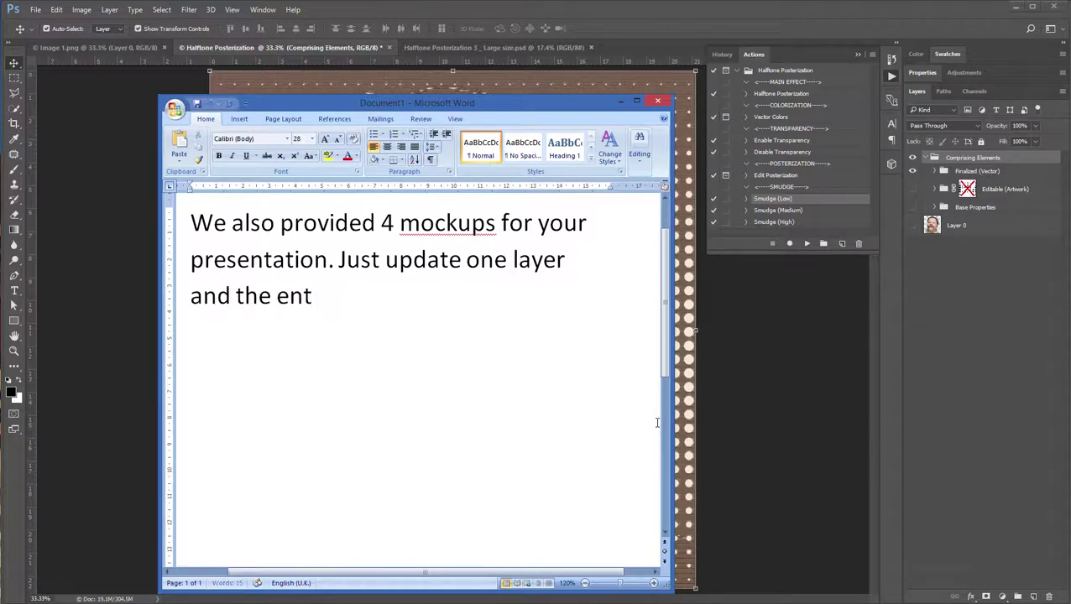
pyautogui.write('ire mockups ')
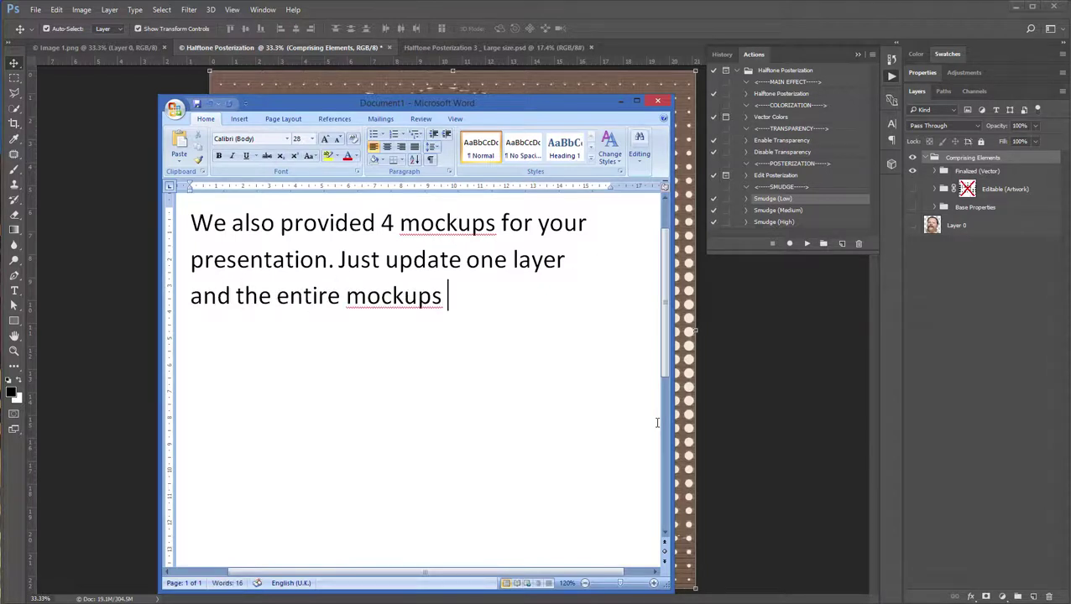
pyautogui.write('will be updated. ')
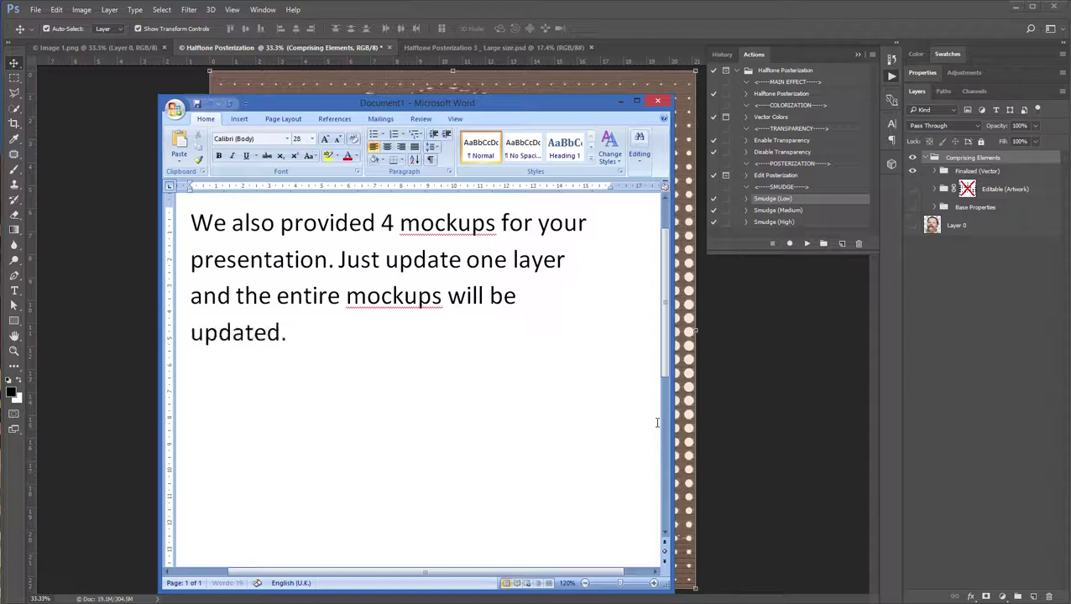
pyautogui.write('To')
pyautogui.write(' use the mockup')
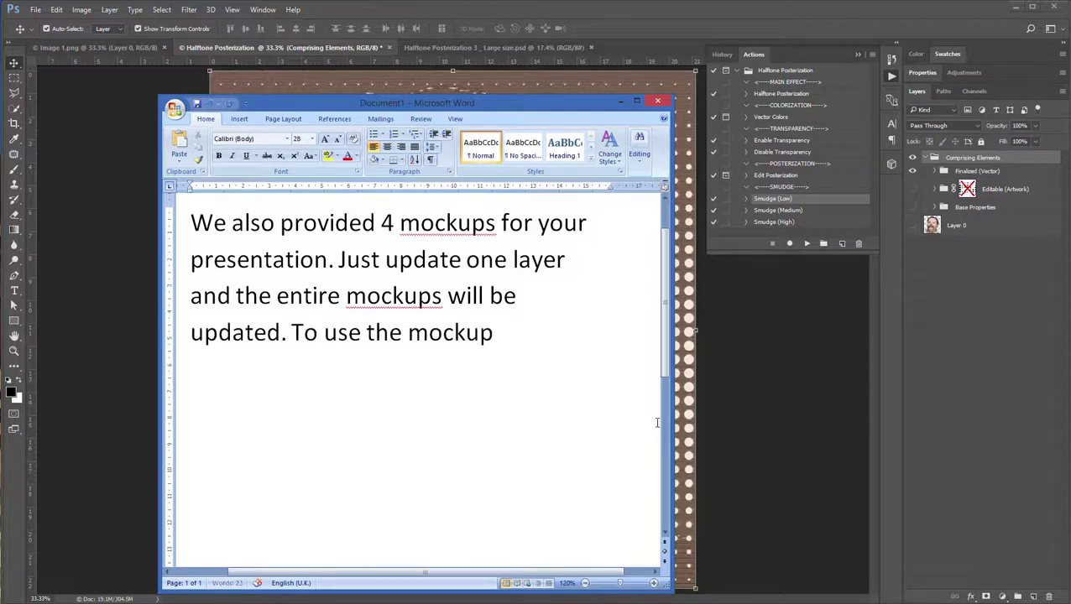
pyautogui.write(', first fla')
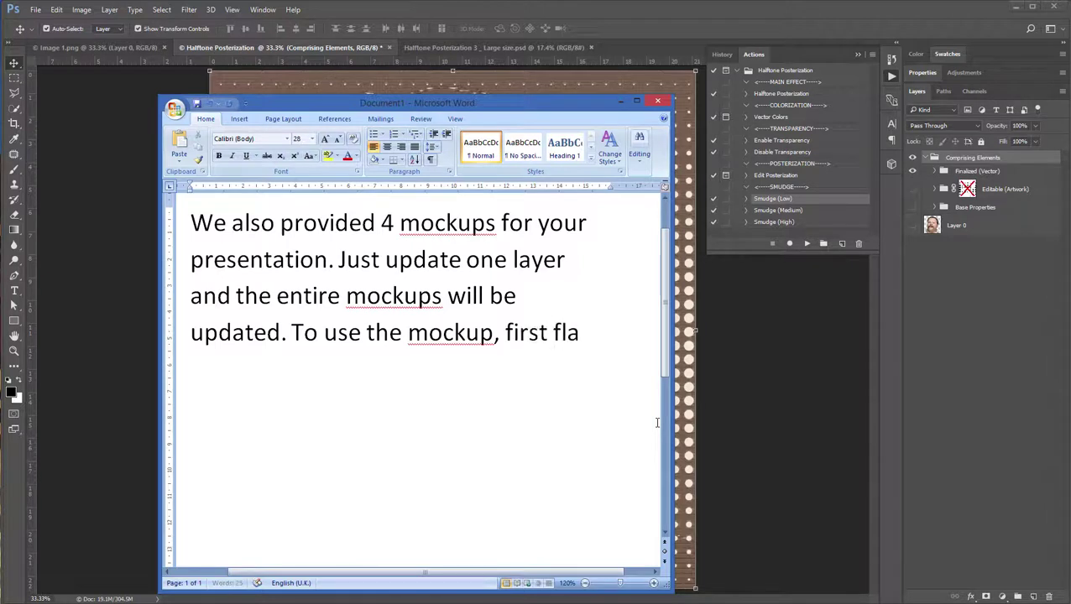
pyautogui.write('tten the')
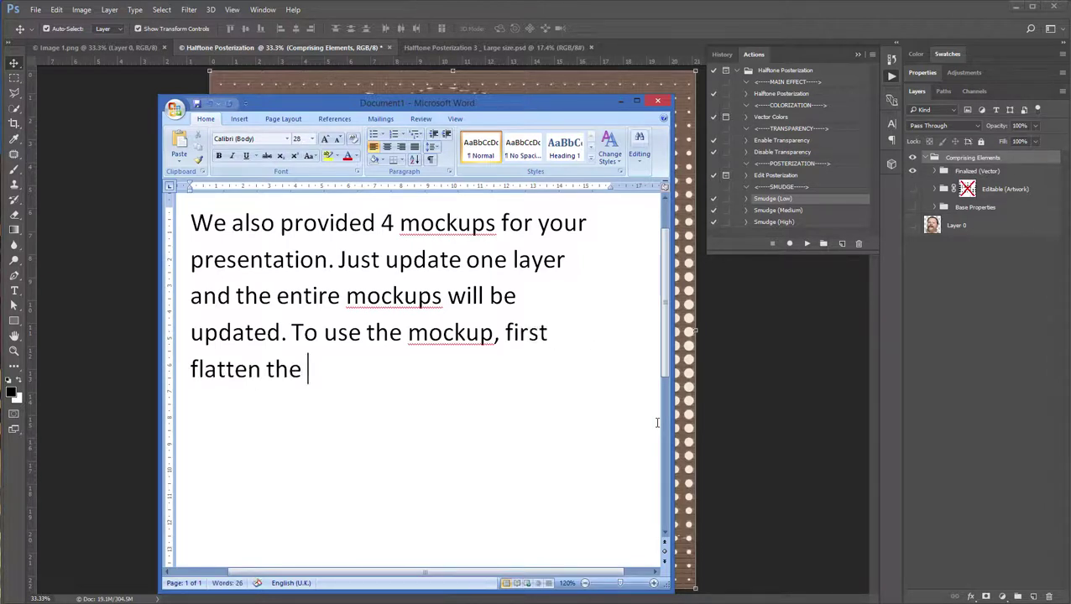
pyautogui.press('BackSpace')
# Finish the note with 'this document', then flatten the Photoshop image, discarding hidden layers
pyautogui.write('is document')
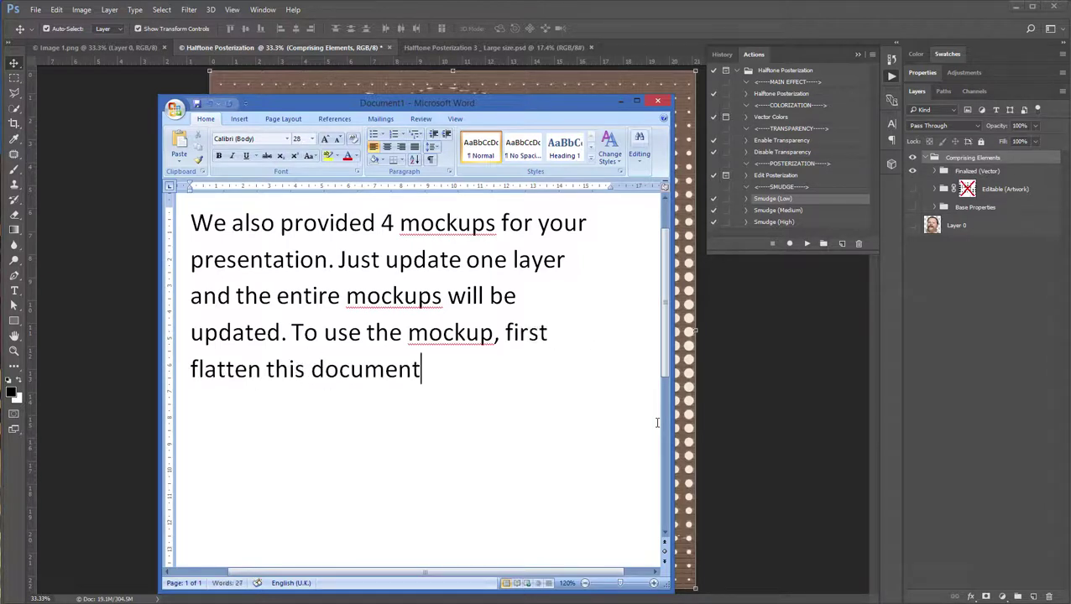
pyautogui.click(892, 321)
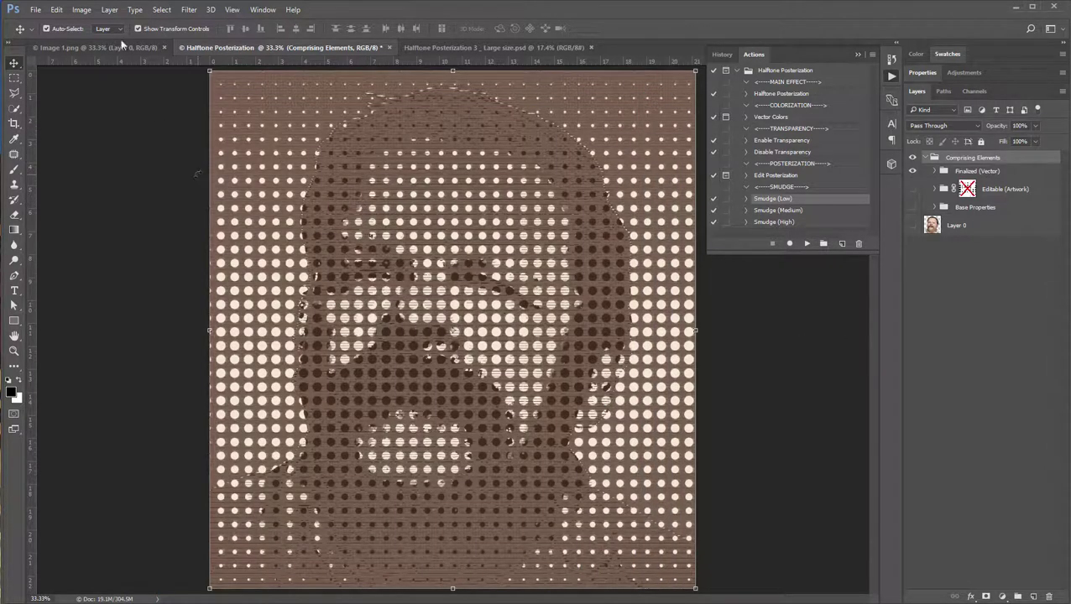
pyautogui.click(109, 9)
pyautogui.click(159, 417)
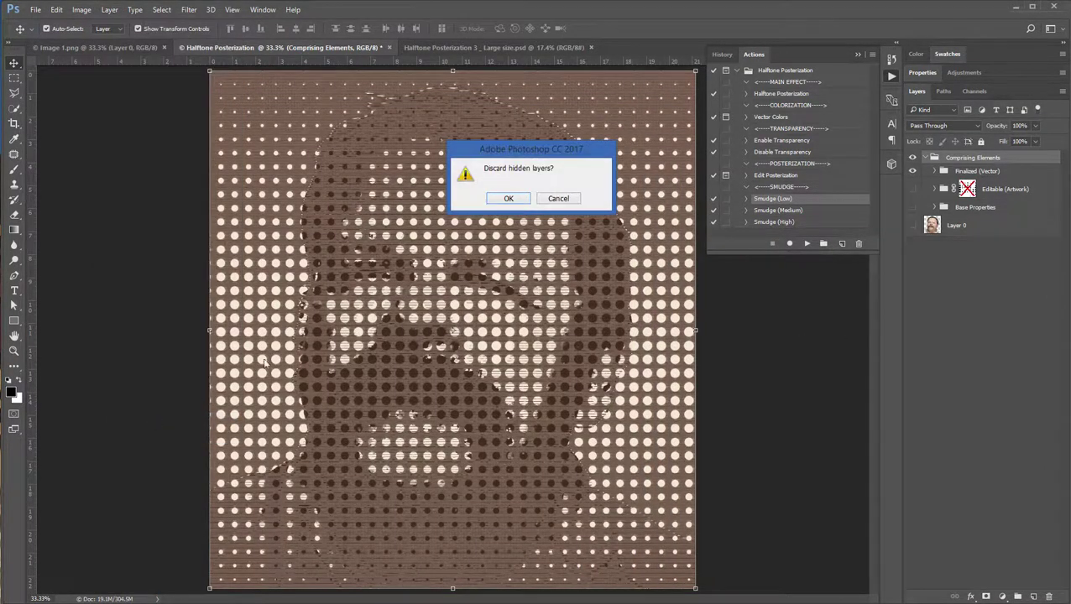
pyautogui.click(509, 199)
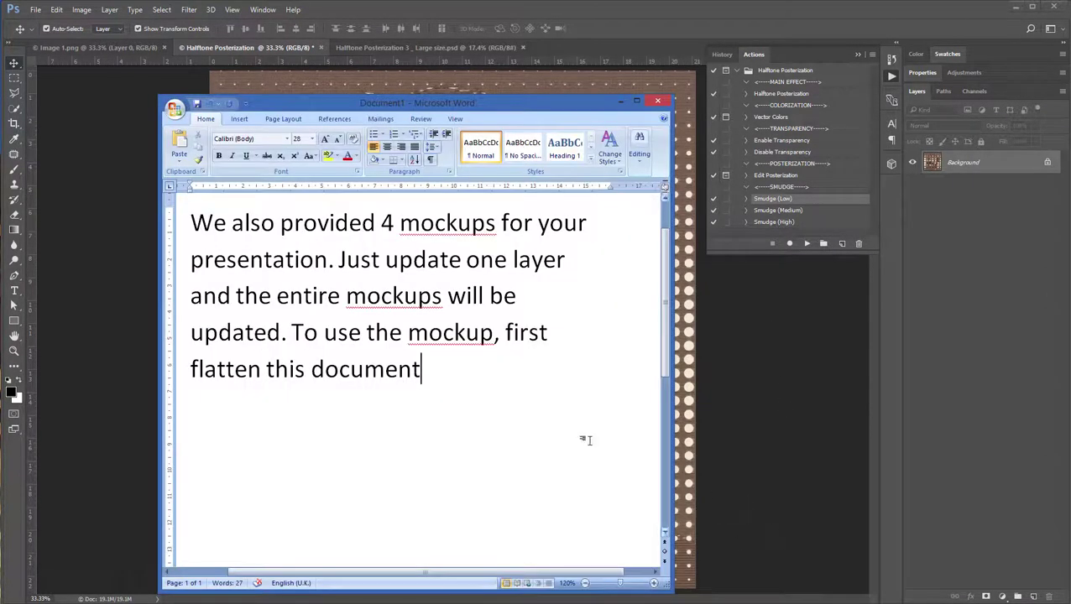
# Make 'To use the mockup, first flatten this document' a dash step and delete the first paragraph
pyautogui.write('. Unlo')
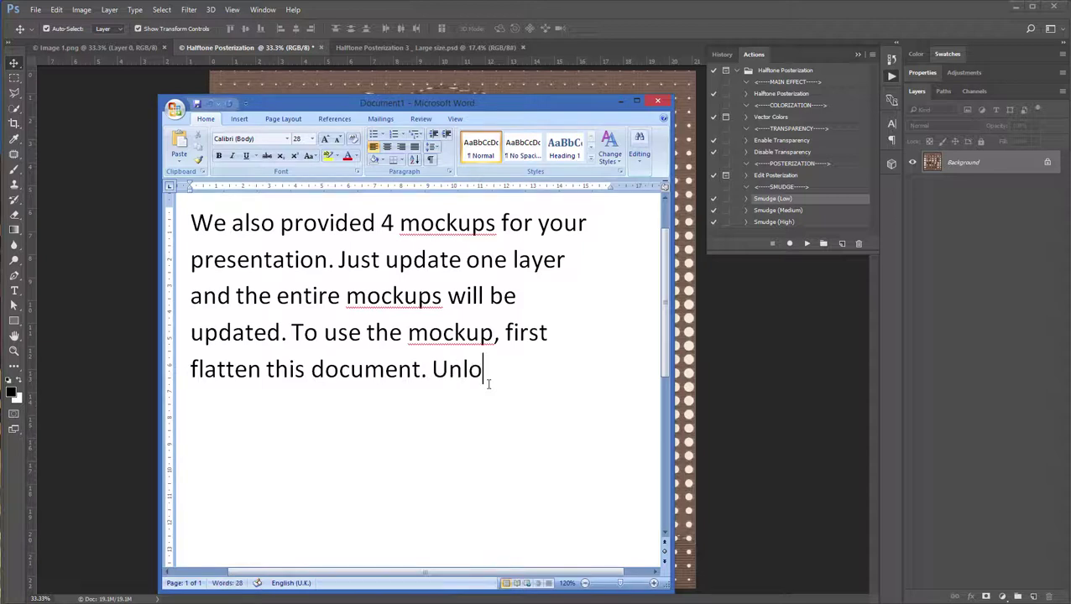
pyautogui.write('ck the')
pyautogui.press('BackSpace')
pyautogui.press('BackSpace')
pyautogui.press('BackSpace')
pyautogui.press('BackSpace')
pyautogui.press('BackSpace')
pyautogui.press('BackSpace')
pyautogui.press('BackSpace')
pyautogui.press('BackSpace')
pyautogui.click(290, 332)
pyautogui.press('Return')
pyautogui.write('-')
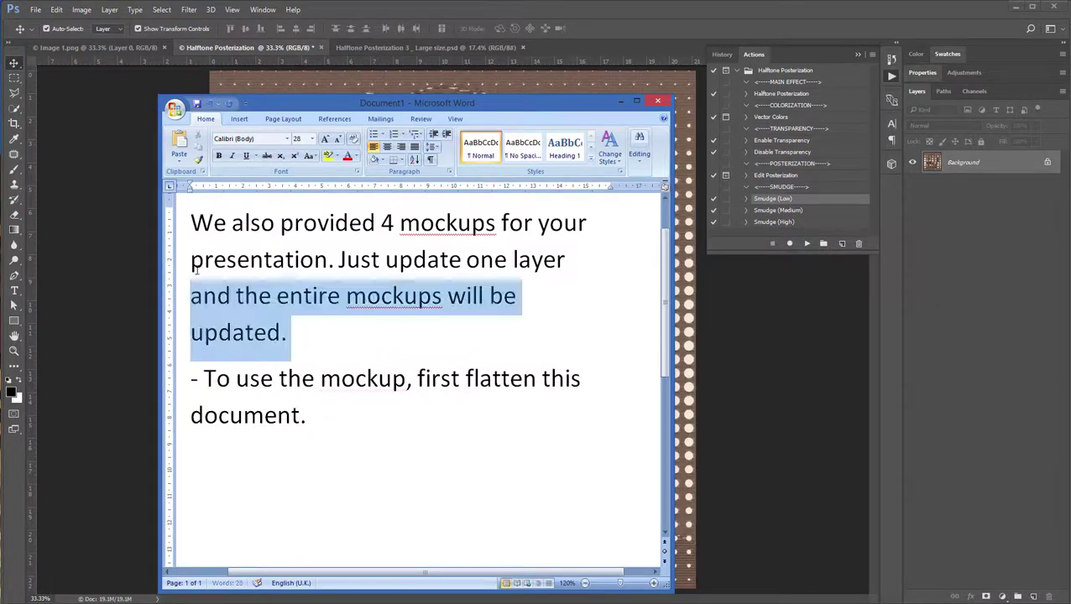
pyautogui.moveTo(324, 346)
pyautogui.mouseDown()
pyautogui.moveTo(188, 241)
pyautogui.moveTo(187, 220)
pyautogui.mouseUp()
pyautogui.press('Delete')
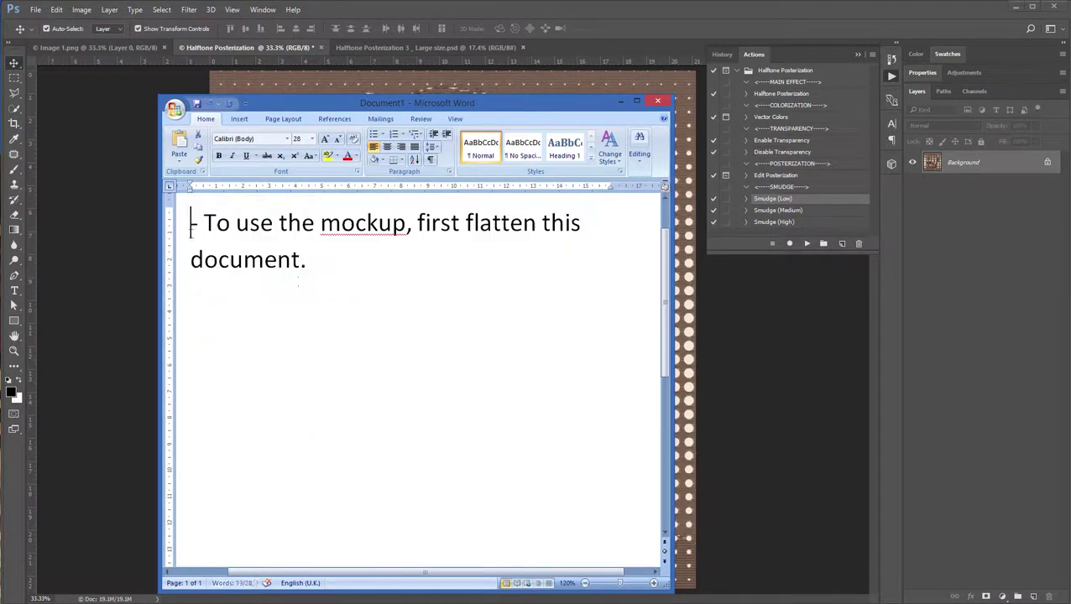
# Add '- Unlock the background layer by double-clicking it.' and unlock Photoshop's Background as Layer 0
pyautogui.moveTo(309, 268); pyautogui.dragTo(318, 268)
pyautogui.press('BackSpace')
pyautogui.press('BackSpace')
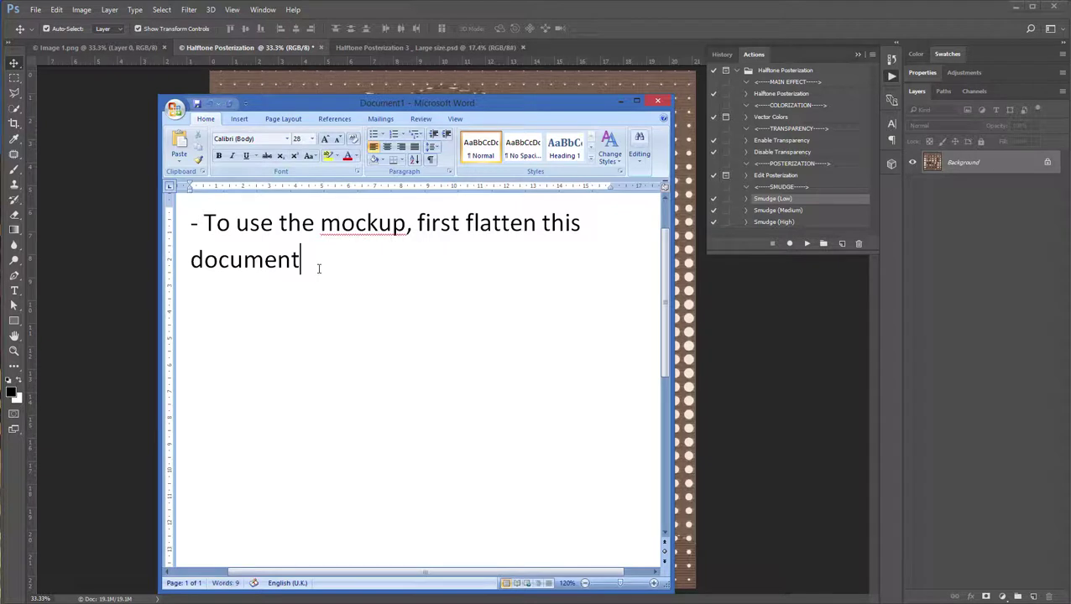
pyautogui.press('Return')
pyautogui.write('- Unloc')
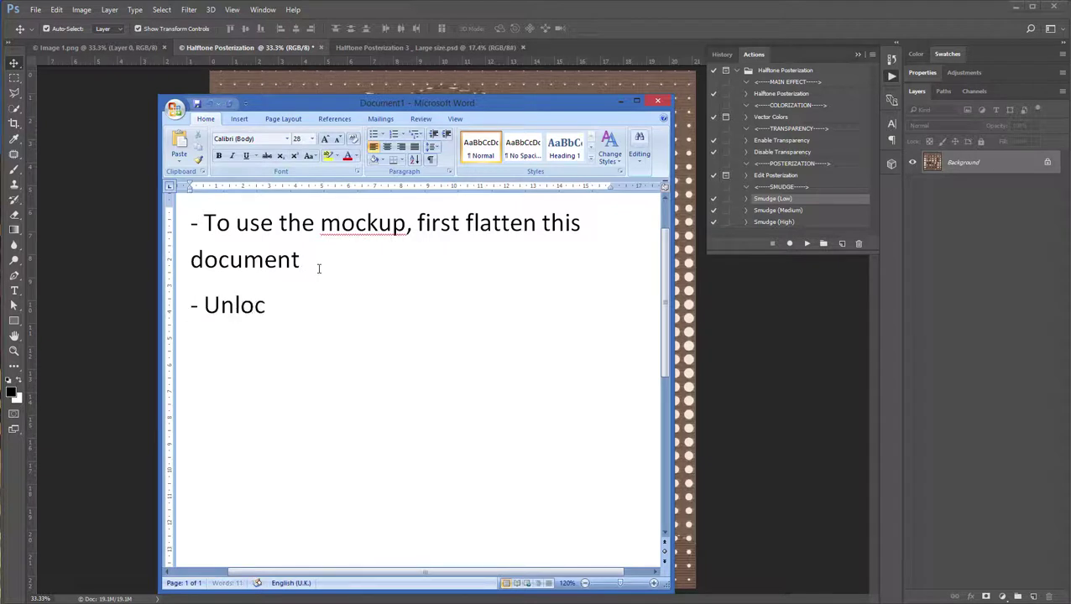
pyautogui.write('k the background l')
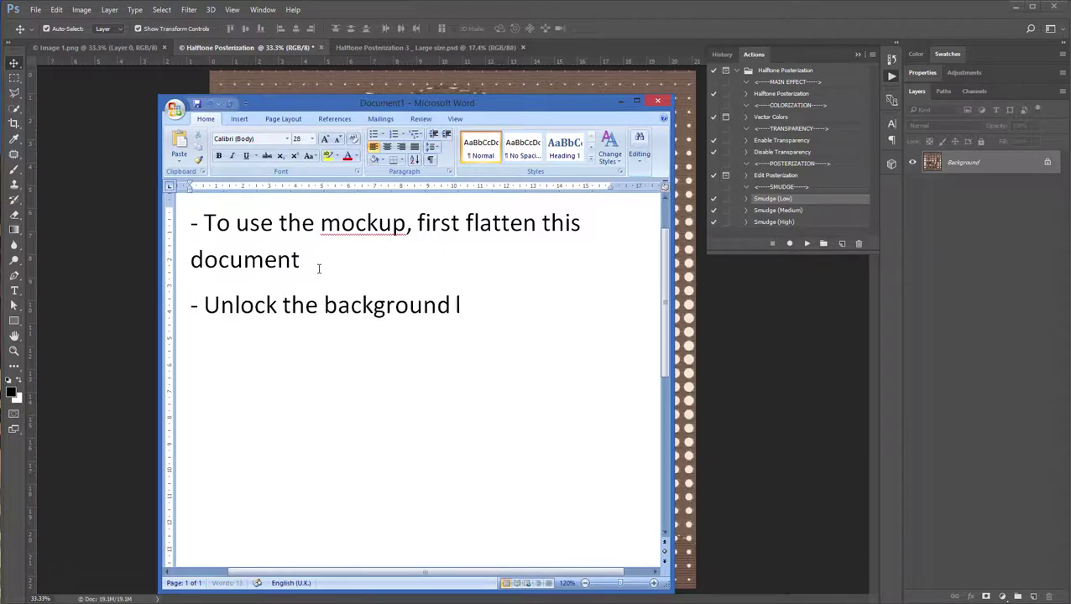
pyautogui.write('ayer by doubl')
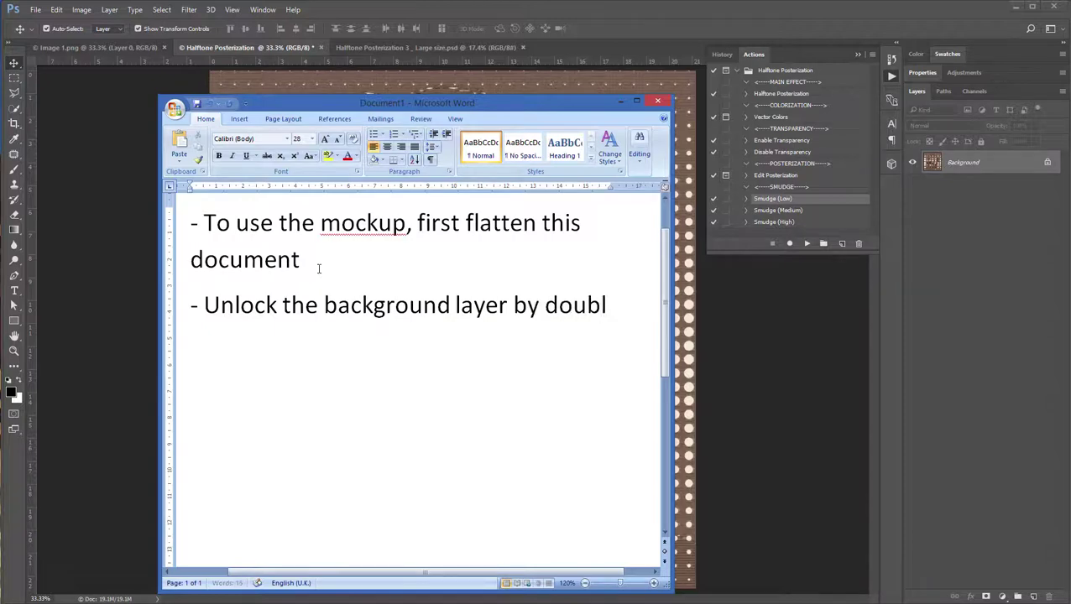
pyautogui.write('e-clicking it.')
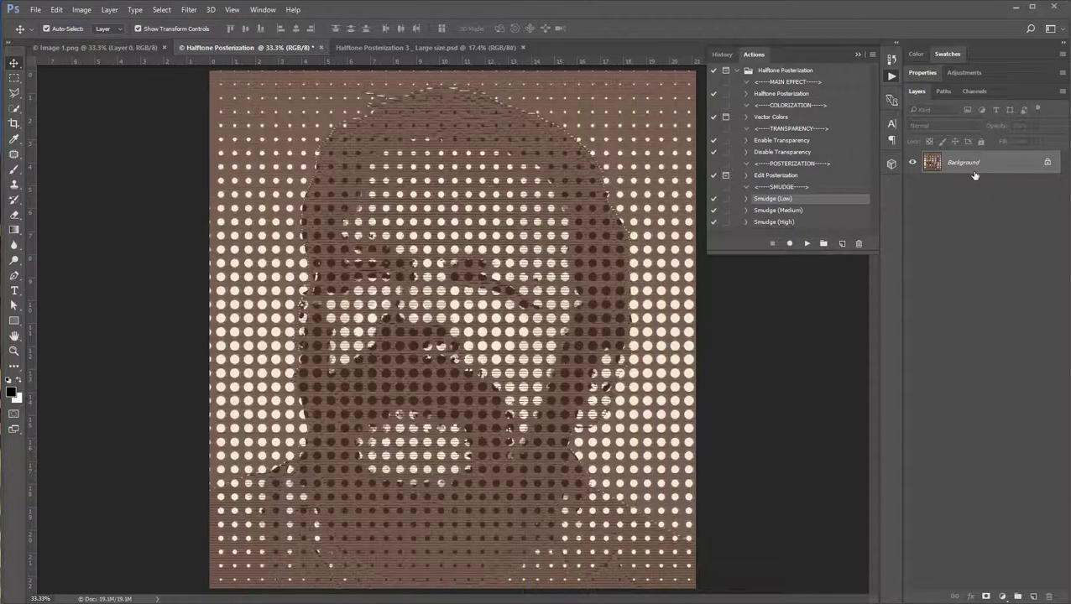
pyautogui.doubleClick(972, 167)
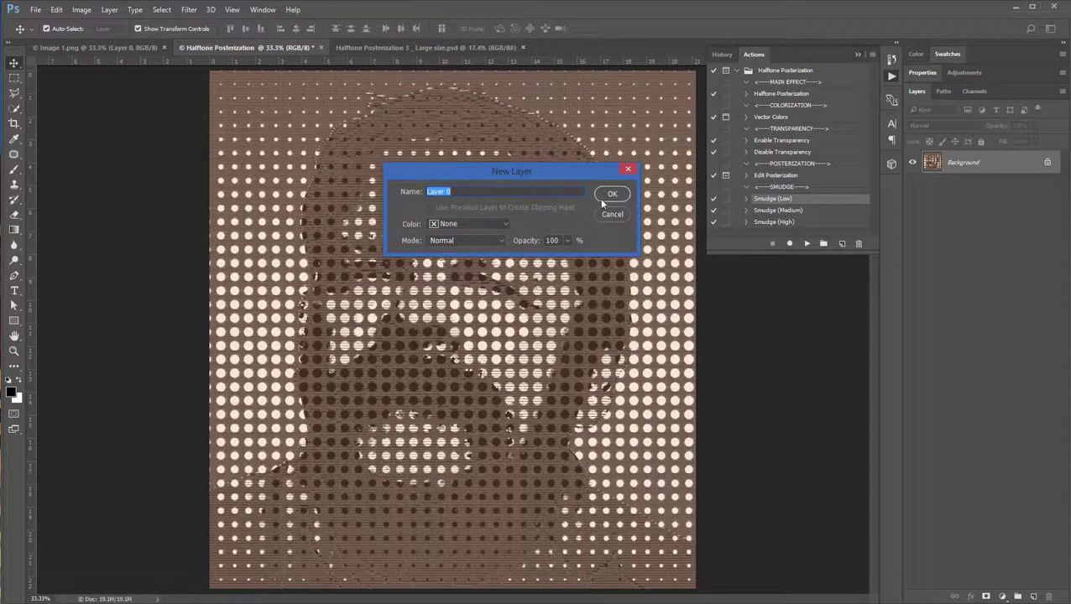
pyautogui.click(612, 195)
# Start the third step: 'Hold down Ctrl (or Command in MAC) and click on the layer thumbnail'
pyautogui.hotkey('alt', 'Tab')
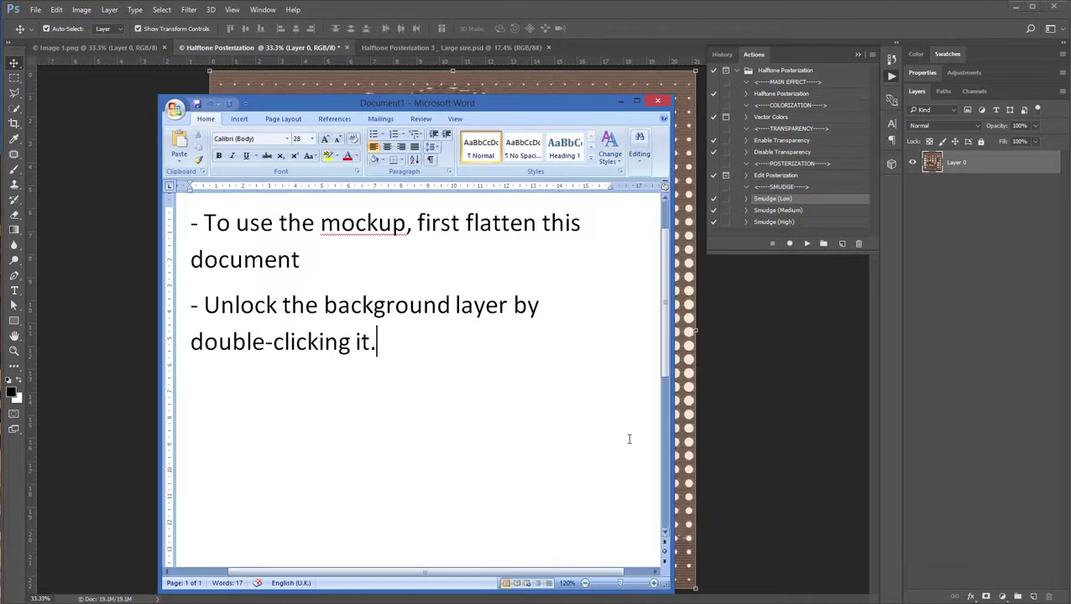
pyautogui.write('- Hold ')
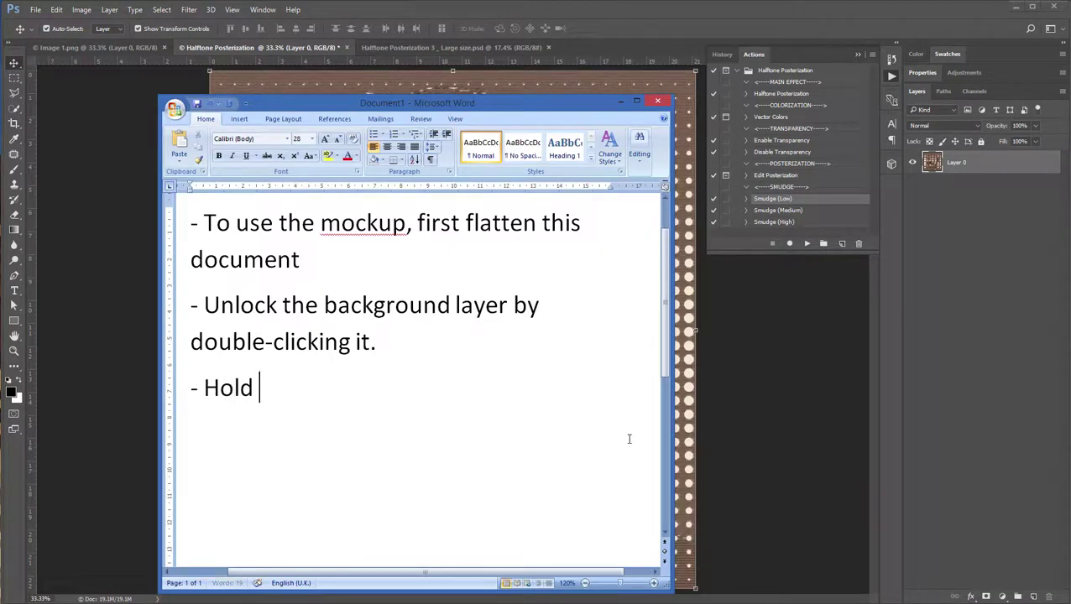
pyautogui.write('down Ctrl or')
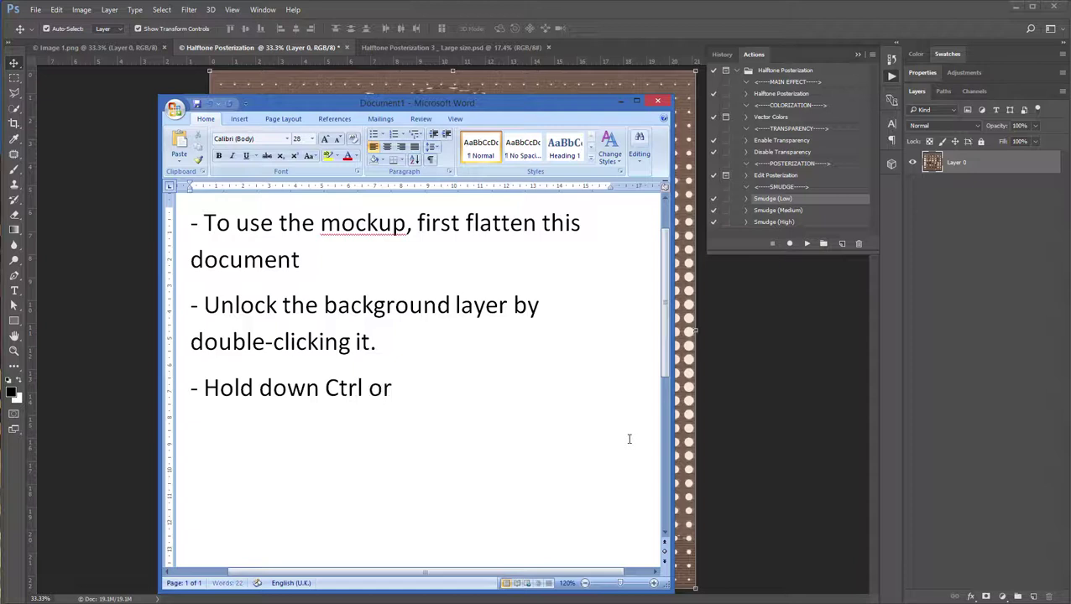
pyautogui.press('BackSpace')
pyautogui.press('BackSpace')
pyautogui.write('(')
pyautogui.write('or Command in MA')
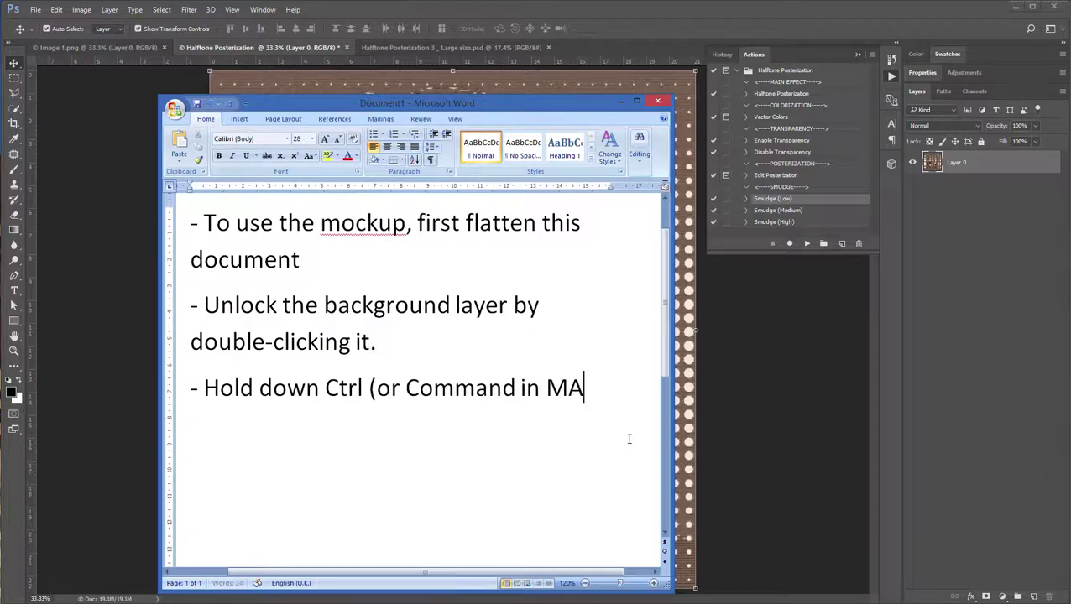
pyautogui.write('C) ')
pyautogui.write('and click on the')
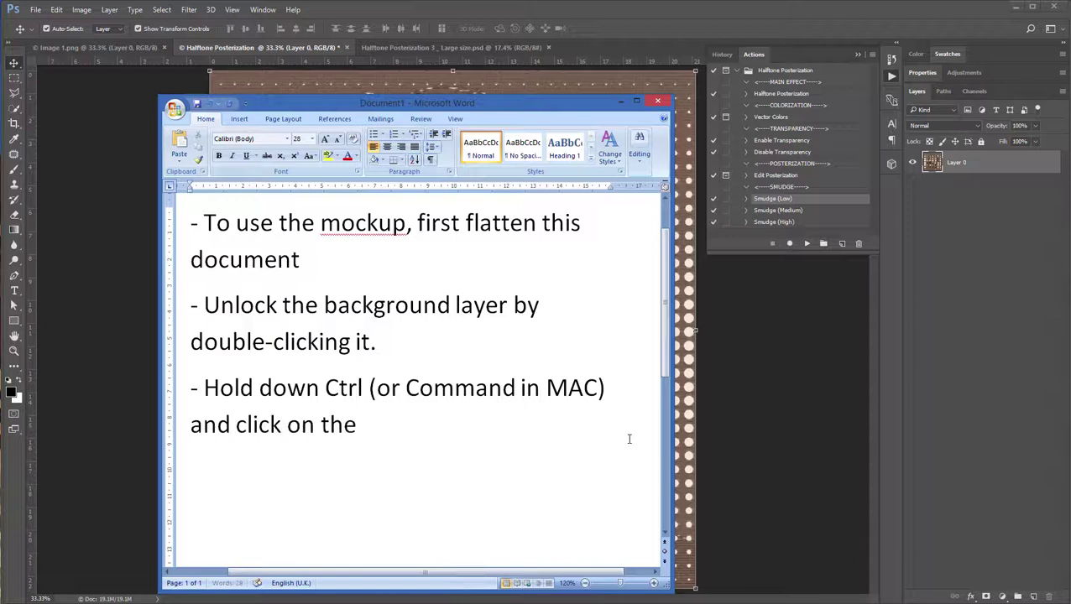
pyautogui.write(' layer thim')
pyautogui.press('BackSpace')
pyautogui.press('BackSpace')
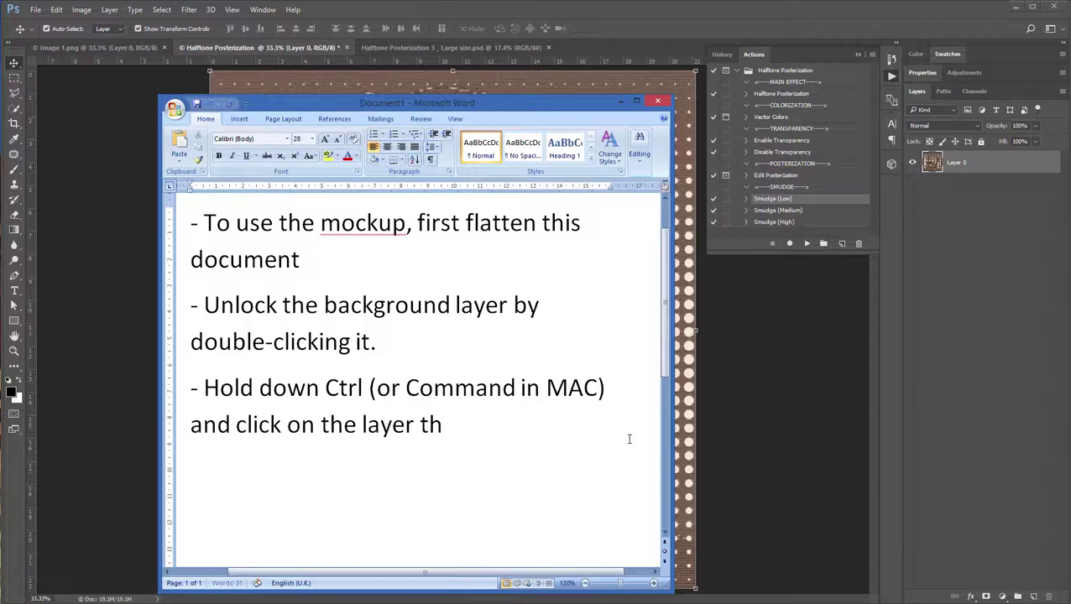
pyautogui.write('umbnail')
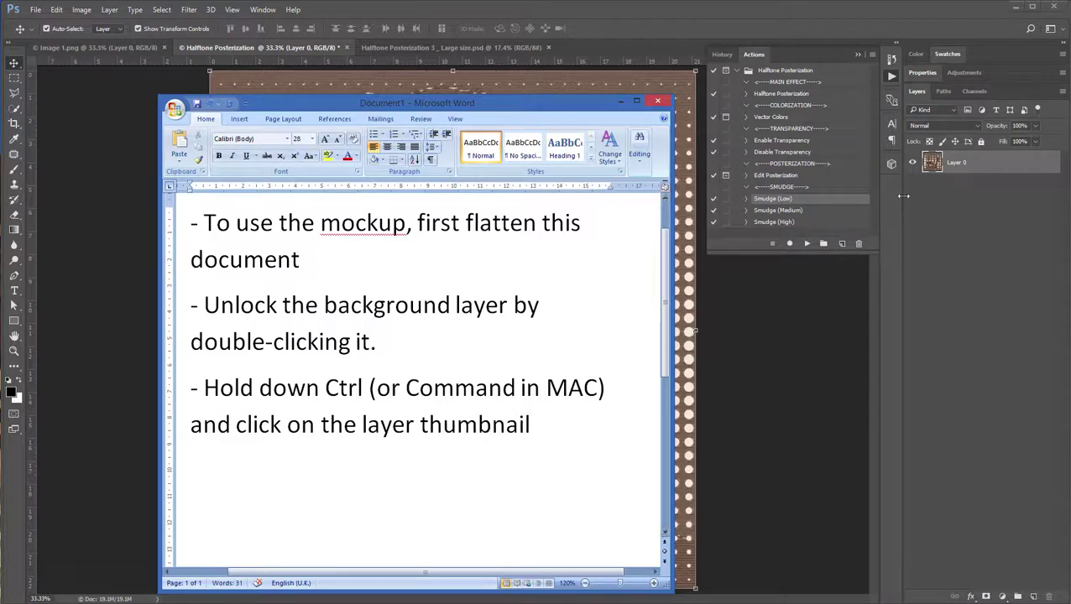
pyautogui.write(' to')
pyautogui.write('sele')
# End the step with 'to marquee (select) it' and check the layer thumbnail in Photoshop
pyautogui.press('BackSpace')
pyautogui.press('BackSpace')
pyautogui.press('BackSpace')
pyautogui.press('BackSpace')
pyautogui.write('marq')
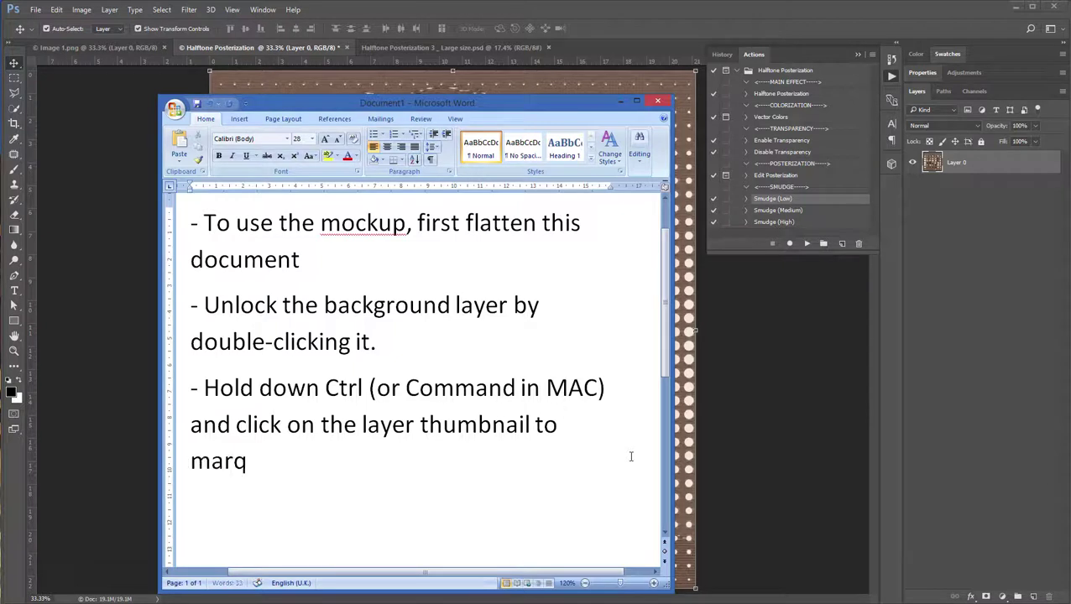
pyautogui.write('uee it')
pyautogui.press('BackSpace')
pyautogui.press('BackSpace')
pyautogui.press('BackSpace')
pyautogui.write('(sl')
pyautogui.press('BackSpace')
pyautogui.write('elect')
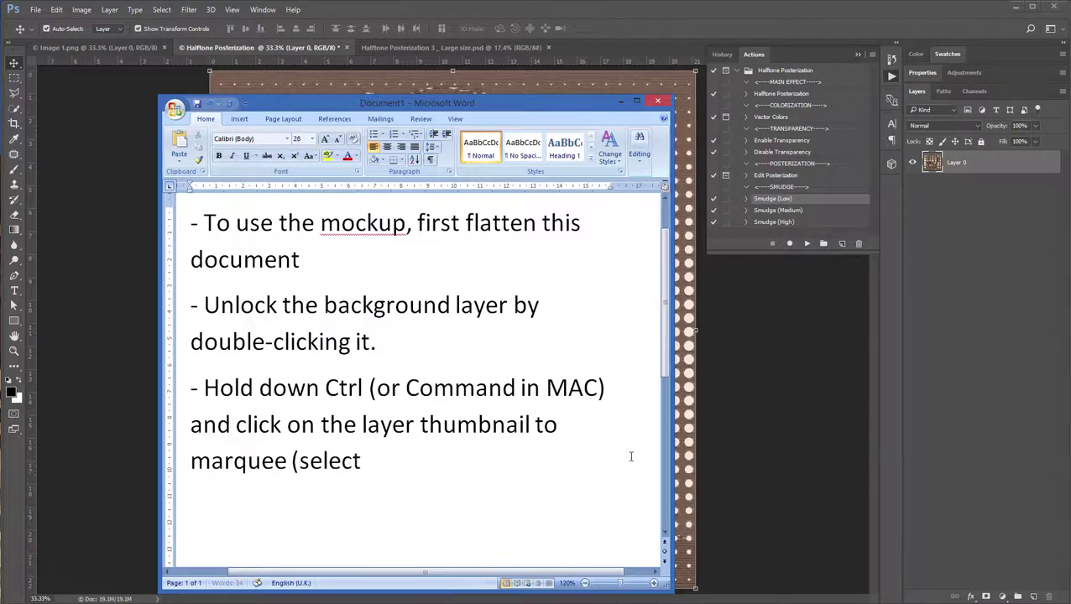
pyautogui.write(') it')
pyautogui.click(930, 170)
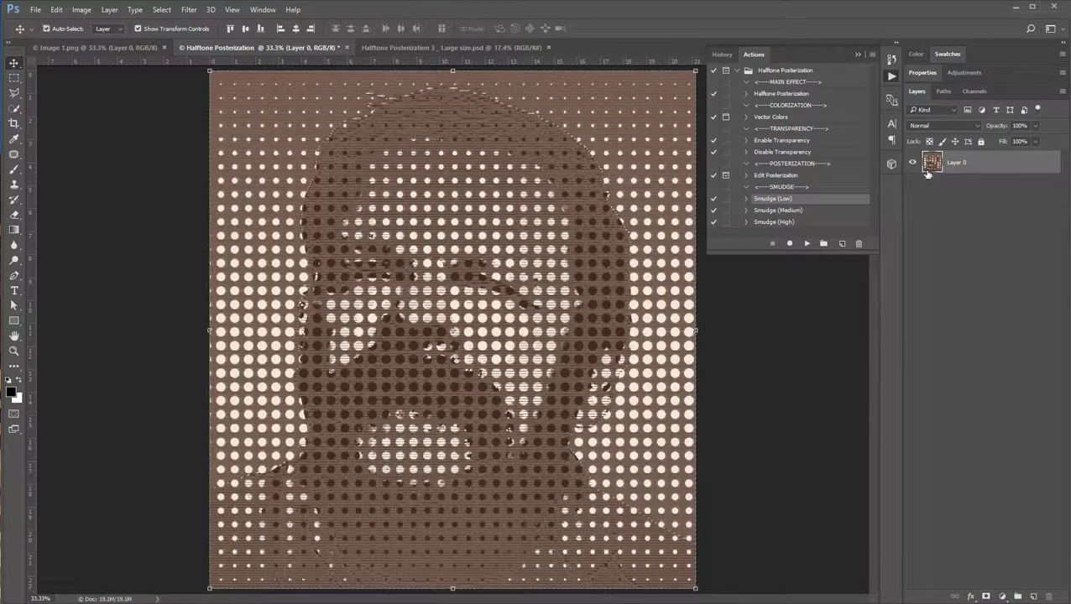
pyautogui.hotkey('alt', 'Tab')
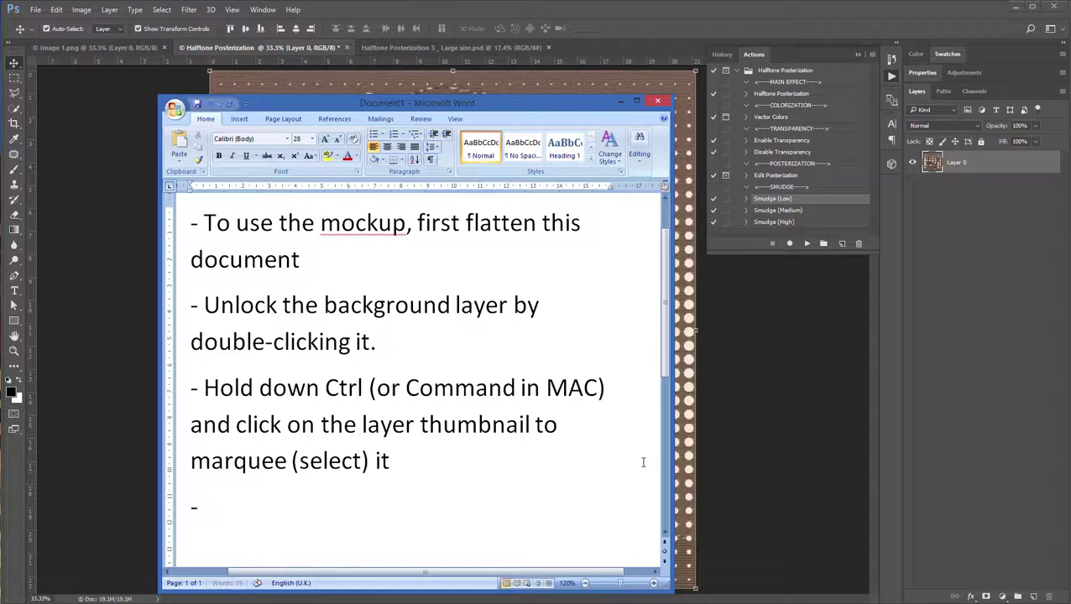
# Type the step 'Press Ctrl (or Cmd) + C to copy the content of the layer'
pyautogui.write('Press Ctrl (')
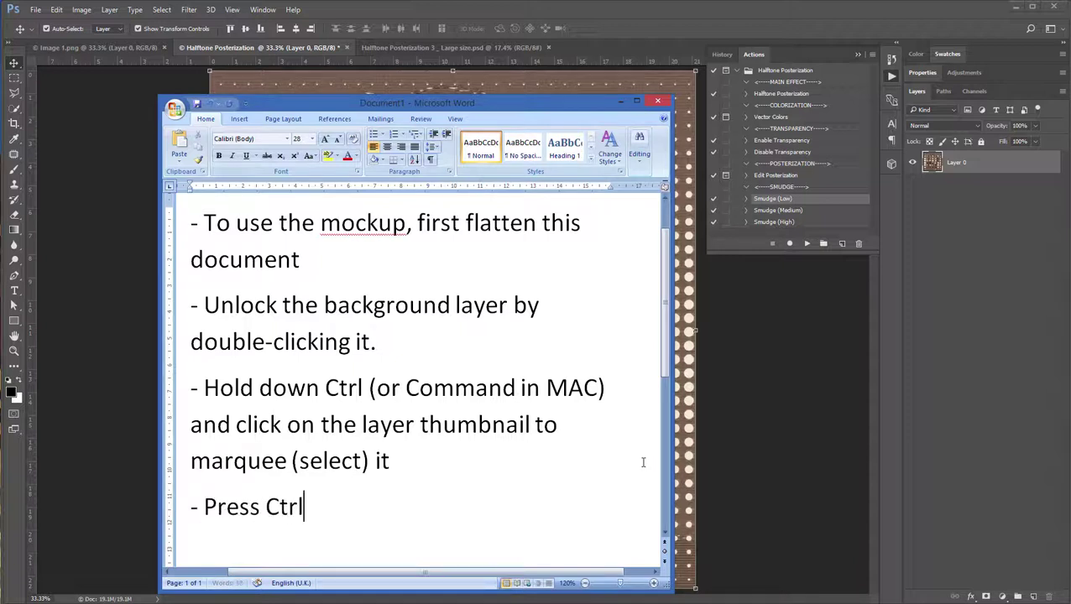
pyautogui.write('or C')
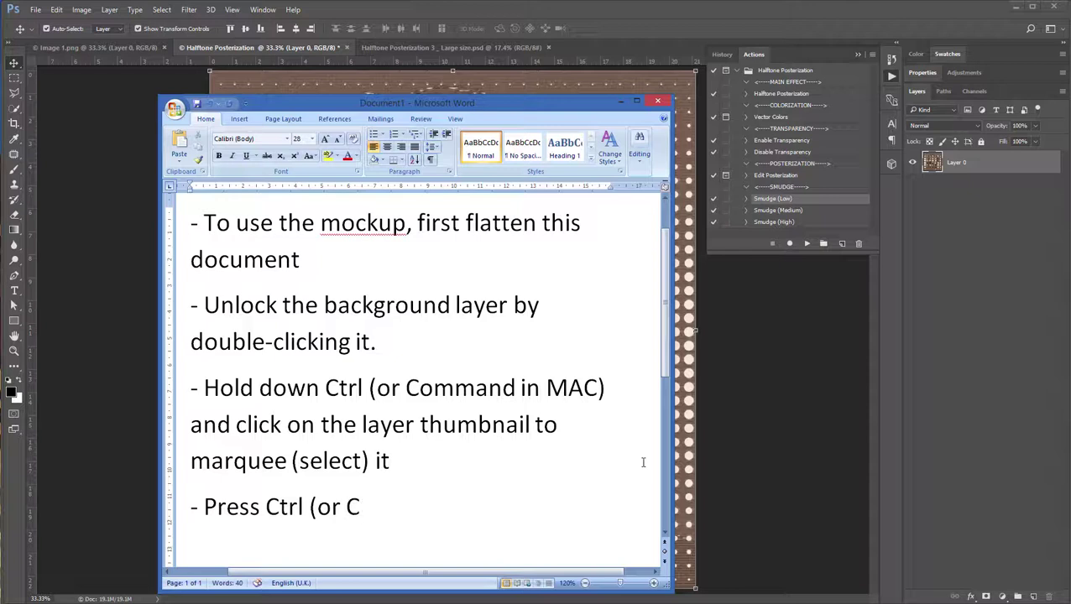
pyautogui.write('md')
pyautogui.write(') ')
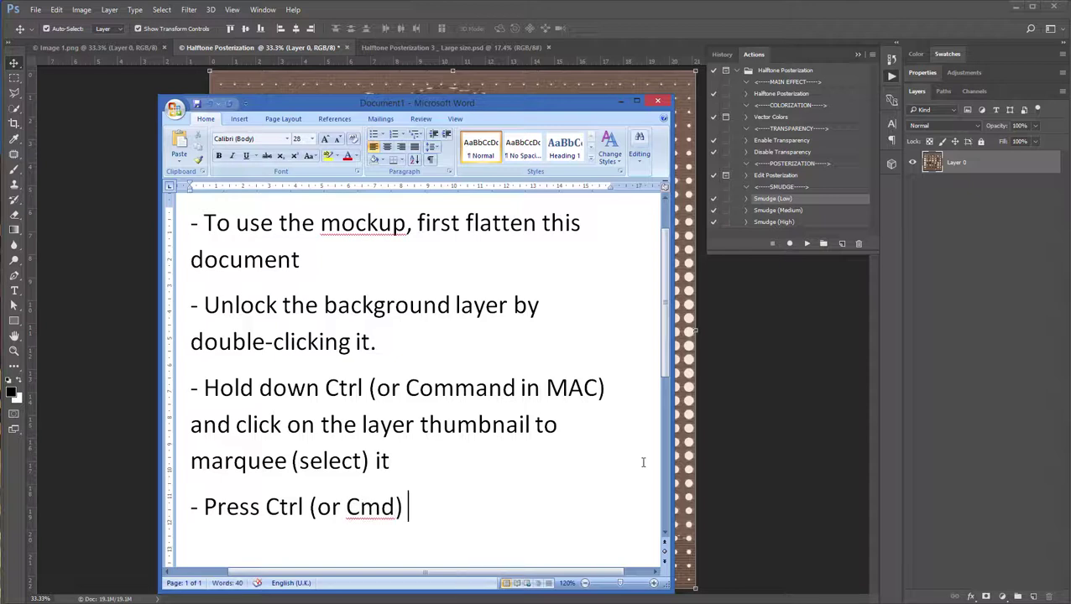
pyautogui.write('+')
pyautogui.press('BackSpace')
pyautogui.write('C')
pyautogui.write(' to copy the')
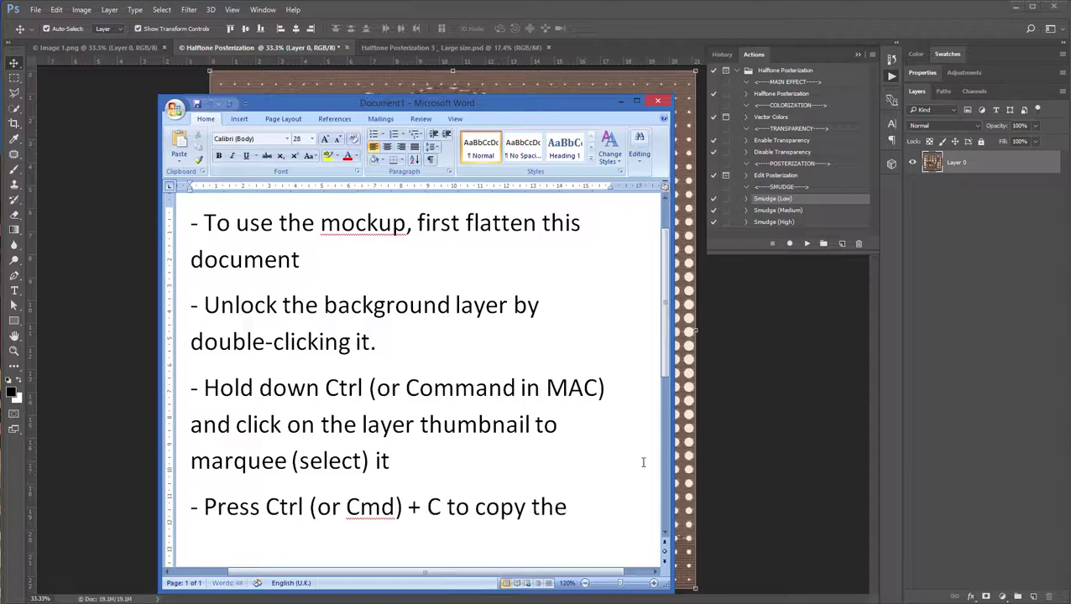
pyautogui.write(' content of the layer')
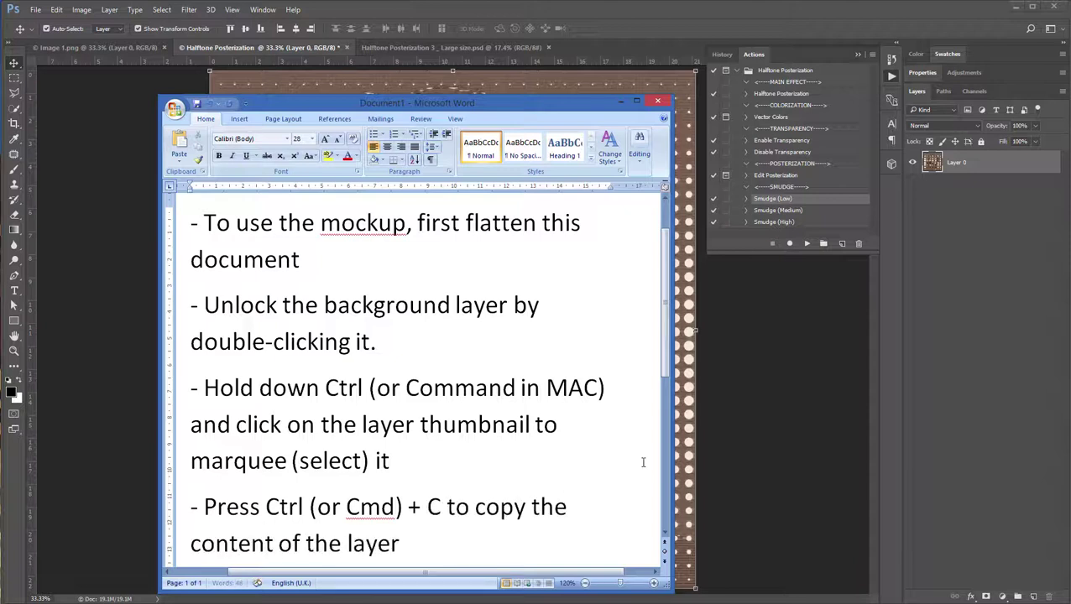
pyautogui.click(970, 163)
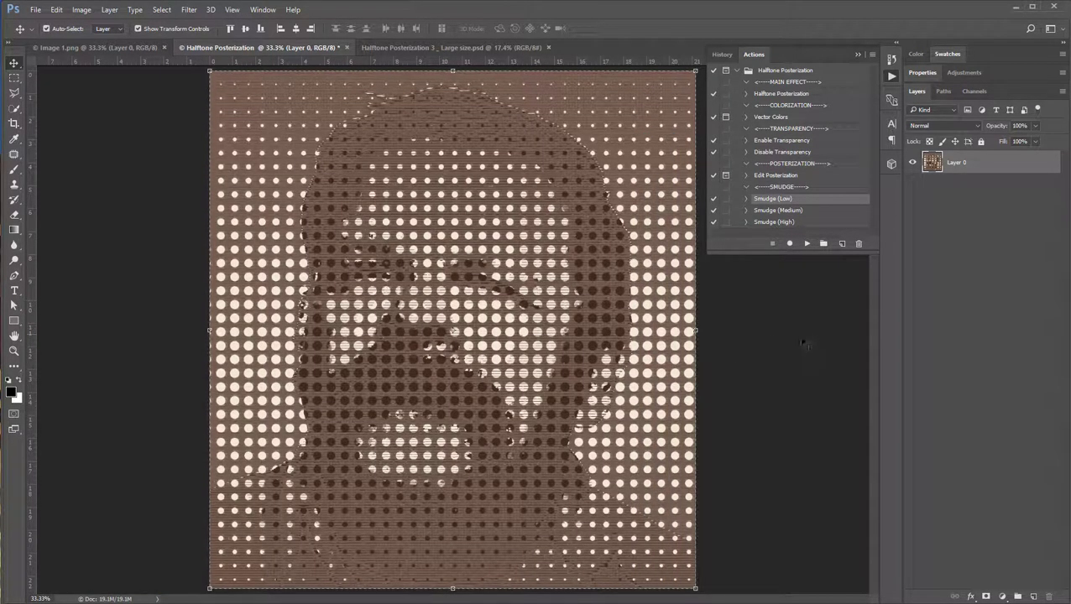
pyautogui.hotkey('alt', 'Tab')
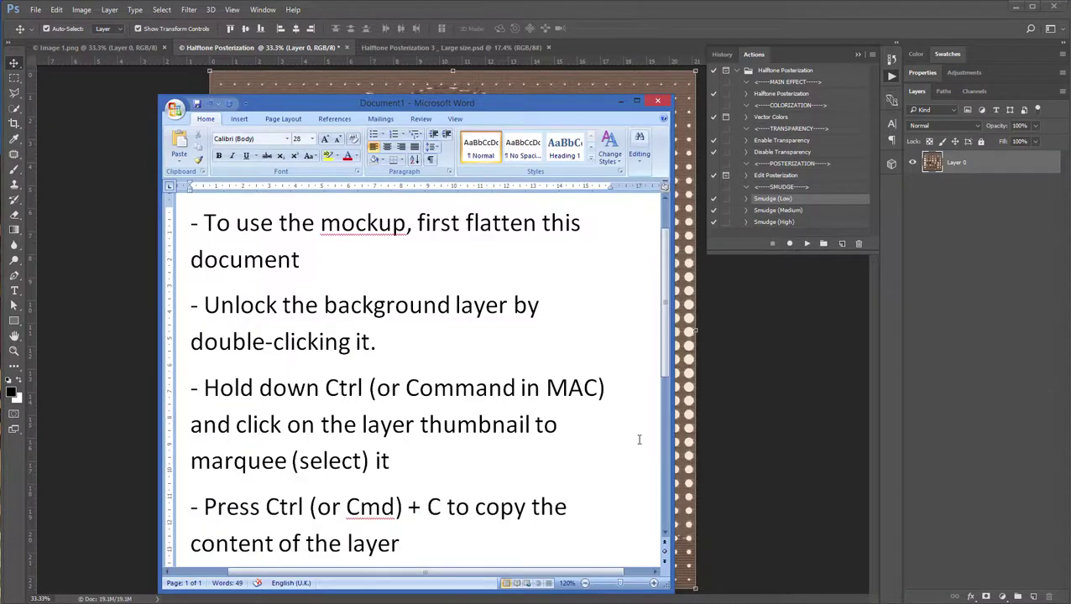
pyautogui.scroll(-1, 585, 406)
# Begin an 'Open the mockup' line and add 'and press Ctrl + D to deselect the selection'
pyautogui.write('- Open th')
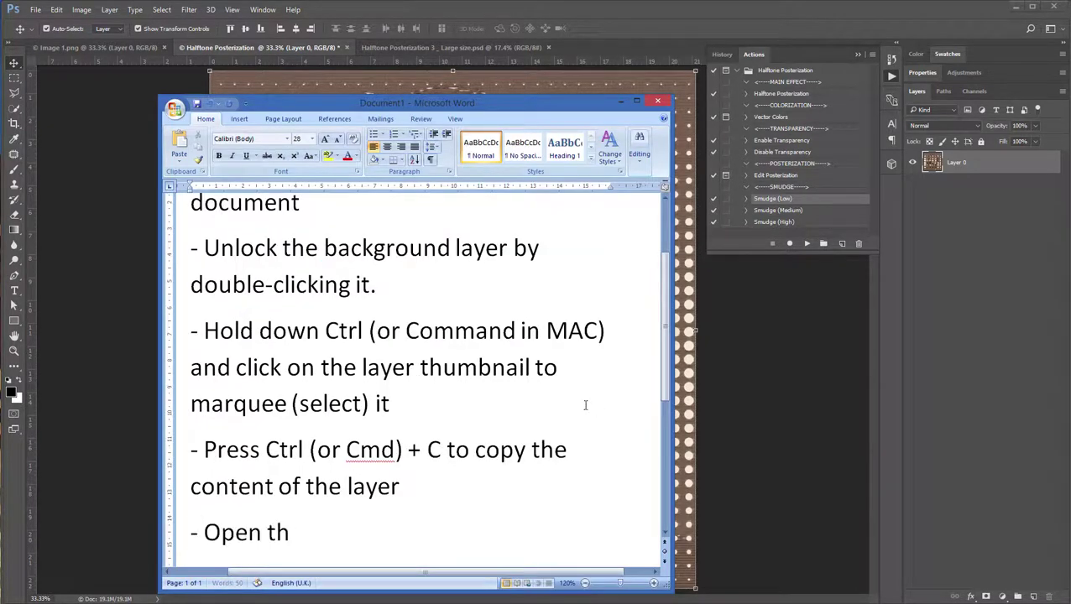
pyautogui.write('e mockup')
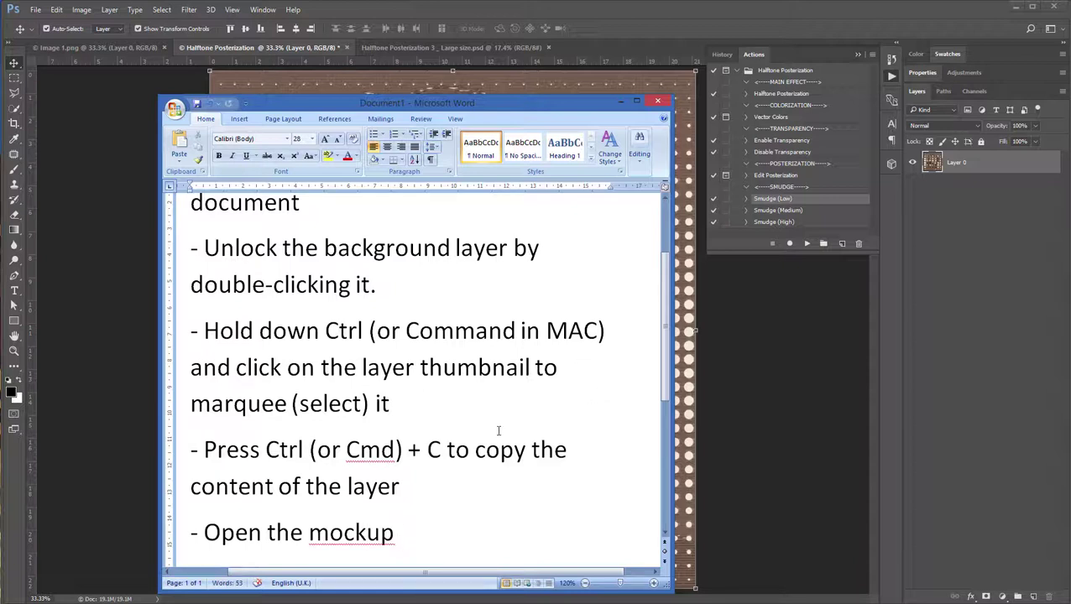
pyautogui.click(420, 490)
pyautogui.write('and press')
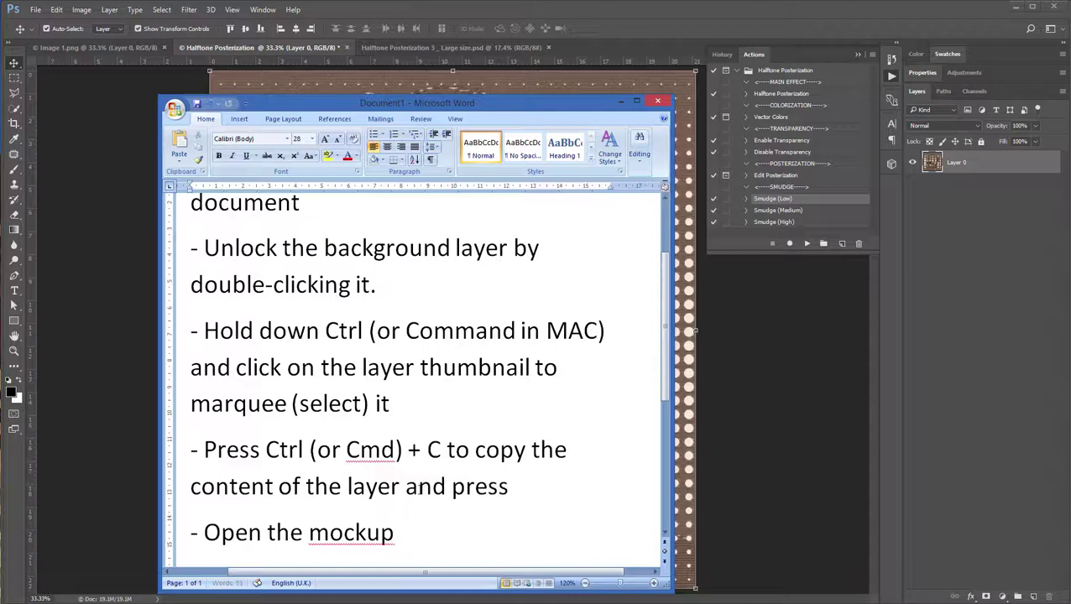
pyautogui.write(' Ct')
pyautogui.write(' (')
pyautogui.press('BackSpace')
pyautogui.write('+ D ')
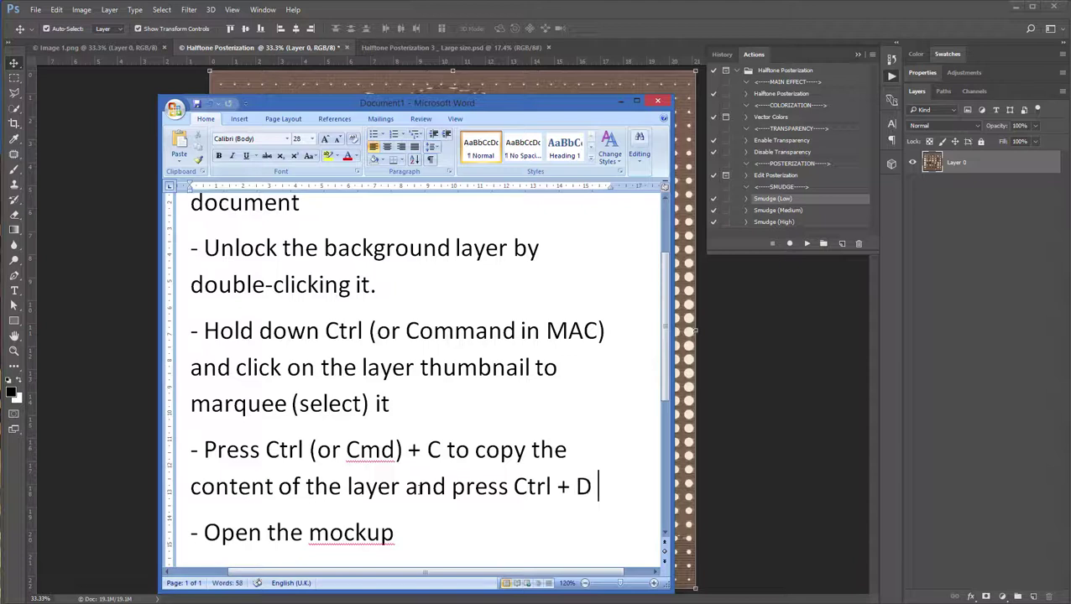
pyautogui.write('to des')
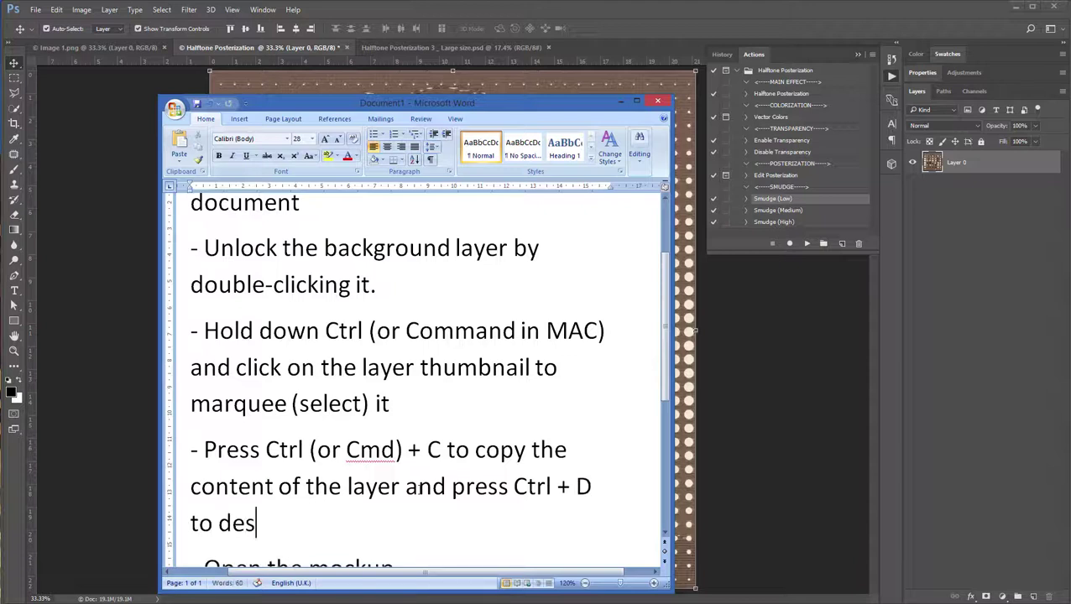
pyautogui.write('elect the selection')
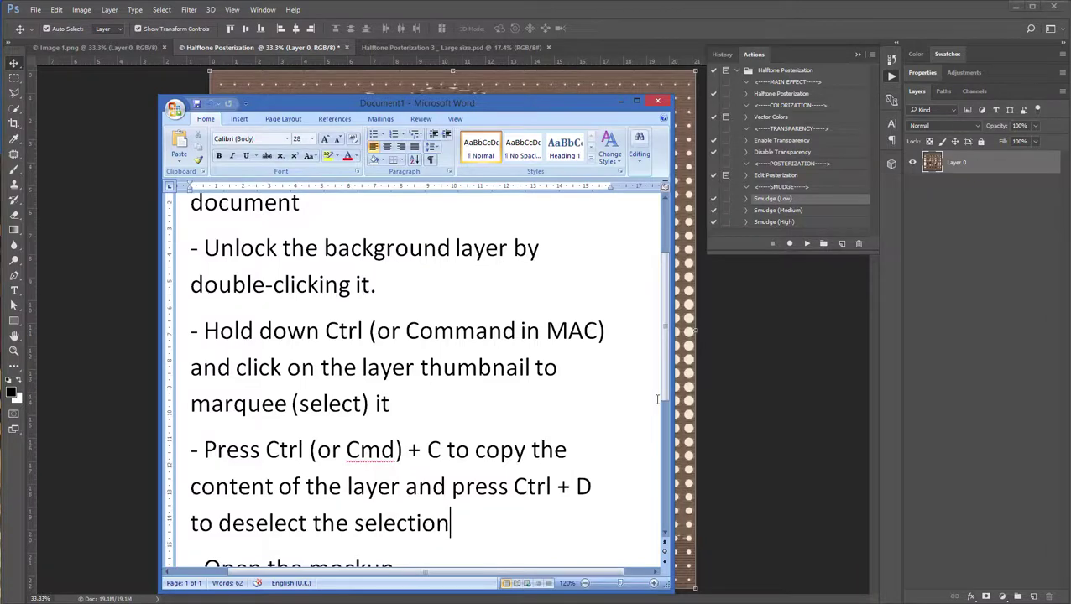
# Complete the line: 'Open the mockup file that is included in the Extended Version inside Photoshop'
pyautogui.click(749, 395)
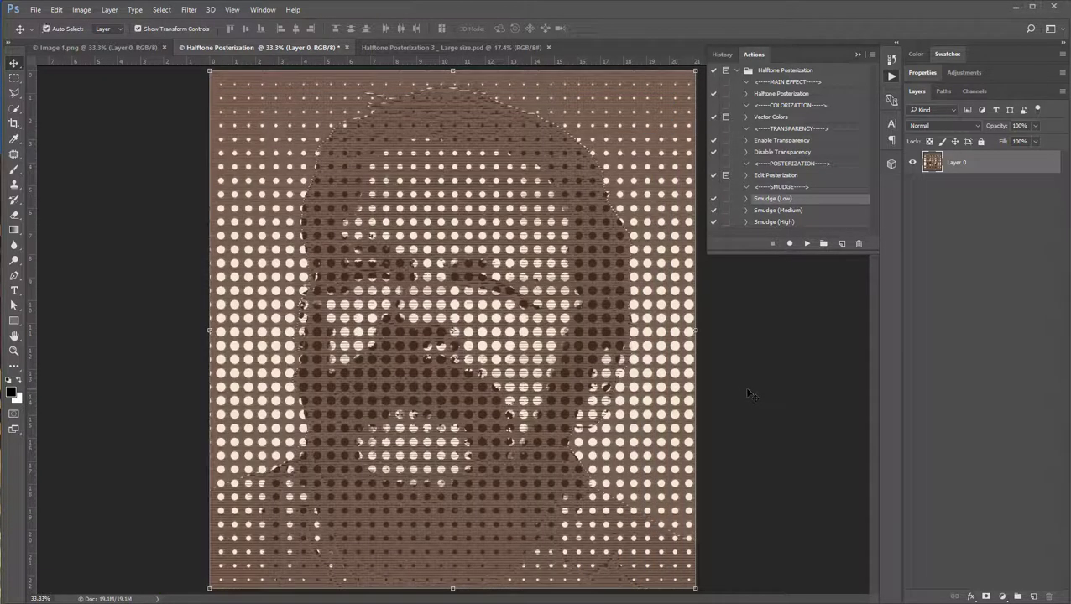
pyautogui.scroll(-1, 406, 407)
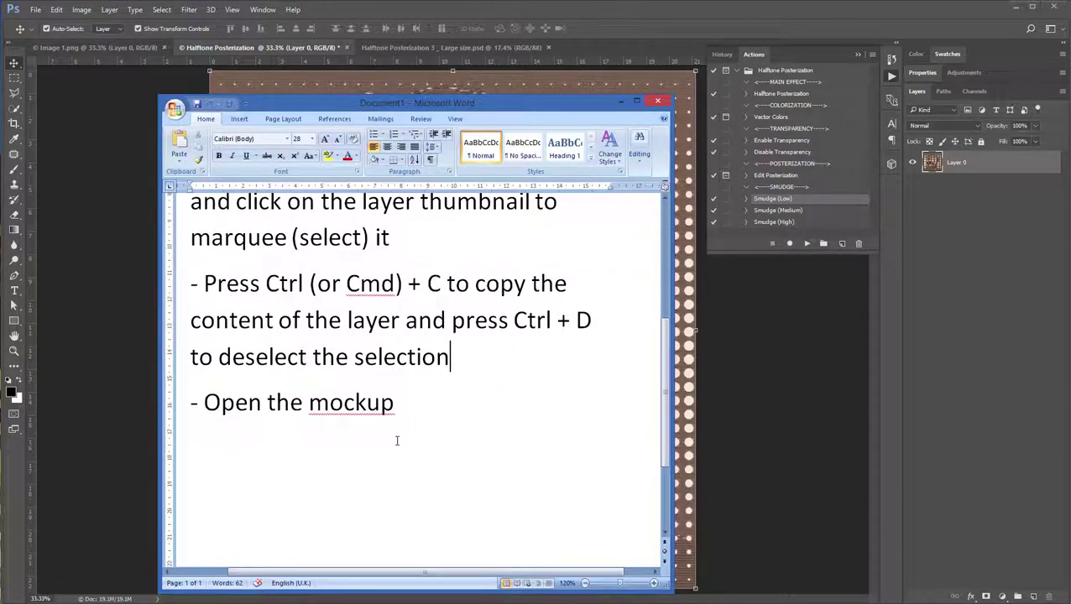
pyautogui.click(406, 408)
pyautogui.write('file ')
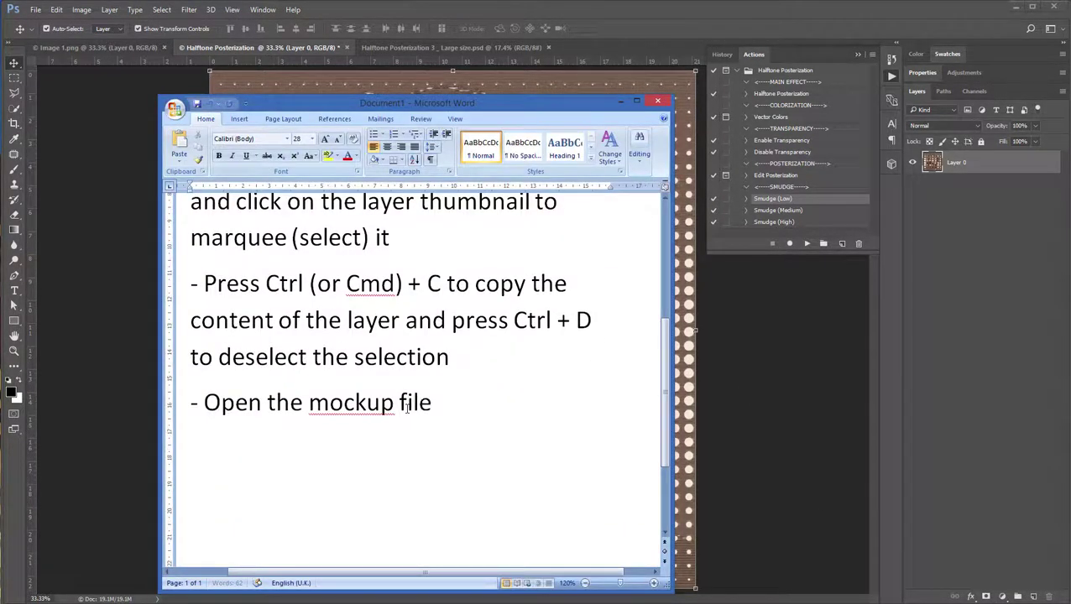
pyautogui.write('that is')
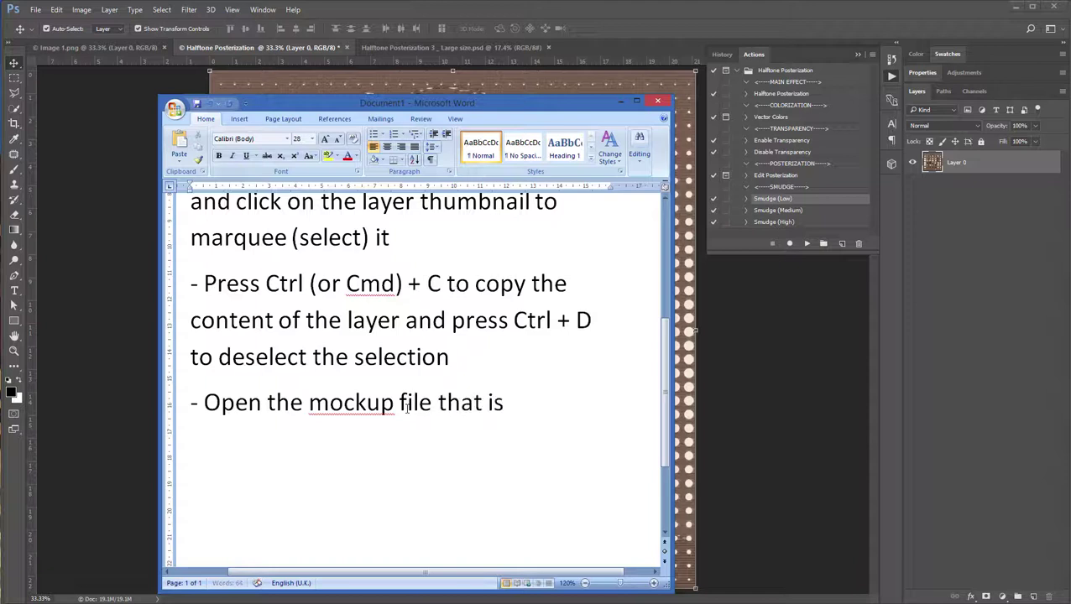
pyautogui.write(' included in')
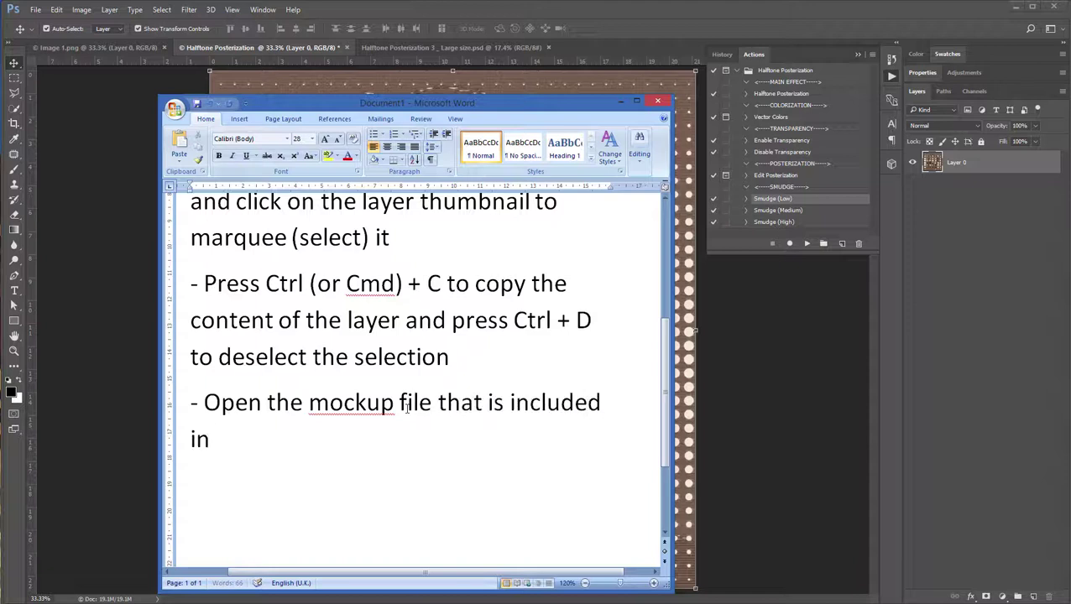
pyautogui.write(' the Extended Ve')
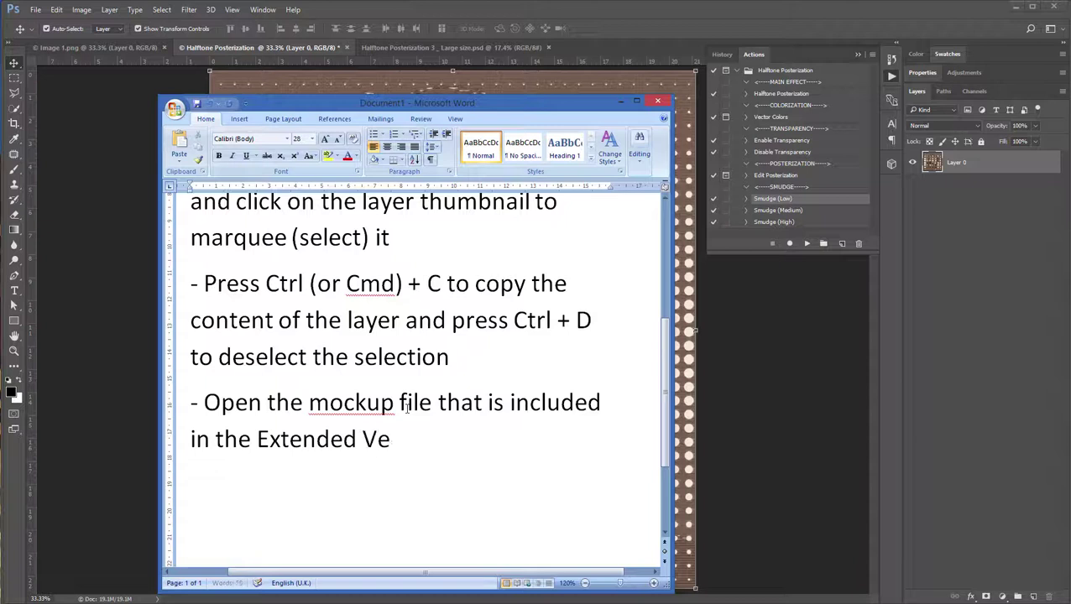
pyautogui.write('rsion.')
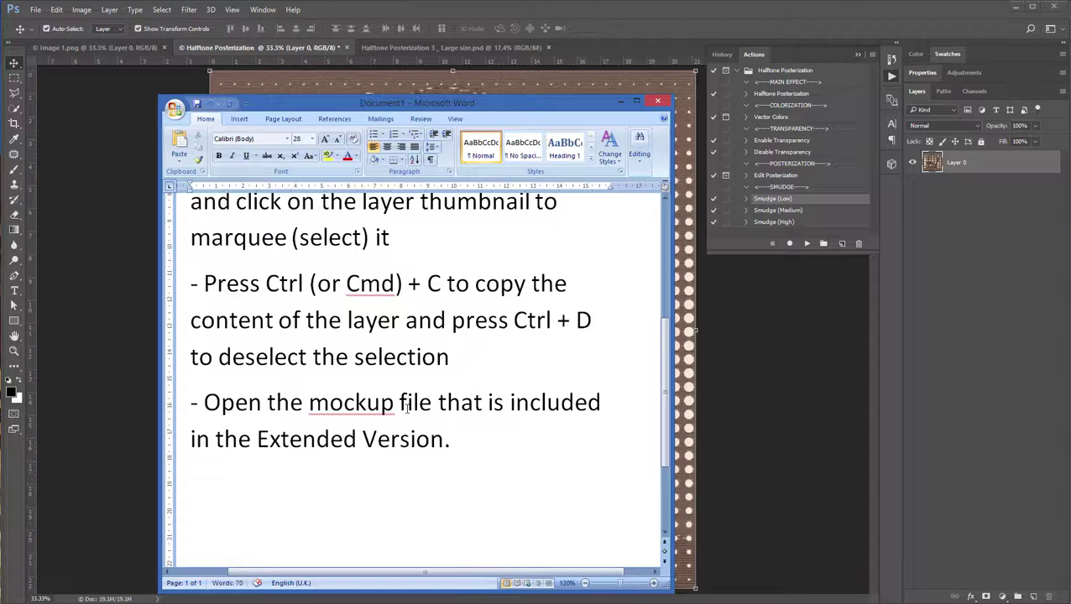
pyautogui.press('BackSpace')
pyautogui.write(' inside Ph')
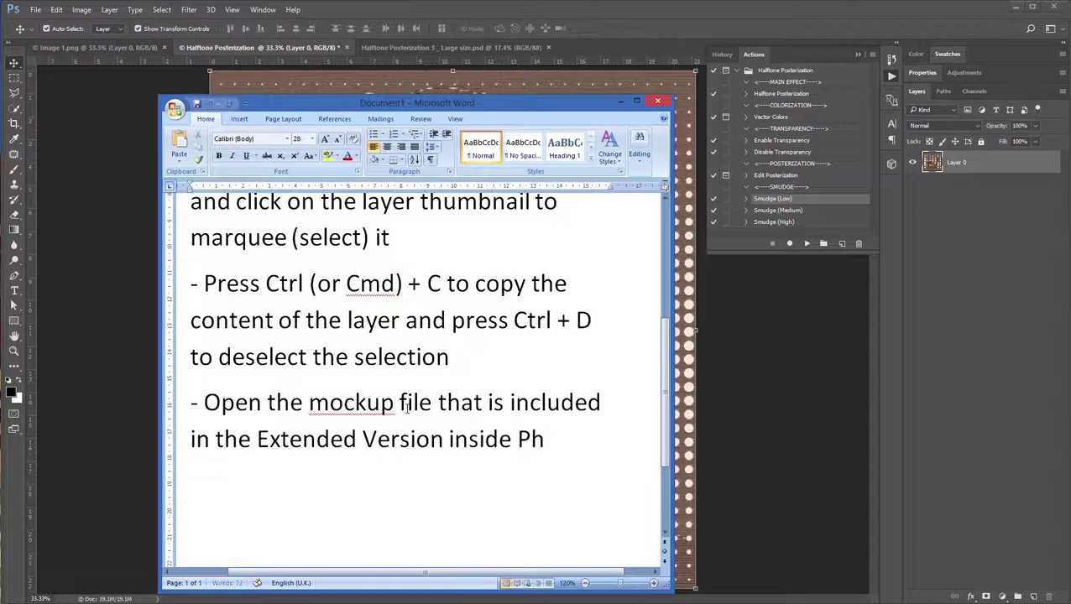
pyautogui.write('otoshop')
# Open Halftone Mockups from the desktop's Extended Version folder in Photoshop
pyautogui.hotkey('alt', 'Tab')
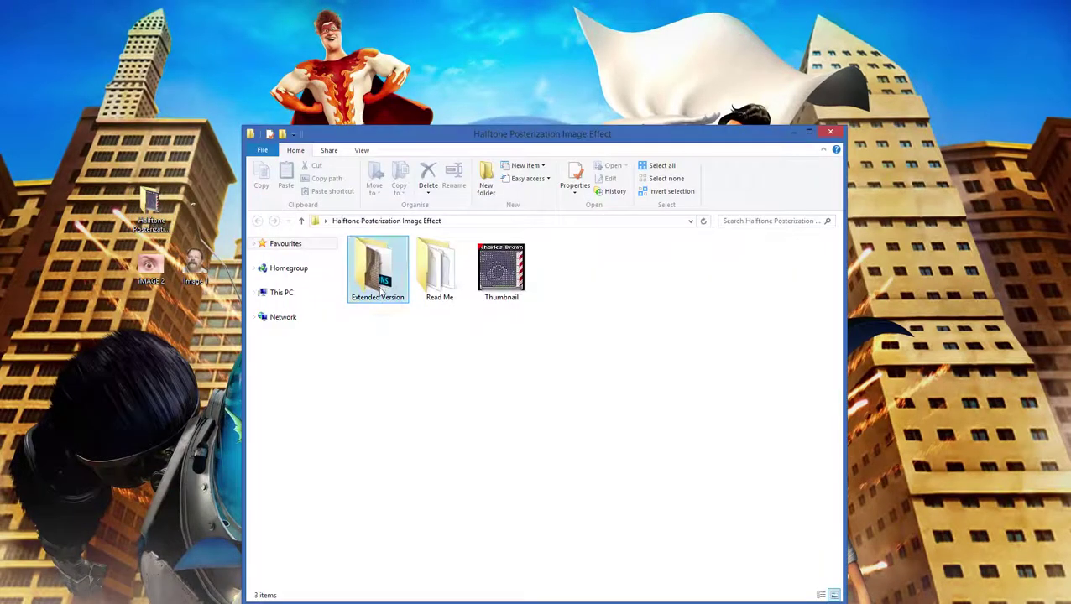
pyautogui.doubleClick(377, 269)
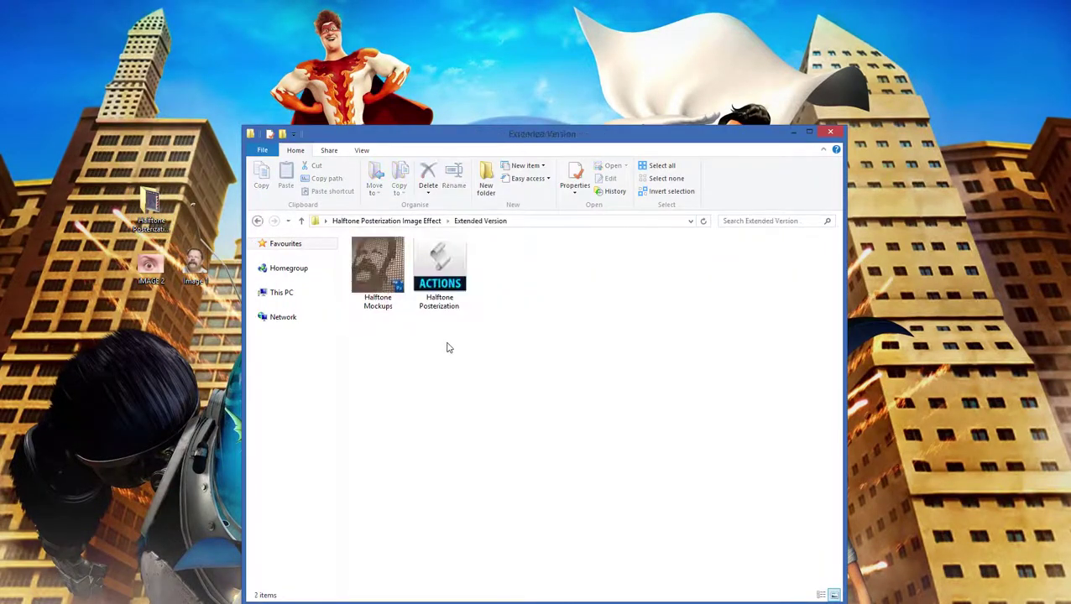
pyautogui.rightClick(369, 277)
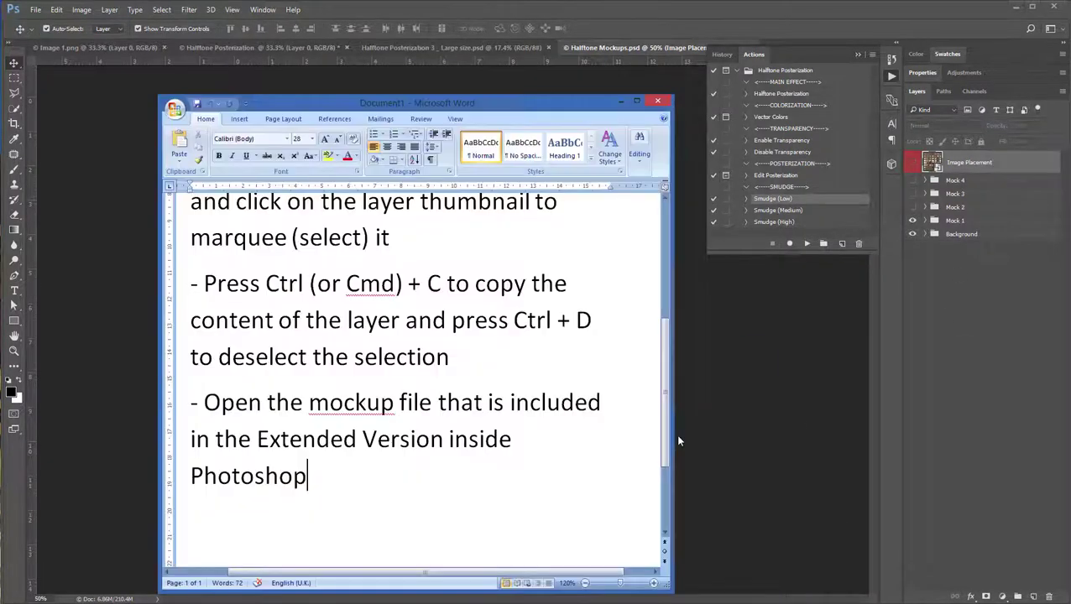
# Add the step to double-click the Image Placement smart object icon, then open its contents in Photoshop
pyautogui.write('- Go t')
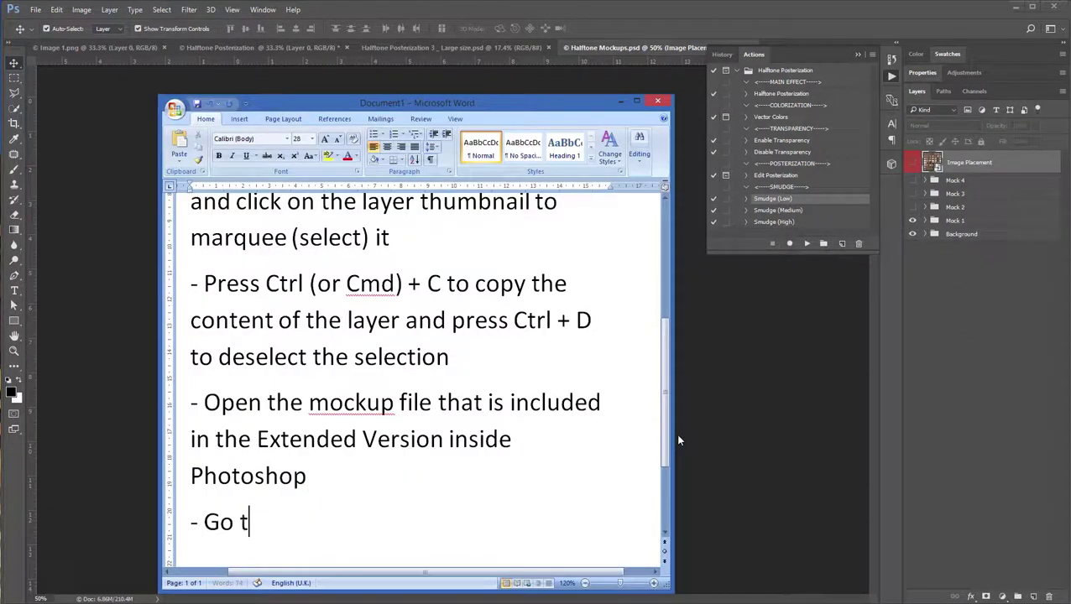
pyautogui.write('o Image P')
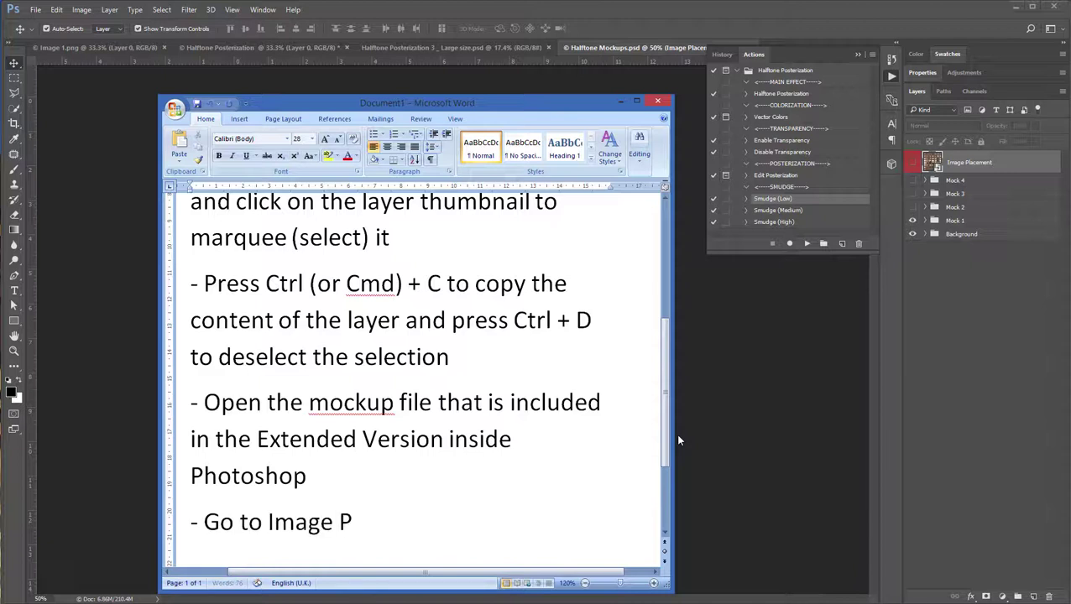
pyautogui.write('lacement layer ')
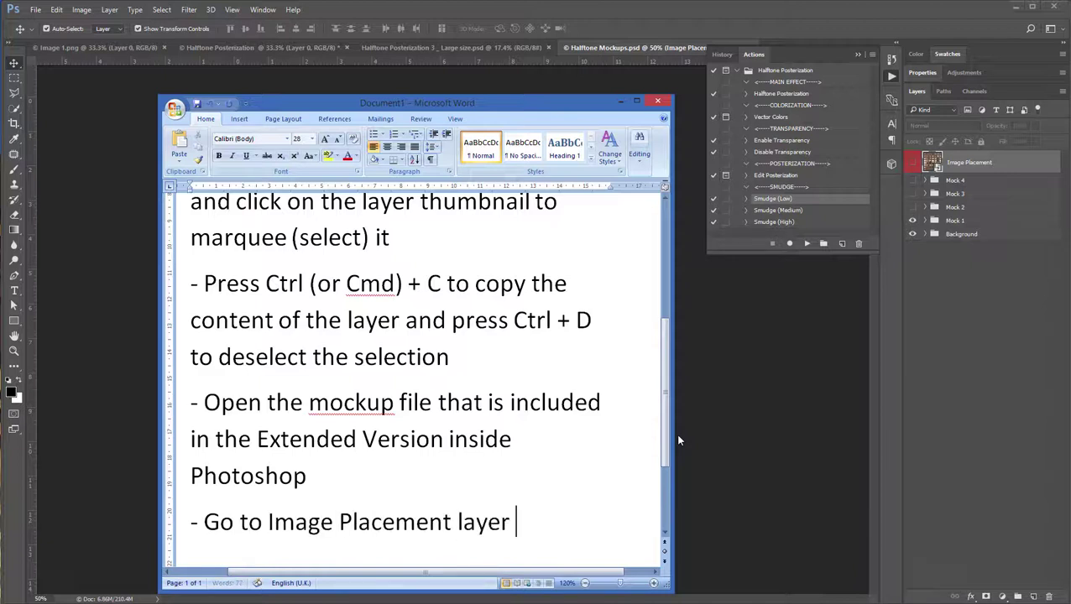
pyautogui.write('and double')
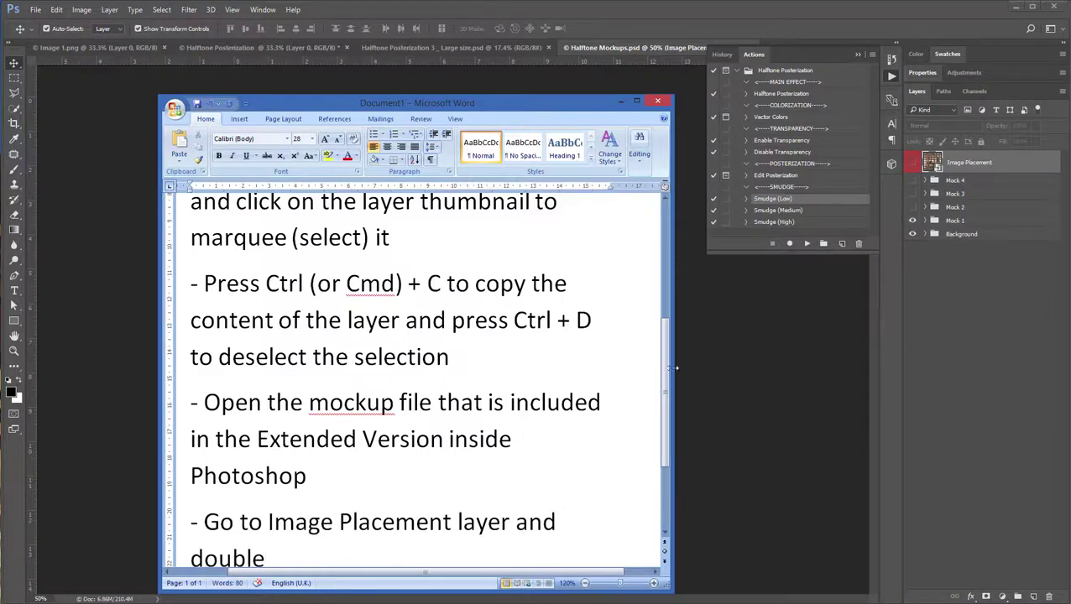
pyautogui.write('-click on')
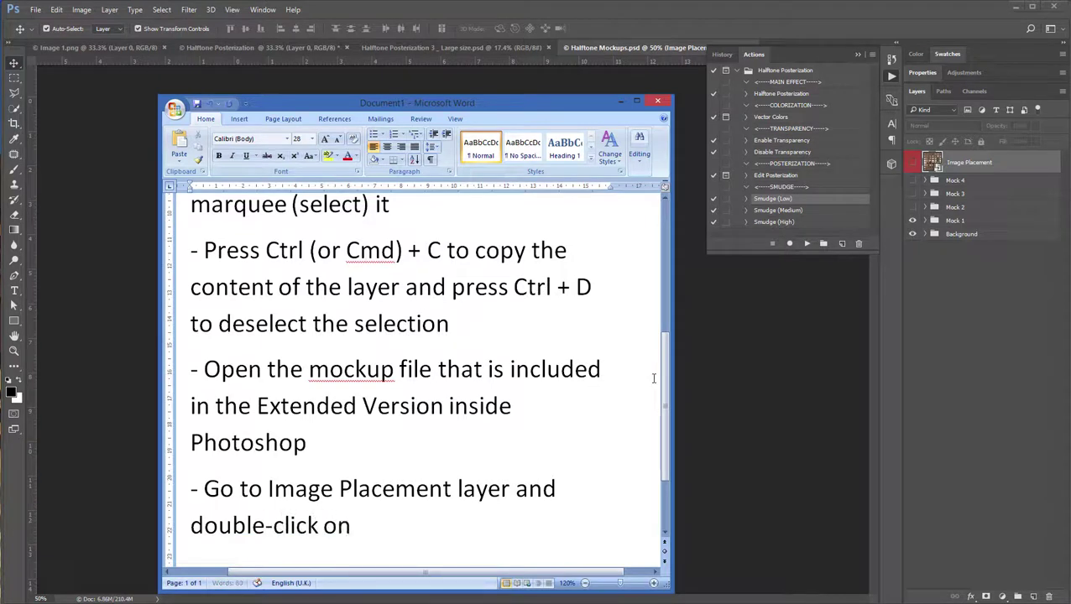
pyautogui.write(' the smart ob')
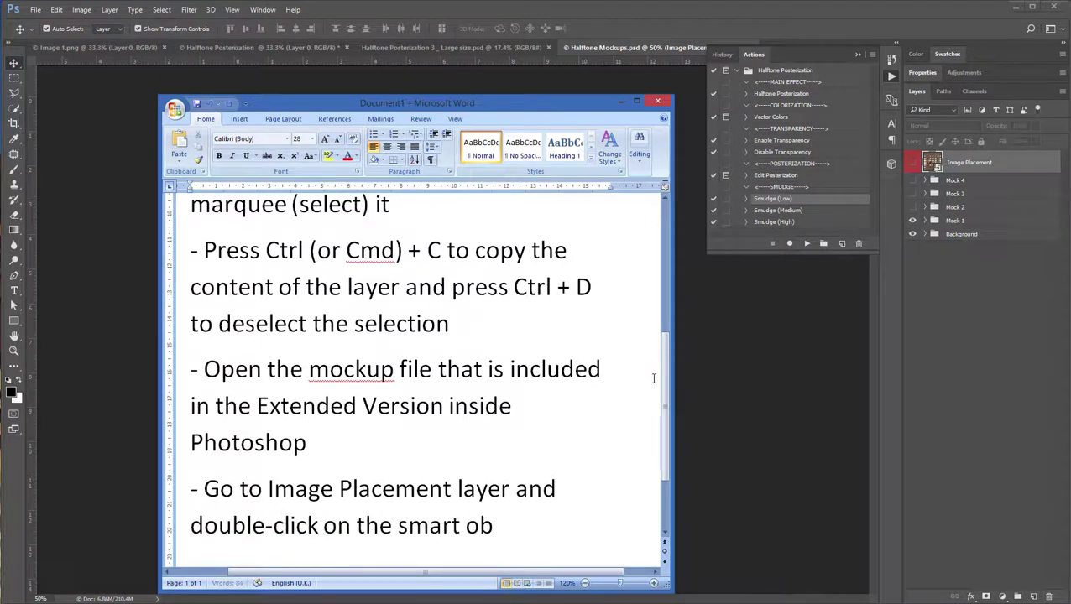
pyautogui.write('ject icon to open ')
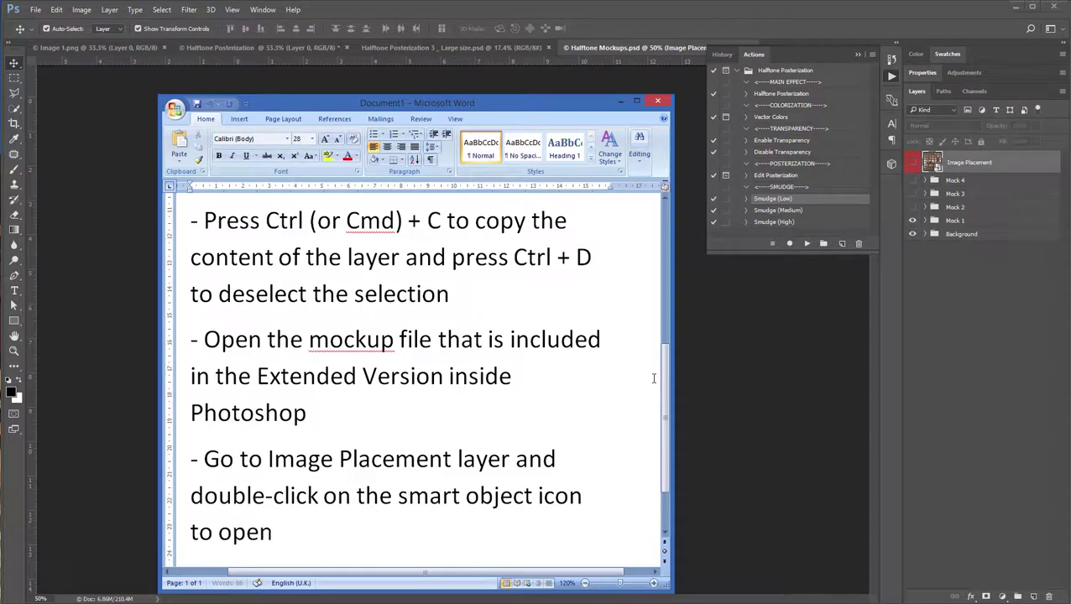
pyautogui.write('the c')
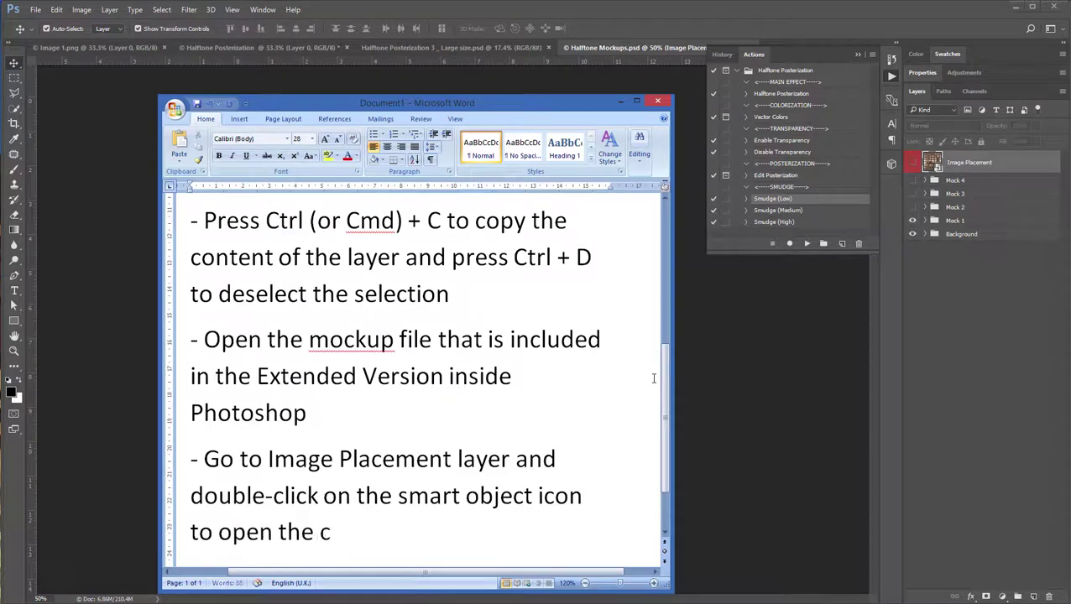
pyautogui.write('ontent document')
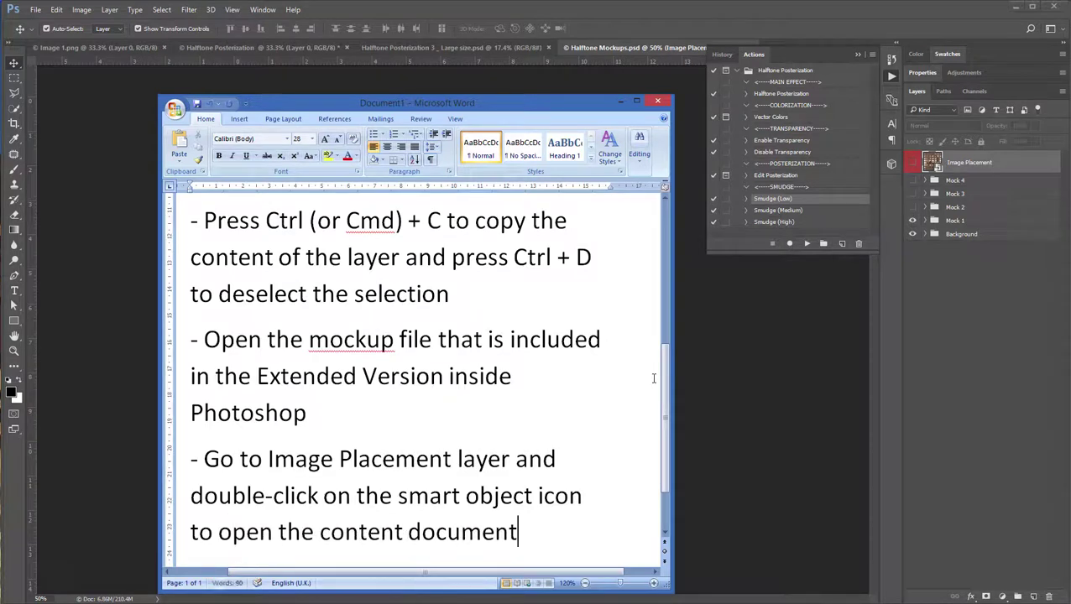
pyautogui.click(946, 284)
pyautogui.doubleClick(934, 163)
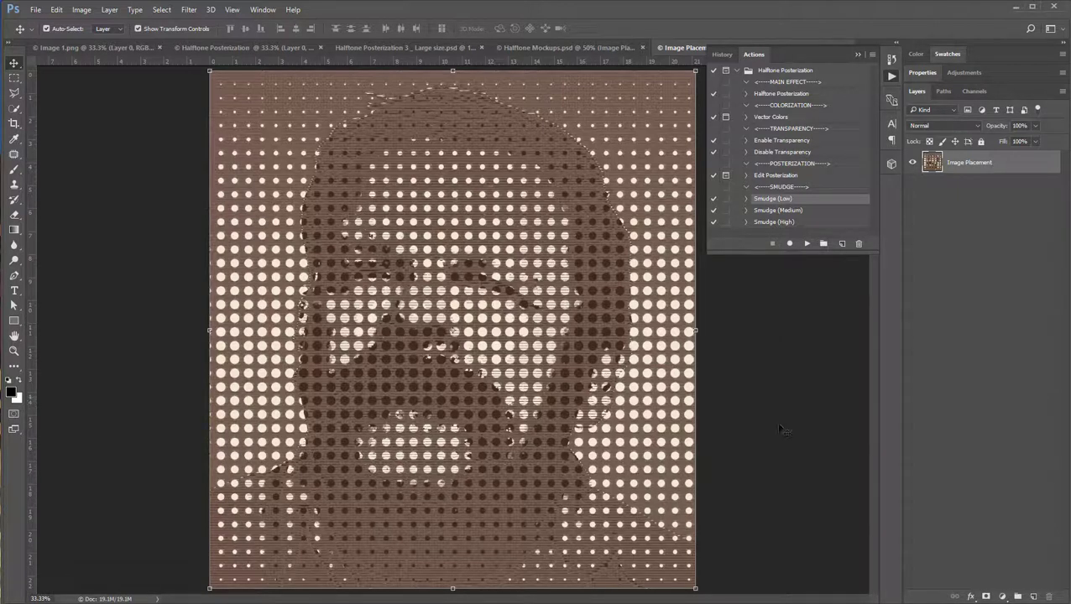
# Bring the Word notes back in front of the opened Image Placement contents
pyautogui.hotkey('alt', 'Tab')
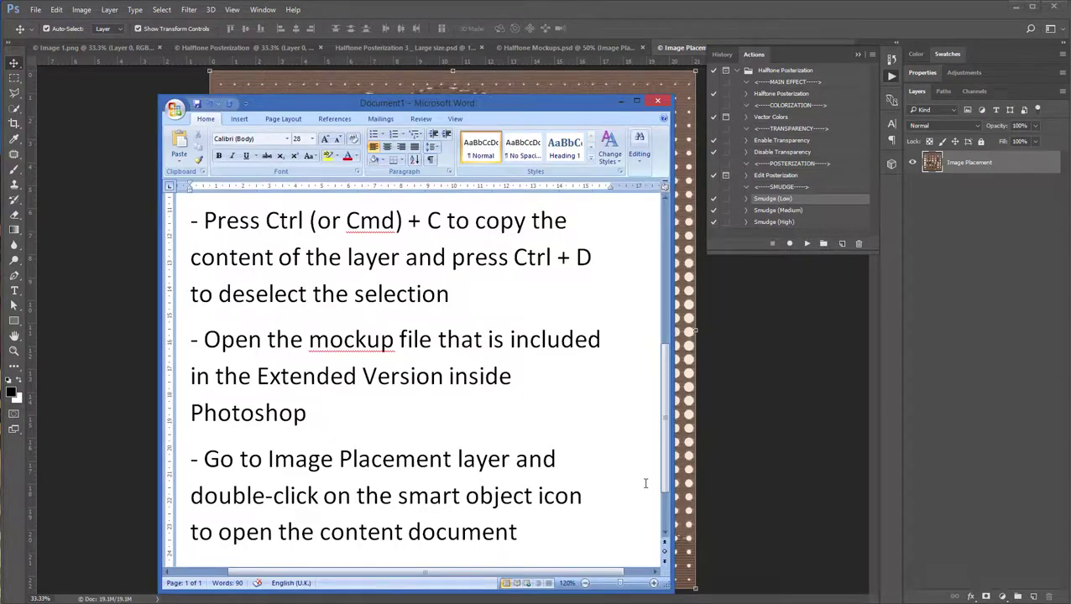
# On a new page, add the step 'Press Ctrl + V or Ctrl + Shift + V to paste in place'
pyautogui.write('. Press')
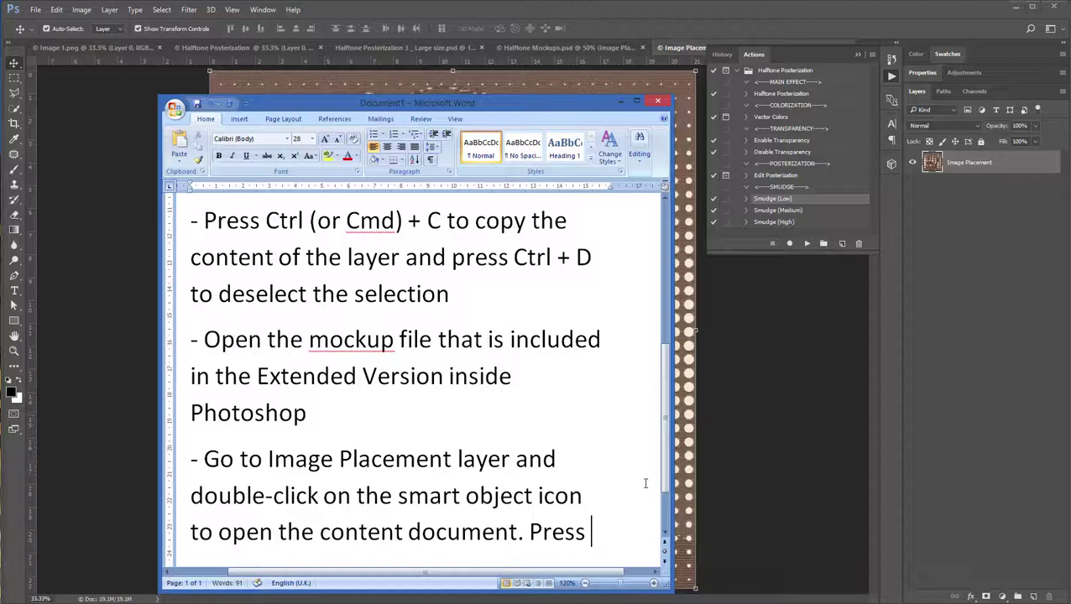
pyautogui.press('BackSpace')
pyautogui.press('BackSpace')
pyautogui.press('BackSpace')
pyautogui.press('BackSpace')
pyautogui.press('BackSpace')
pyautogui.press('BackSpace')
pyautogui.hotkey('ctrl', 'Return')
pyautogui.write('-')
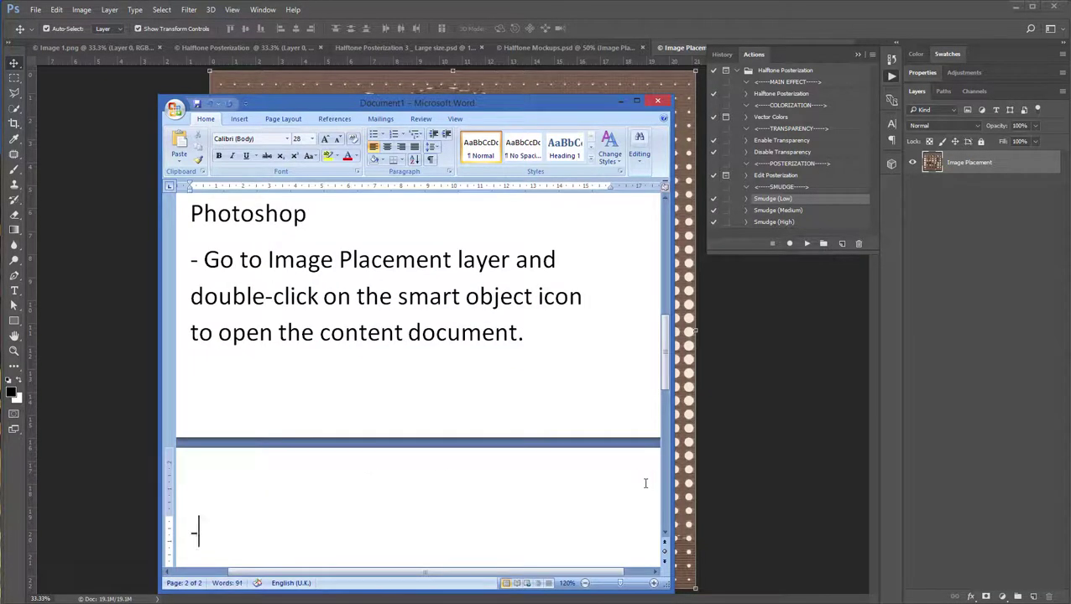
pyautogui.write(' Press Ctr')
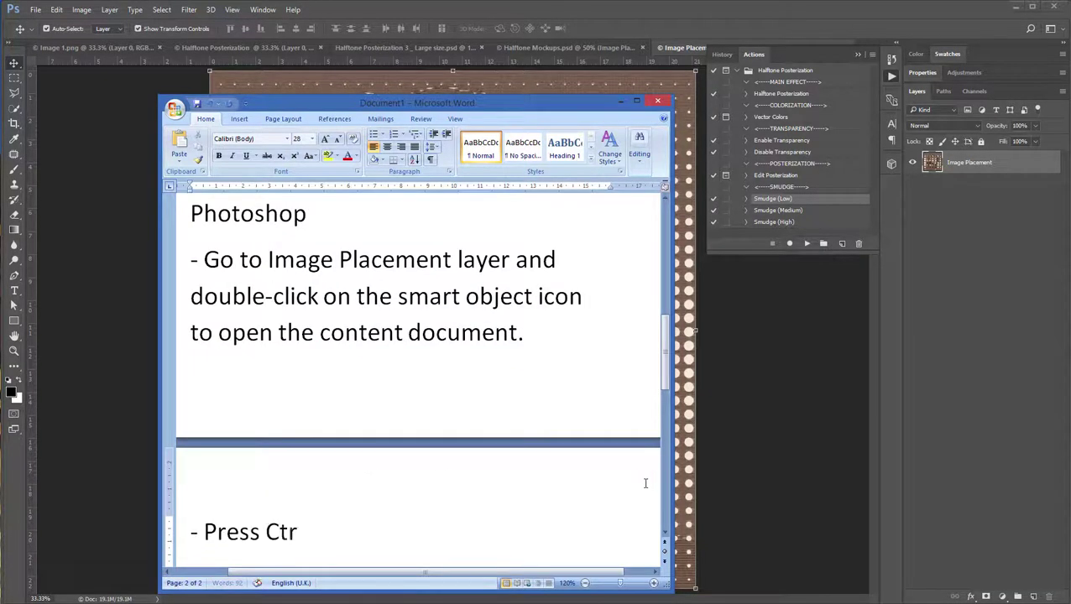
pyautogui.write('l V')
pyautogui.write(' +')
pyautogui.write(' V or Ctrl')
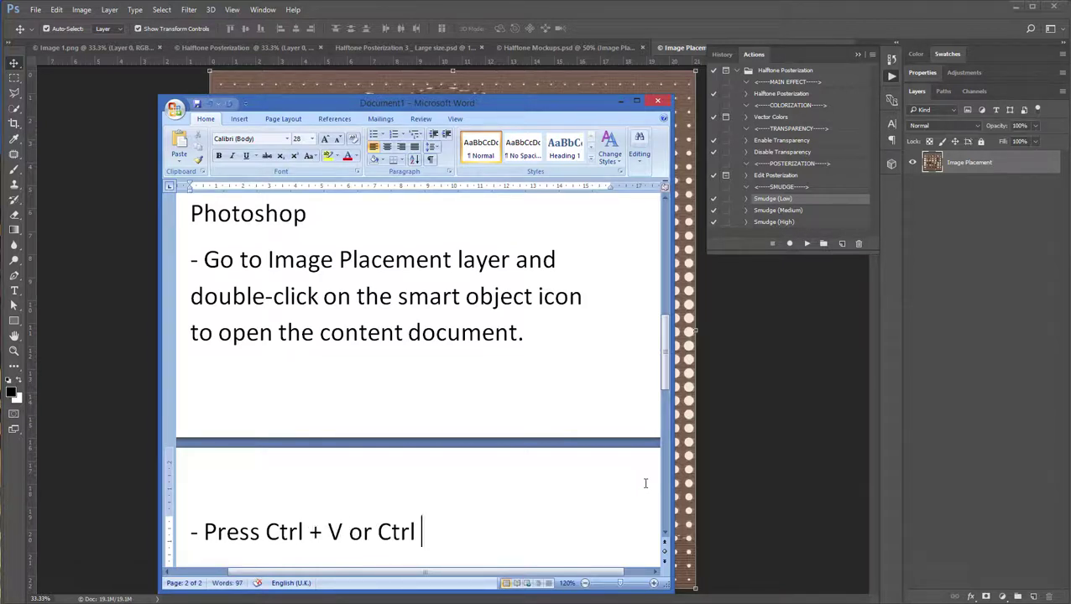
pyautogui.write('+ Shift +')
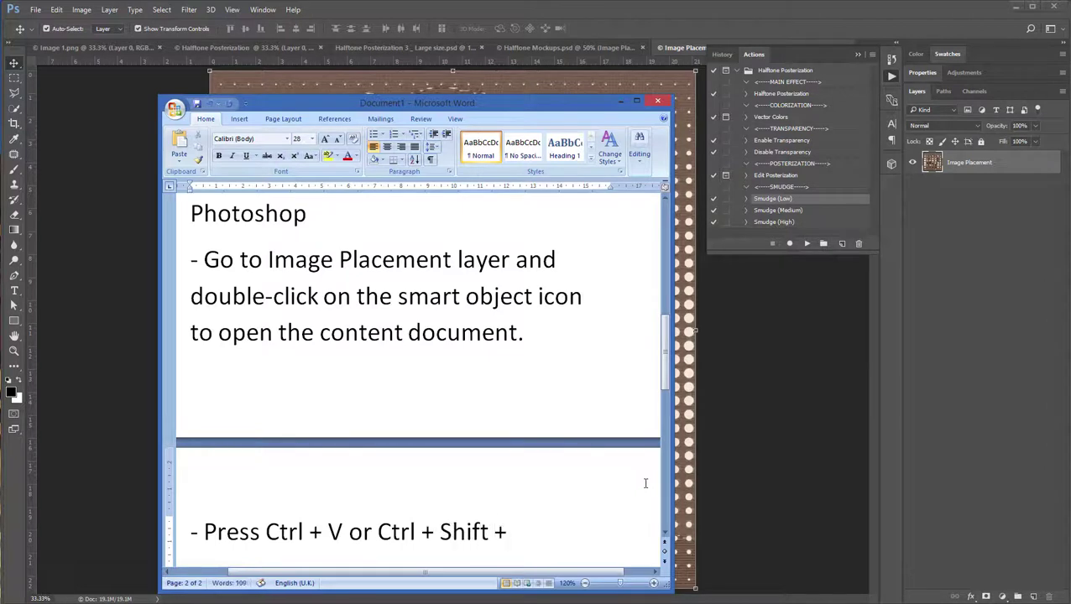
pyautogui.write(' V to paste i')
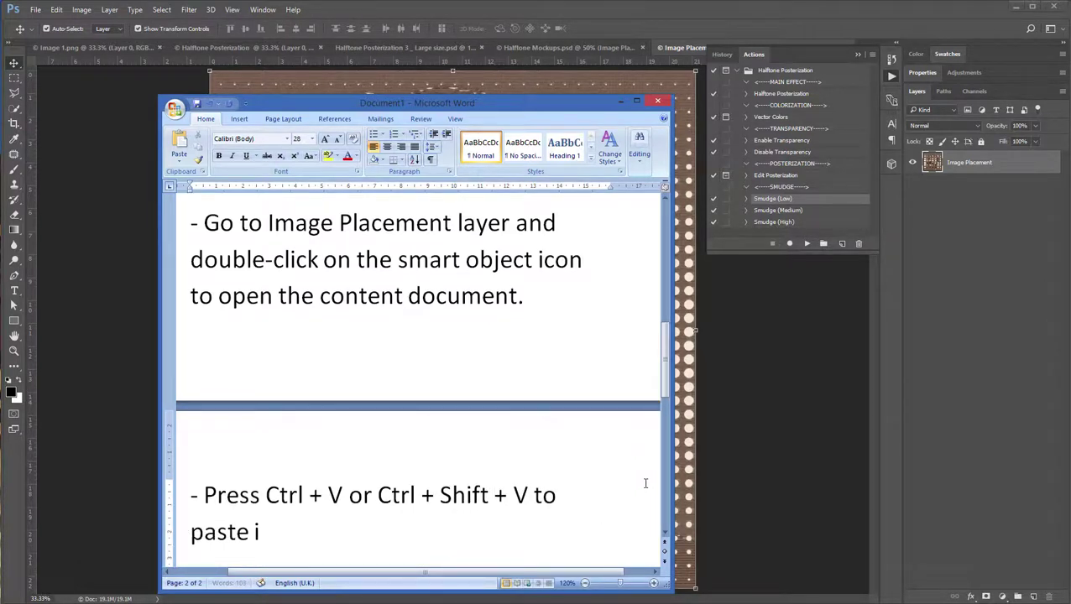
pyautogui.write('n place')
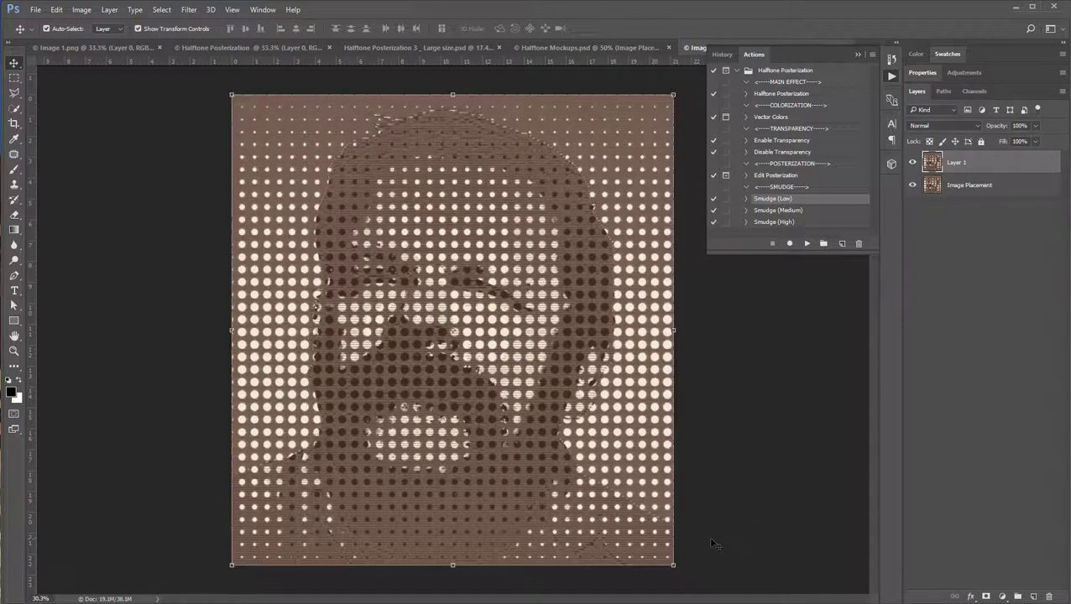
# Add the bullet 'If the image size is larger, re-size to fit the size of this comp/canvass'
pyautogui.scroll(-1, 615, 508)
pyautogui.press('Return')
pyautogui.write('-')
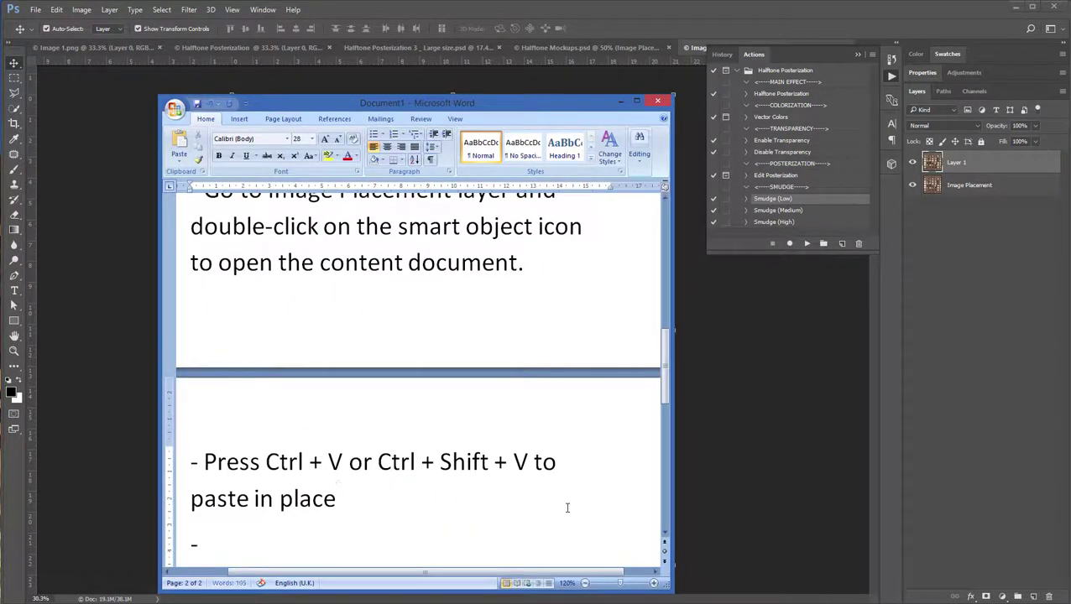
pyautogui.write(' If t')
pyautogui.press('BackSpace')
pyautogui.write('f')
pyautogui.write(' the image size is')
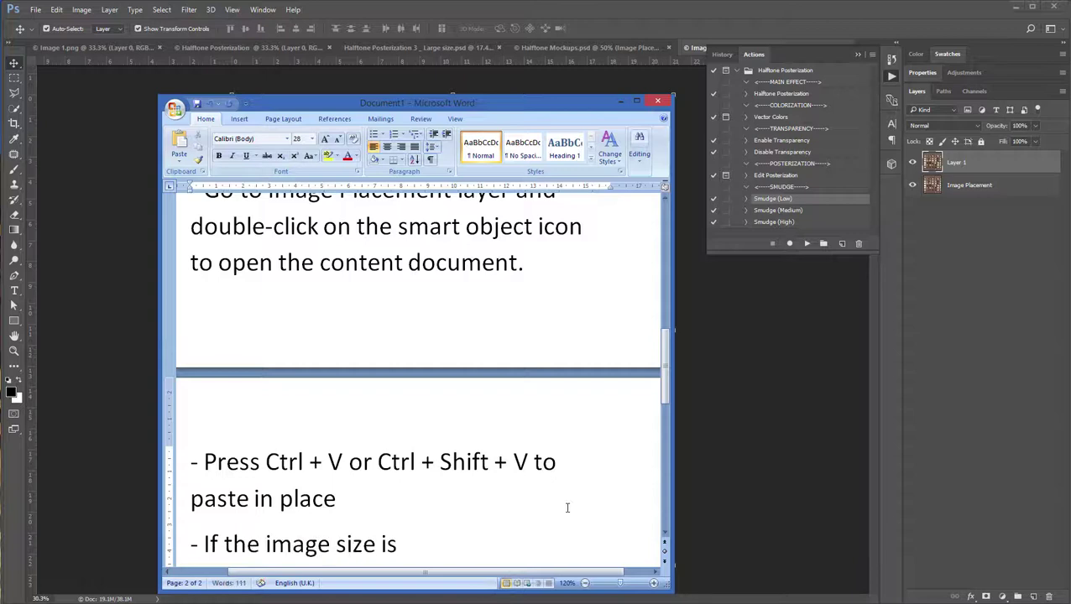
pyautogui.write(' larger, re-siz')
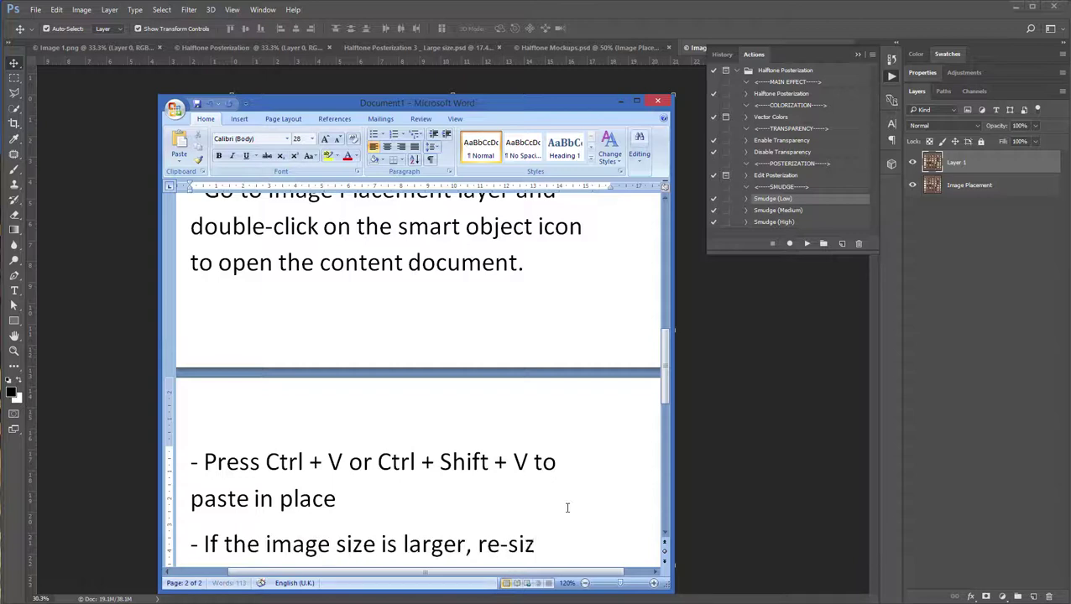
pyautogui.write('e it to fit the')
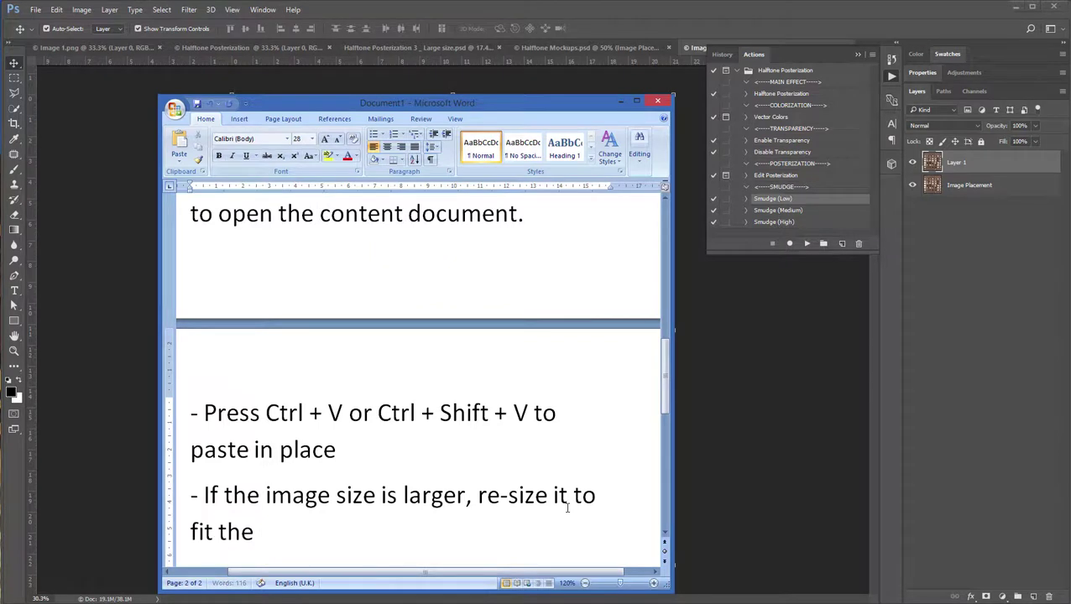
pyautogui.write('size of th')
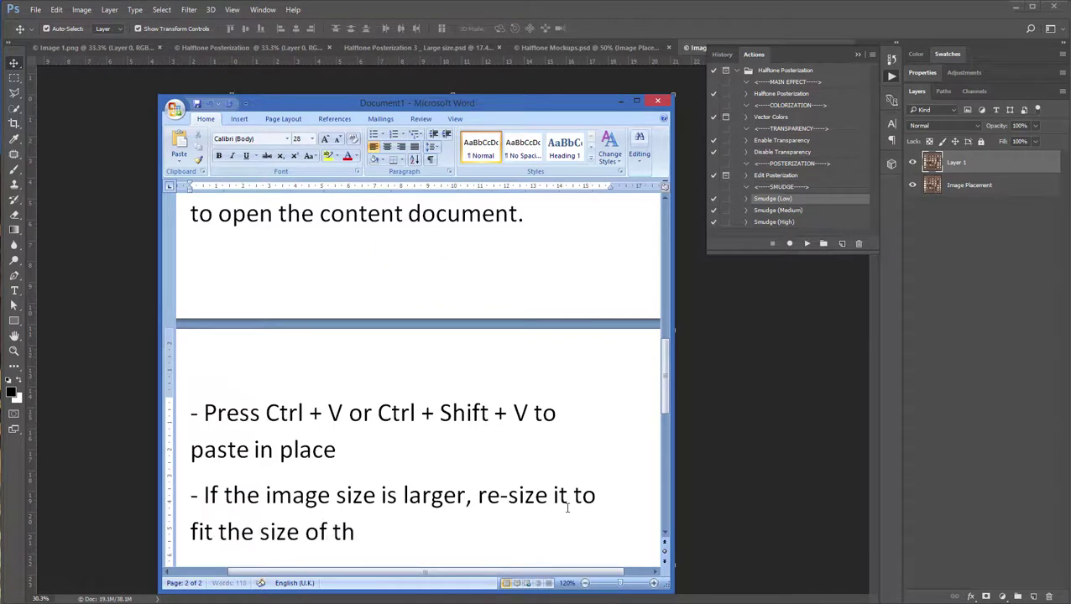
pyautogui.write('is comp')
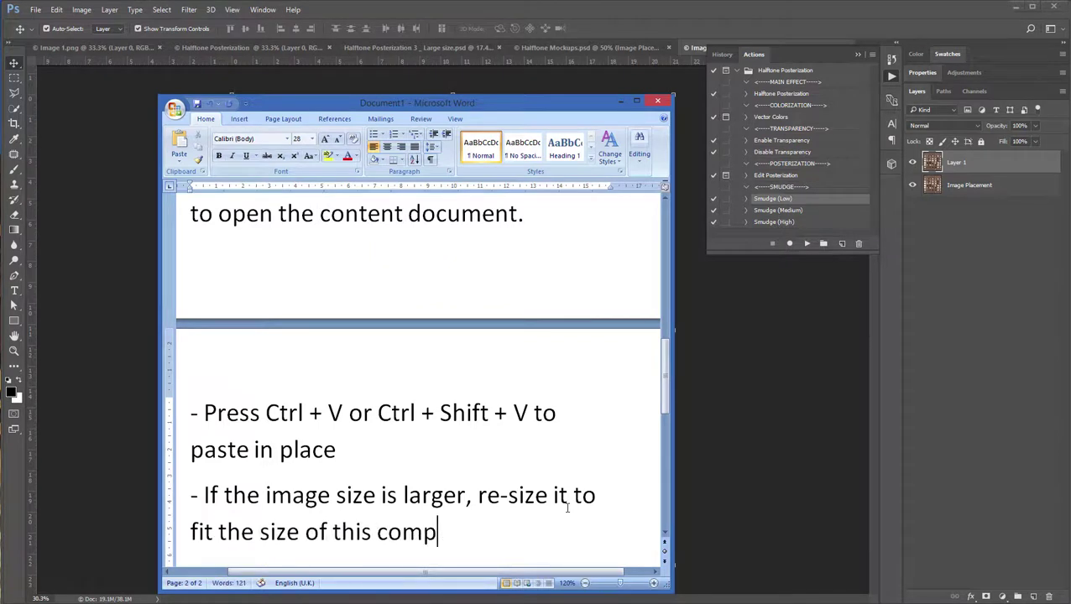
pyautogui.write('/canvass')
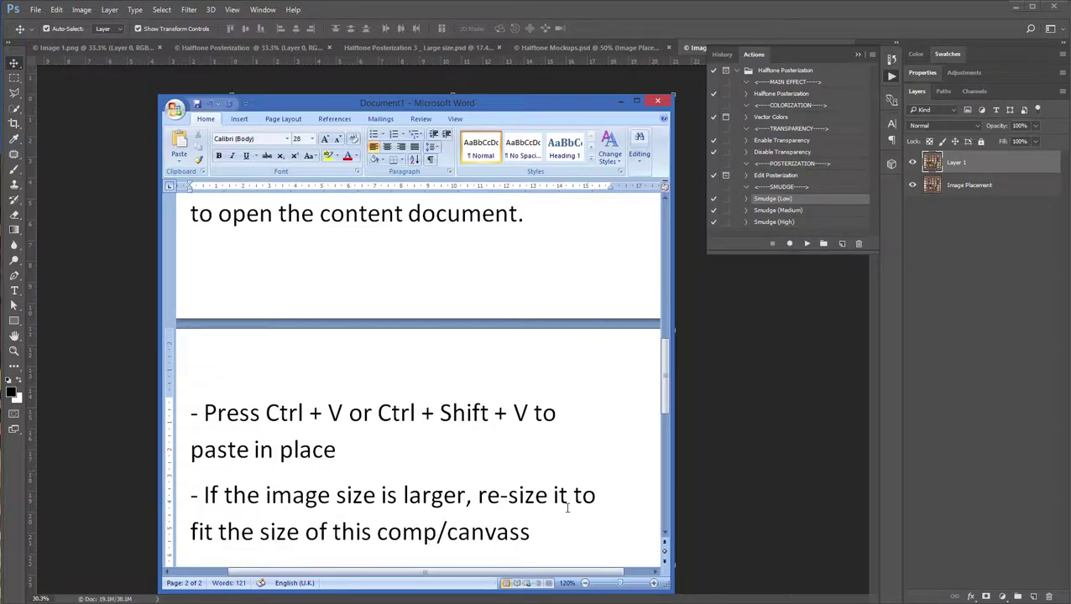
# Demonstrate free-transform scaling of the halftone layer, undo back to 100%, and return to Word
pyautogui.click(777, 435)
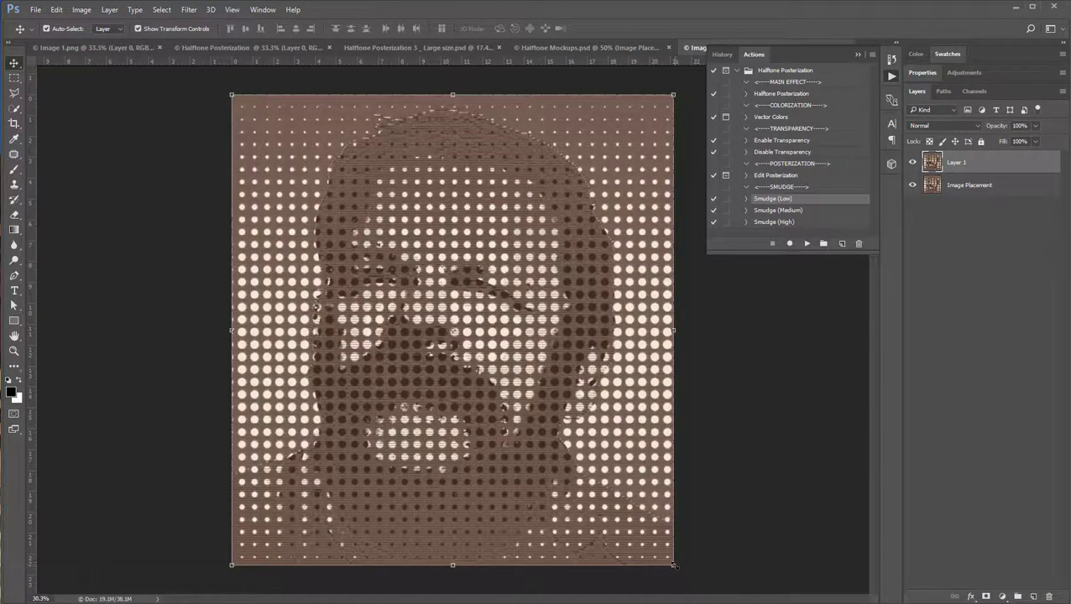
pyautogui.moveTo(674, 564); pyautogui.dragTo(709, 513)
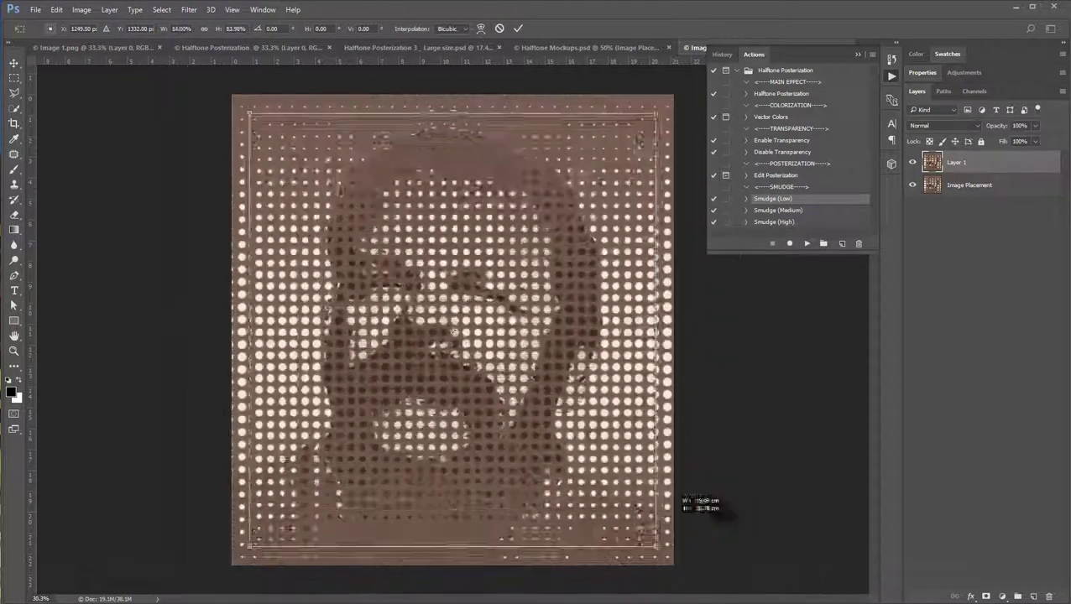
pyautogui.moveTo(709, 514)
pyautogui.mouseDown()
pyautogui.moveTo(805, 514)
pyautogui.moveTo(790, 529)
pyautogui.mouseUp()
pyautogui.hotkey('ctrl', 'z')
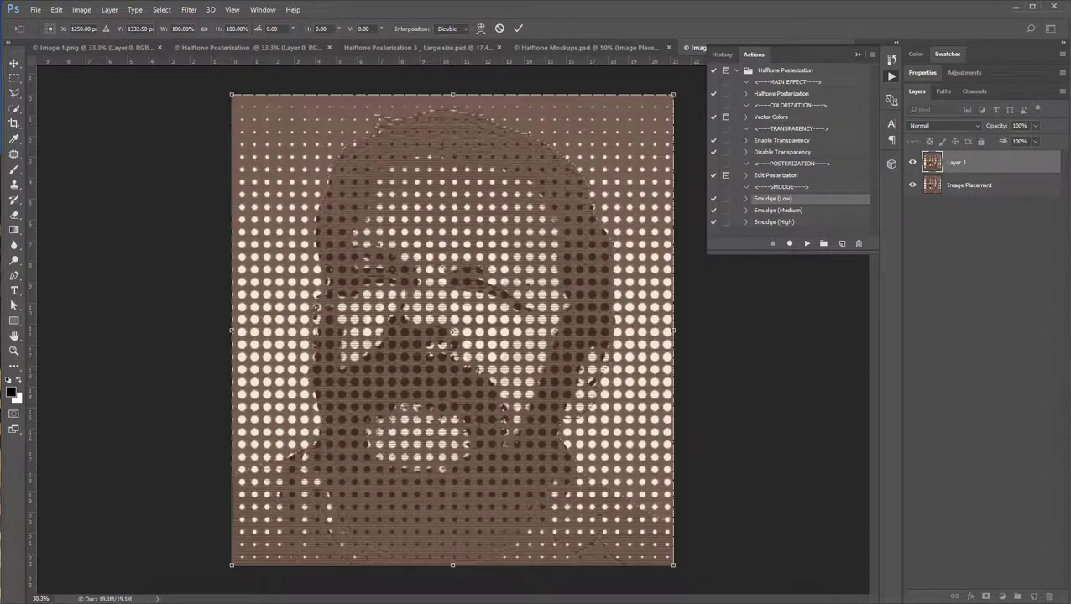
pyautogui.hotkey('alt', 'Tab')
pyautogui.scroll(-1, 516, 479)
# Add the resize sentence 'press Ctrl + T to activate transform tool' and 'Hold down Shift + Alt'
pyautogui.write('.')
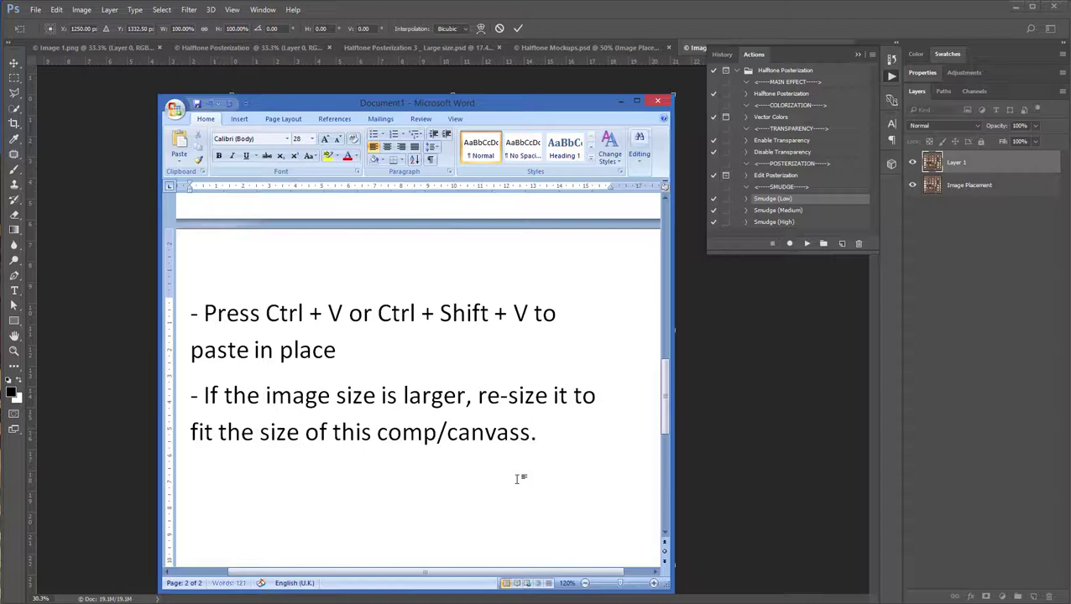
pyautogui.write(' To res')
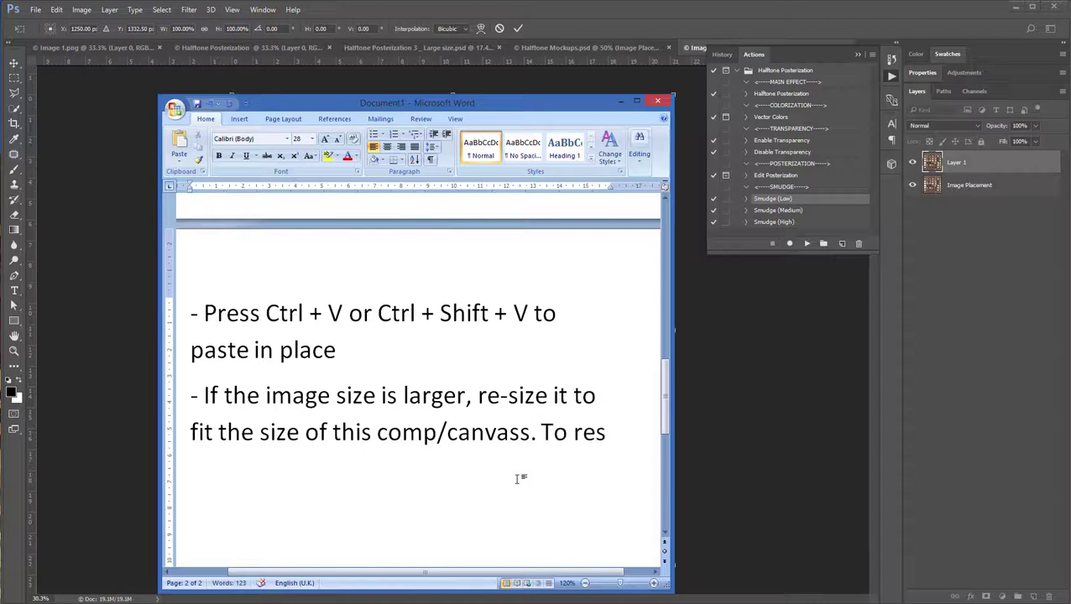
pyautogui.write('ize press')
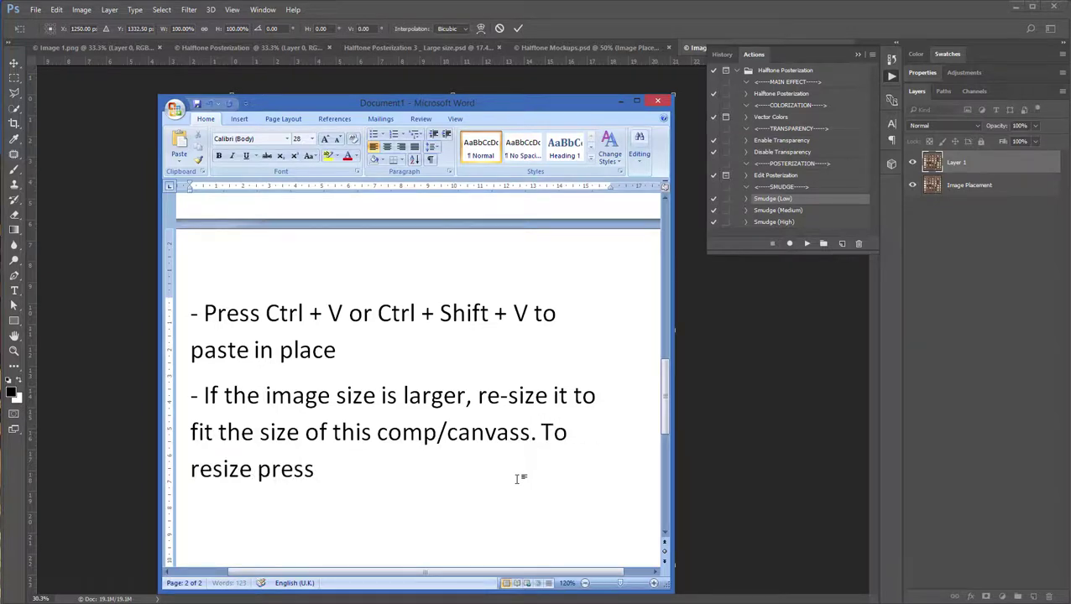
pyautogui.write(' Ctrl + T t')
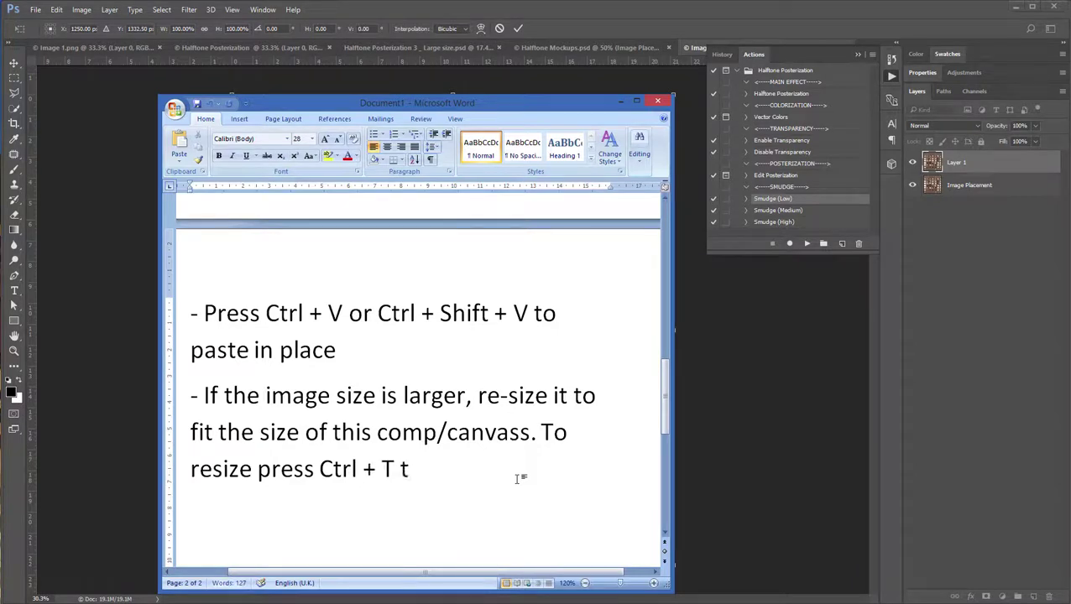
pyautogui.write('o activate tran')
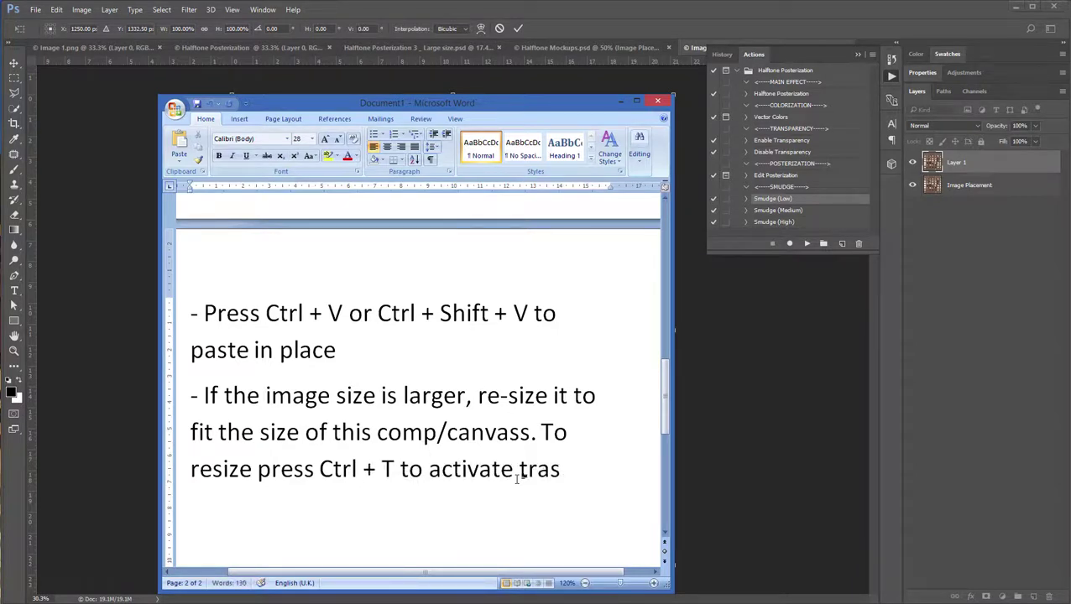
pyautogui.write('sform tool.')
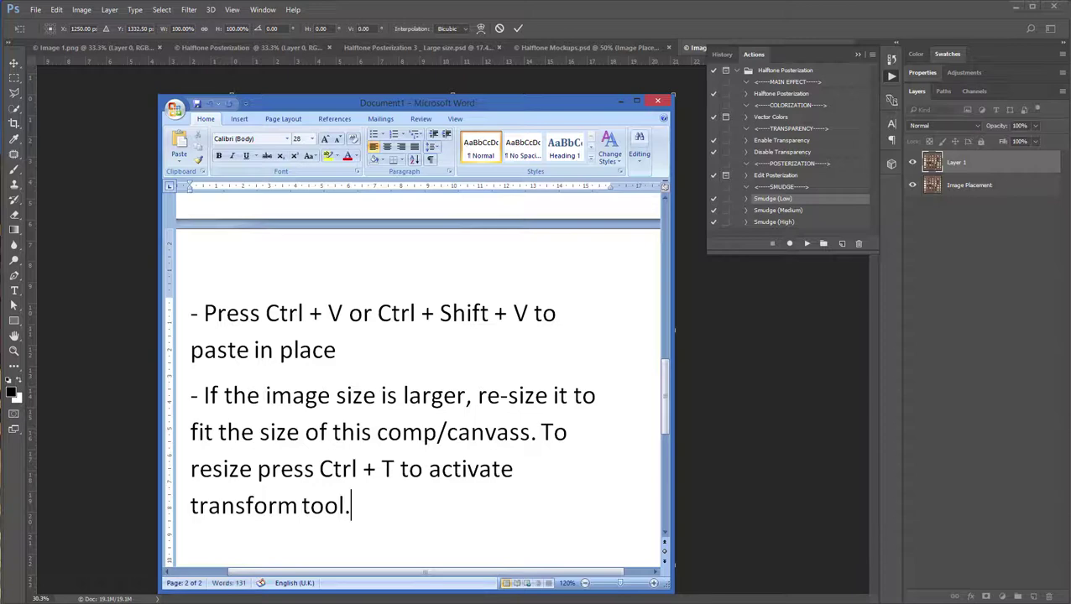
pyautogui.hotkey('alt', 'Tab')
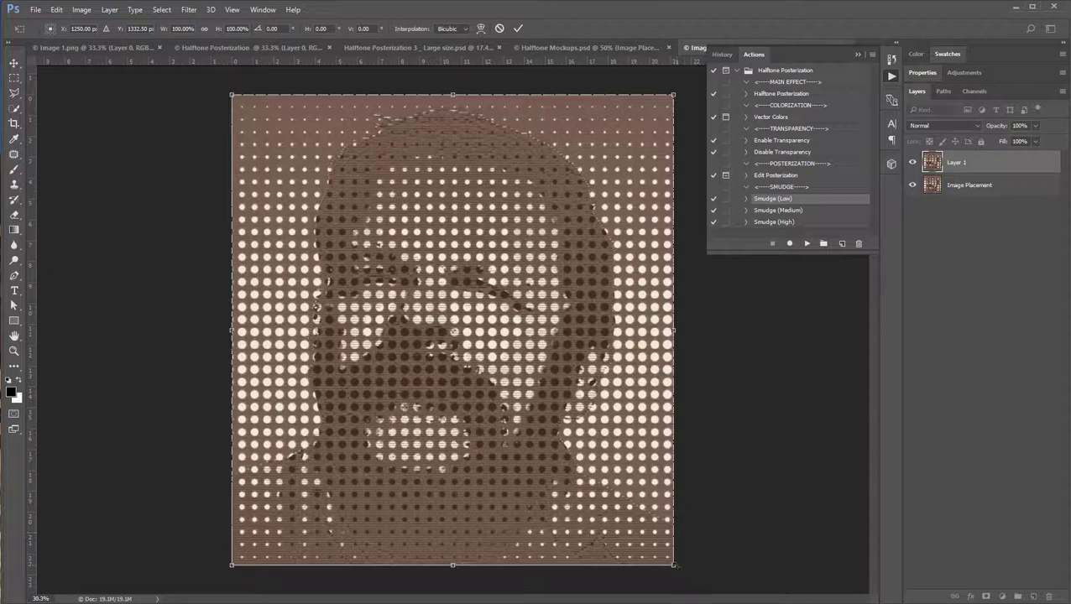
pyautogui.hotkey('alt', 'Tab')
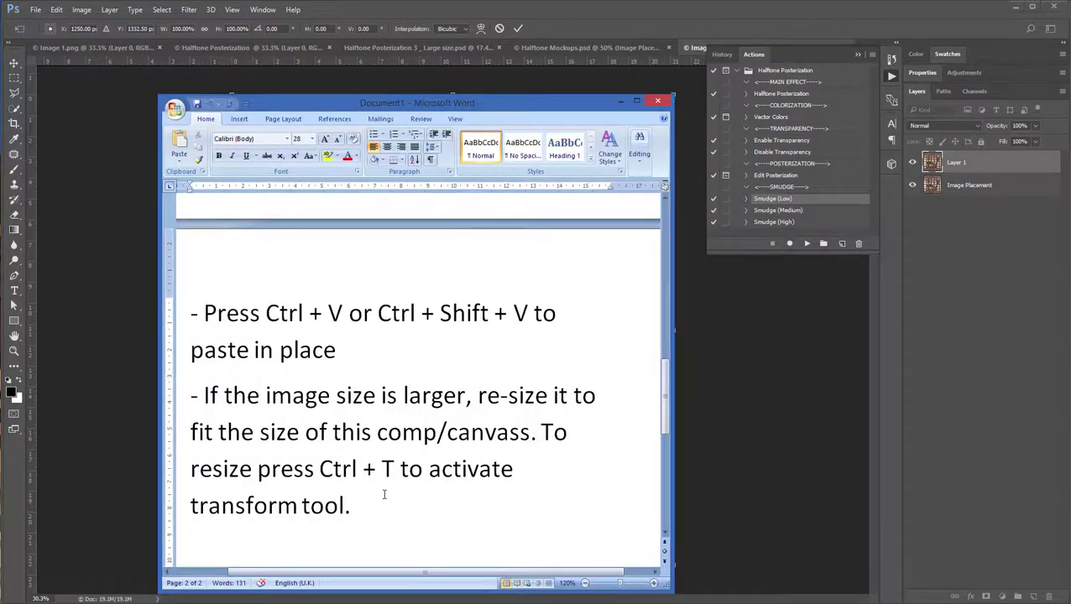
pyautogui.write(' Hold down Shift')
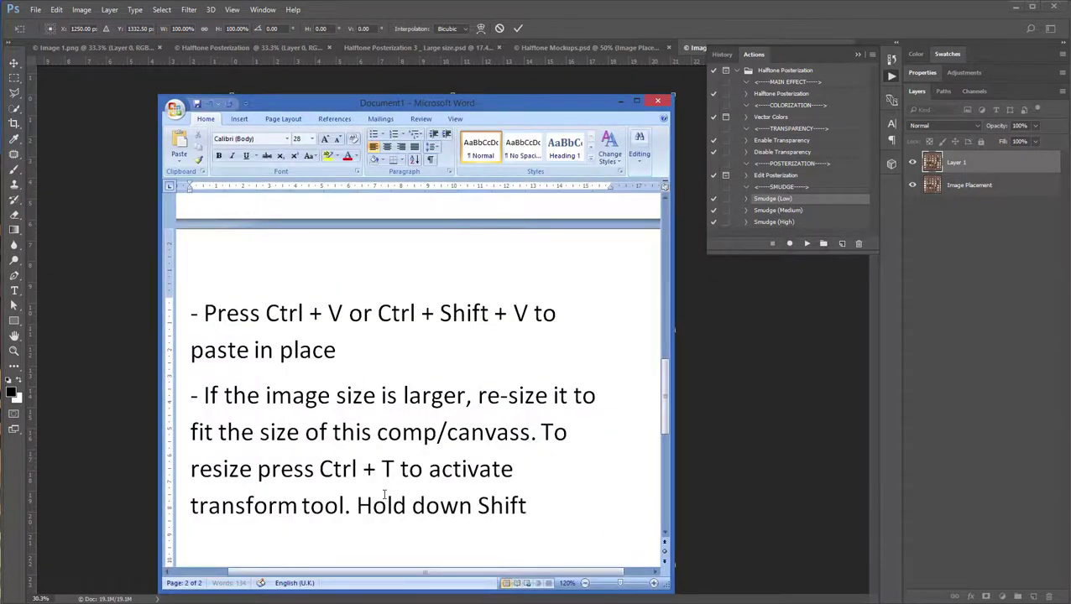
pyautogui.write(' and Alt')
pyautogui.press('BackSpace')
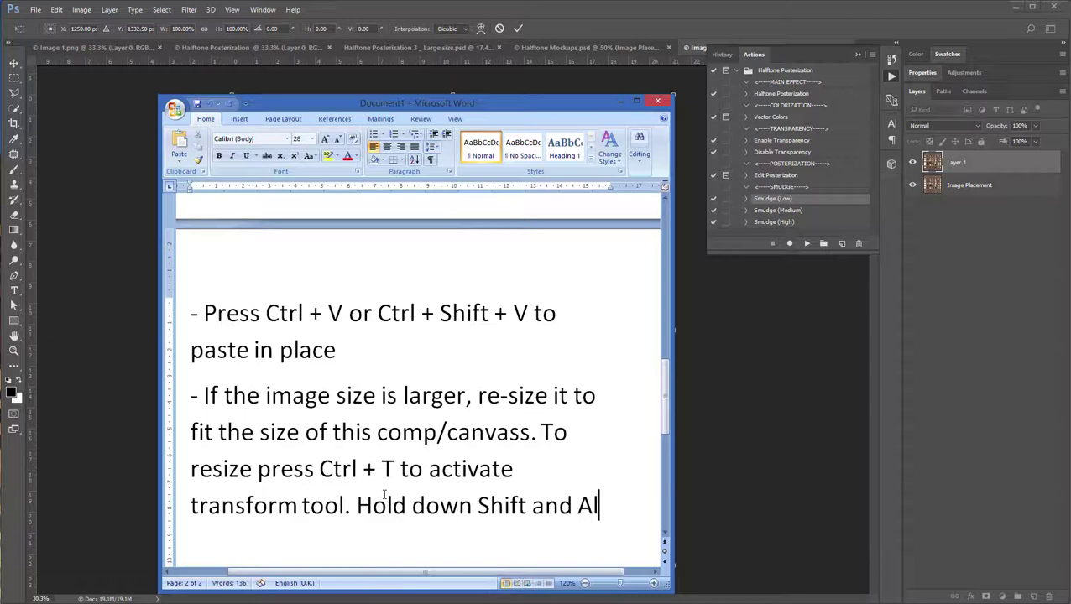
pyautogui.press('BackSpace')
pyautogui.press('BackSpace')
pyautogui.press('BackSpace')
pyautogui.write('+ Alt')
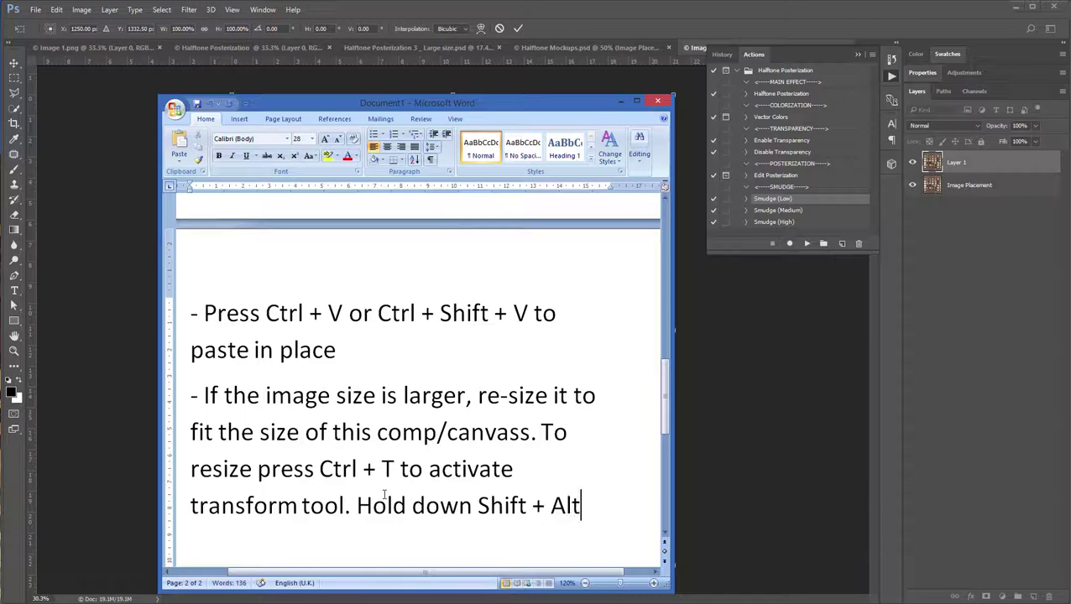
# Complete it with '(or option) to resize proportionally and press Enter to approve your adjustment'
pyautogui.moveTo(467, 572); pyautogui.dragTo(472, 571)
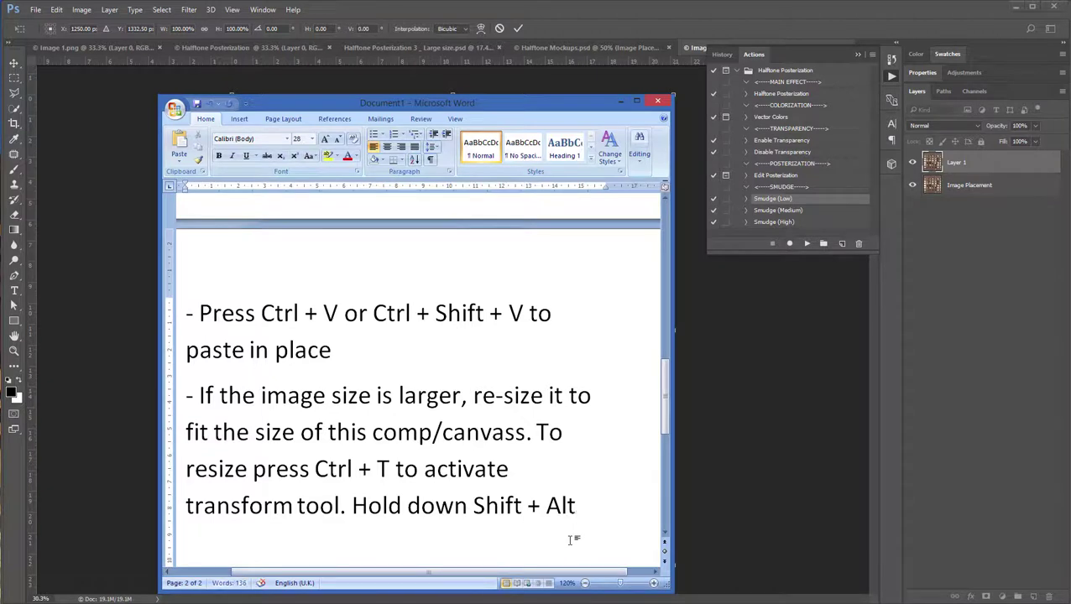
pyautogui.write('(or option)')
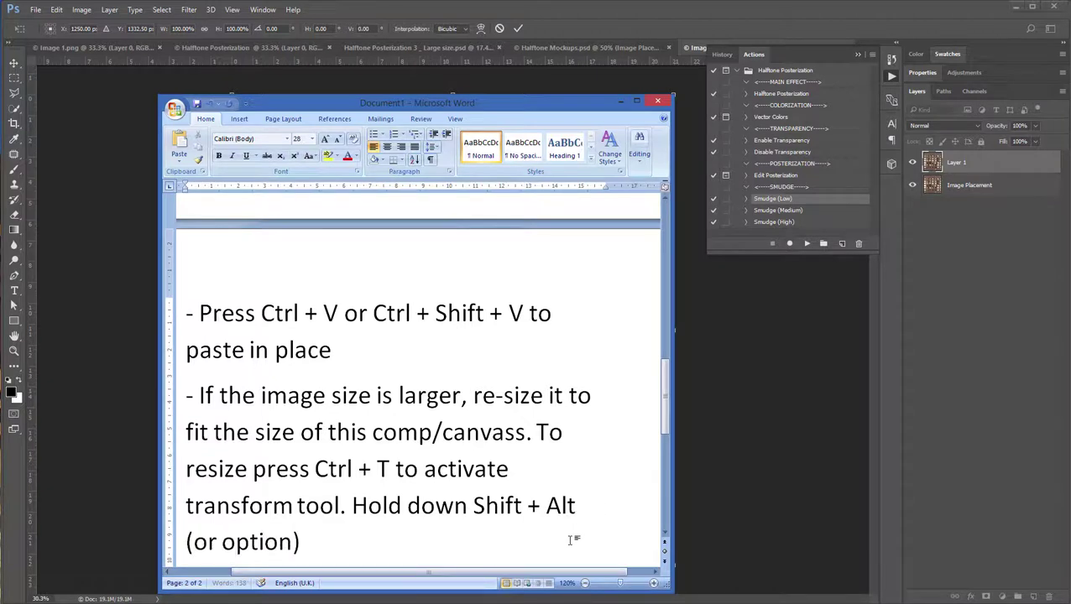
pyautogui.write(' to resize')
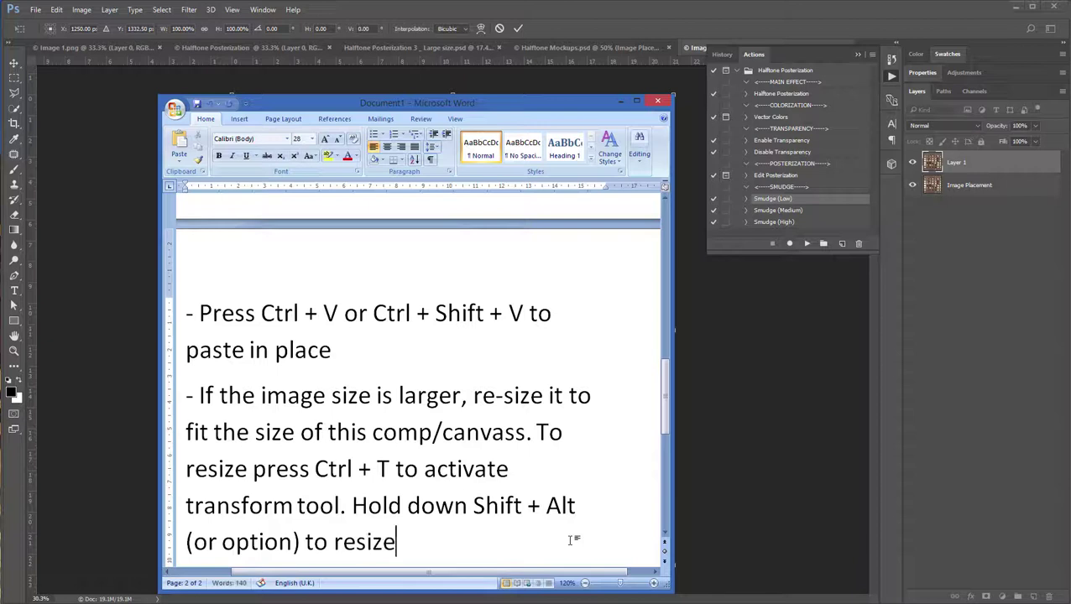
pyautogui.write(' pro')
pyautogui.write('per')
pyautogui.press('BackSpace')
pyautogui.press('BackSpace')
pyautogui.write('ortional')
pyautogui.press('BackSpace')
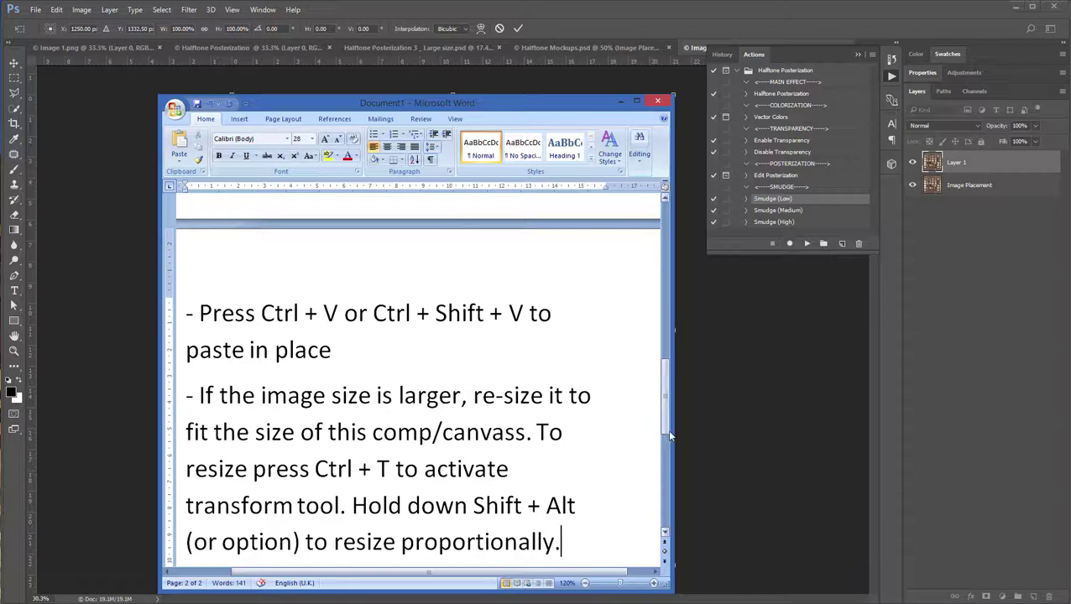
pyautogui.press('BackSpace')
pyautogui.write('and press')
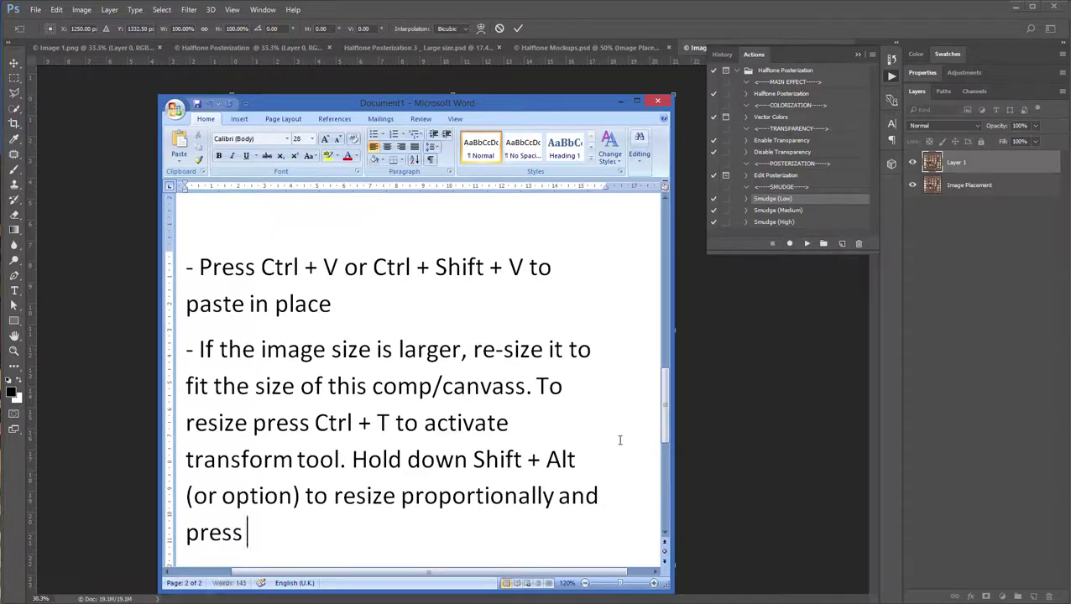
pyautogui.write(' Enter to approve')
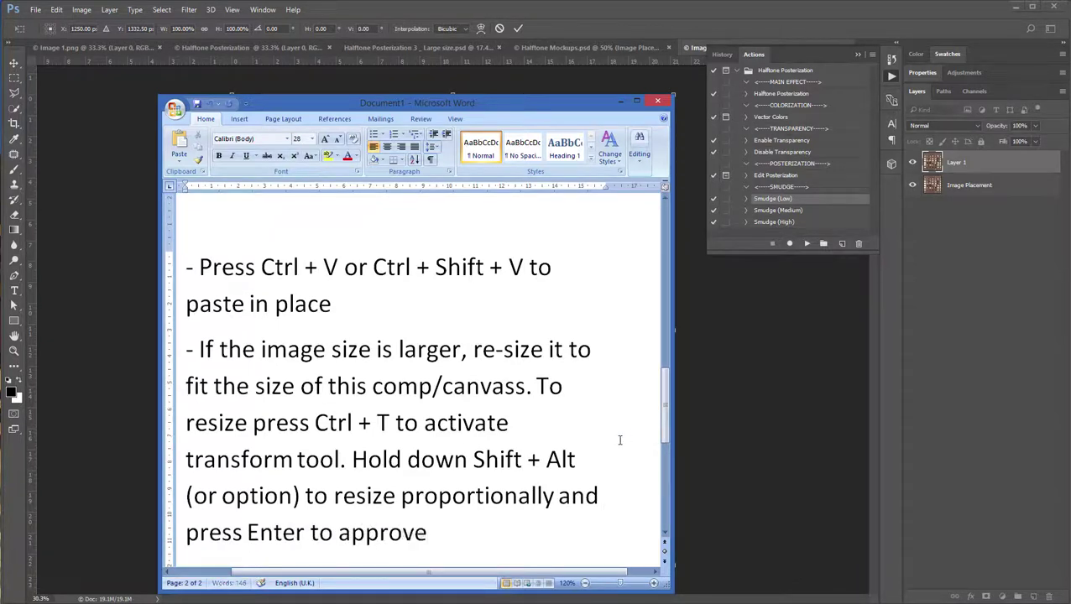
pyautogui.write(' your adjustment.')
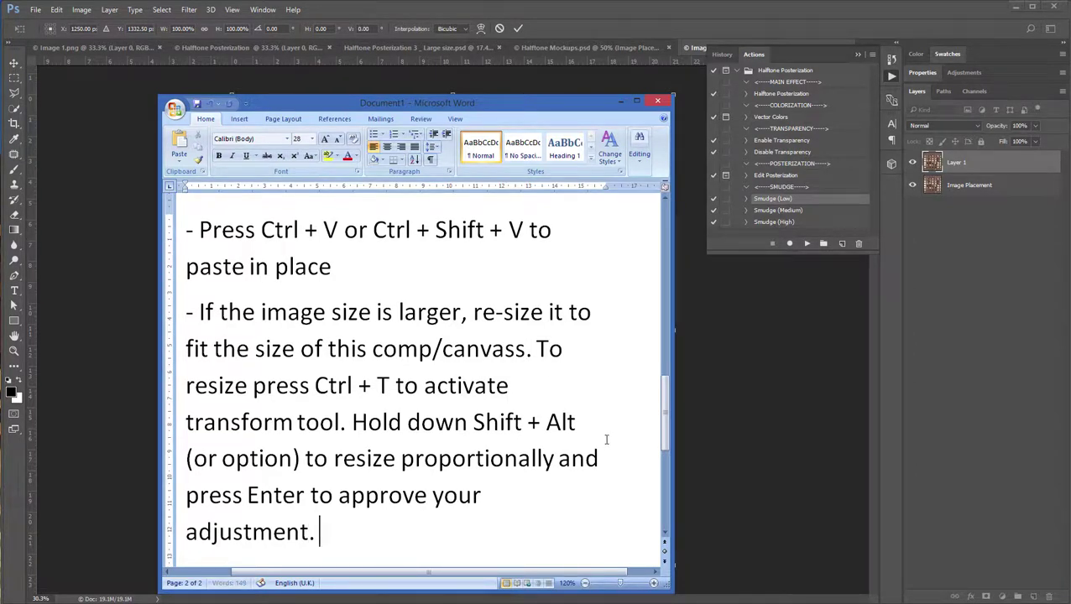
# Add a new paragraph: 'Finally, press Ctrl + S to update the document.'
pyautogui.press('Return')
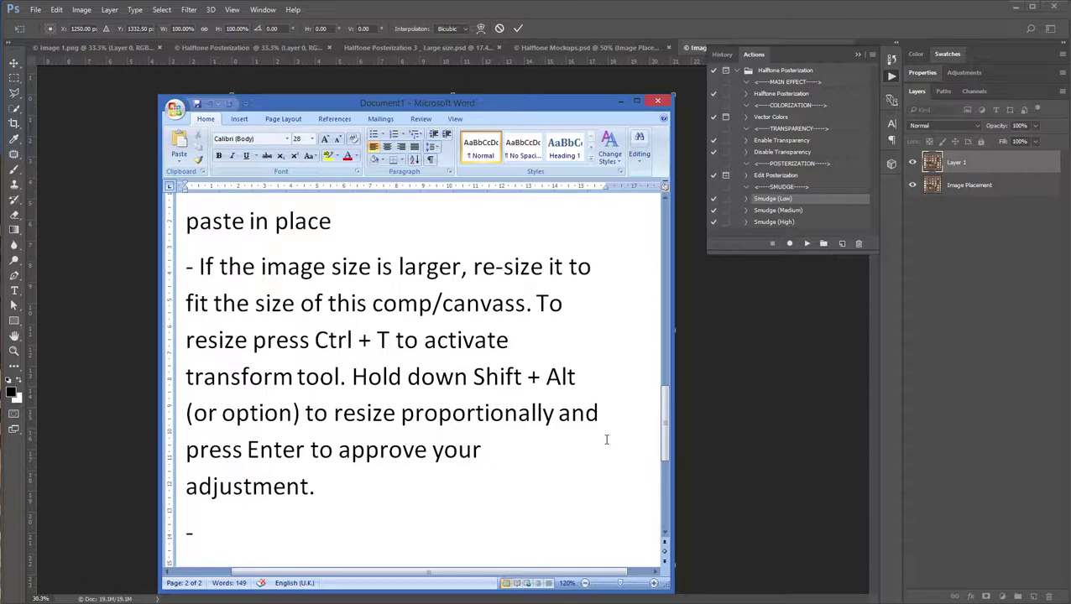
pyautogui.write(' Finally, press')
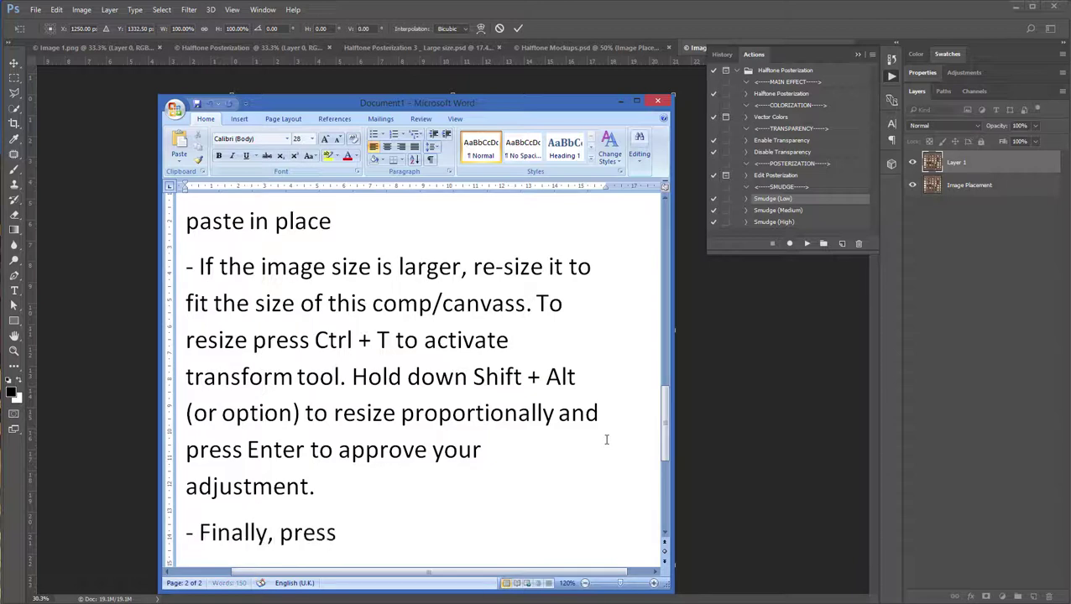
pyautogui.write(' Ctr')
pyautogui.press('BackSpace')
pyautogui.write('trl + S')
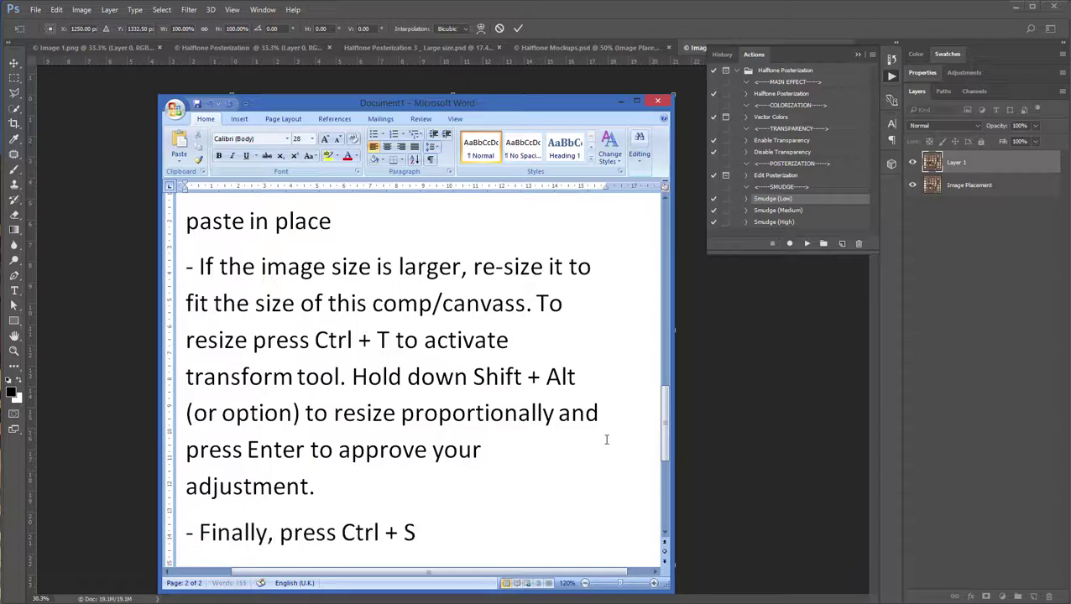
pyautogui.write(' to update')
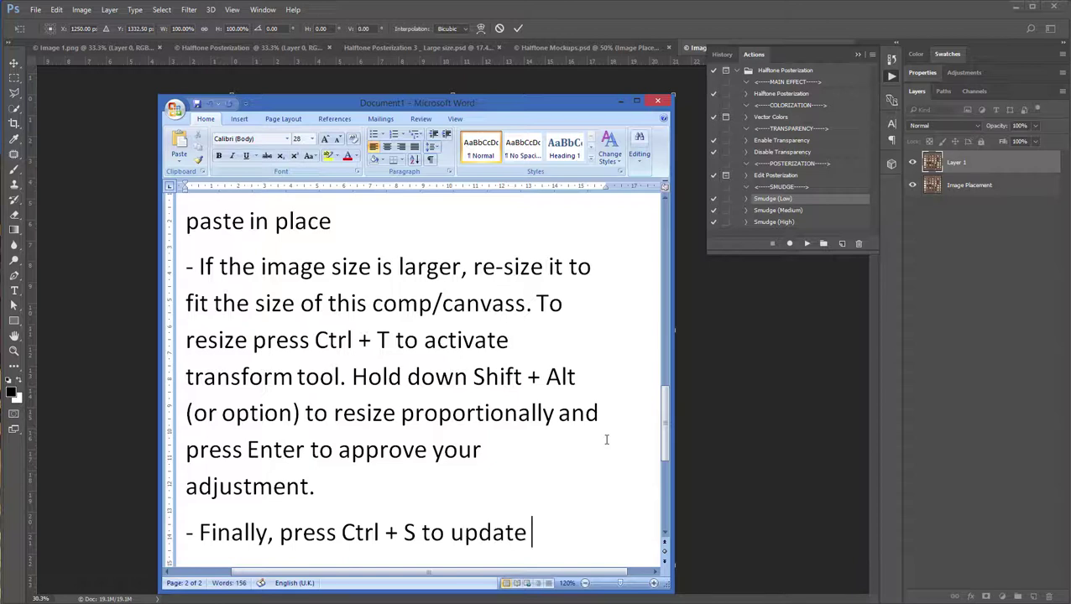
pyautogui.write(' the ')
pyautogui.write('document.')
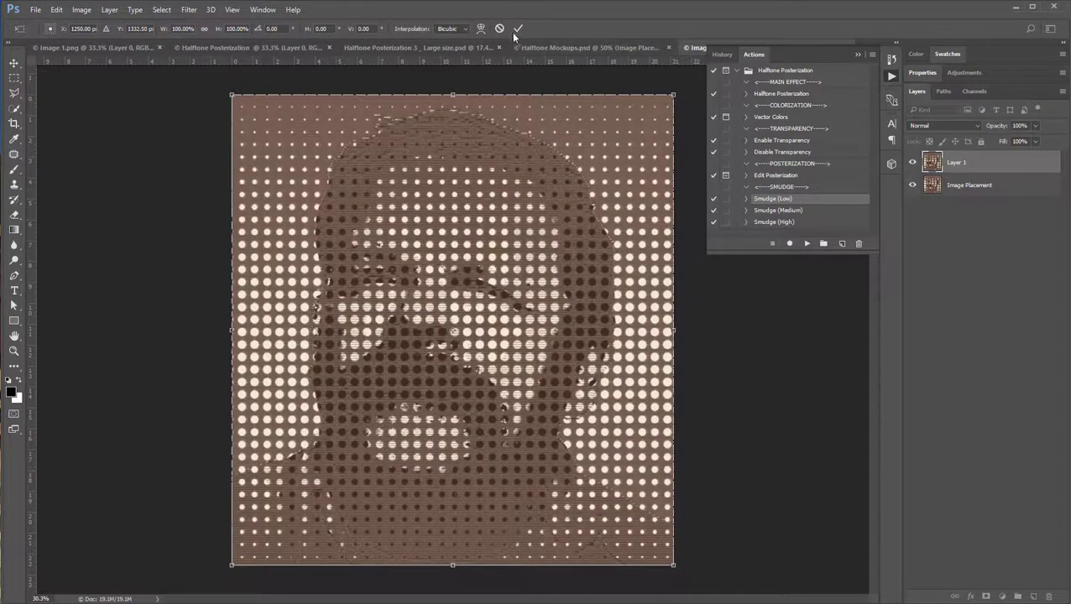
# Commit the transform in Photoshop, then add 'Go back to the mockup document.' in Word
pyautogui.click(518, 28)
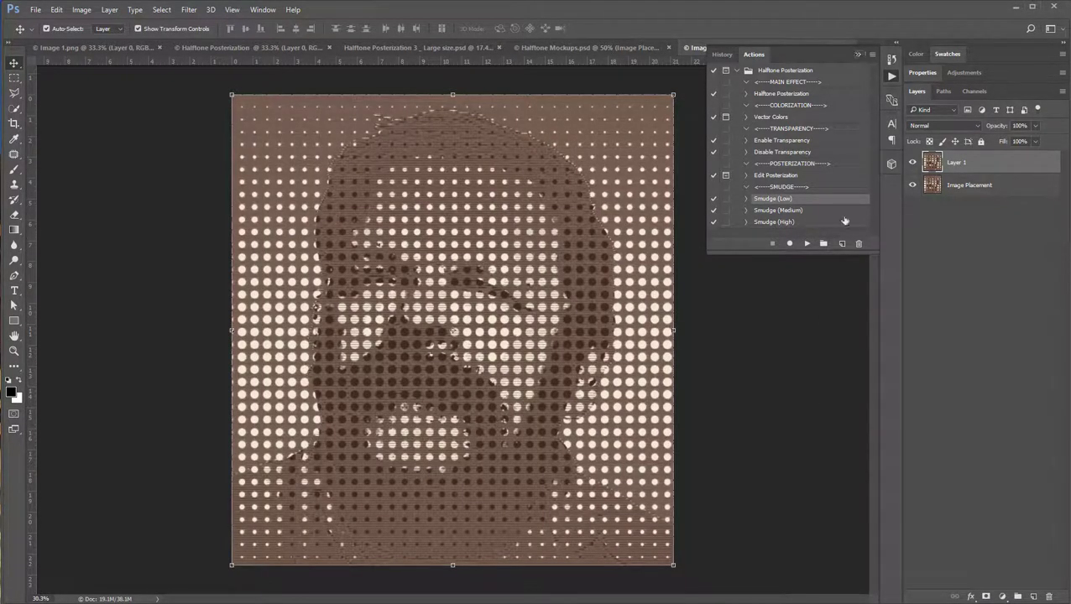
pyautogui.hotkey('alt', 'Tab')
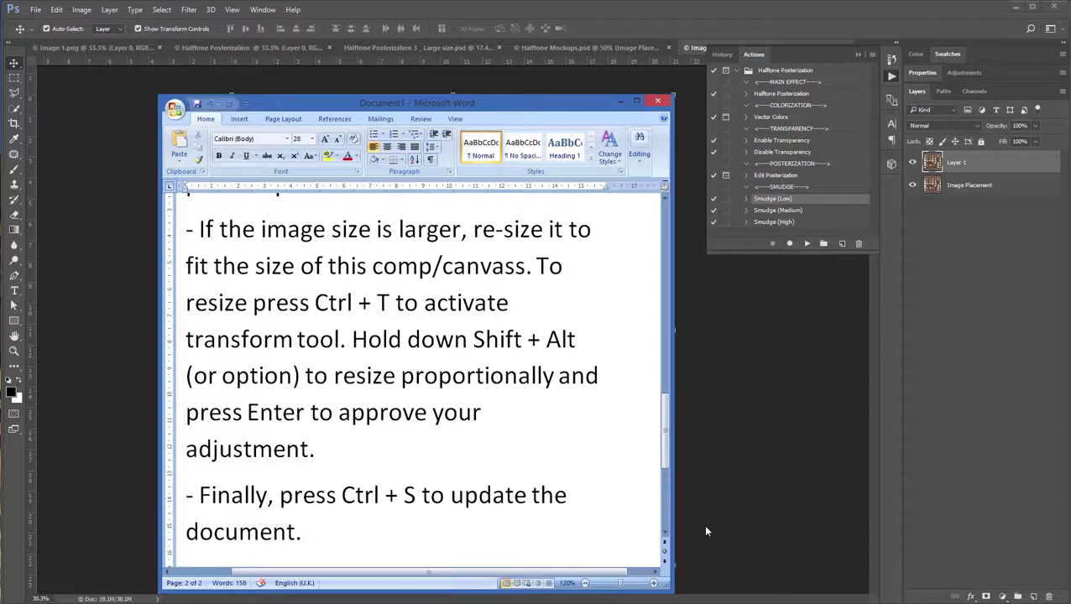
pyautogui.write('Go back to the ')
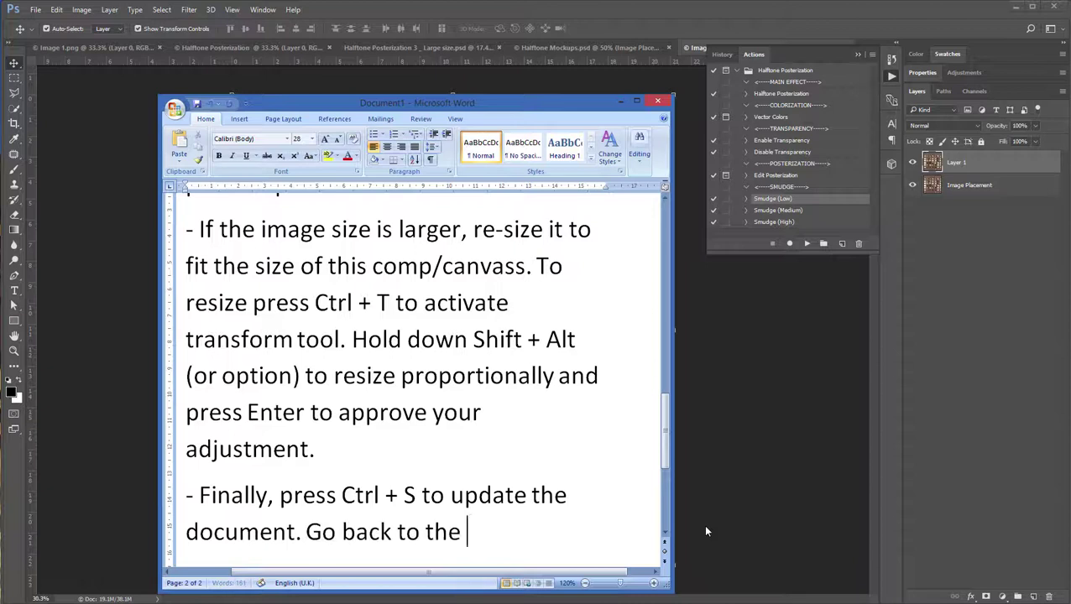
pyautogui.write('mockup doc')
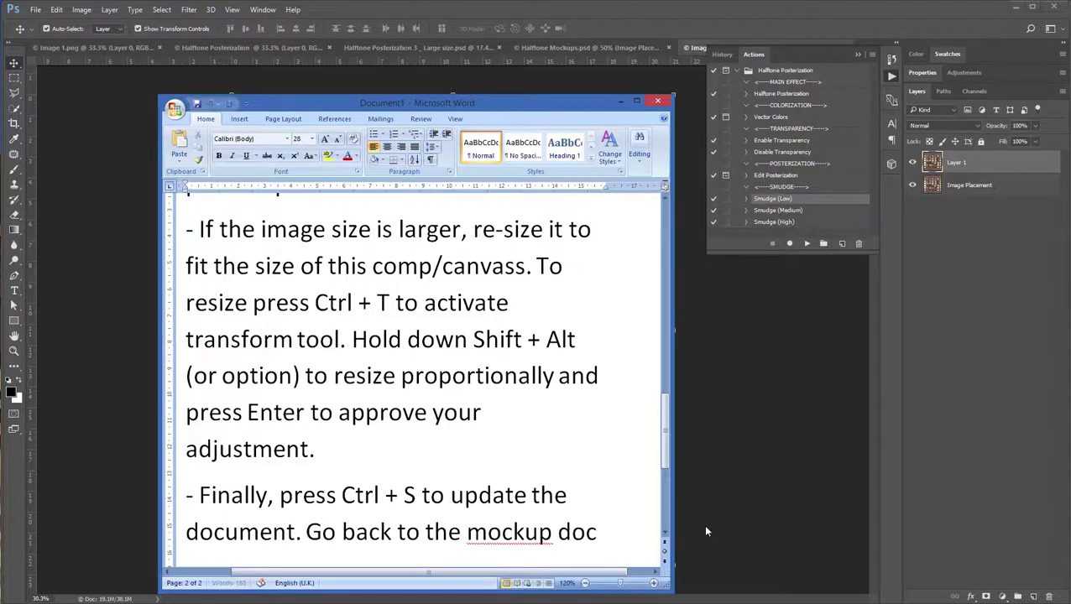
pyautogui.write('ument')
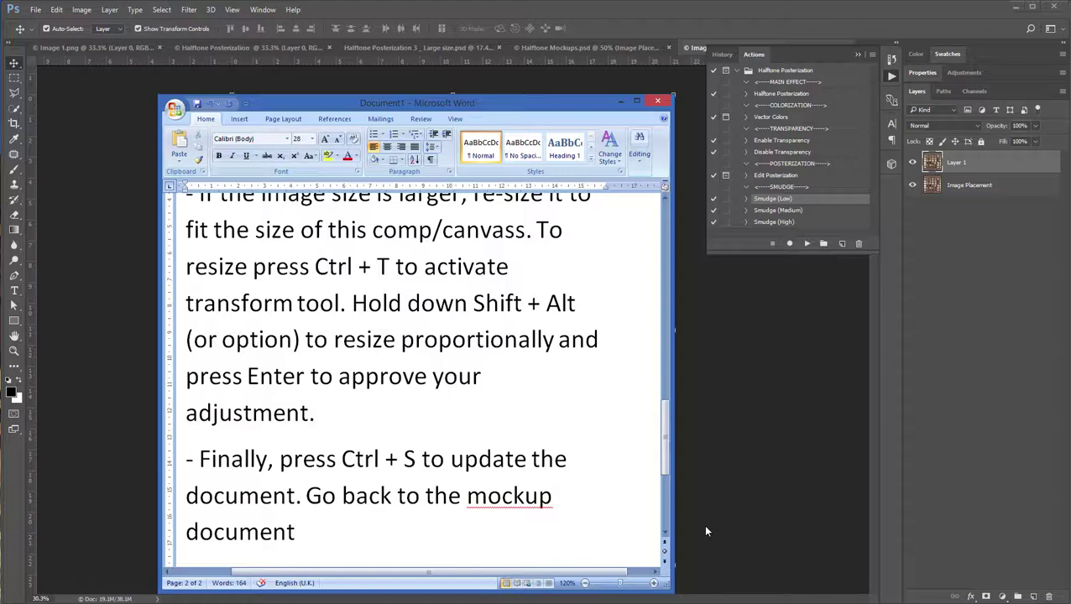
pyautogui.write('. A')
pyautogui.press('BackSpace')
pyautogui.press('BackSpace')
# Bring Halftone Mockups to the front and select the Mock 4 layer
pyautogui.click(601, 47)
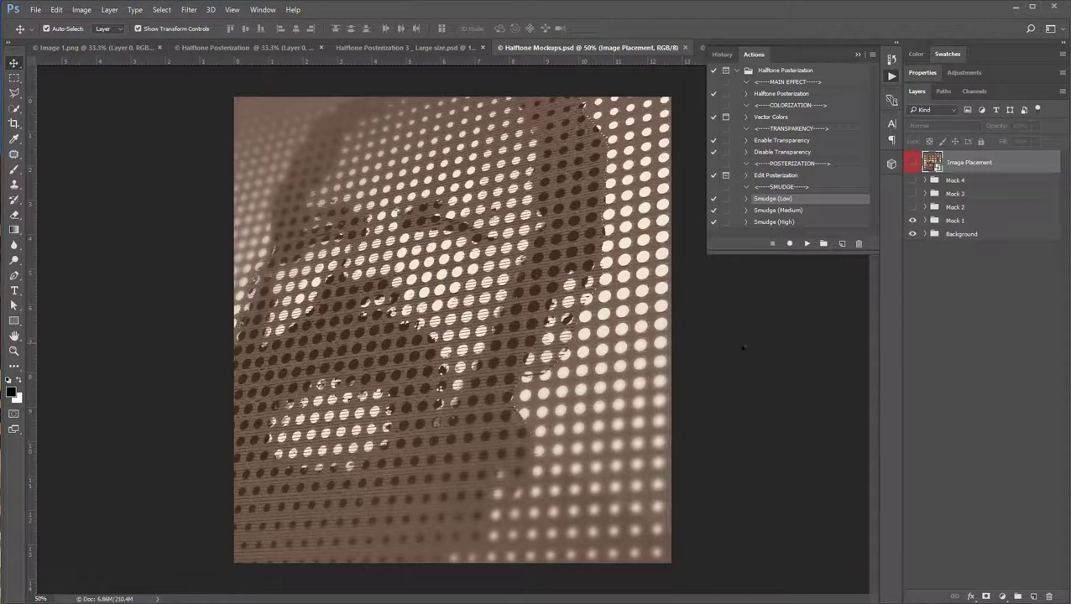
pyautogui.click(955, 219)
pyautogui.click(955, 206)
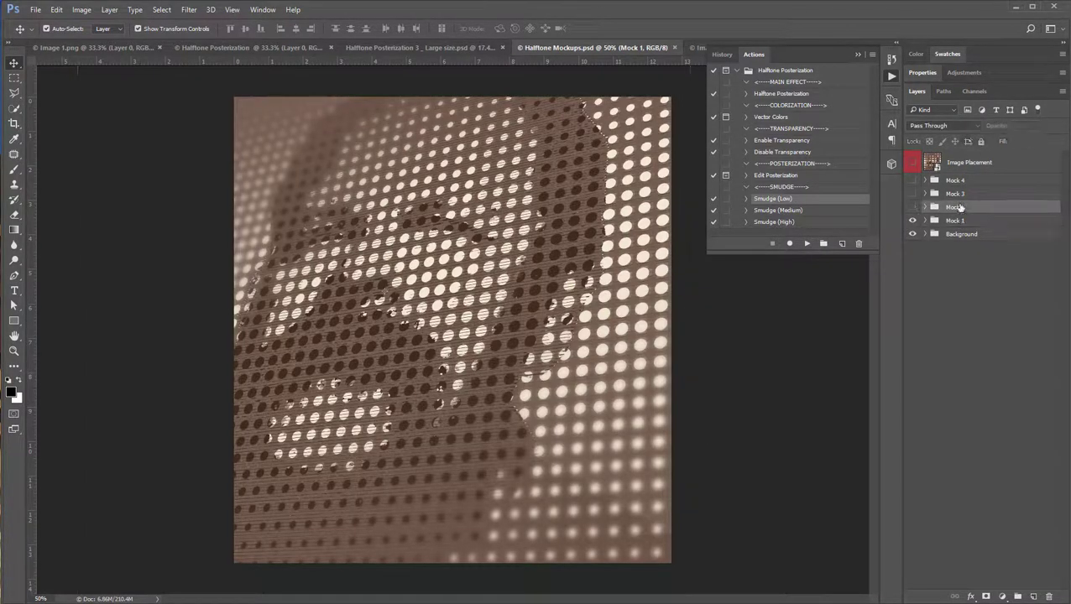
pyautogui.click(955, 180)
# Replace all Word text with 'All four mockups are now updated' and return to Photoshop
pyautogui.hotkey('alt', 'Tab')
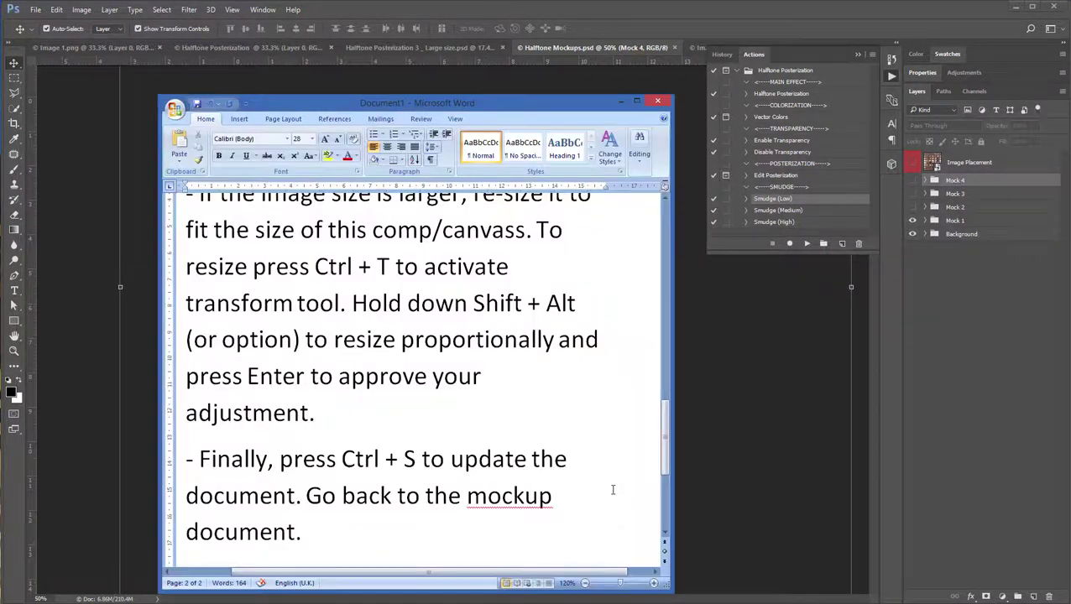
pyautogui.hotkey('ctrl', 'a')
pyautogui.press('Delete')
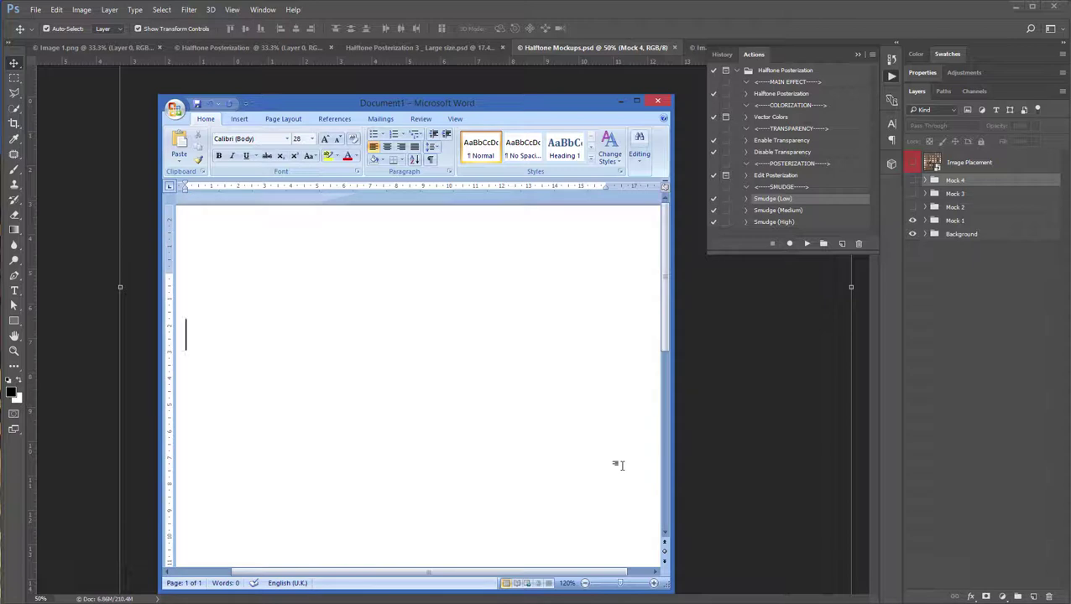
pyautogui.write('aL')
pyautogui.press('BackSpace')
pyautogui.press('BackSpace')
pyautogui.write('All ')
pyautogui.write('four mockups are')
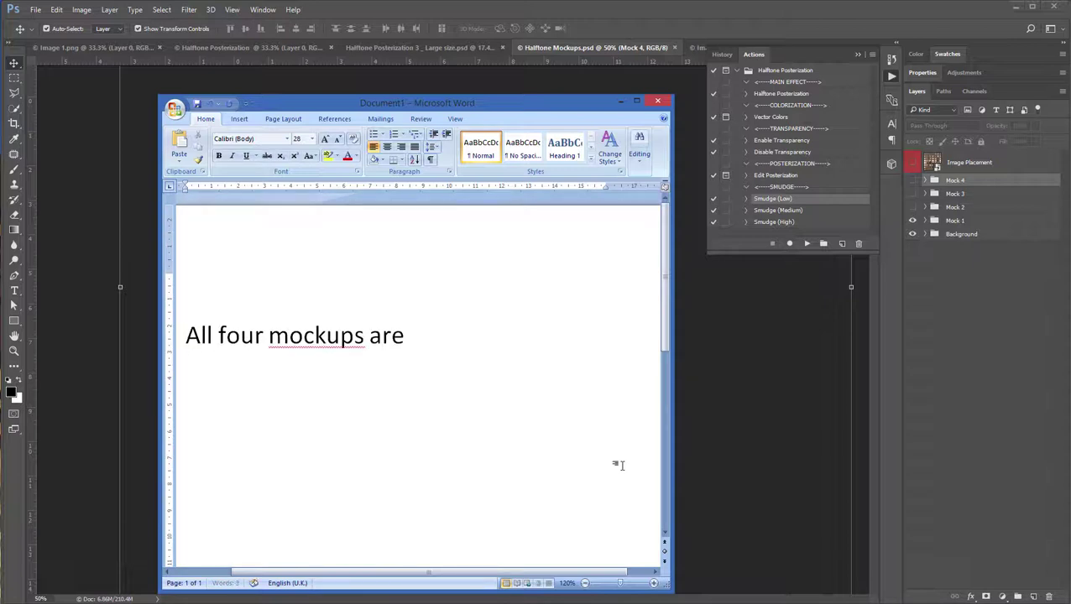
pyautogui.write(' now updated')
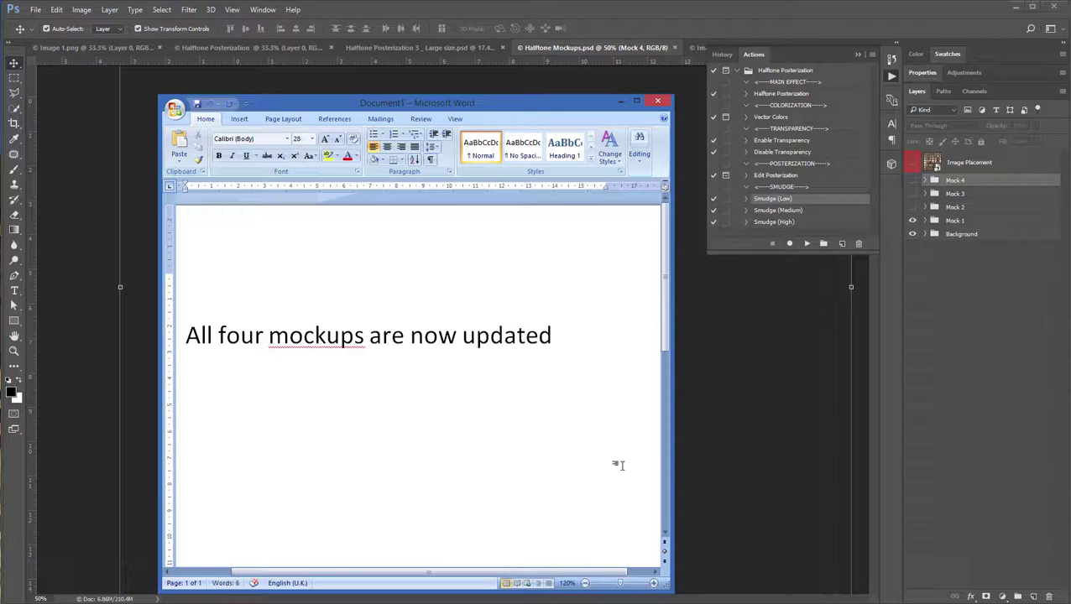
pyautogui.click(937, 280)
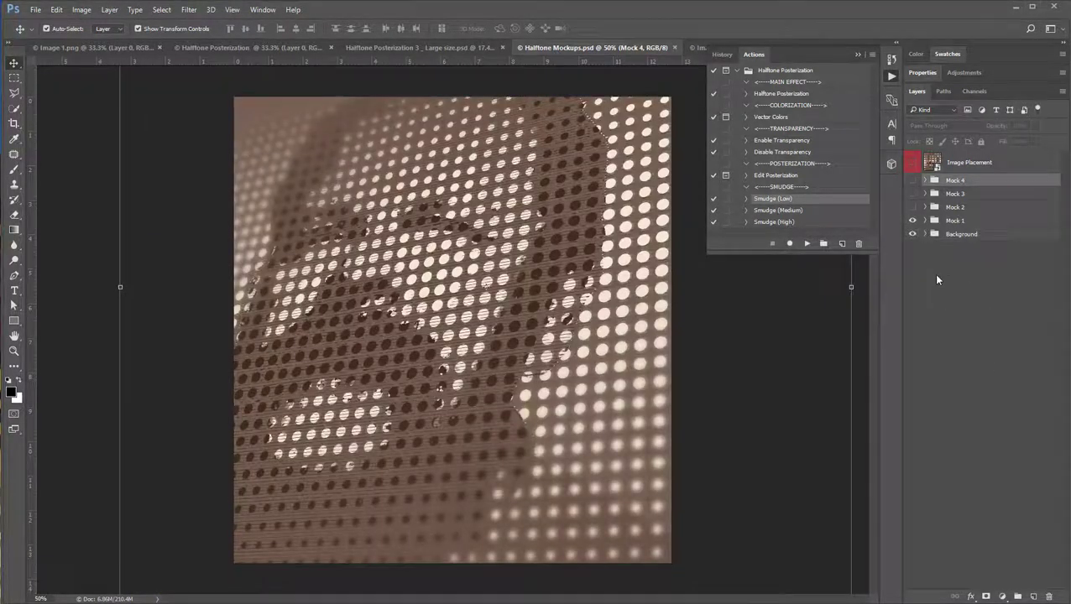
pyautogui.click(913, 220)
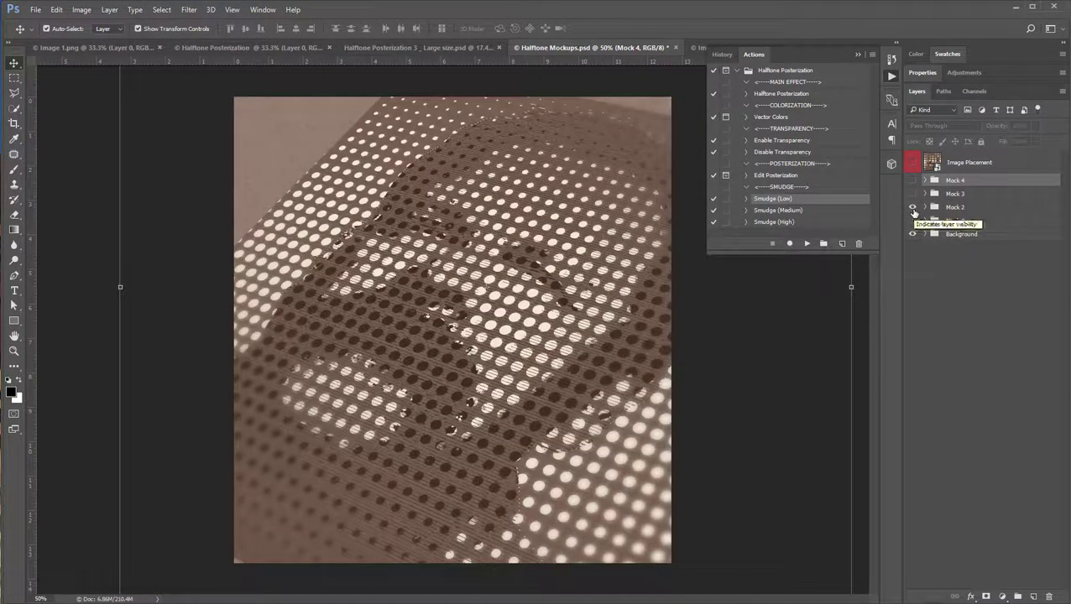
pyautogui.click(913, 207)
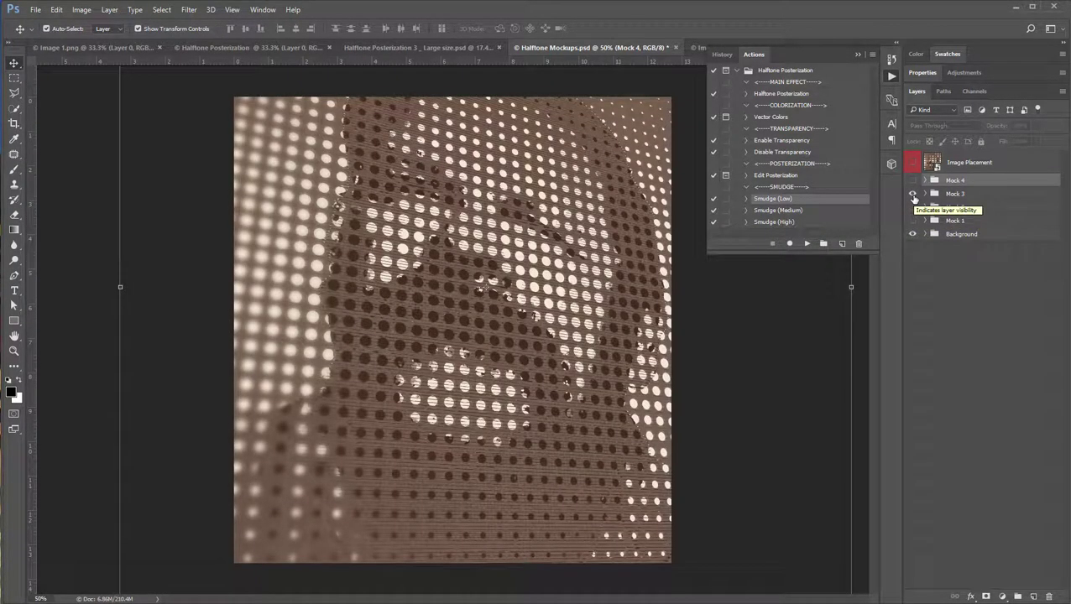
pyautogui.click(913, 194)
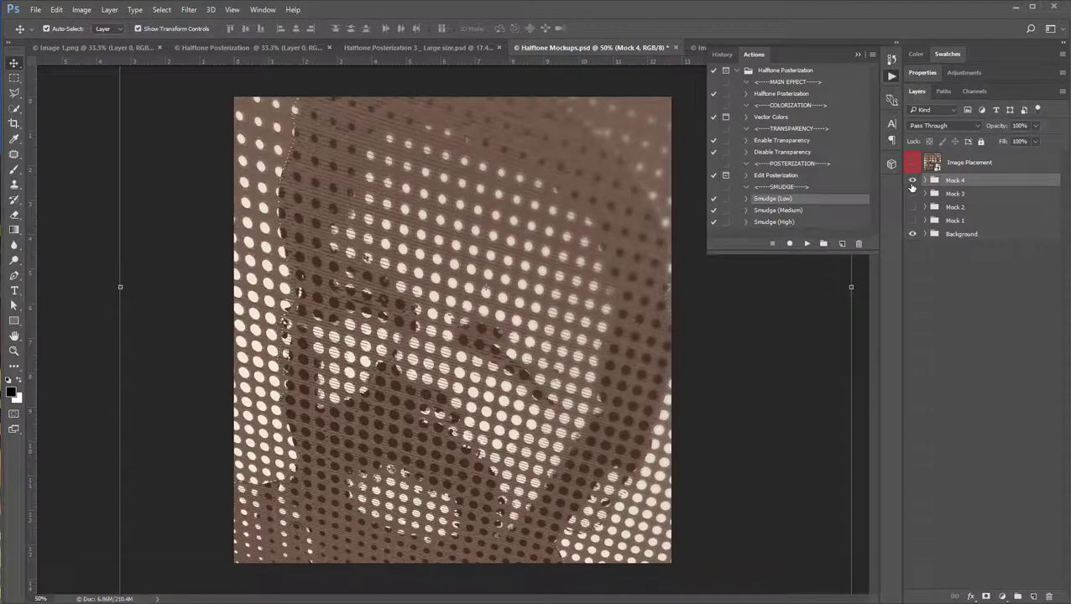
pyautogui.click(913, 180)
pyautogui.click(913, 220)
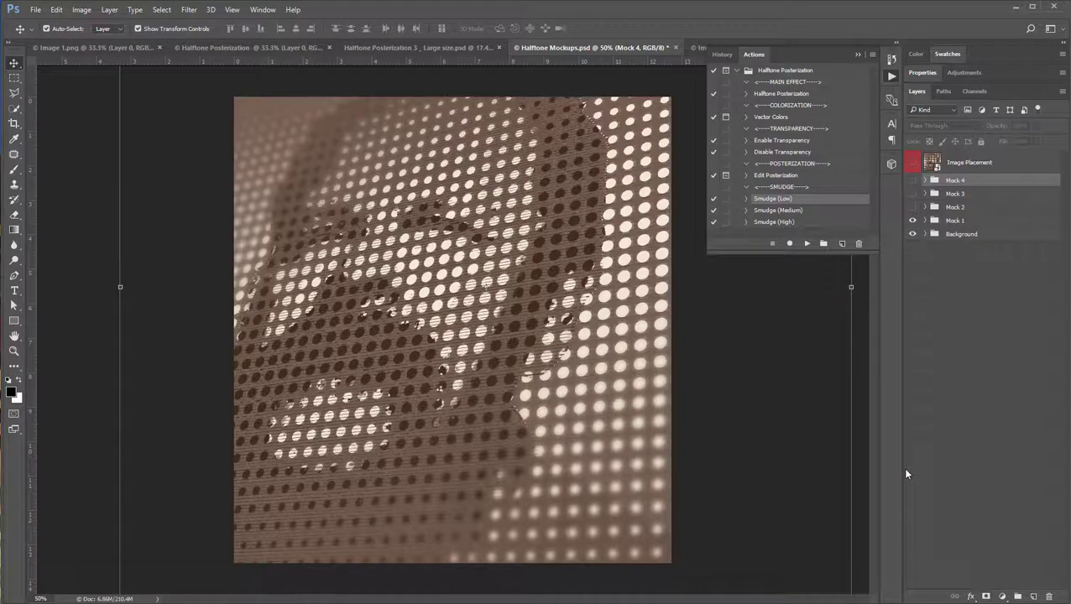
# Replace the Word line with 'Here are other examples of the beauty of the mockups.' and show Halftone Posterization 4_Mockup.jpg
pyautogui.hotkey('alt', 'Tab')
pyautogui.hotkey('ctrl', 'a')
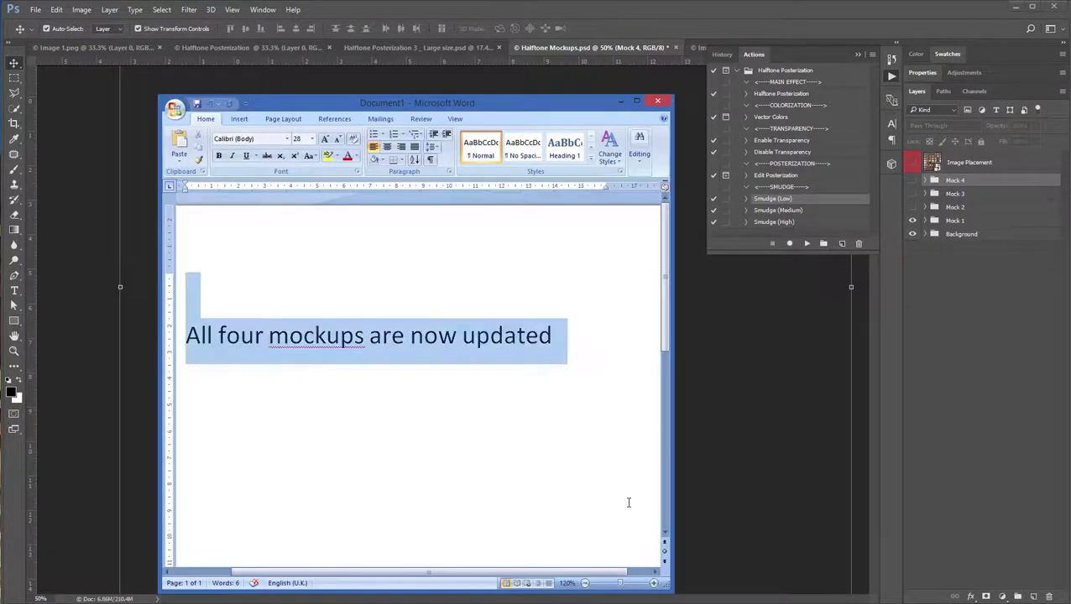
pyautogui.press('BackSpace')
pyautogui.write('Here are o')
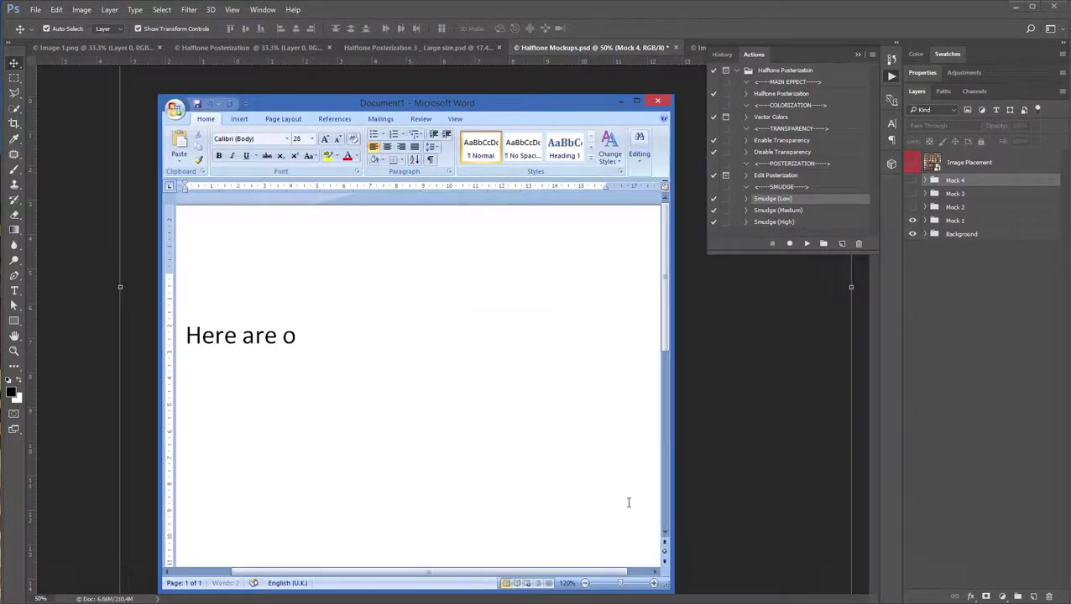
pyautogui.write('ther examples o')
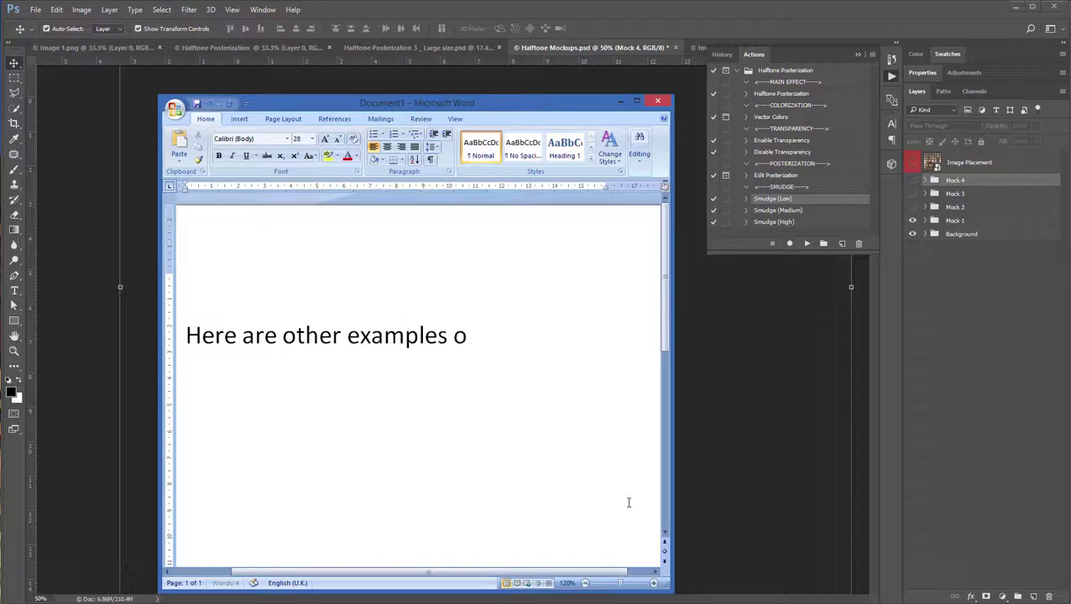
pyautogui.write('f the i')
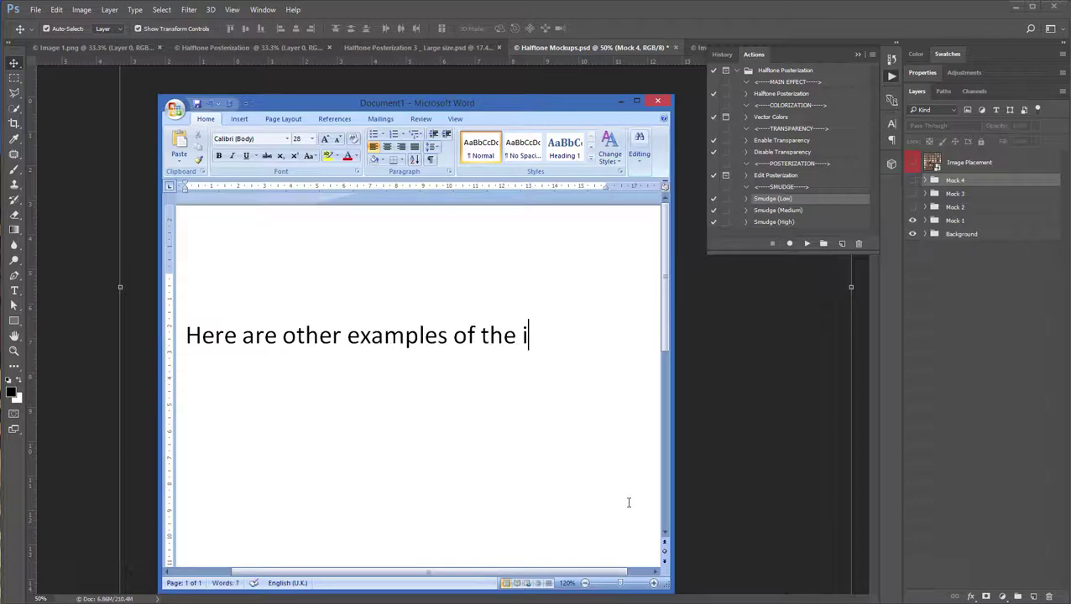
pyautogui.press('BackSpace')
pyautogui.write('beau')
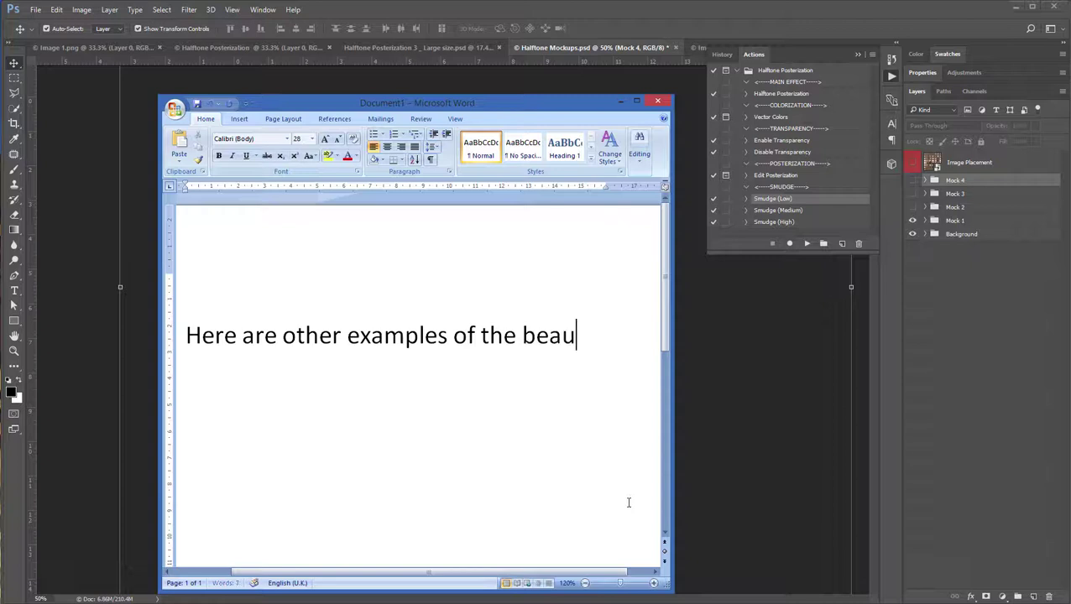
pyautogui.write('ty of the mocku')
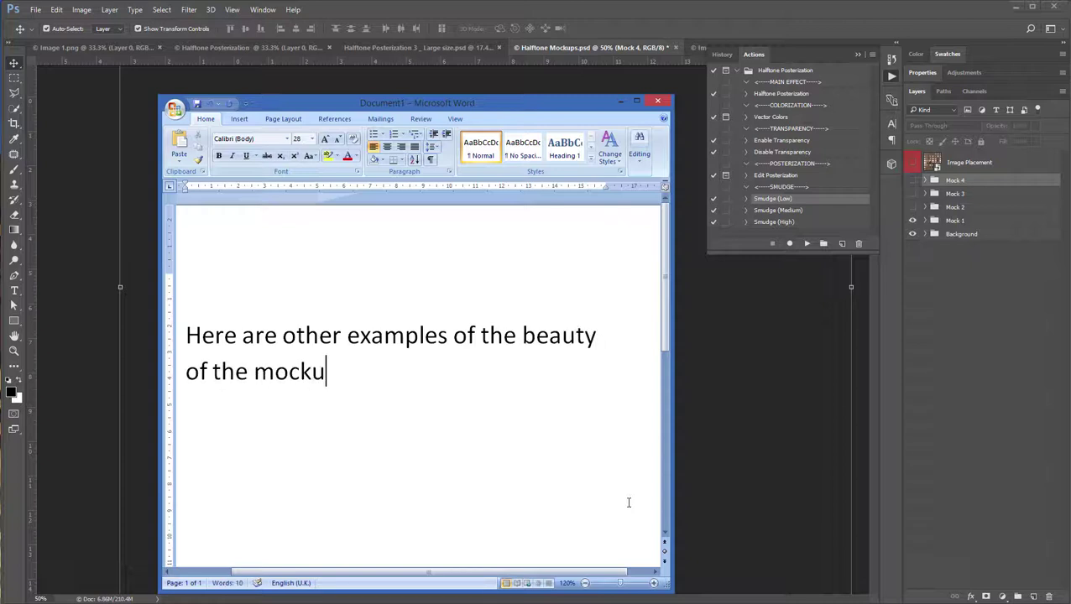
pyautogui.write('ps.')
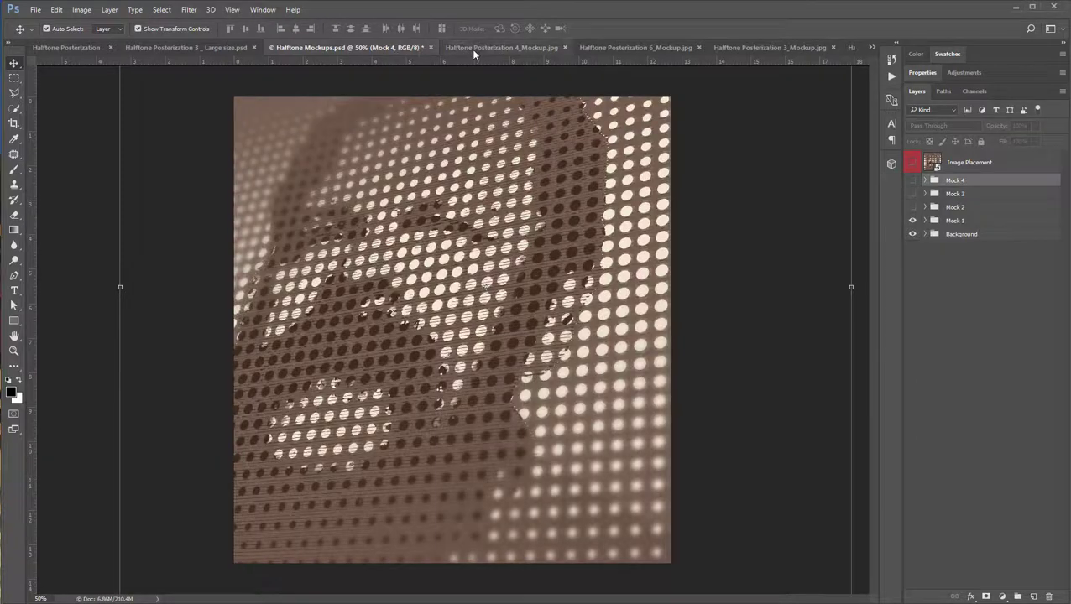
pyautogui.click(471, 49)
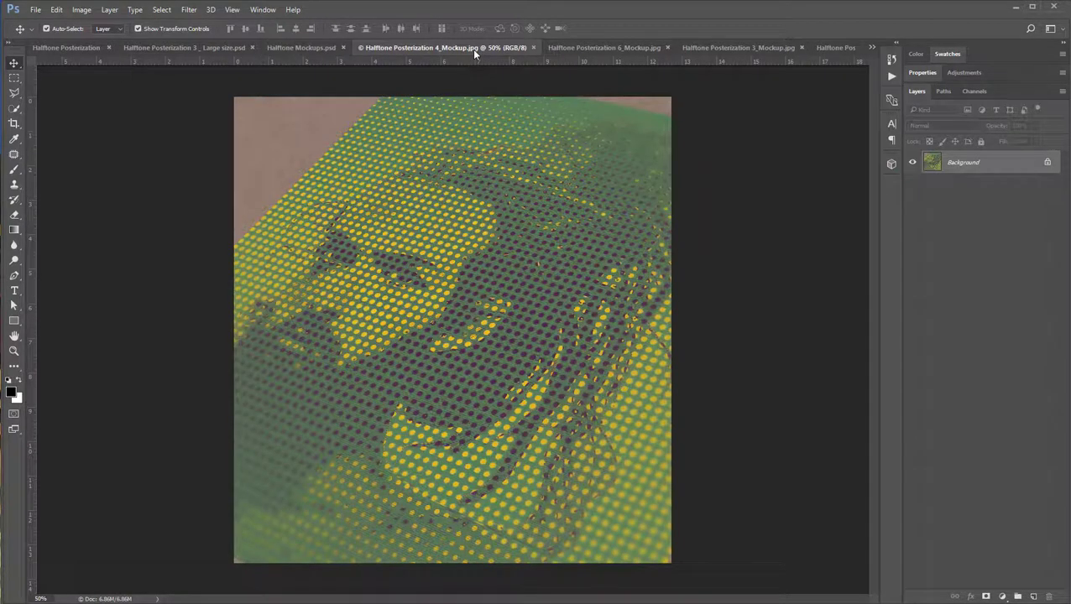
# Preview the 4_Mockup image full screen, zooming in and out
pyautogui.press('f')
pyautogui.press('f')
pyautogui.scroll(1, 485, 246)
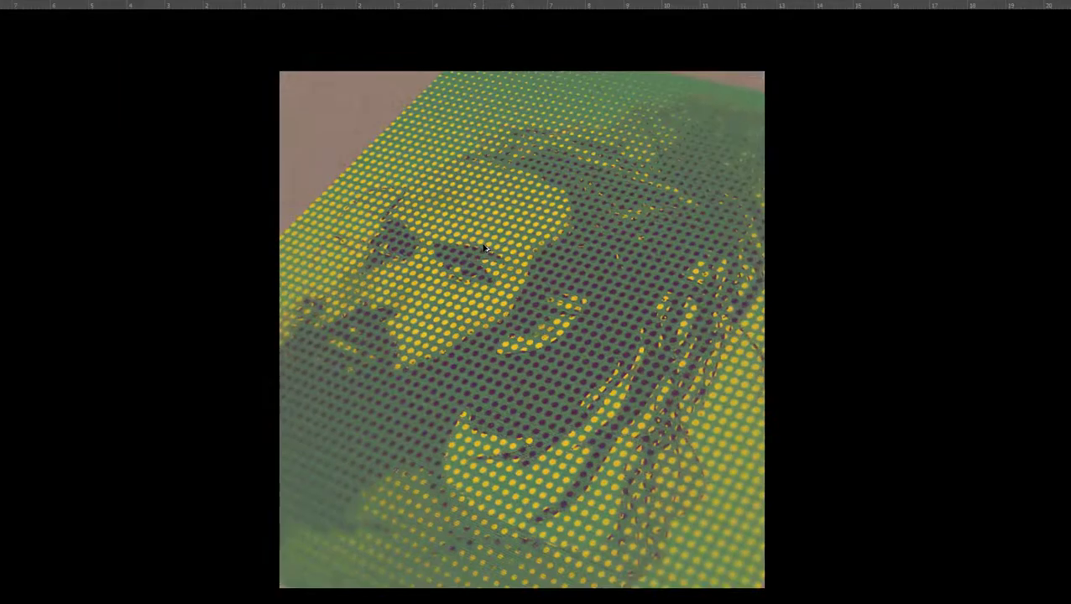
pyautogui.scroll(2, 495, 243)
pyautogui.scroll(2, 499, 252)
pyautogui.scroll(2, 551, 216)
pyautogui.scroll(-2, 579, 185)
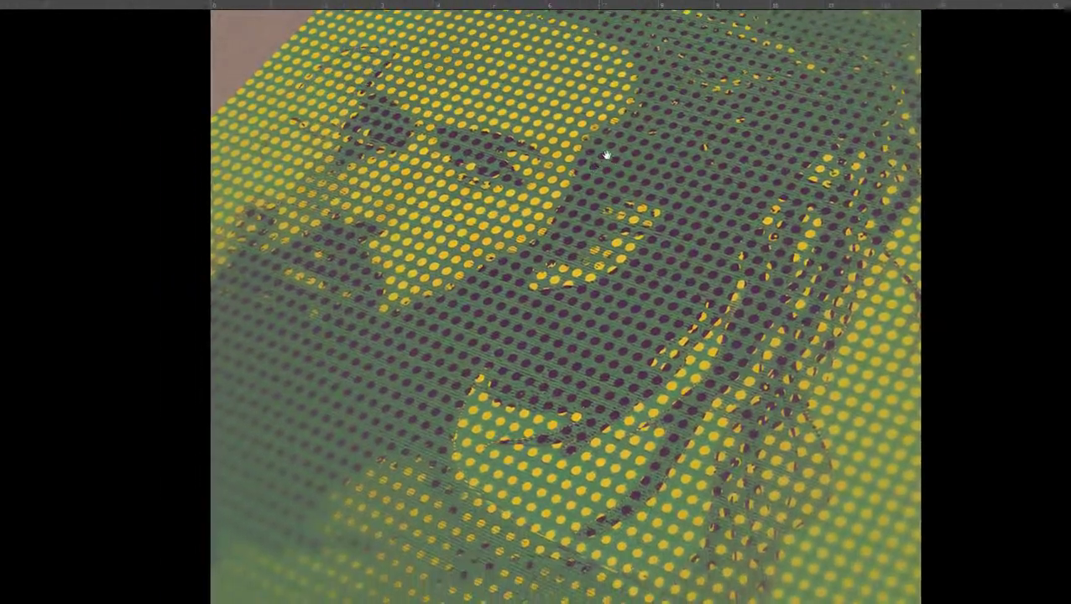
pyautogui.scroll(2, 534, 253)
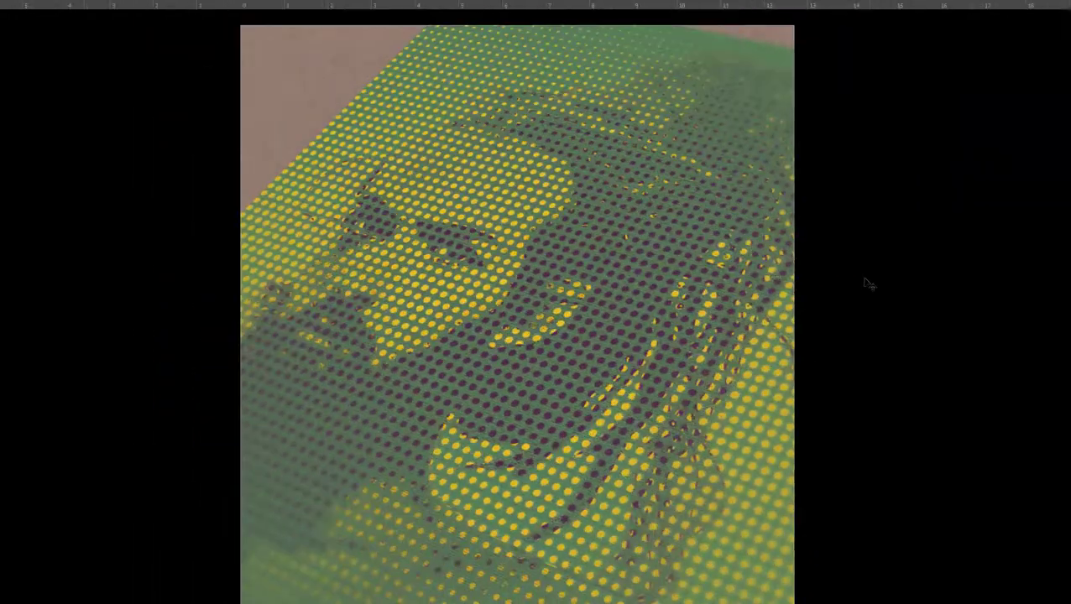
pyautogui.press('f')
# Cycle through the open mockups to Halftone Posterization 5_Mockup.jpg
pyautogui.hotkey('ctrl', 'Tab')
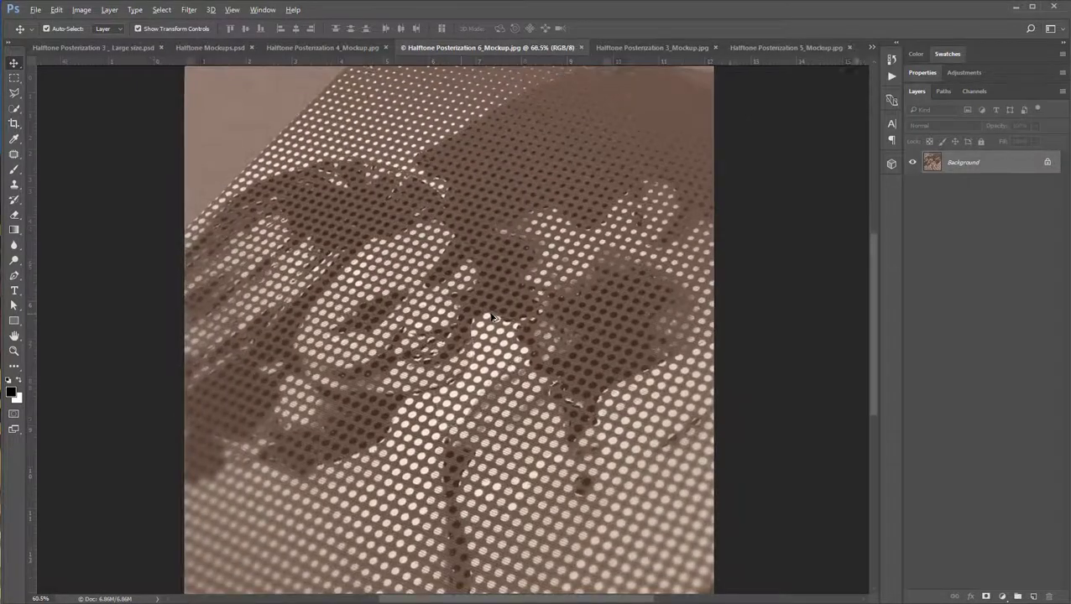
pyautogui.hotkey('ctrl', 'Tab')
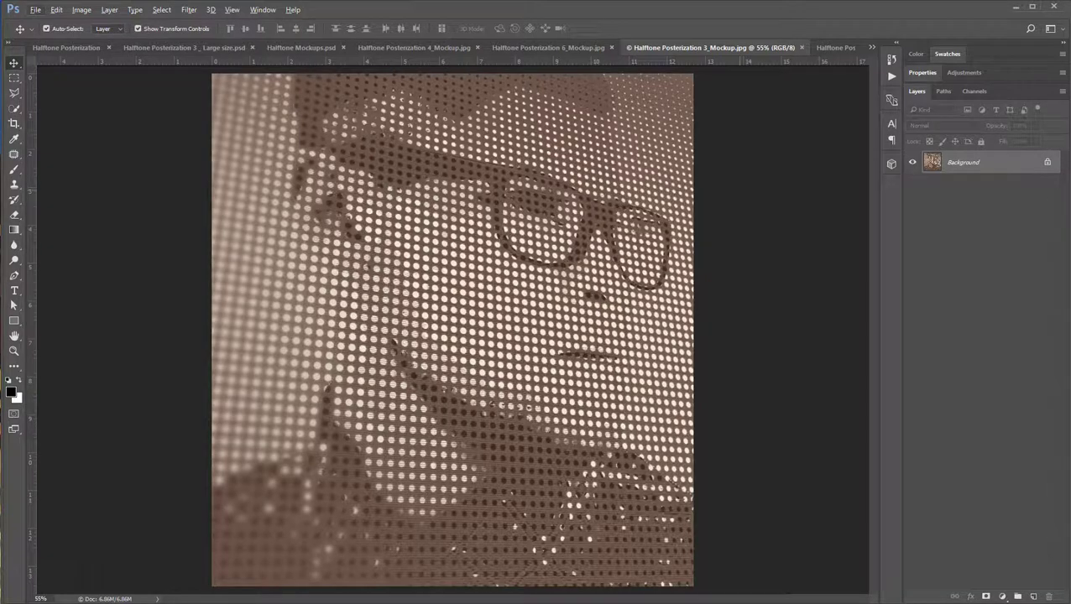
pyautogui.hotkey('ctrl', 'Tab')
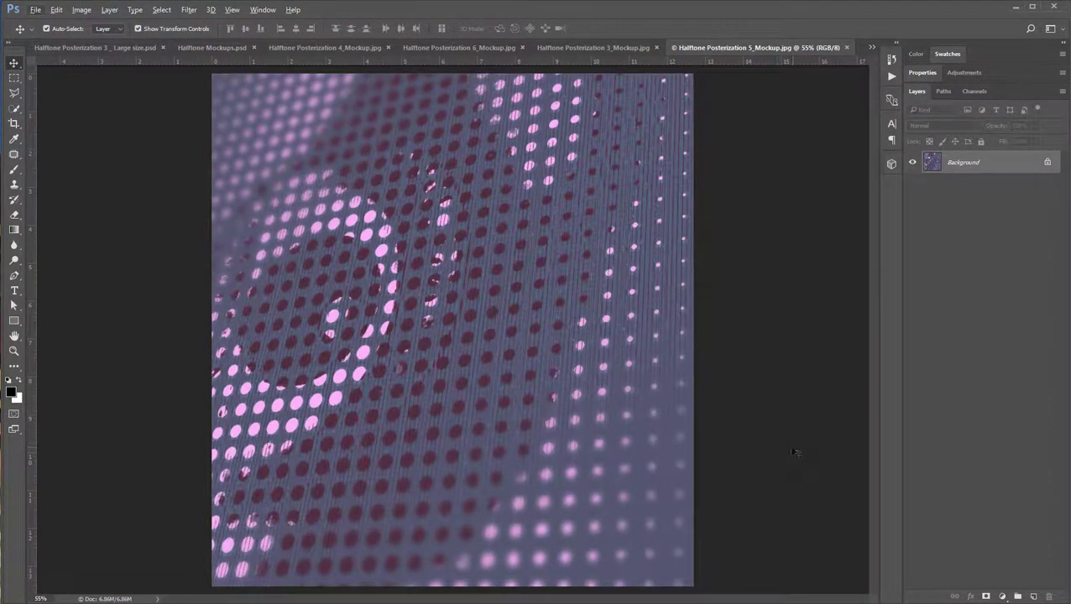
# Type 'Looking good!' and 'I will use a non-transparent image to exemplify how this action works.'
pyautogui.write('L')
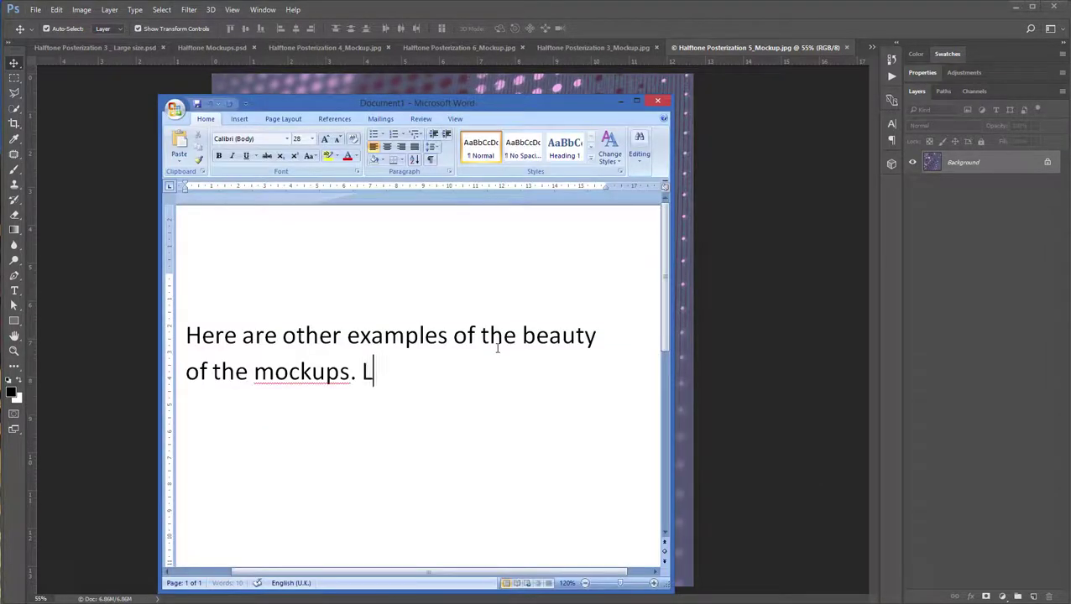
pyautogui.write('ooking good!')
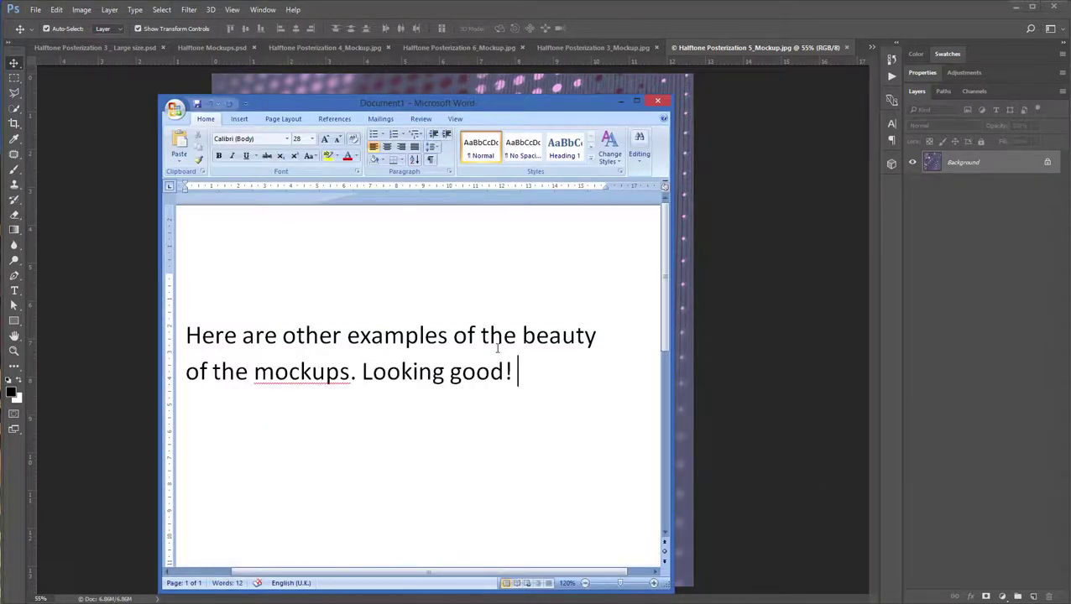
pyautogui.write(' will')
pyautogui.press('BackSpace')
pyautogui.press('BackSpace')
pyautogui.press('BackSpace')
pyautogui.press('BackSpace')
pyautogui.press('BackSpace')
pyautogui.press('BackSpace')
pyautogui.press('Return')
pyautogui.write('I will use')
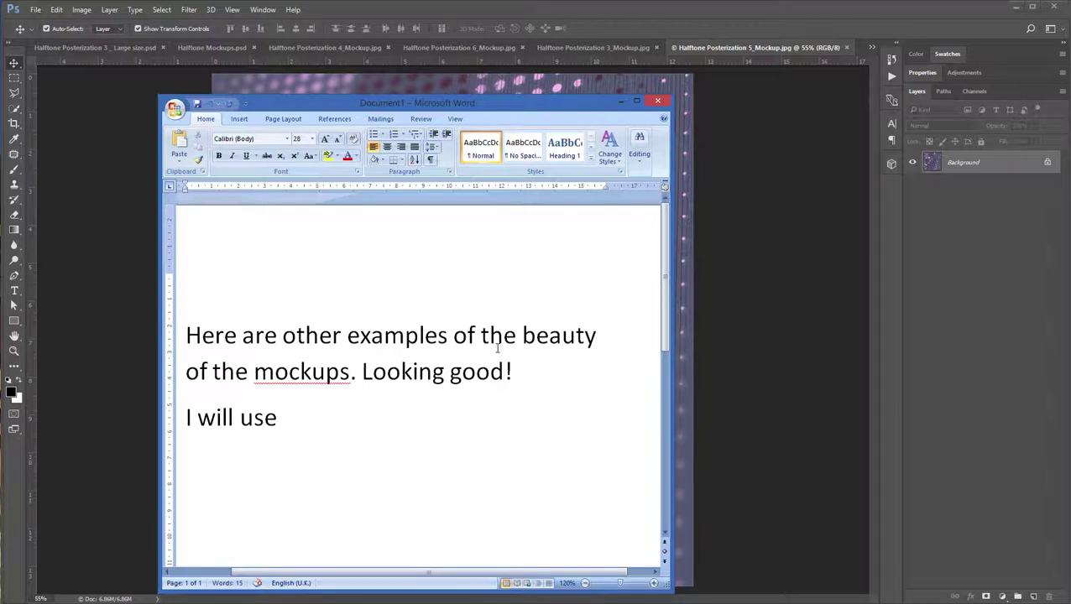
pyautogui.write(' a non-transpare')
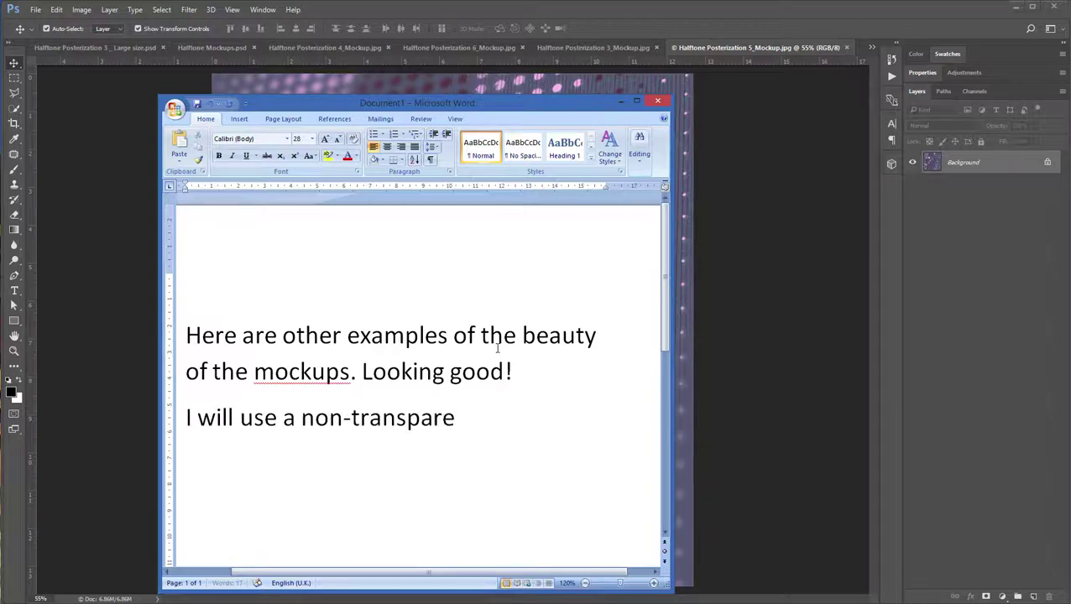
pyautogui.write('nt image ')
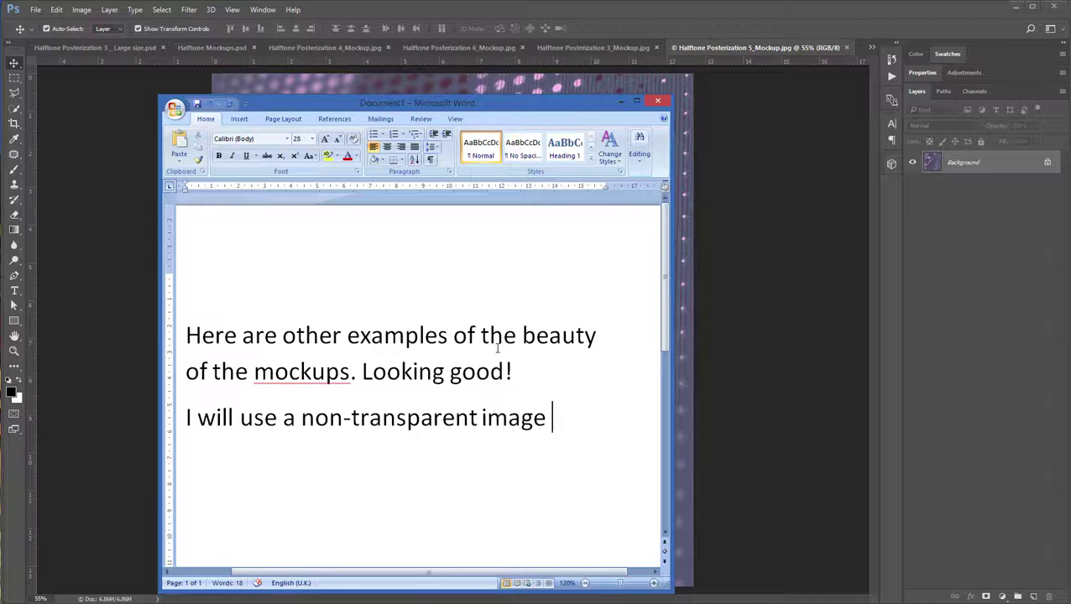
pyautogui.write('to e')
pyautogui.write('xemplify ')
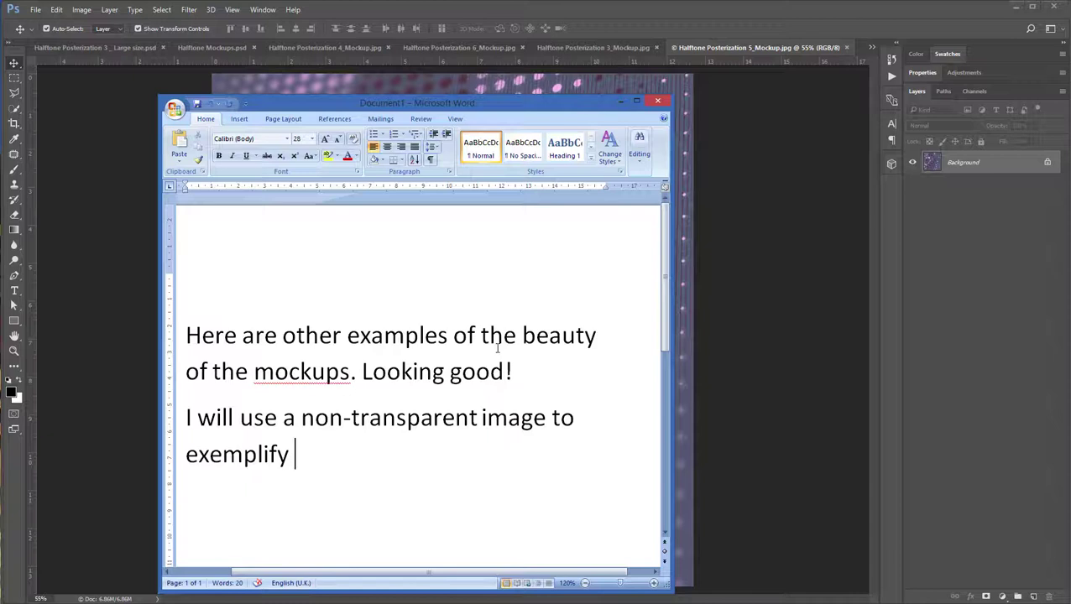
pyautogui.write('how this act')
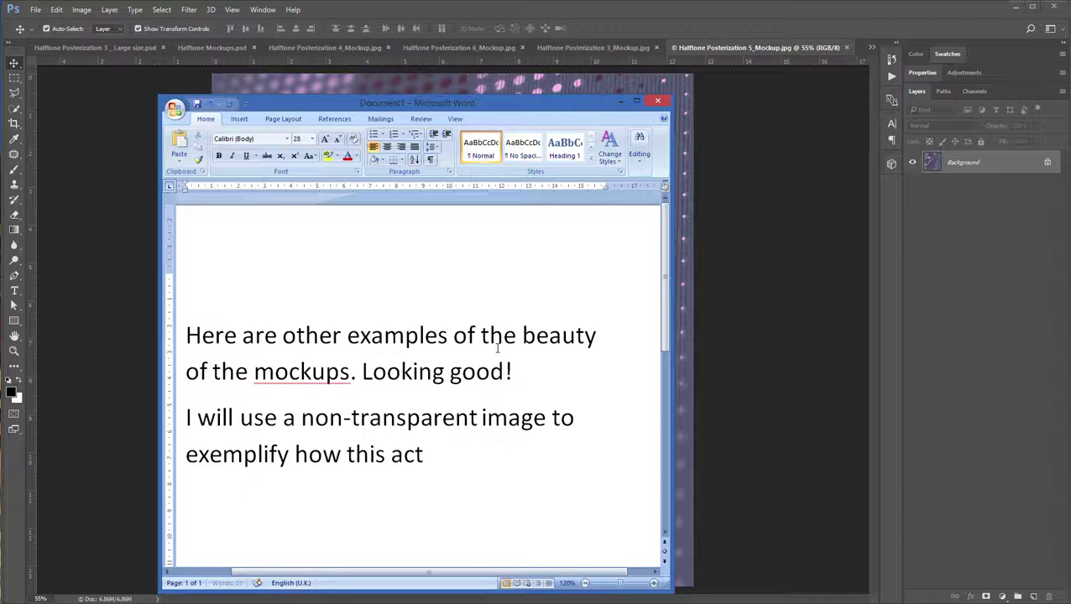
pyautogui.write('ion works.')
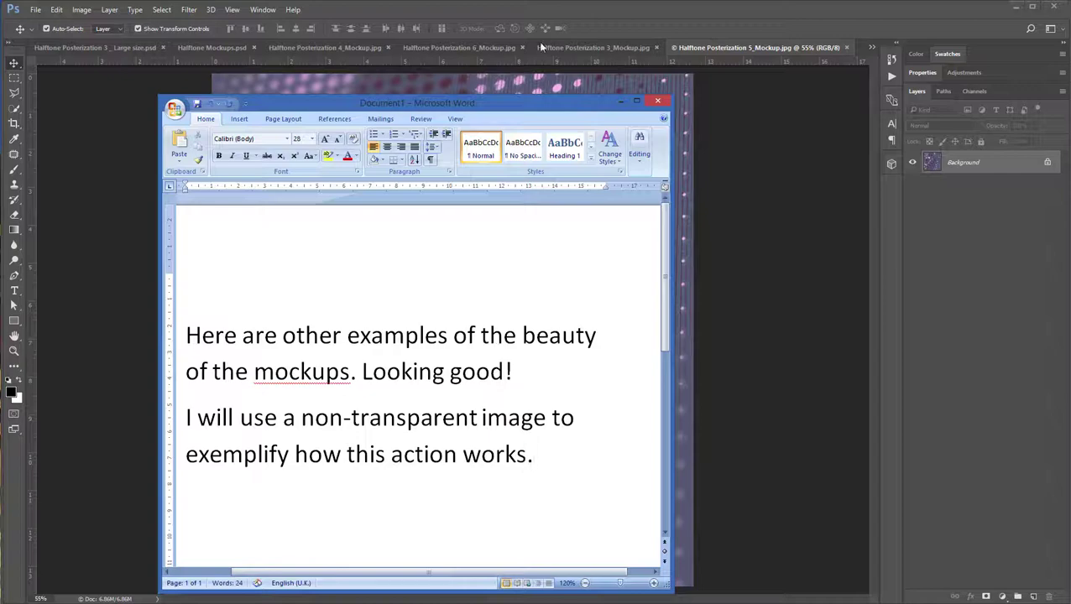
# Close all open mockup documents in Photoshop
pyautogui.click(538, 41)
pyautogui.rightClick(697, 47)
pyautogui.click(713, 82)
# Discard changes to the mockups and open IMAGE 2.jpg from the desktop in Photoshop
pyautogui.click(558, 200)
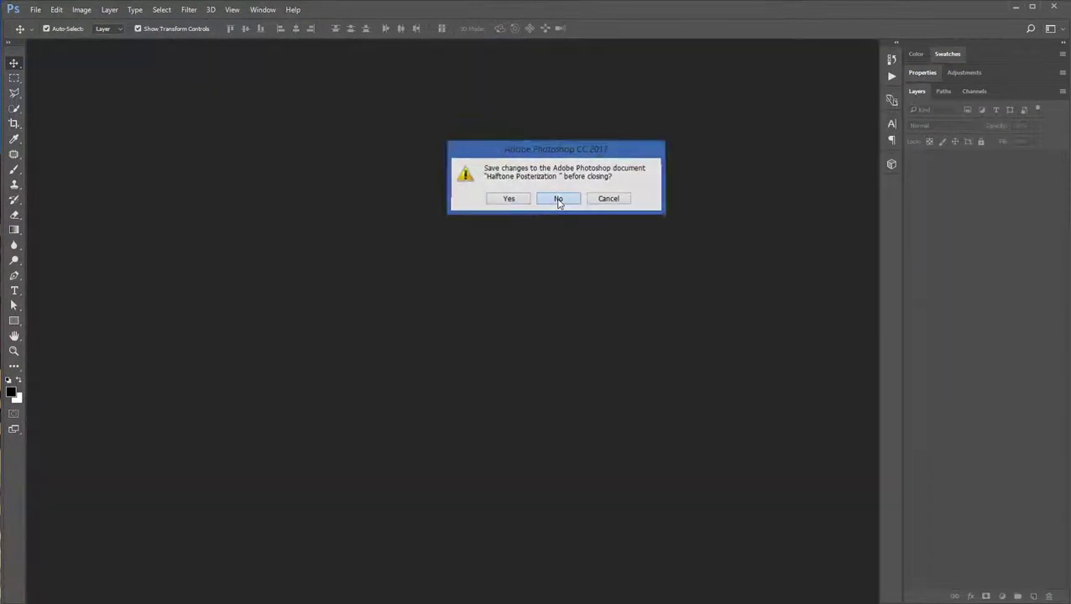
pyautogui.click(1007, 9)
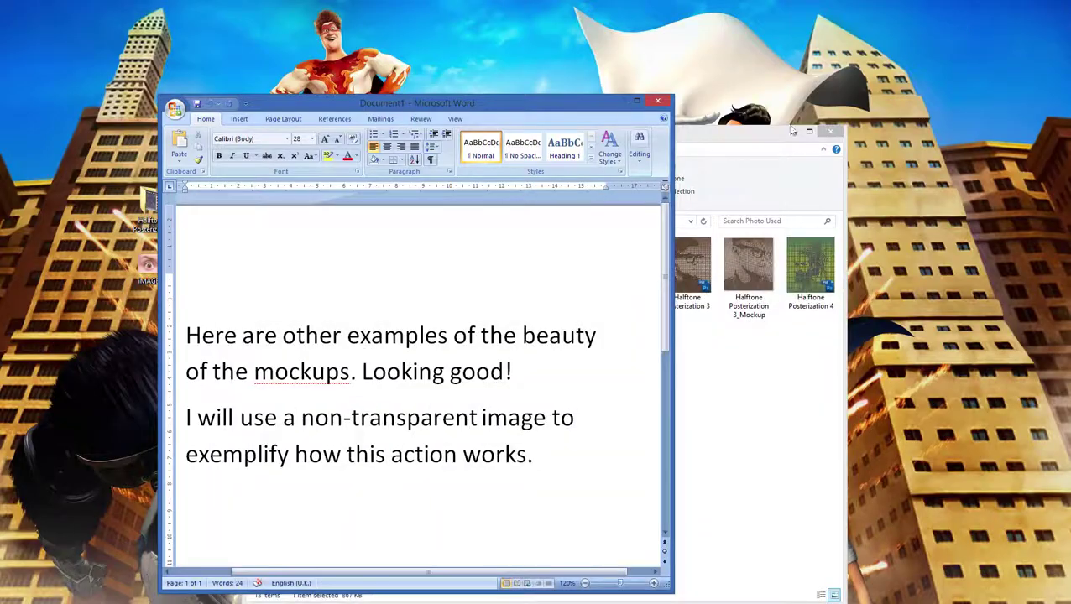
pyautogui.press('super+d')
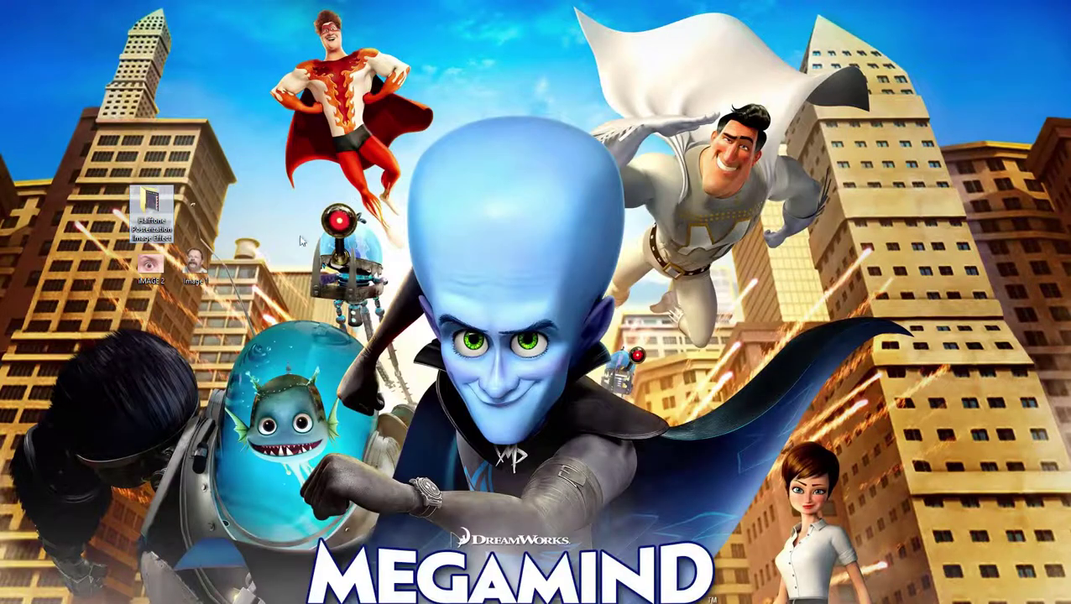
pyautogui.rightClick(152, 267)
pyautogui.click(330, 477)
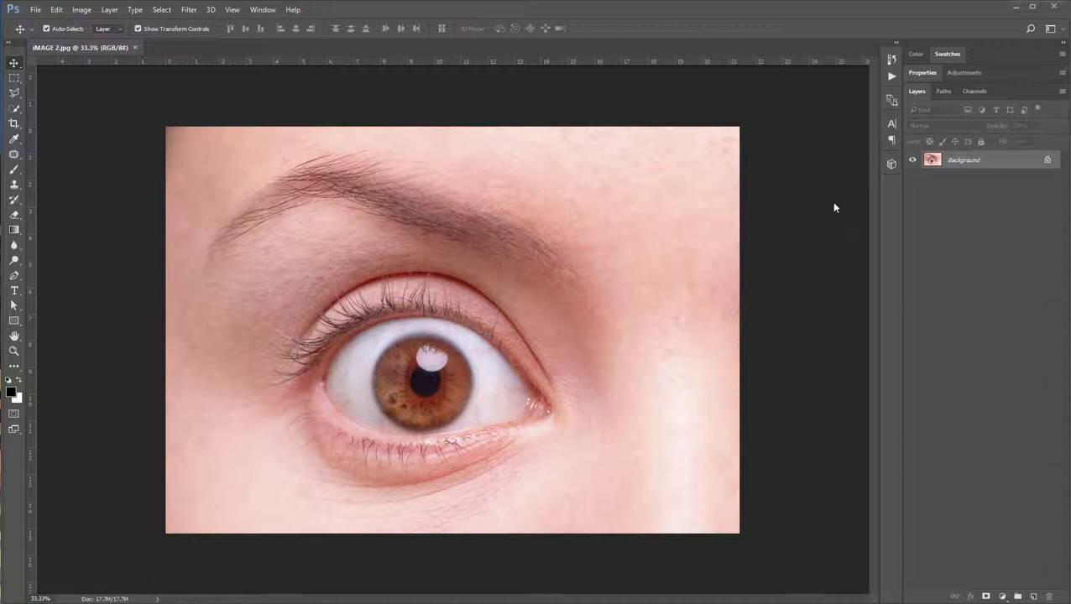
# Run the Halftone Posterization action on the eye photo
pyautogui.click(890, 77)
pyautogui.click(807, 250)
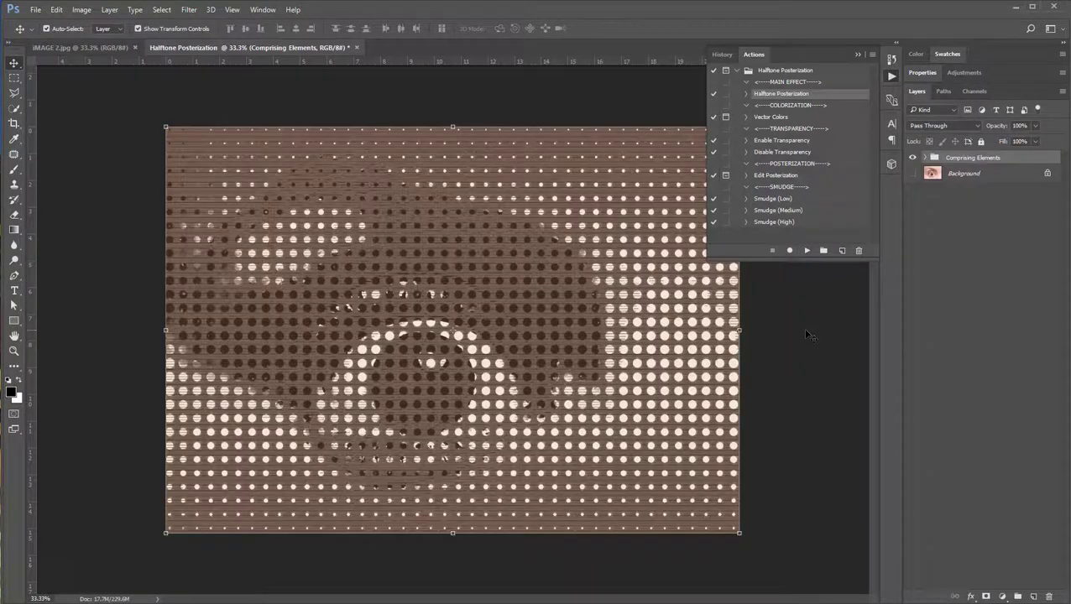
pyautogui.click(857, 54)
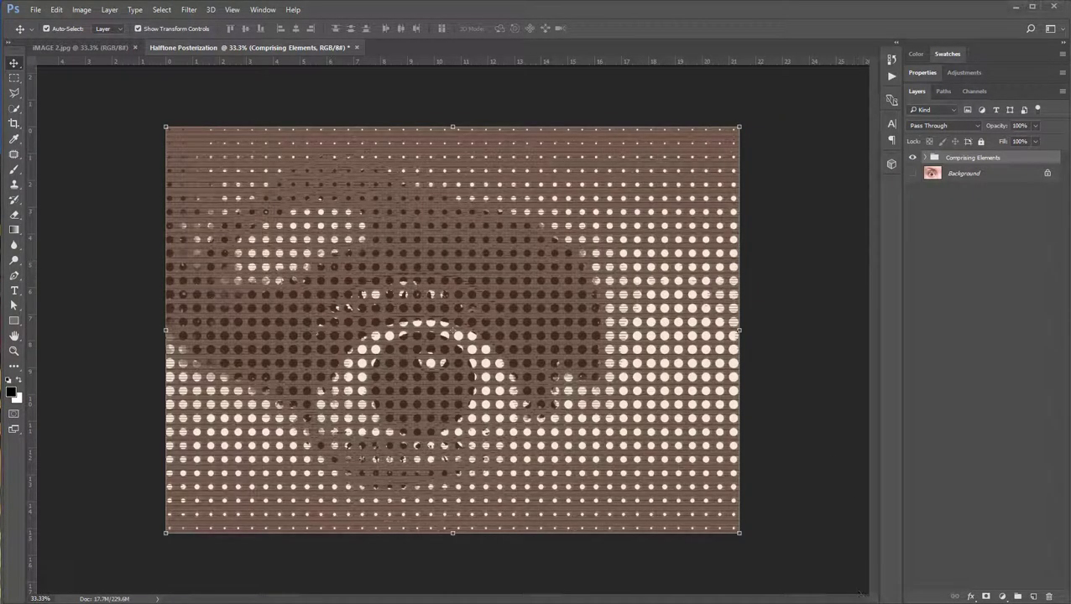
# Replace the Word caption with 'Action has finished rendering.'
pyautogui.hotkey('alt', 'Tab')
pyautogui.hotkey('ctrl', 'a')
pyautogui.press('Delete')
pyautogui.write('Ac')
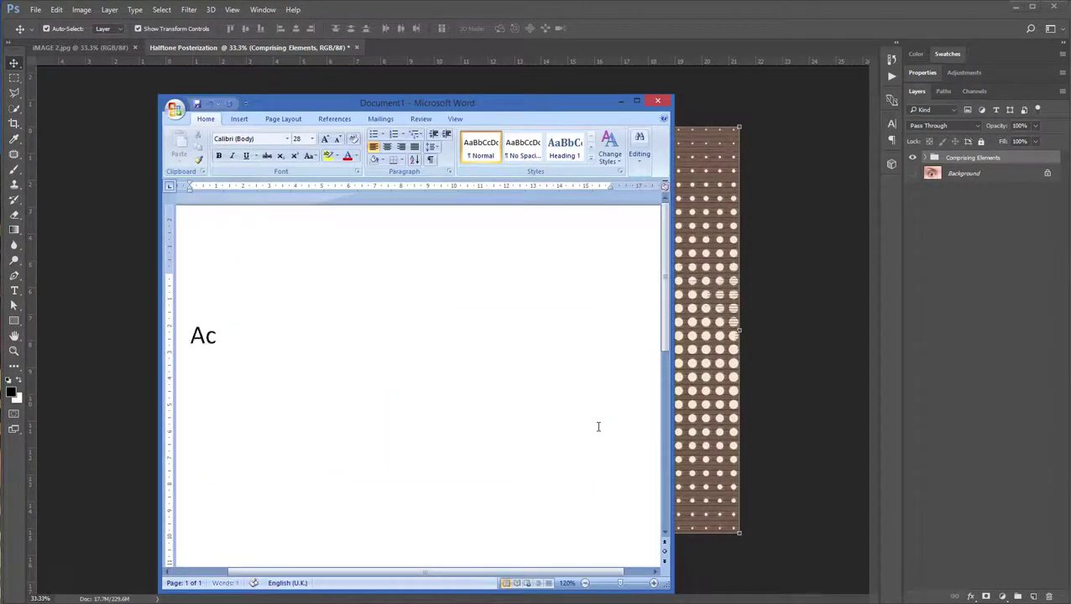
pyautogui.write('tion has finished red')
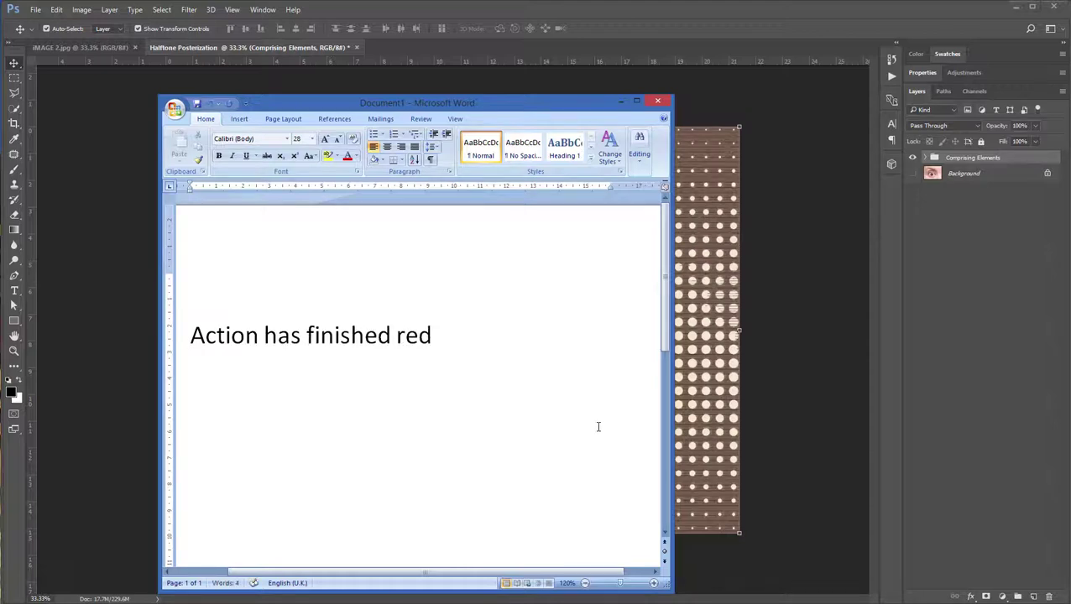
pyautogui.press('BackSpace')
# Finish the caption 'Action has finished rendering.' and preview the brown halftone eye full screen
pyautogui.write('ndering.')
pyautogui.click(836, 361)
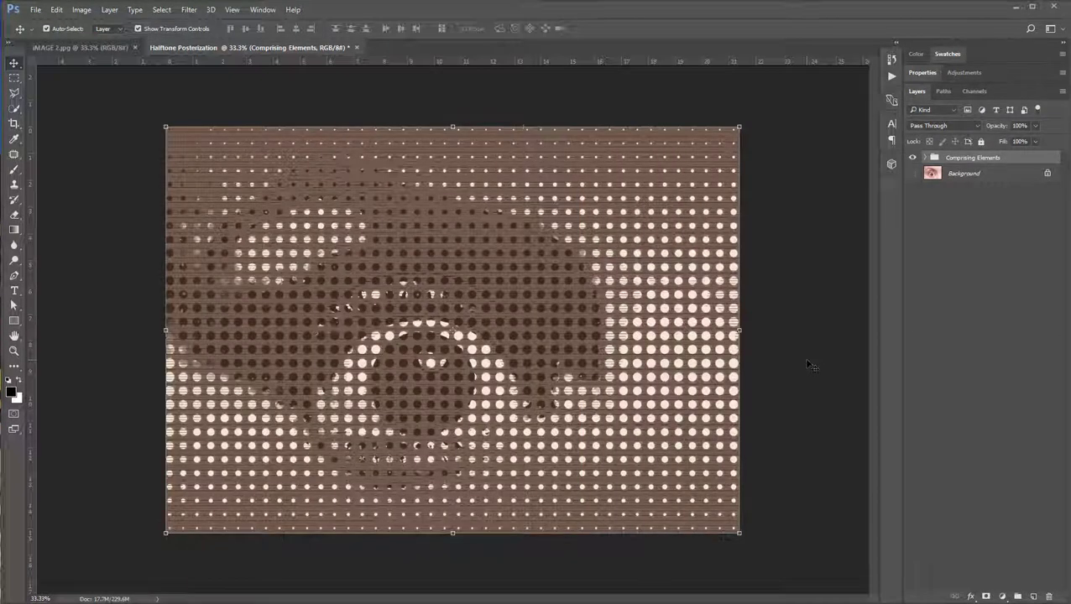
pyautogui.press('f')
pyautogui.press('f')
pyautogui.hotkey('ctrl', '0')
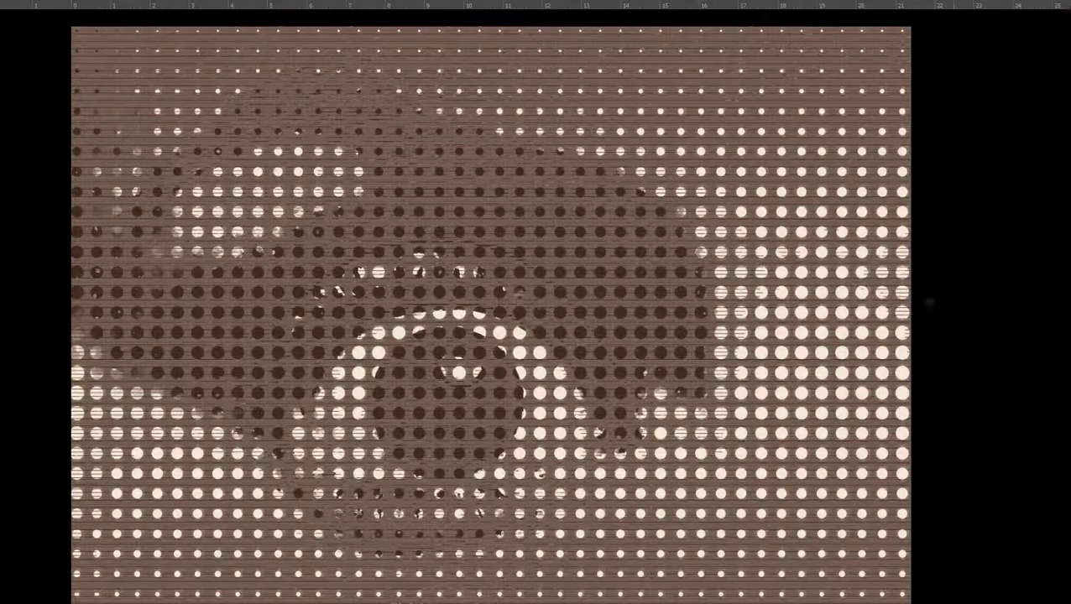
pyautogui.scroll(1, 478, 407)
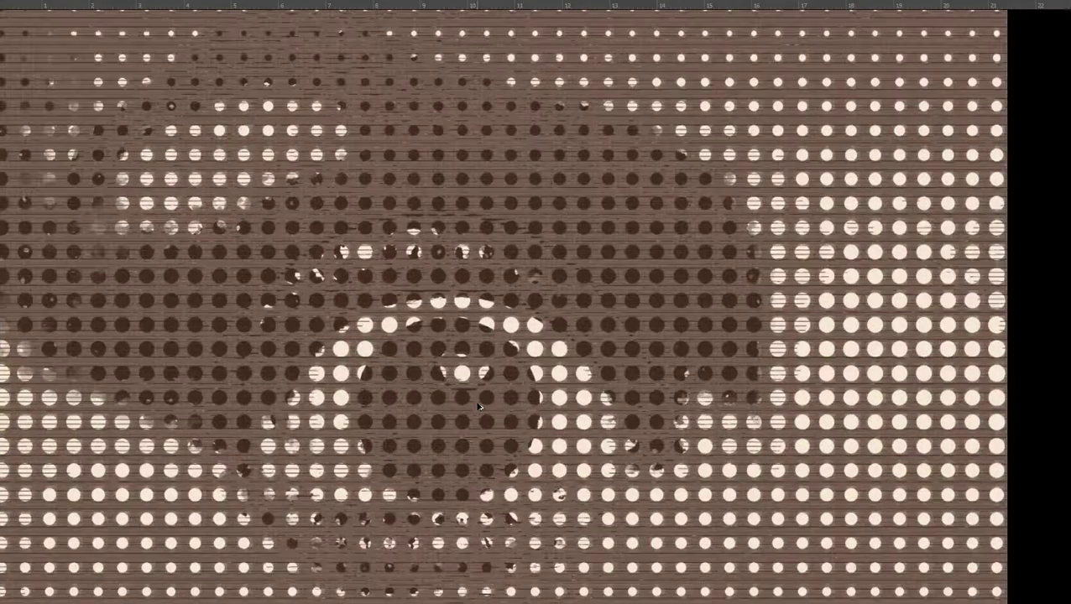
pyautogui.scroll(-1, 478, 407)
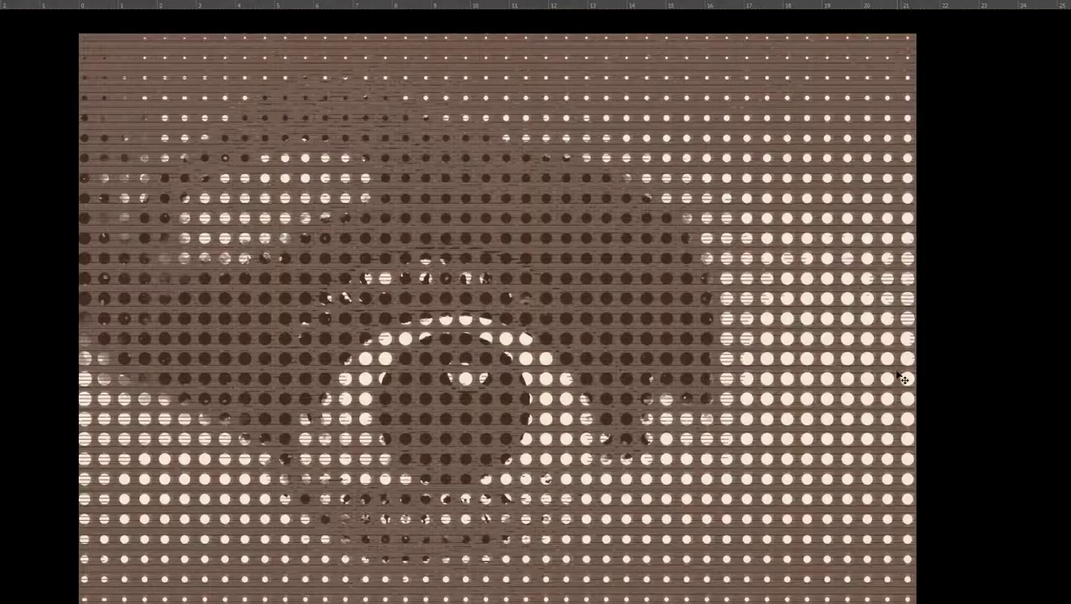
pyautogui.press('f')
pyautogui.hotkey('alt', 'Tab')
# Type the thank-you paragraph ending with the Extended Version reminder, then clear the page
pyautogui.hotkey('ctrl', 'a')
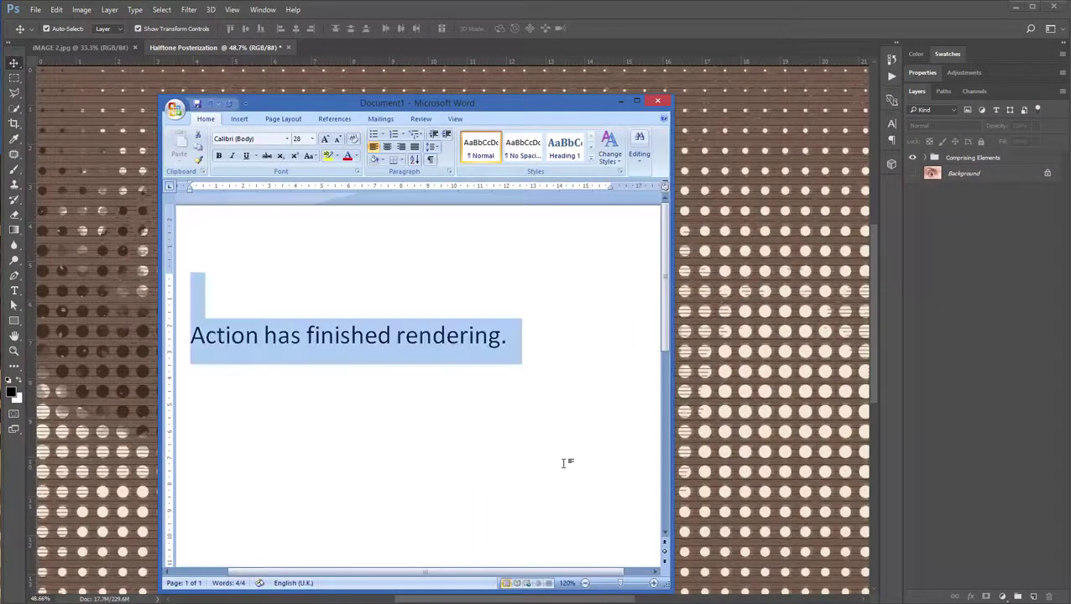
pyautogui.press('BackSpace')
pyautogui.write('Thank you for watch')
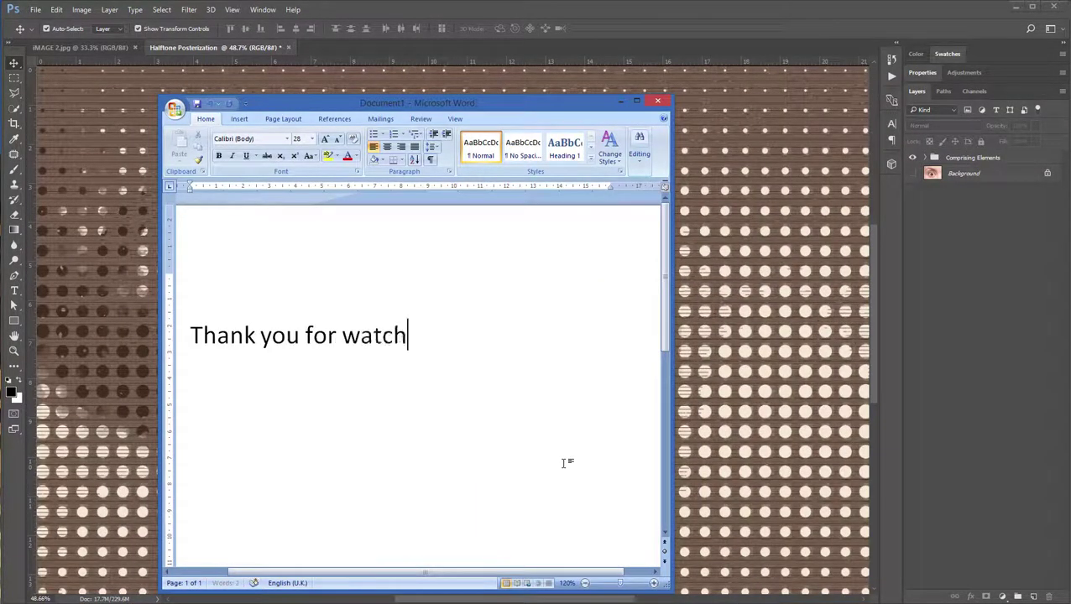
pyautogui.write('ing. I hope you enjoyed')
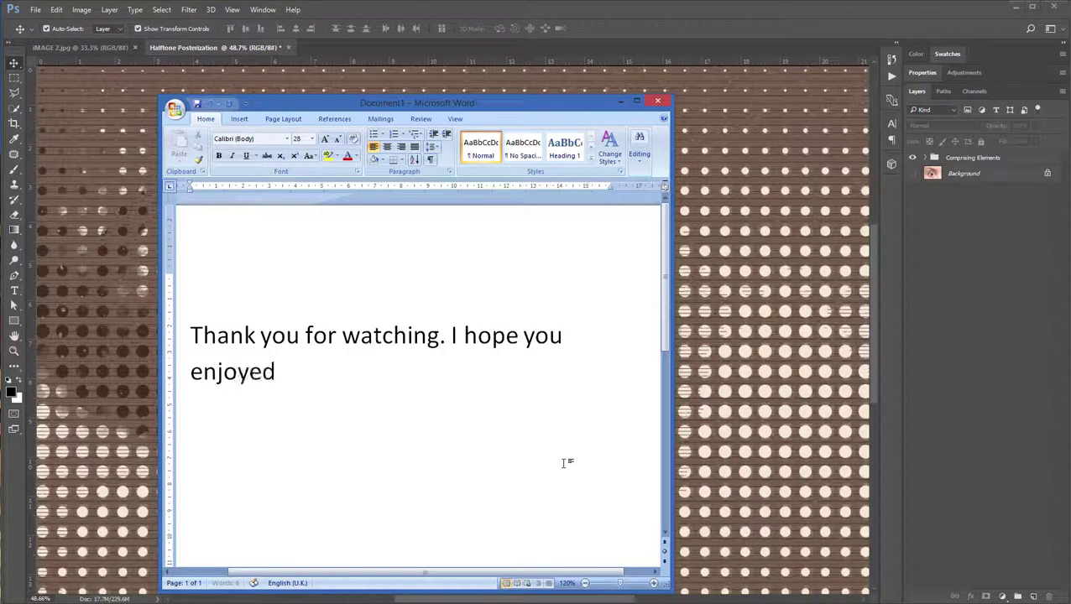
pyautogui.write(' this QUICK GUIDE ')
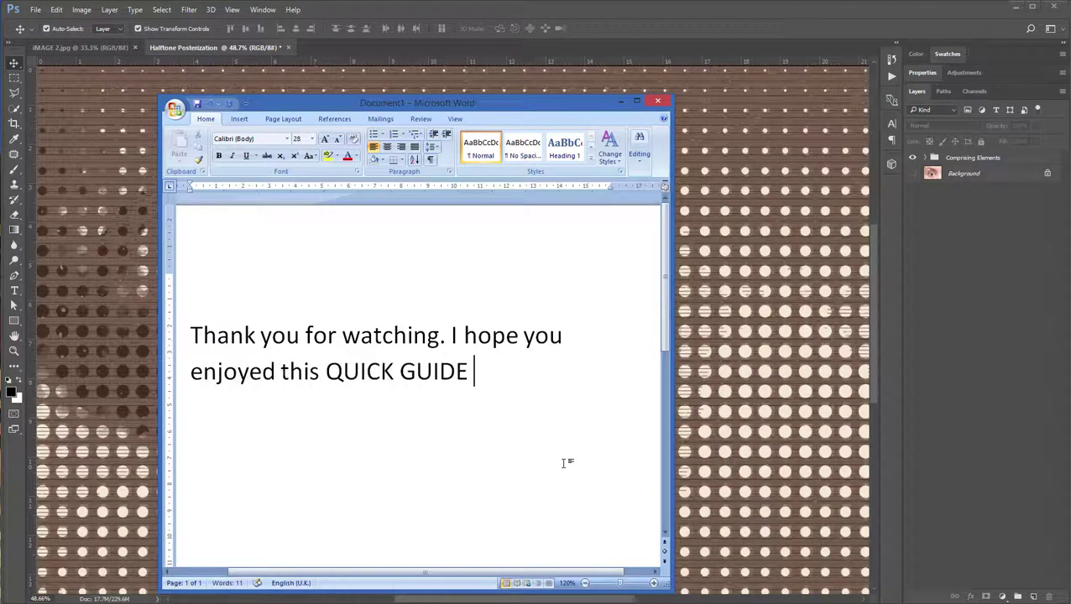
pyautogui.write('tutorial. If you')
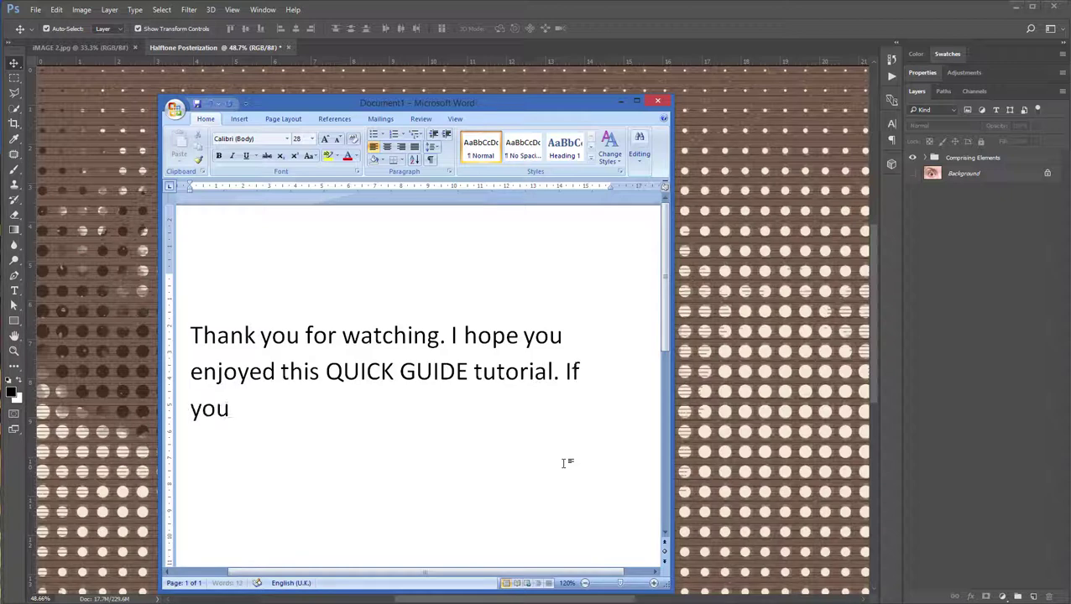
pyautogui.write(' have any question, a')
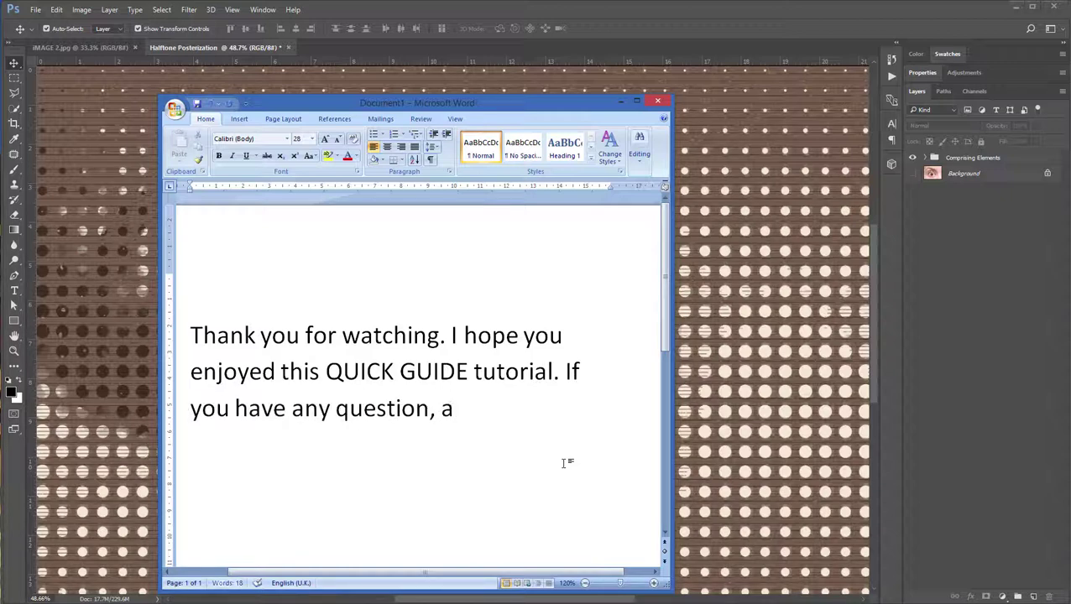
pyautogui.press('BackSpace')
pyautogui.write('do f')
pyautogui.write('eel free to ')
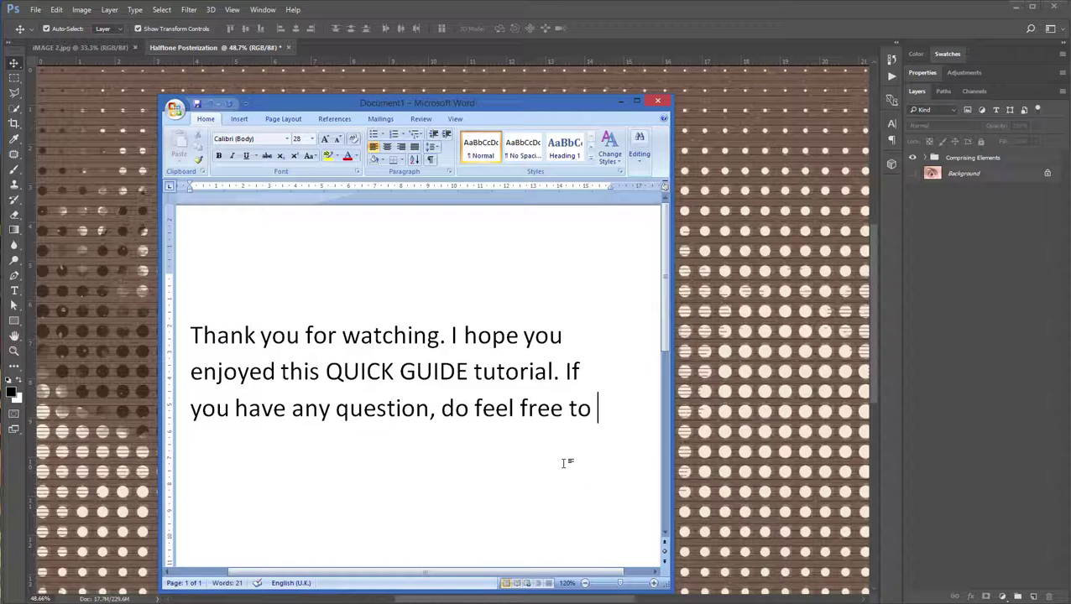
pyautogui.write('leave a message ')
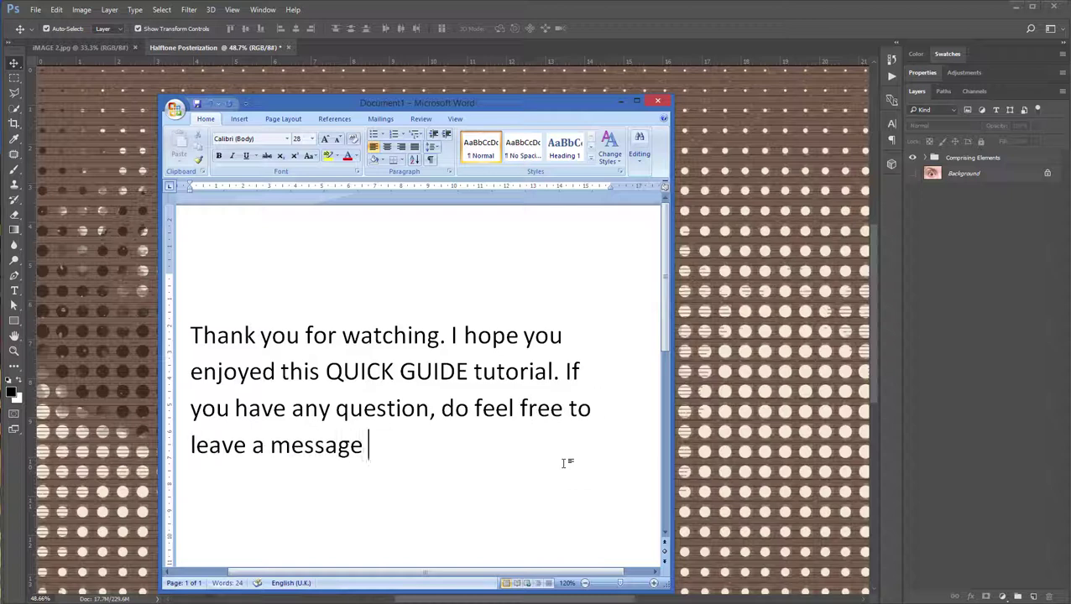
pyautogui.write('or better still r')
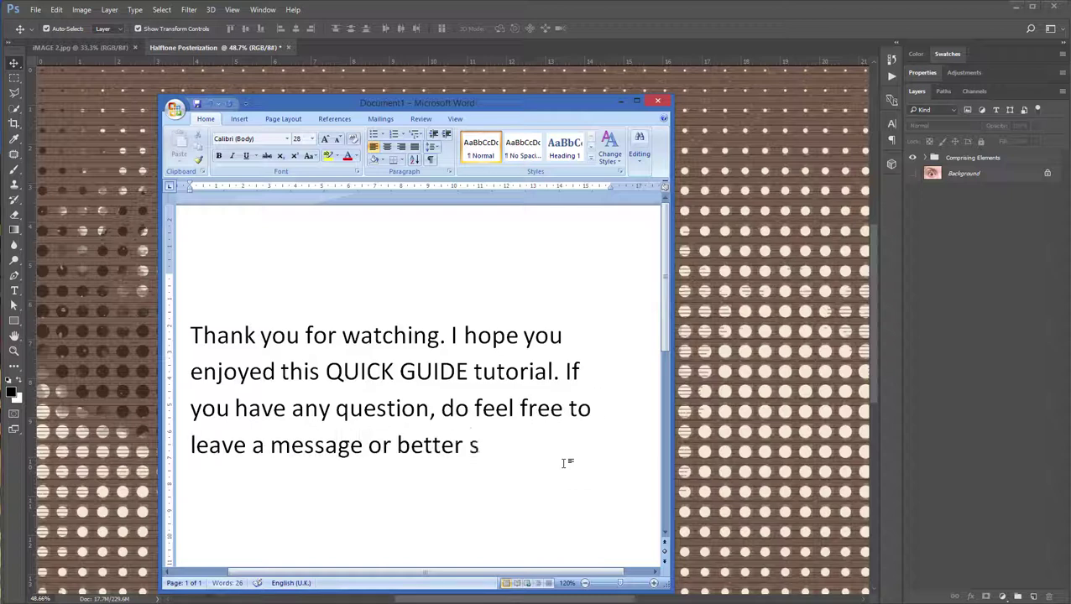
pyautogui.write('each')
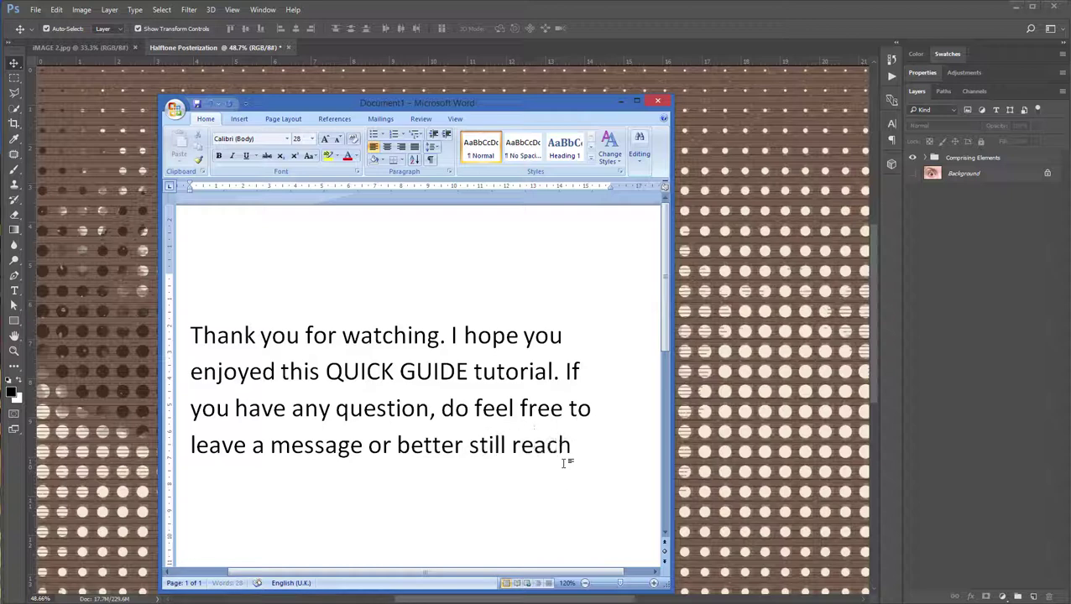
pyautogui.write(' us via out suppor')
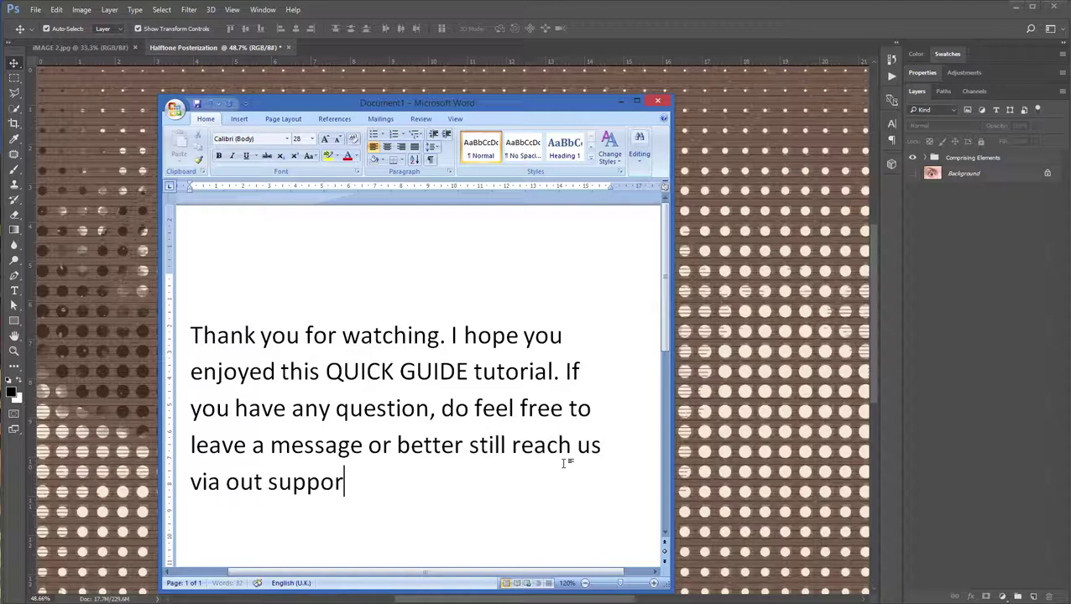
pyautogui.write('t page.')
pyautogui.scroll(-1, 570, 417)
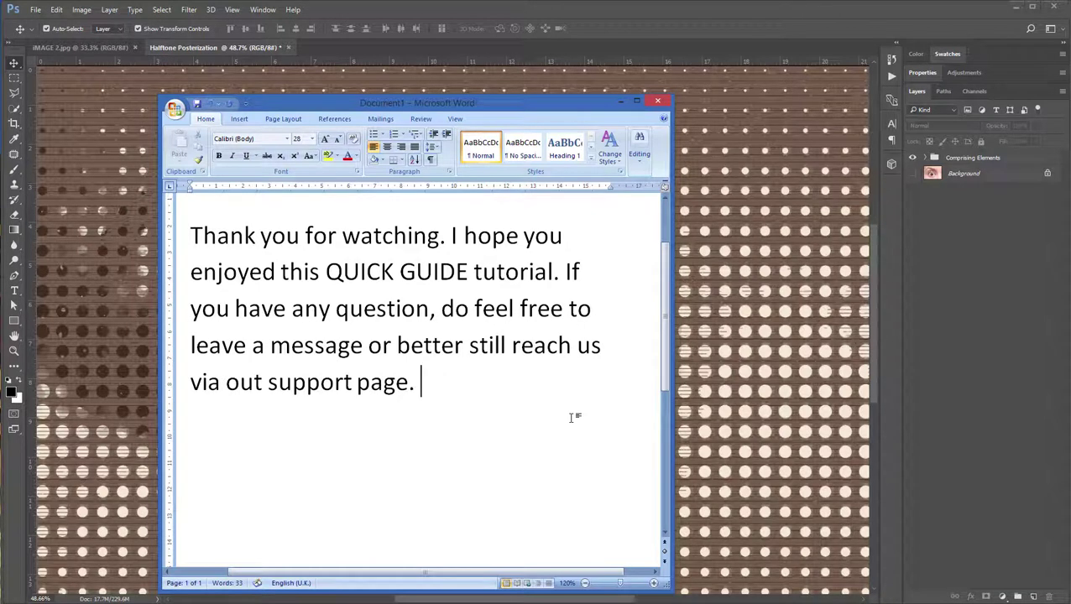
pyautogui.write("Don't forget to get th")
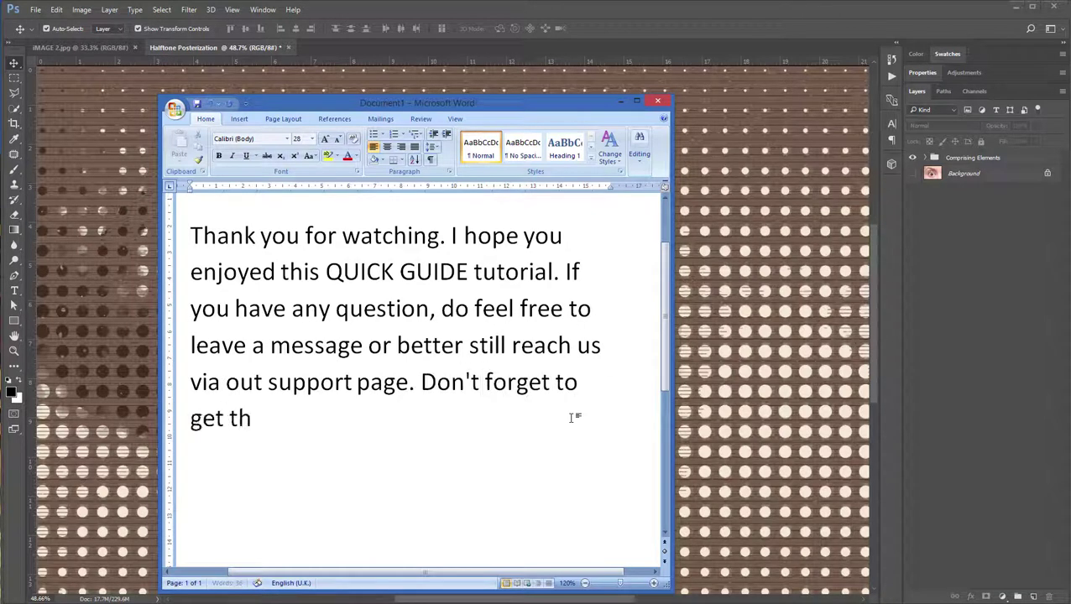
pyautogui.write('e Extended Version a')
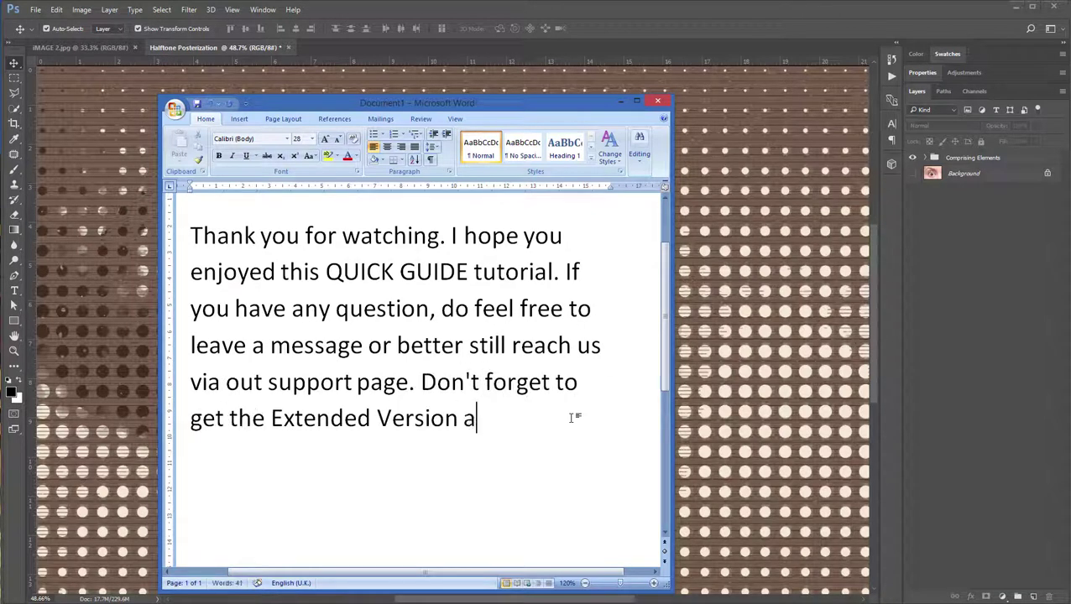
pyautogui.write('fter you have purchas')
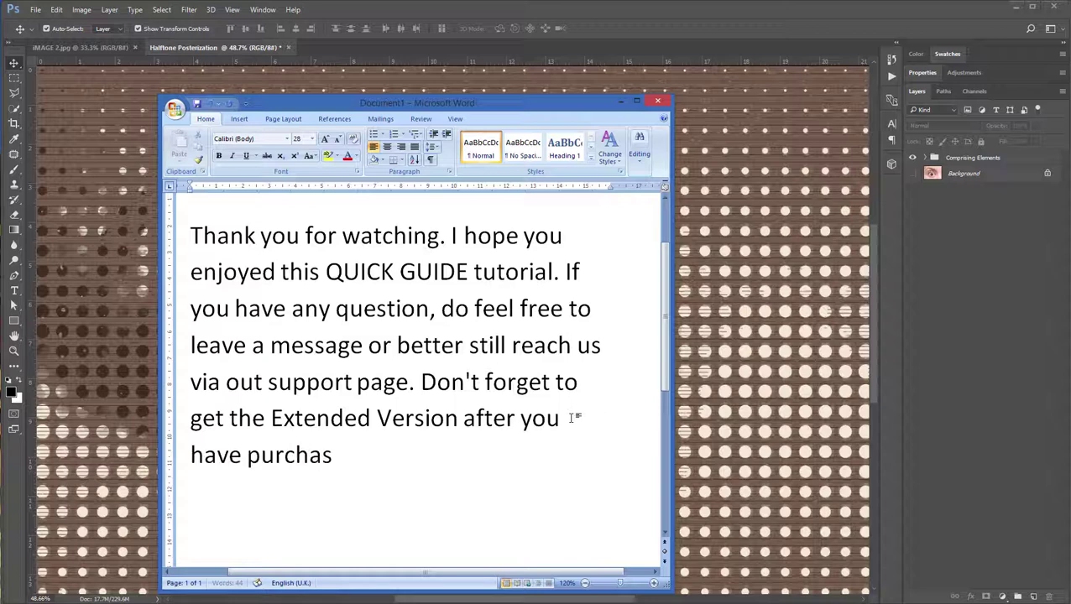
pyautogui.write('ed the Premium Versi')
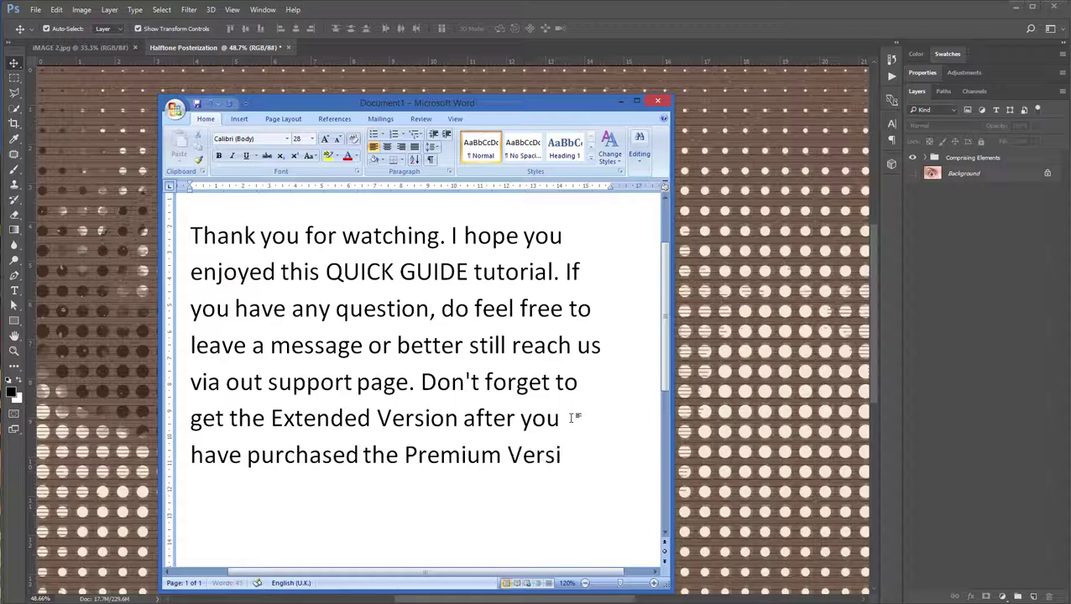
pyautogui.write('on on')
pyautogui.write(' Grap')
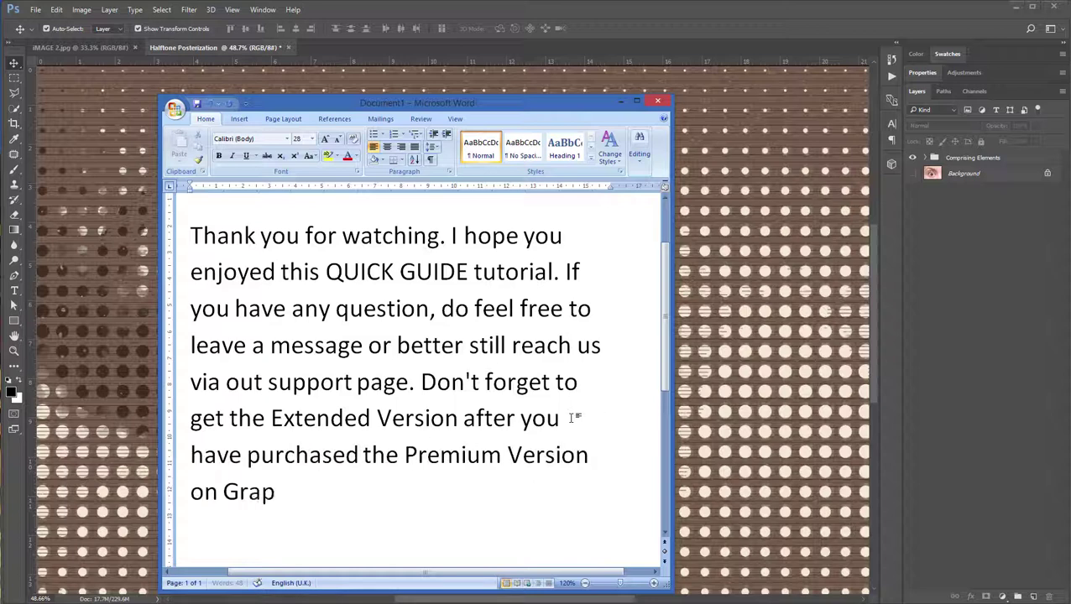
pyautogui.write('hicriver.')
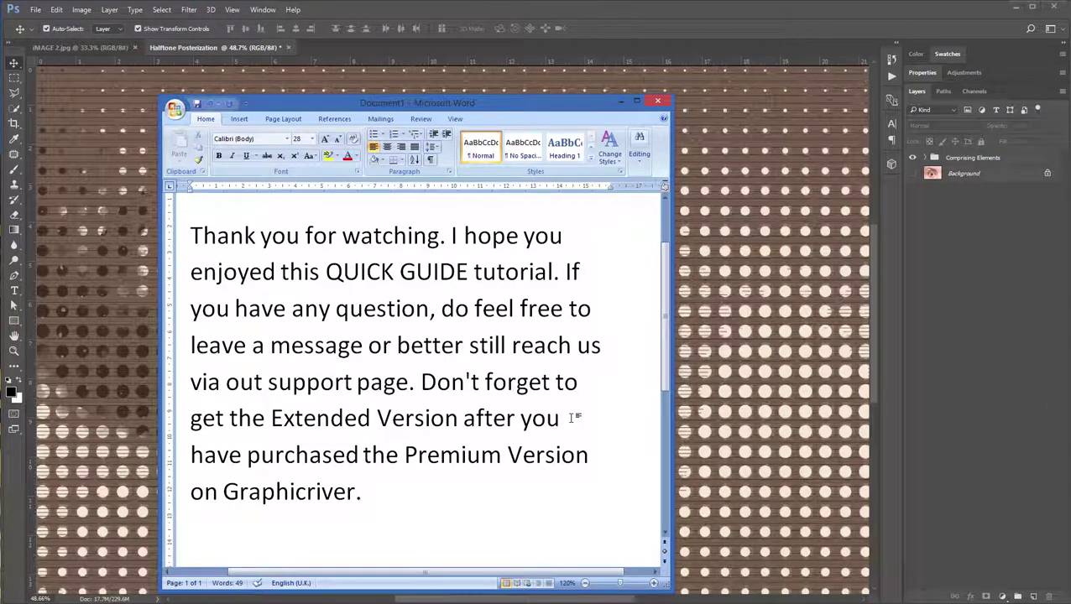
pyautogui.hotkey('ctrl', 'a')
pyautogui.press('Delete')
# Write that the Extended Version is free under the Envato Premium license, signed 'Thanks and best regards'
pyautogui.write('The Extended V')
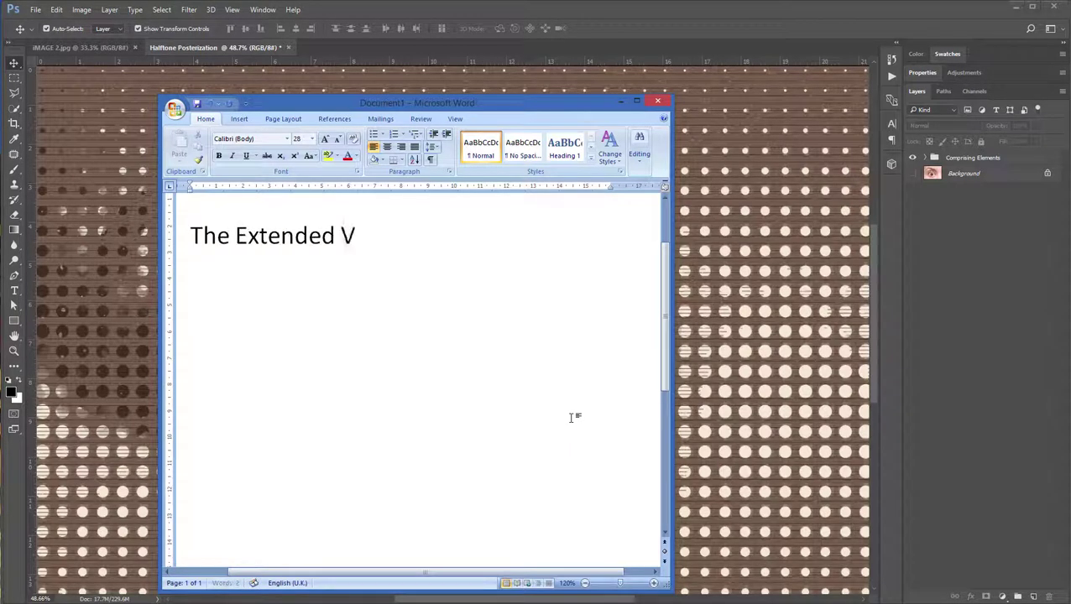
pyautogui.write('ersion is without cha')
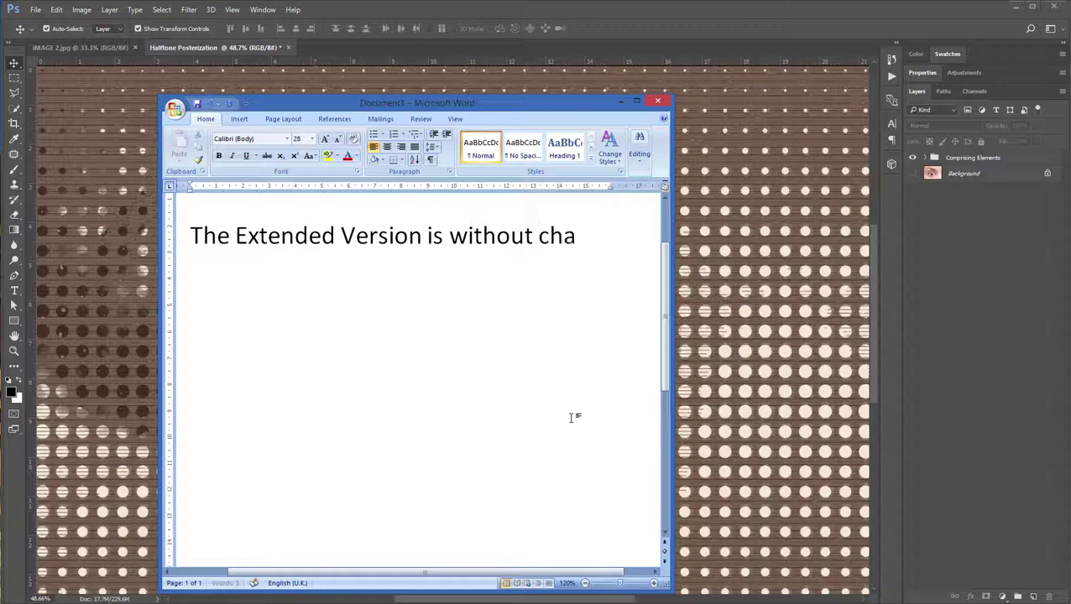
pyautogui.write('rge. Your P')
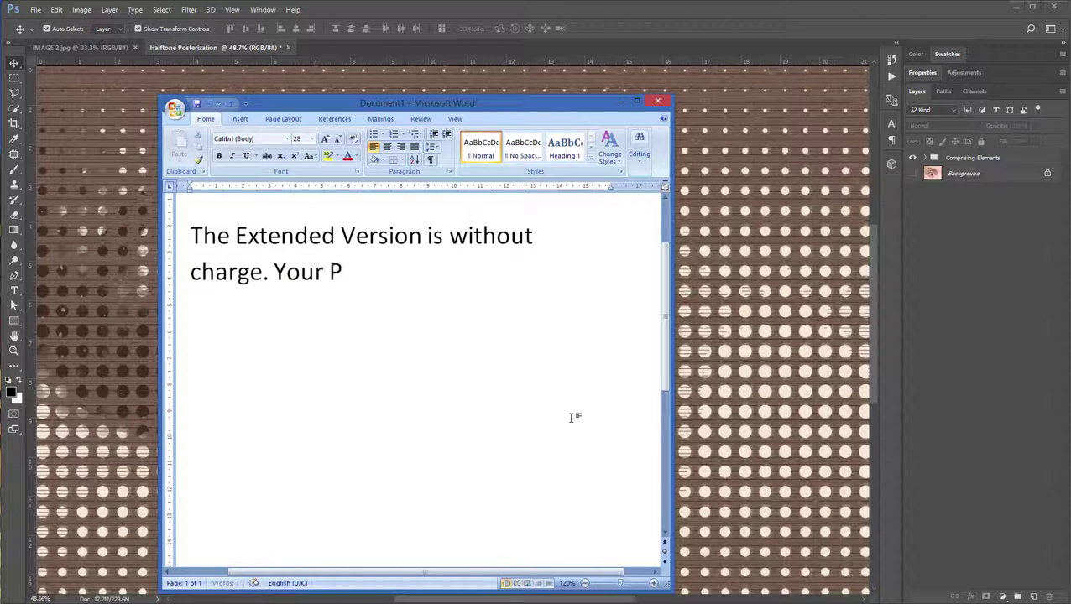
pyautogui.press('BackSpace')
pyautogui.press('BackSpace')
pyautogui.press('BackSpace')
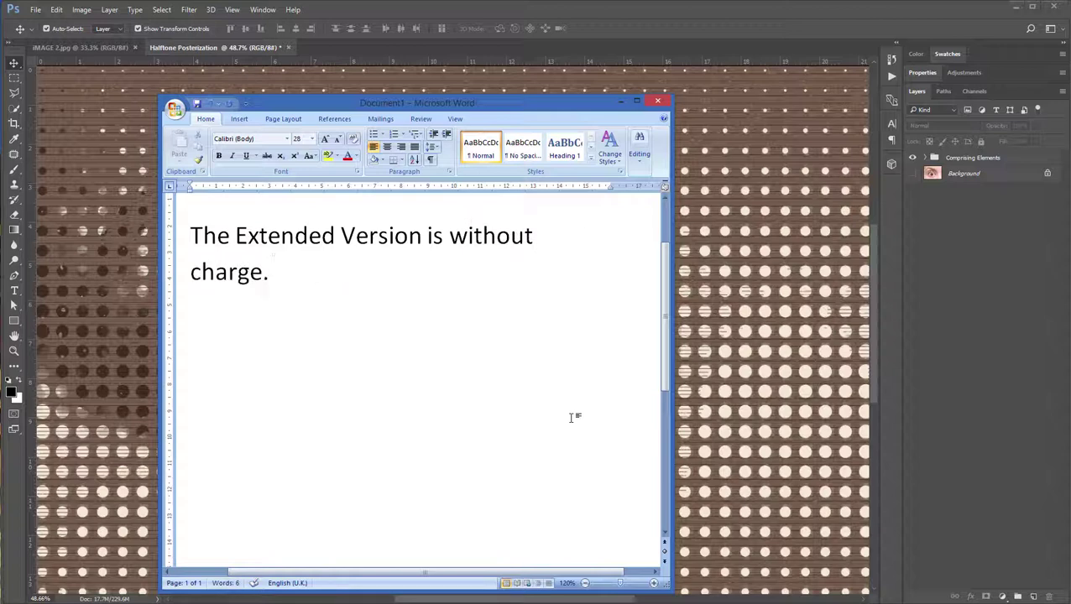
pyautogui.write(' The P')
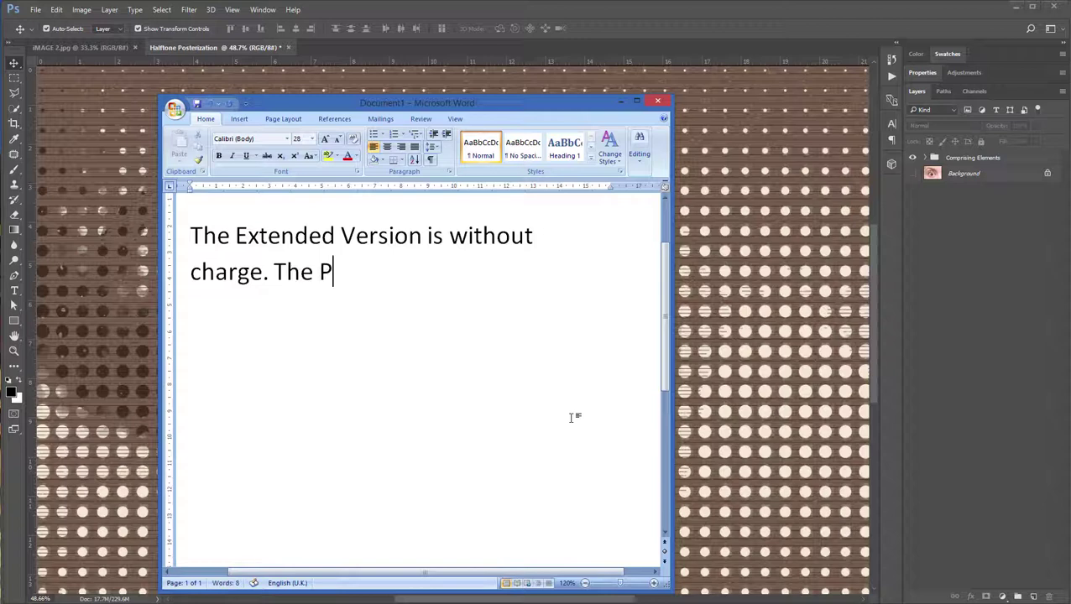
pyautogui.write('remium Version')
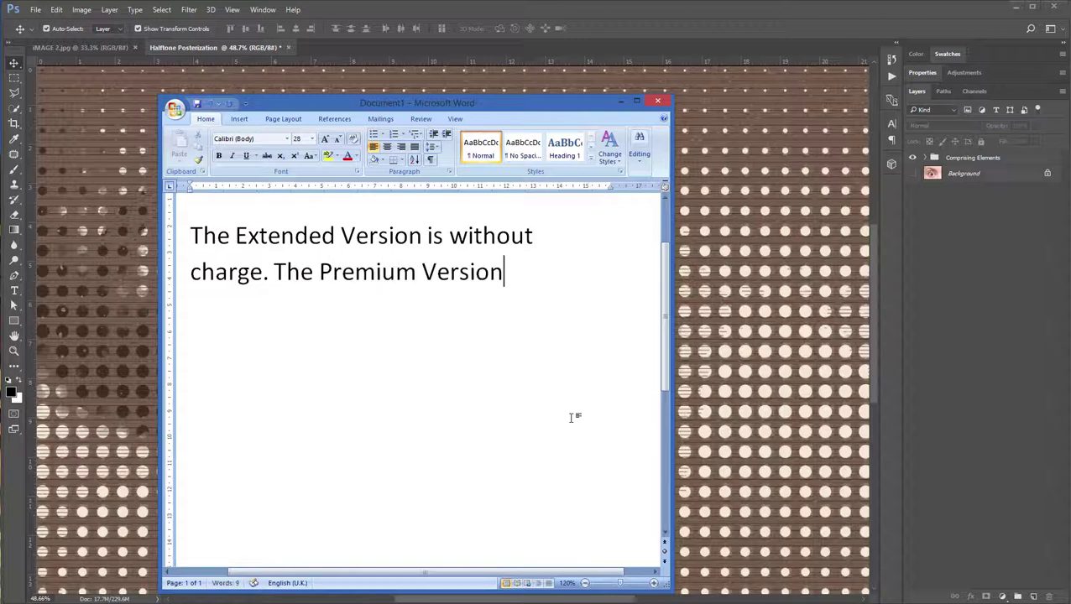
pyautogui.write(' you purchased from')
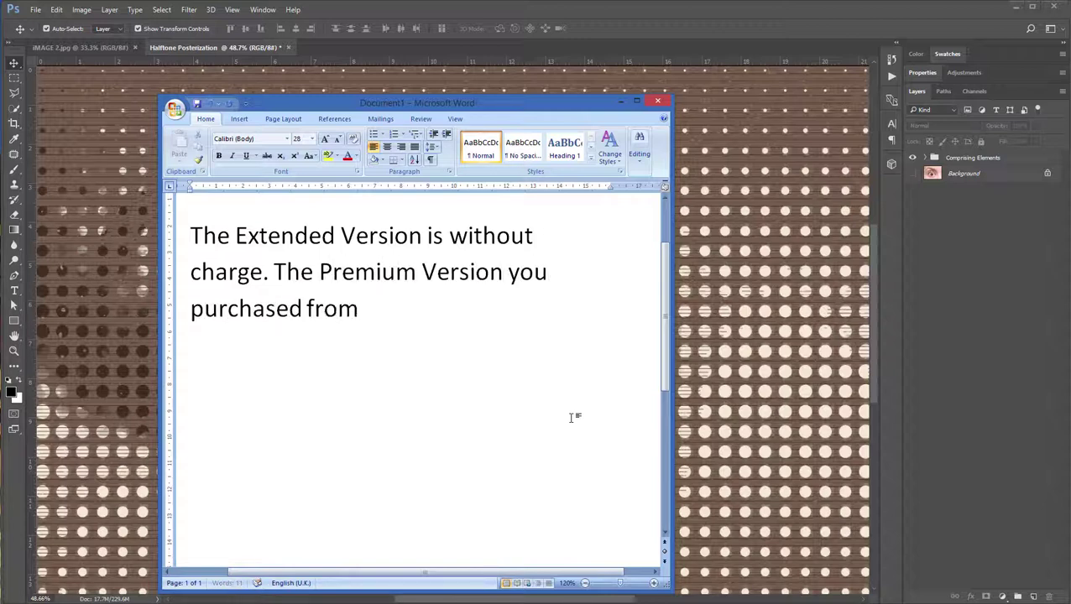
pyautogui.write(' Envato a')
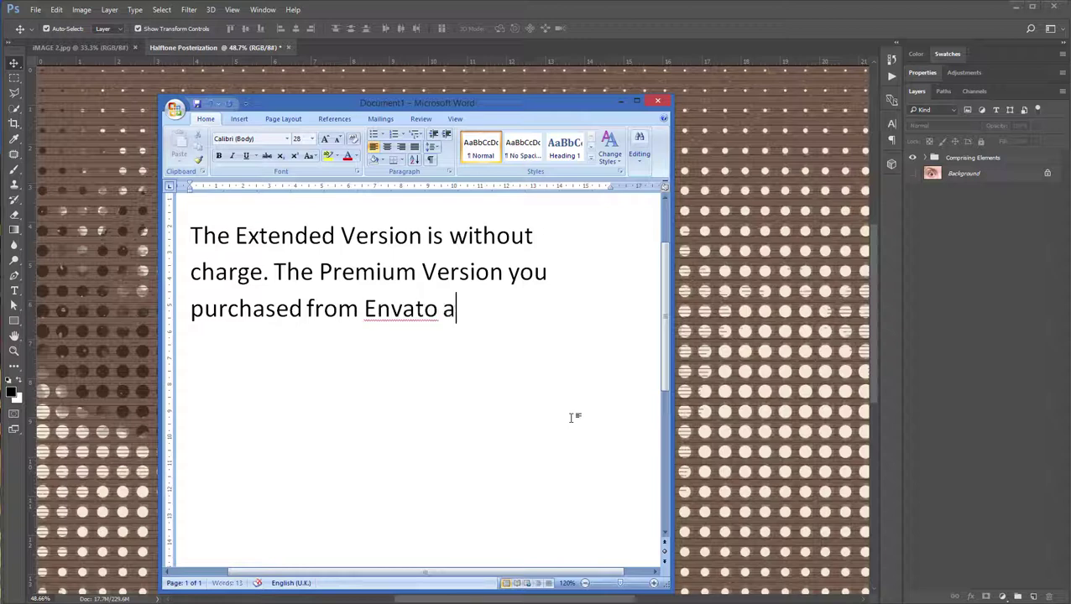
pyautogui.write('lready conve')
pyautogui.press('BackSpace')
pyautogui.press('BackSpace')
pyautogui.press('BackSpace')
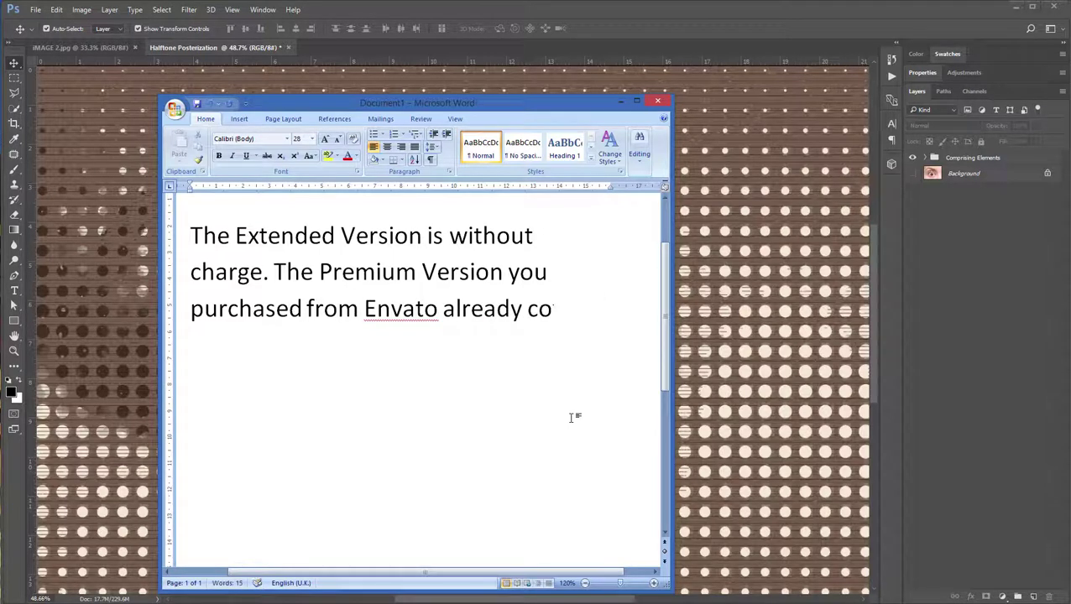
pyautogui.write('vers the license to get th')
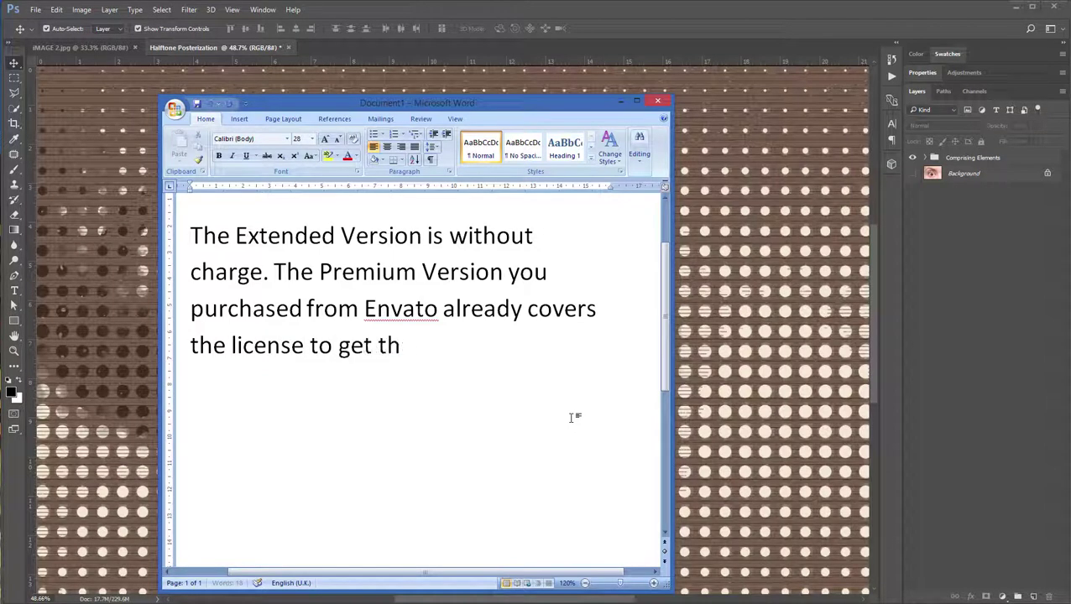
pyautogui.write('e Extended Version')
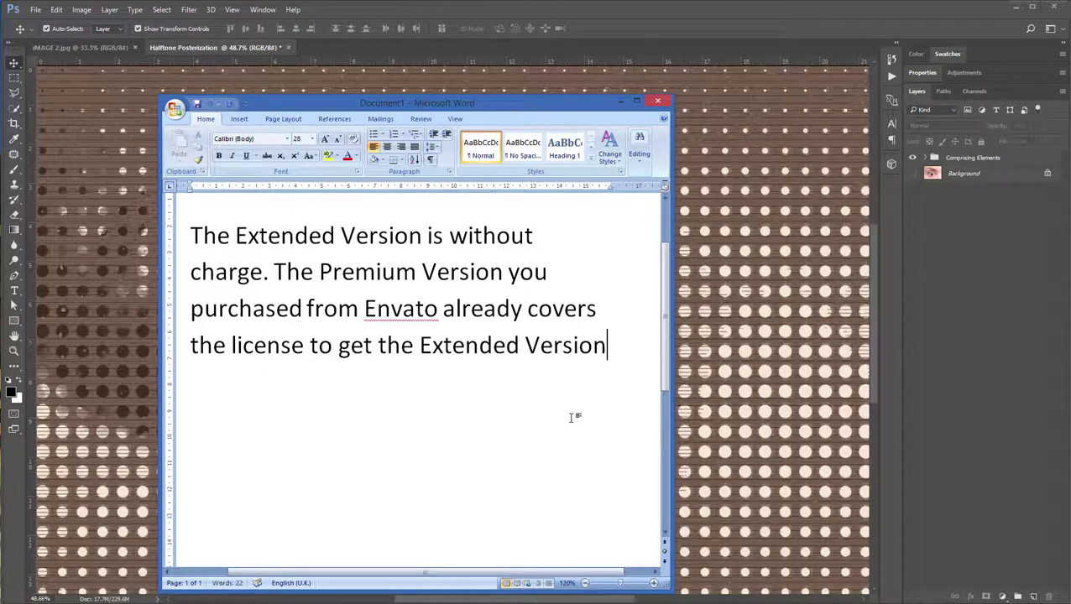
pyautogui.write('.')
pyautogui.press('Return')
pyautogui.press('Return')
pyautogui.write('Thanks and best re')
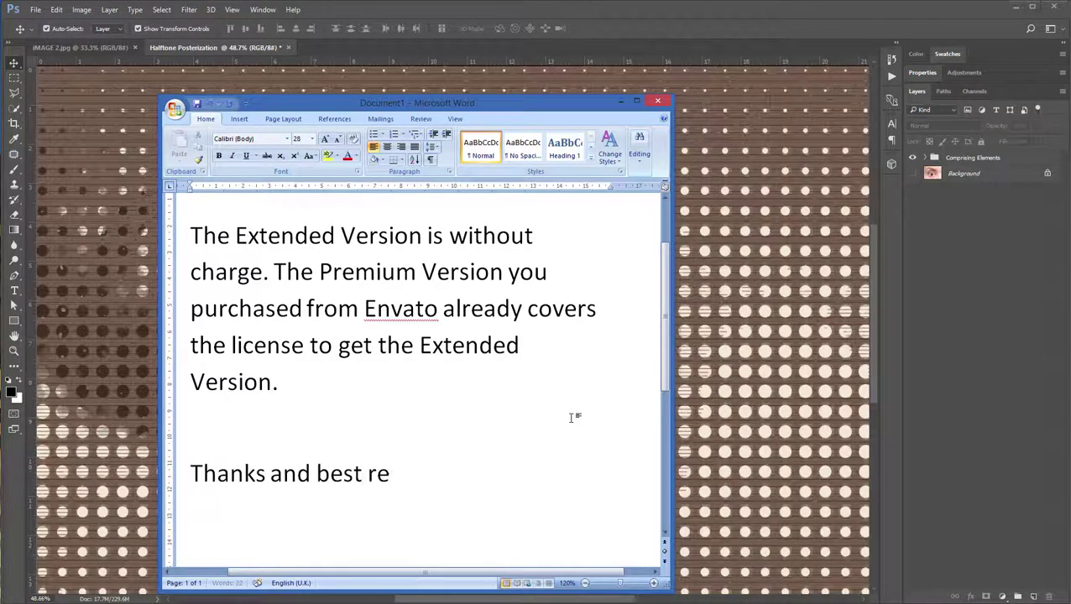